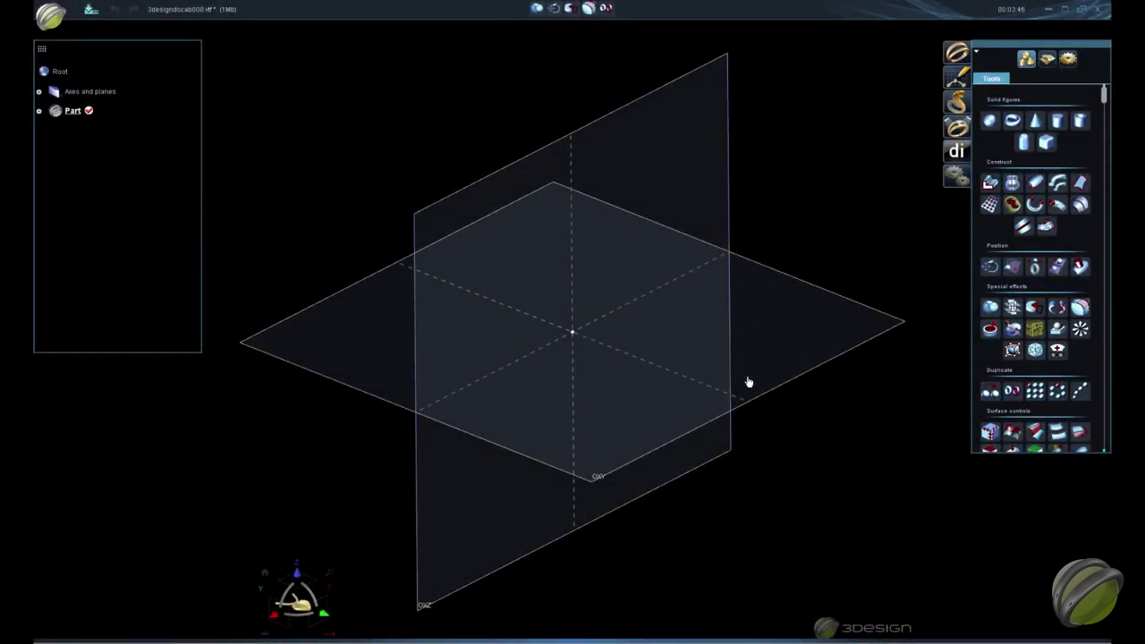
# Create a US size 7 ring circle on the OXZ plane with the Ring size builder, without a top plane
pyautogui.click(1048, 58)
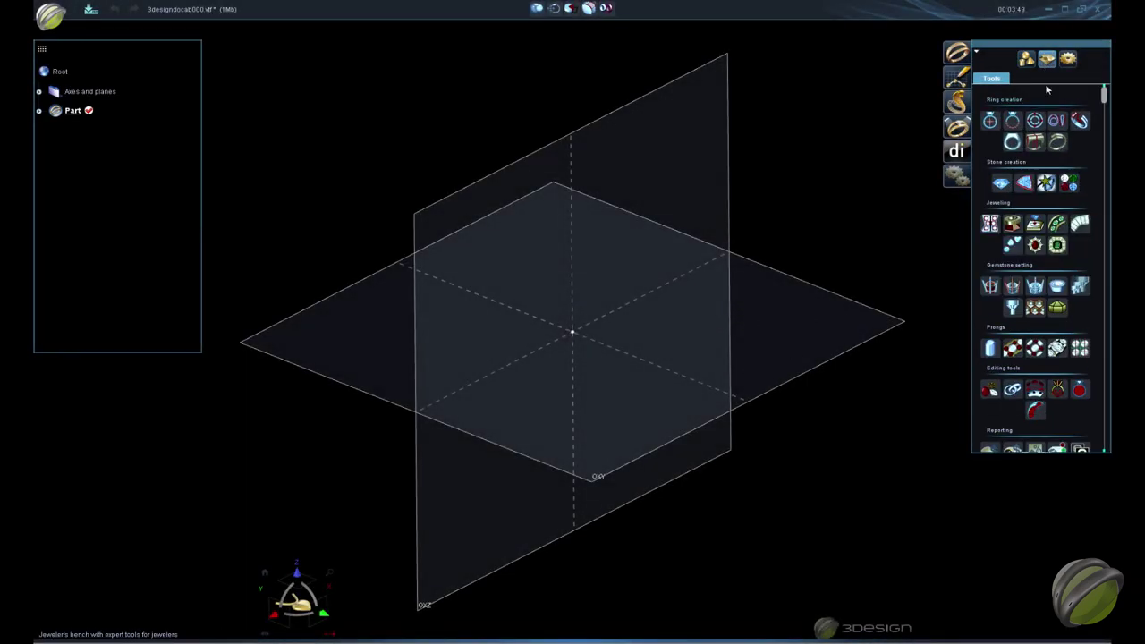
pyautogui.click(992, 120)
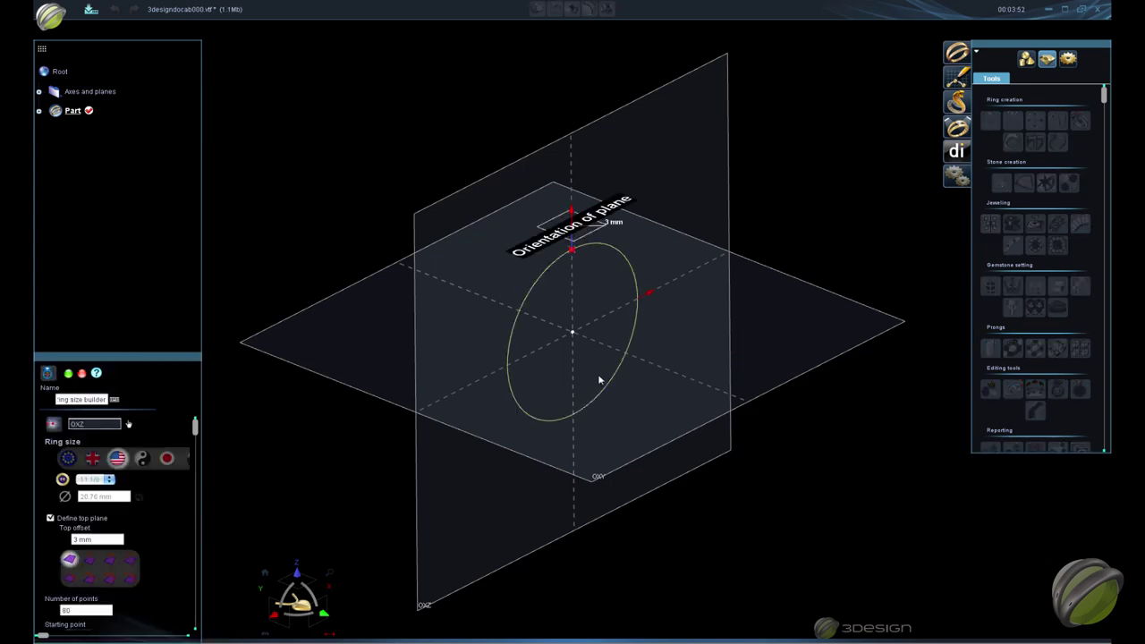
pyautogui.click(92, 480)
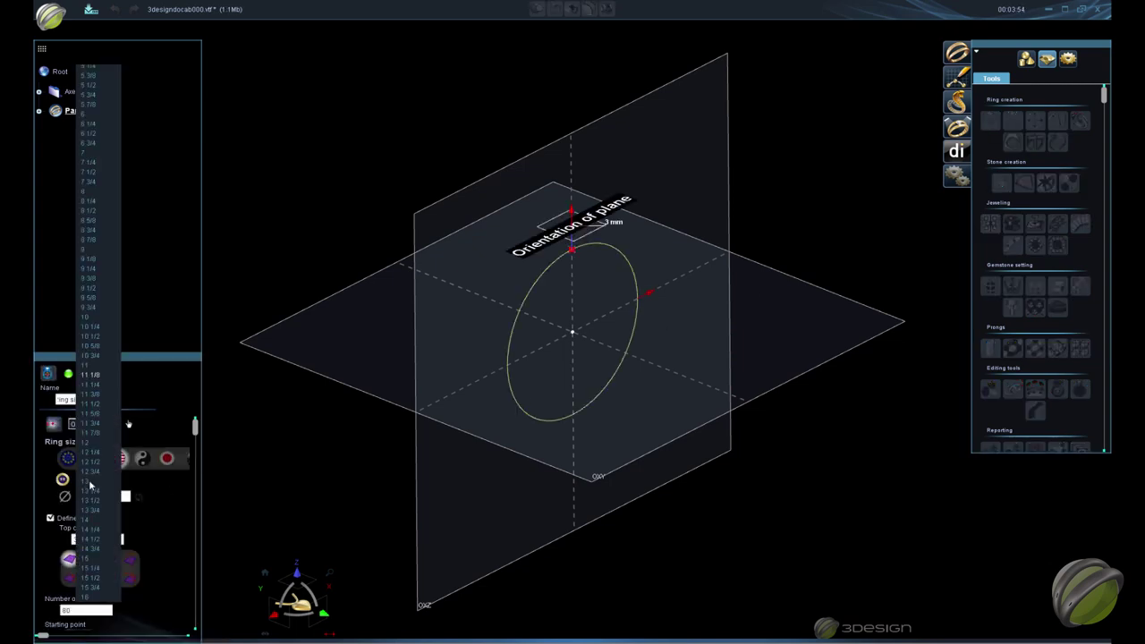
pyautogui.click(95, 162)
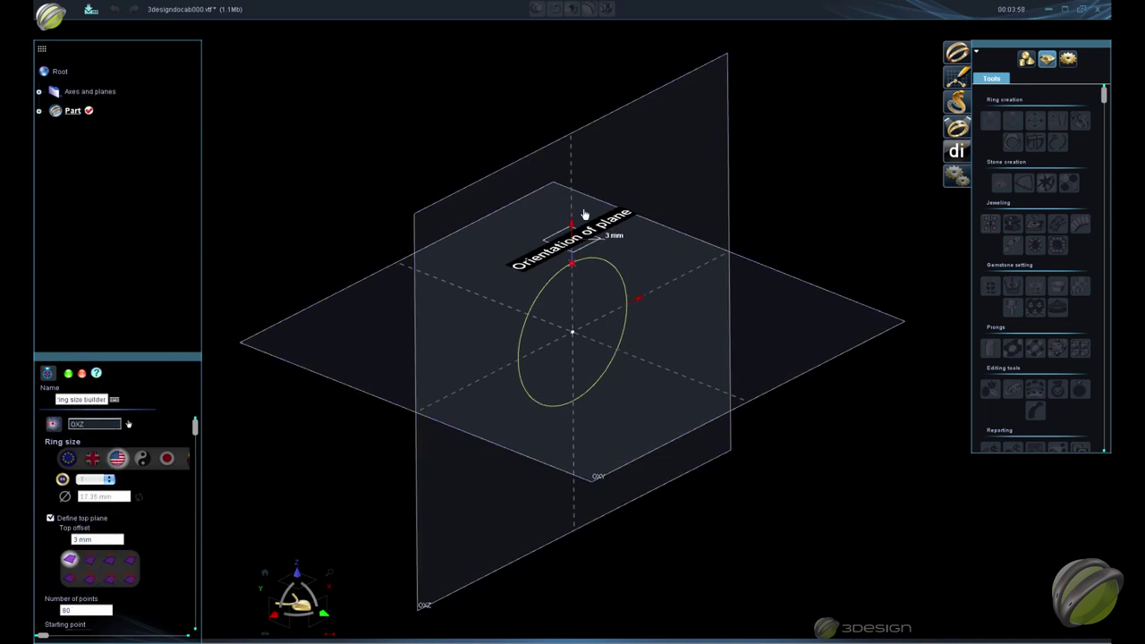
pyautogui.click(50, 519)
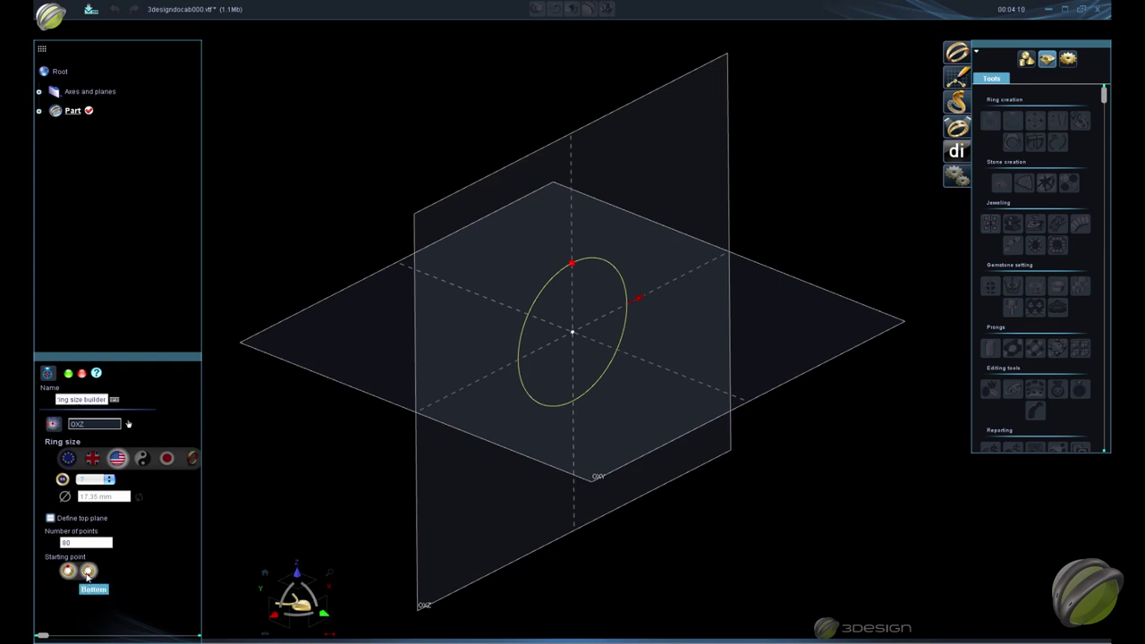
pyautogui.click(67, 373)
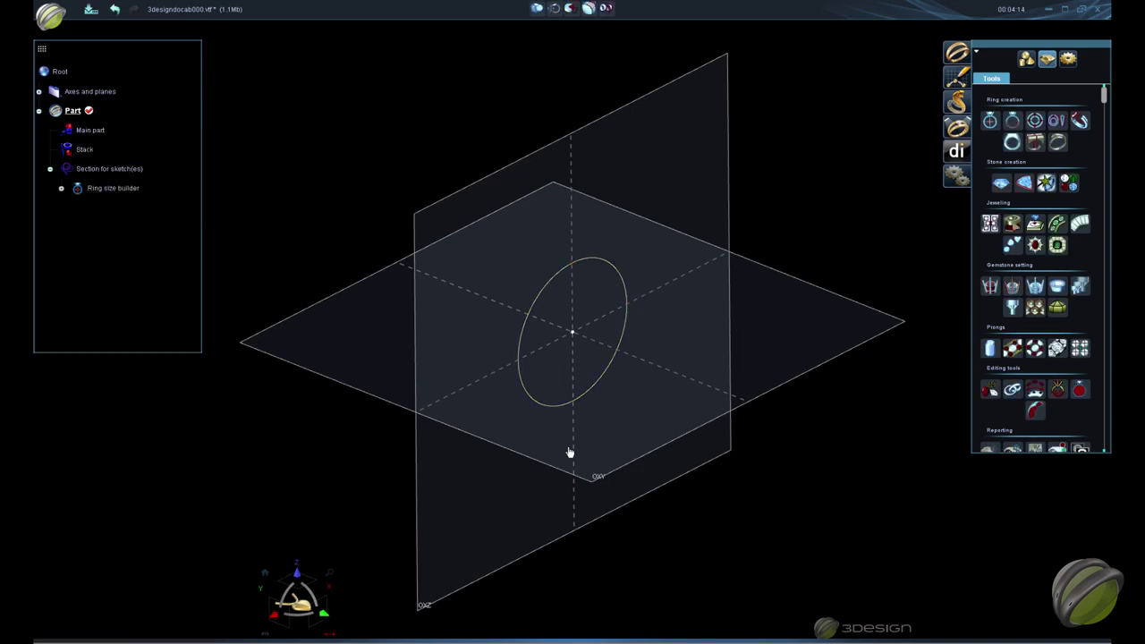
# Run a Curve analysis on the ring size circle to display its length
pyautogui.moveTo(734, 414); pyautogui.dragTo(639, 439, button='middle')
pyautogui.scroll(3, 641, 439)
pyautogui.scroll(-2, 641, 438)
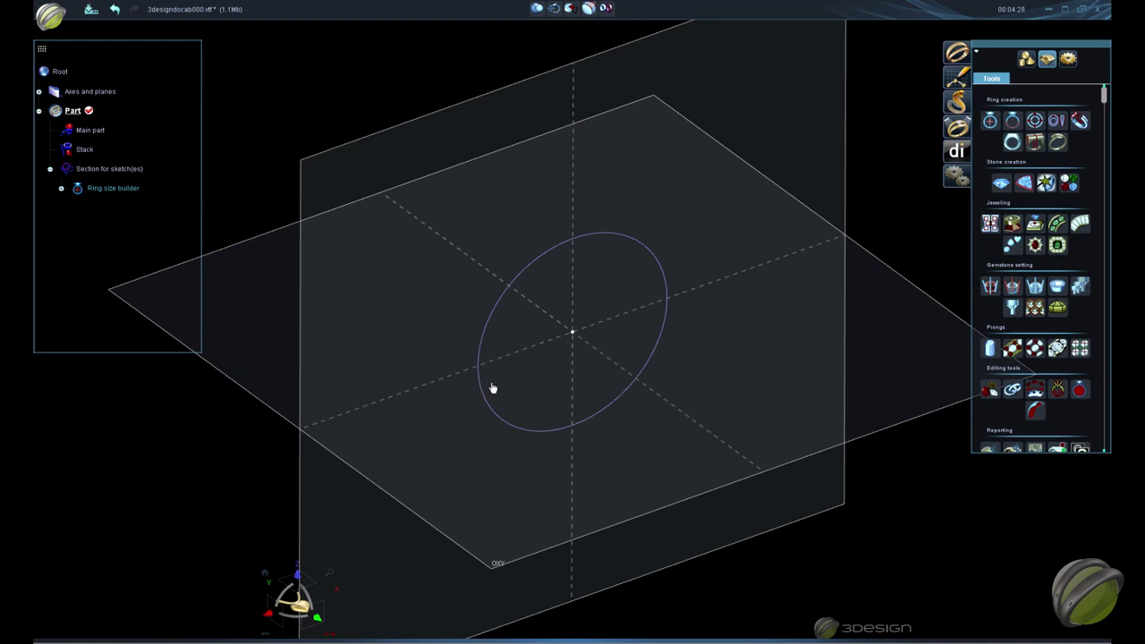
pyautogui.click(531, 266)
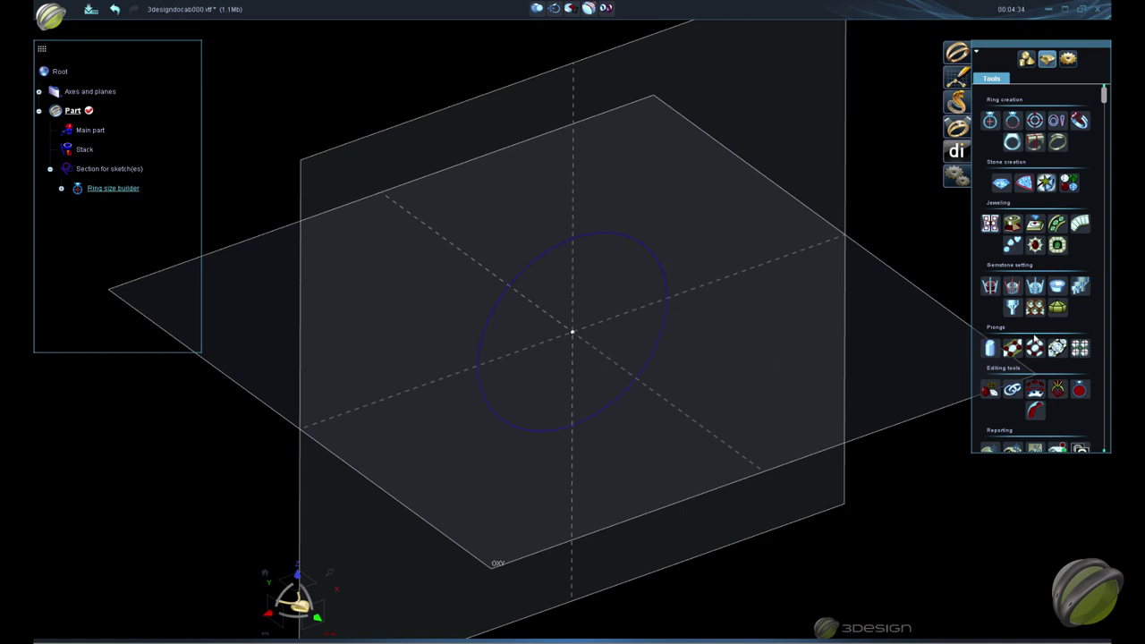
pyautogui.click(1026, 59)
pyautogui.scroll(-5, 1044, 289)
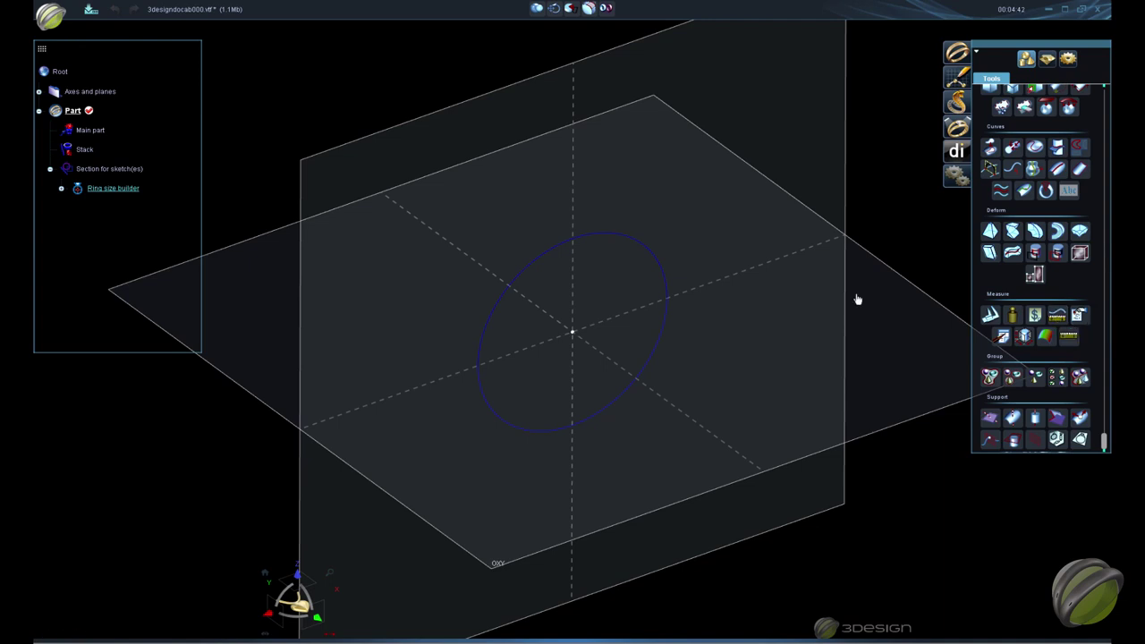
pyautogui.click(1059, 315)
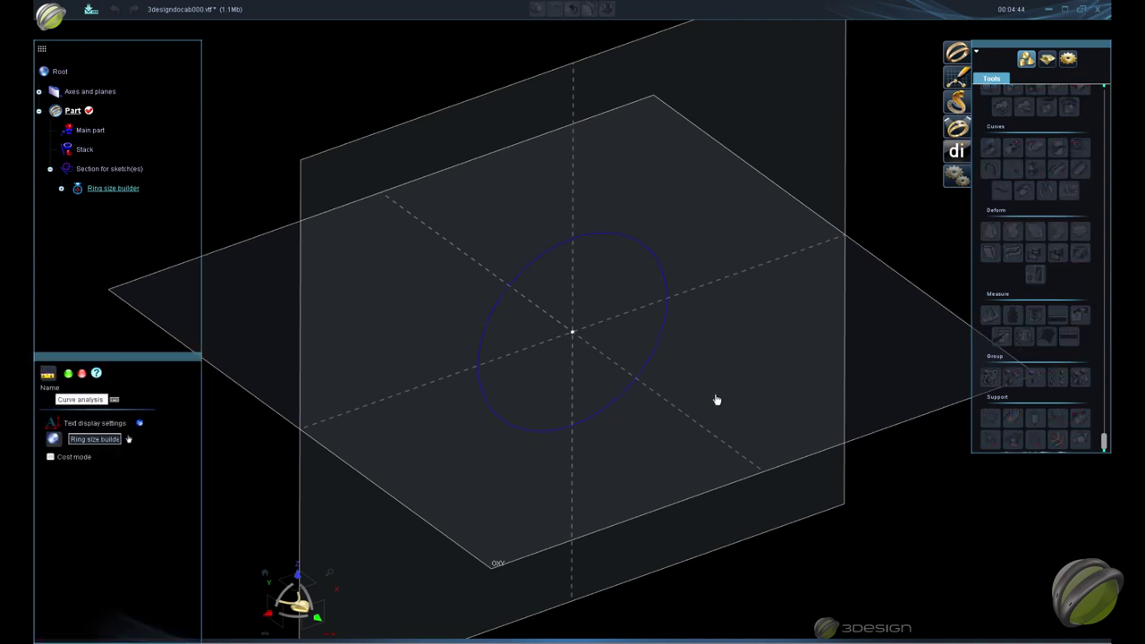
pyautogui.click(69, 375)
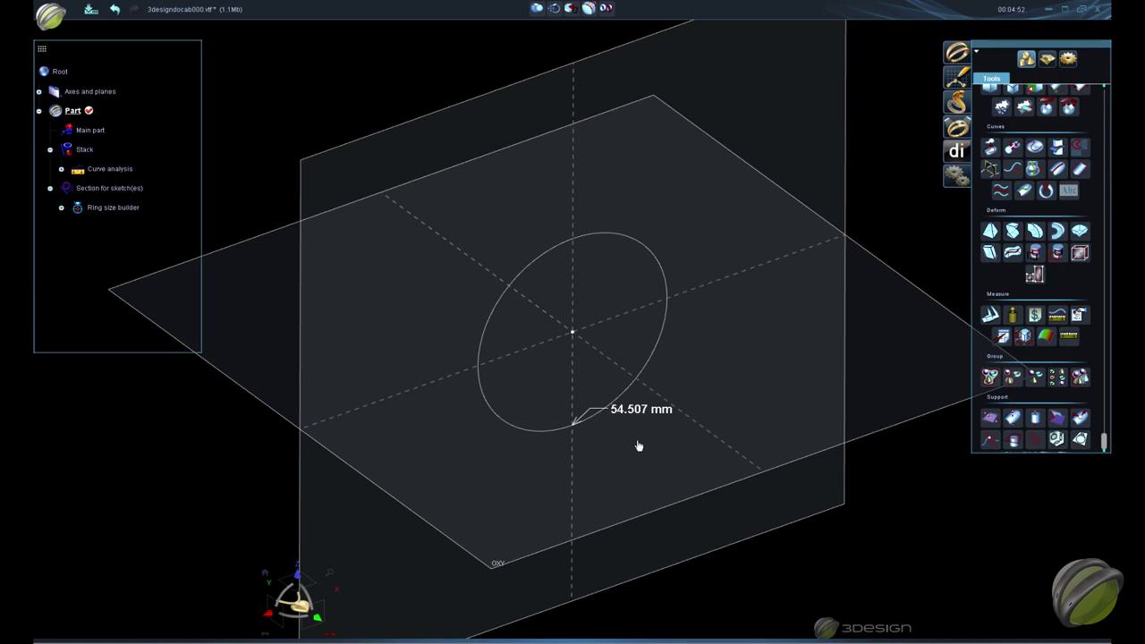
# Start a sketch on the OXY plane and draw a rectangle about 44.4 by 10.2 mm around the origin
pyautogui.click(446, 179)
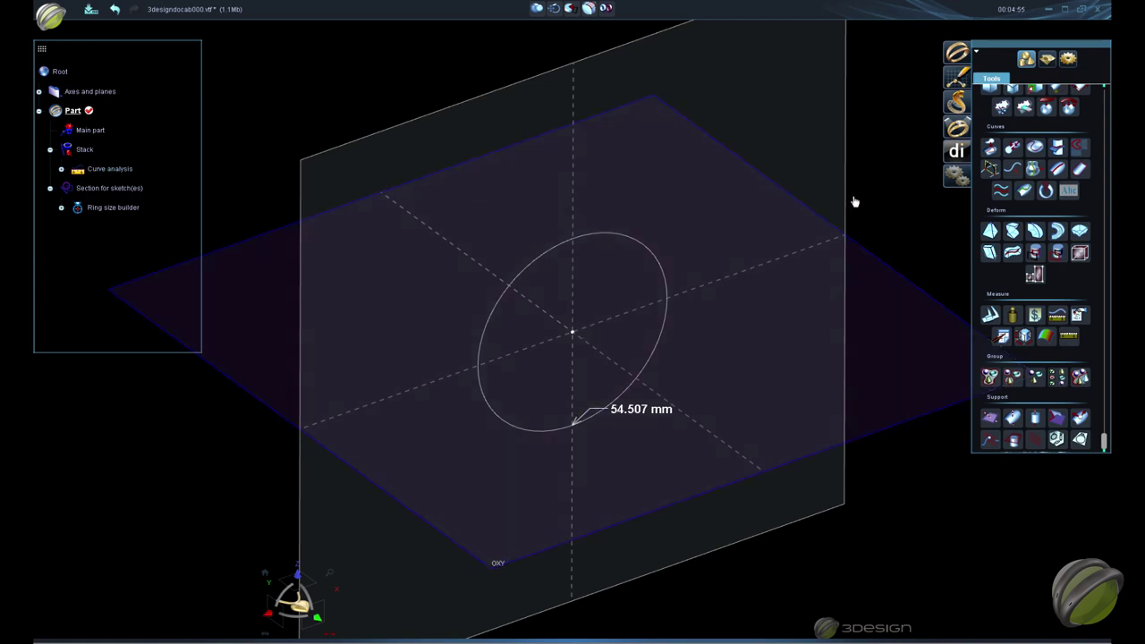
pyautogui.click(962, 83)
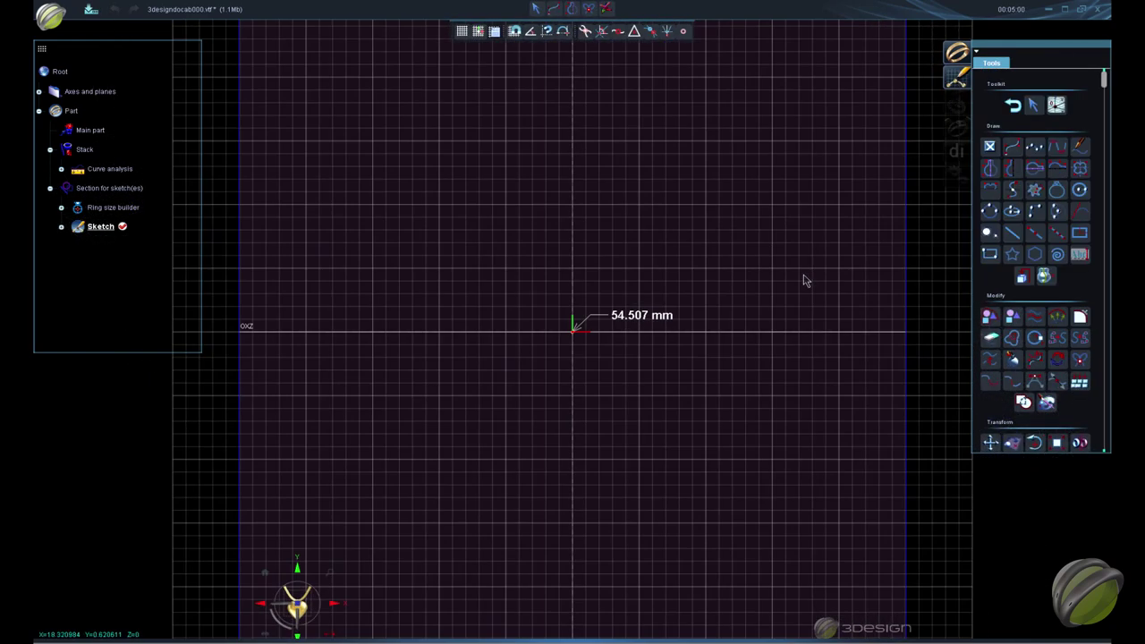
pyautogui.click(989, 256)
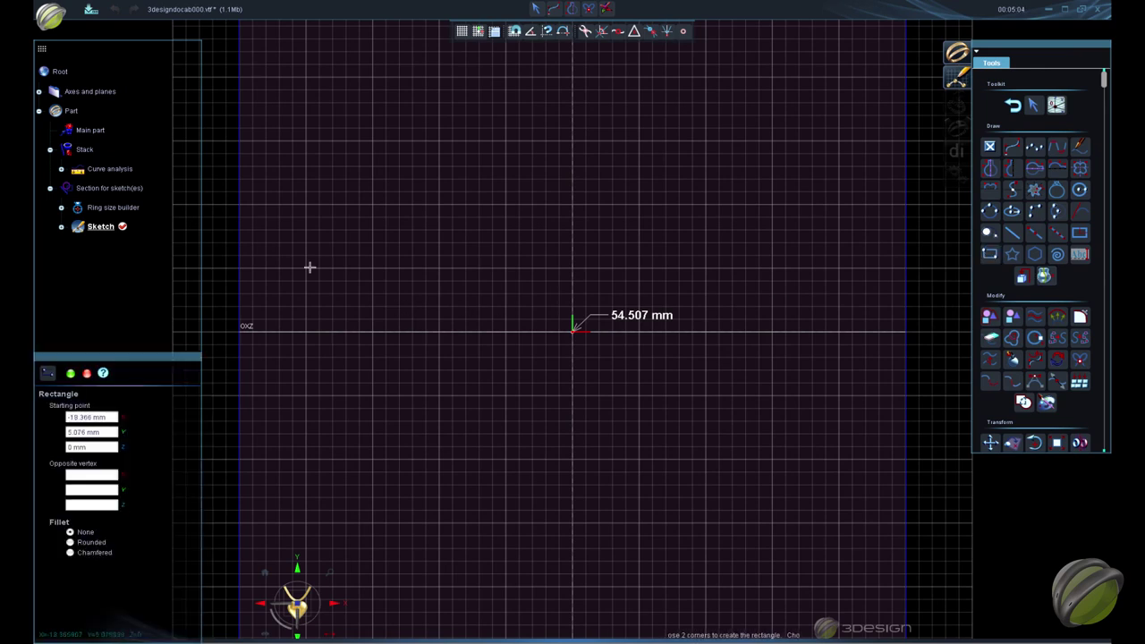
pyautogui.click(276, 267)
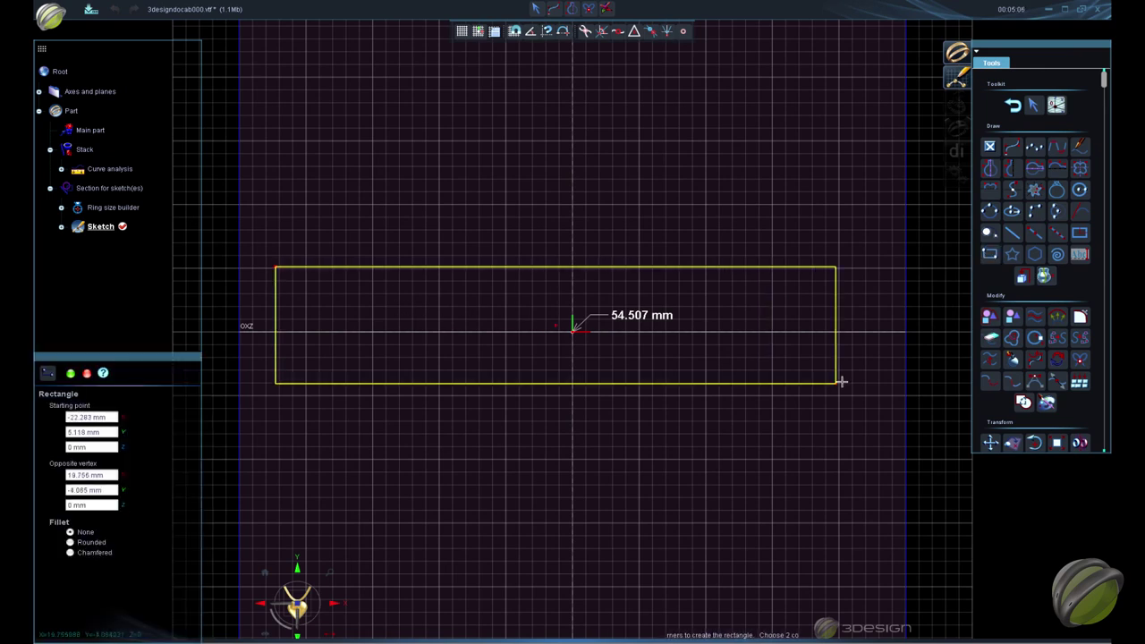
pyautogui.click(868, 395)
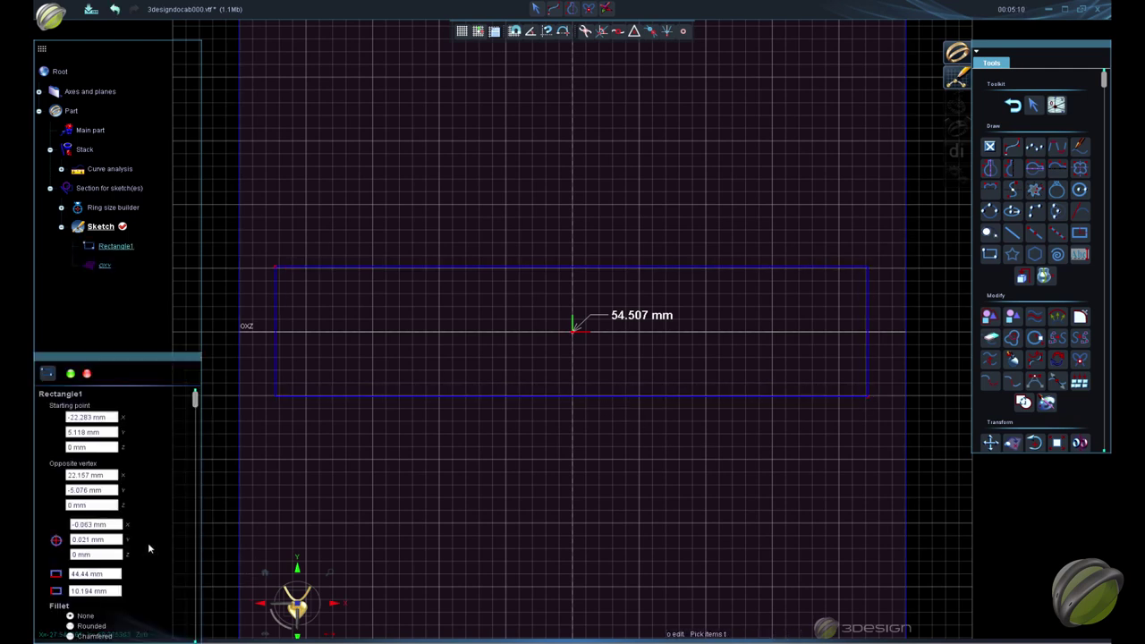
# Set the rectangle to 54.5 mm long and 10 mm wide, centre it on the origin, and exit the sketch
pyautogui.scroll(-3, 147, 542)
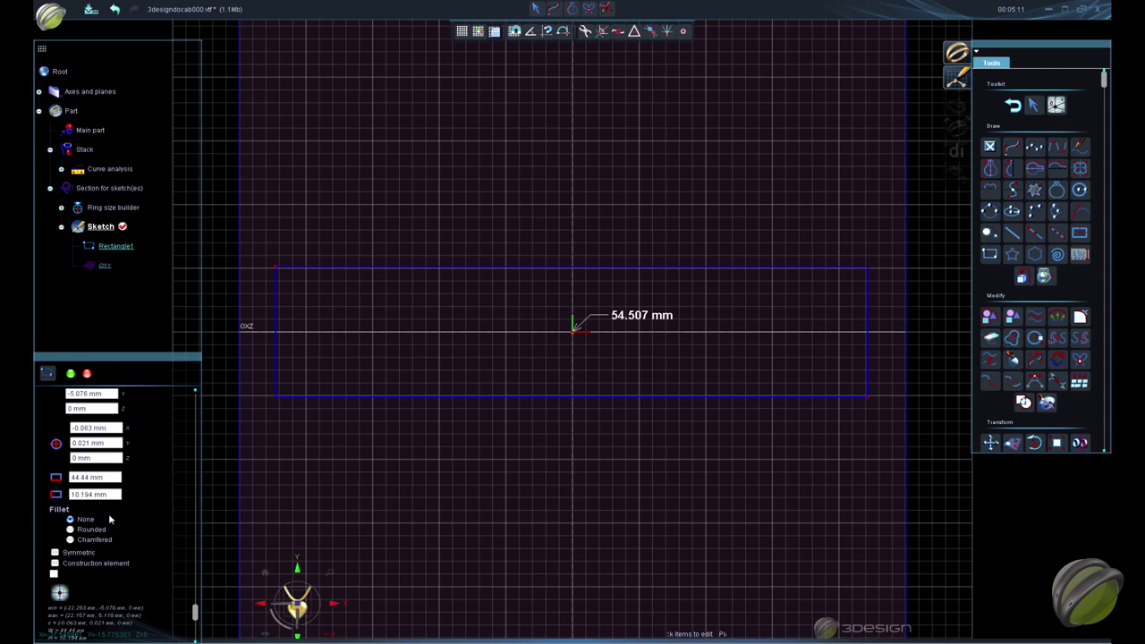
pyautogui.doubleClick(108, 478)
pyautogui.write('54.5')
pyautogui.press('Tab')
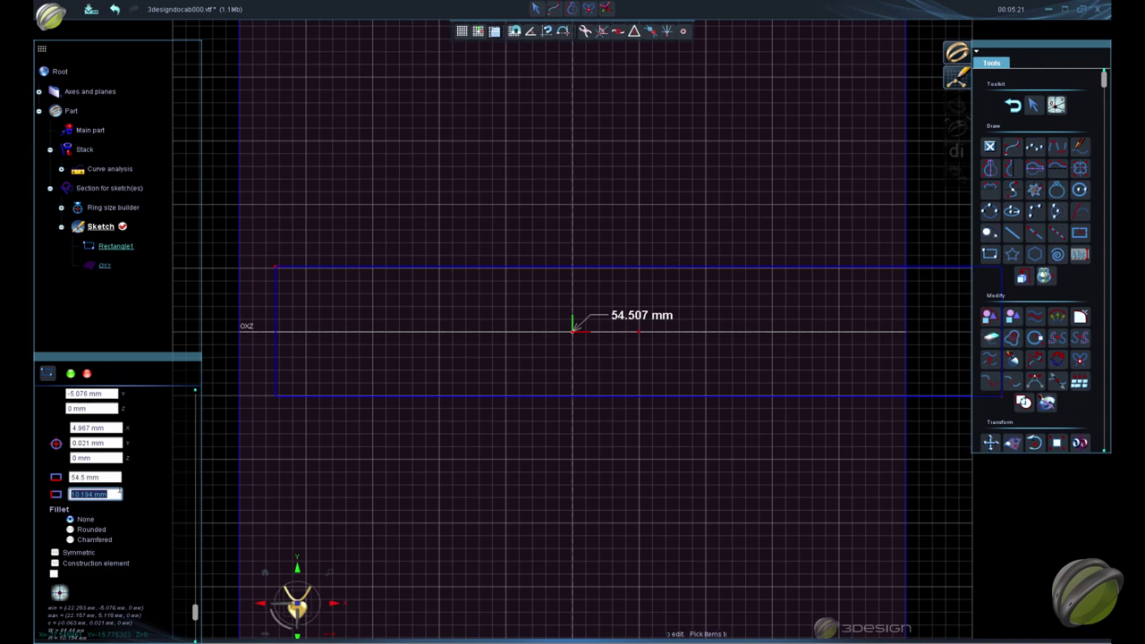
pyautogui.write('10')
pyautogui.press('Tab')
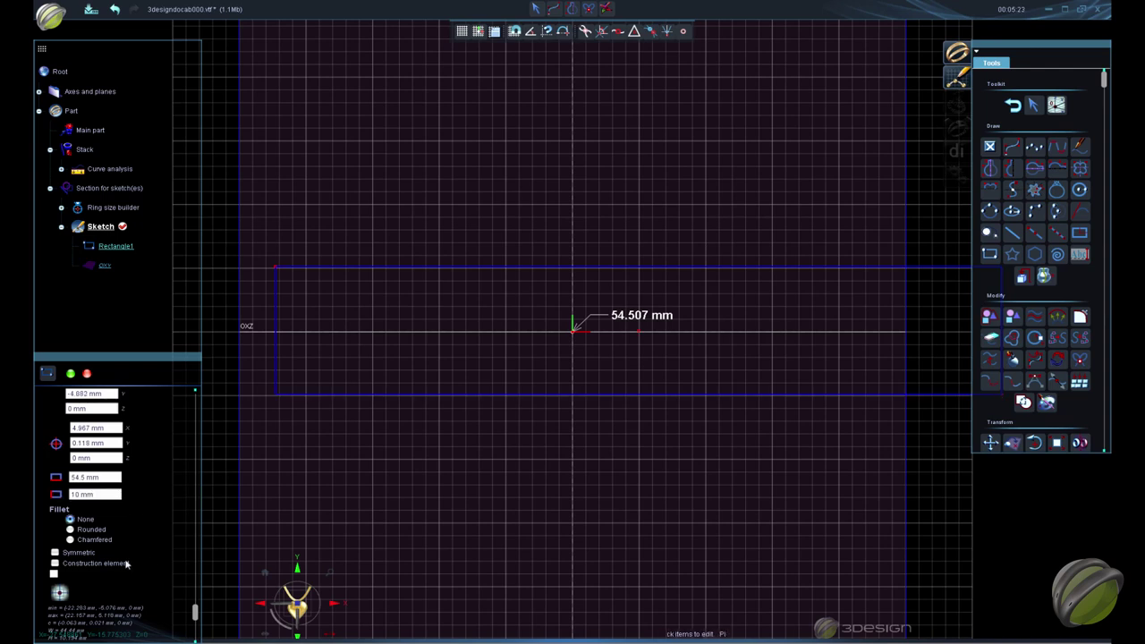
pyautogui.click(59, 593)
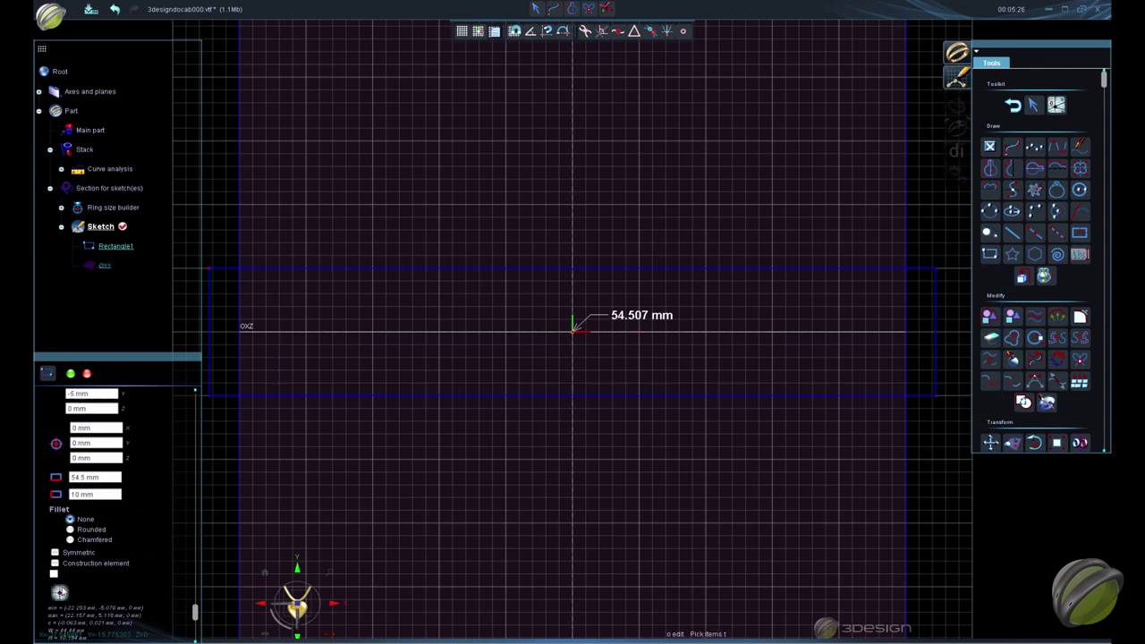
pyautogui.click(71, 373)
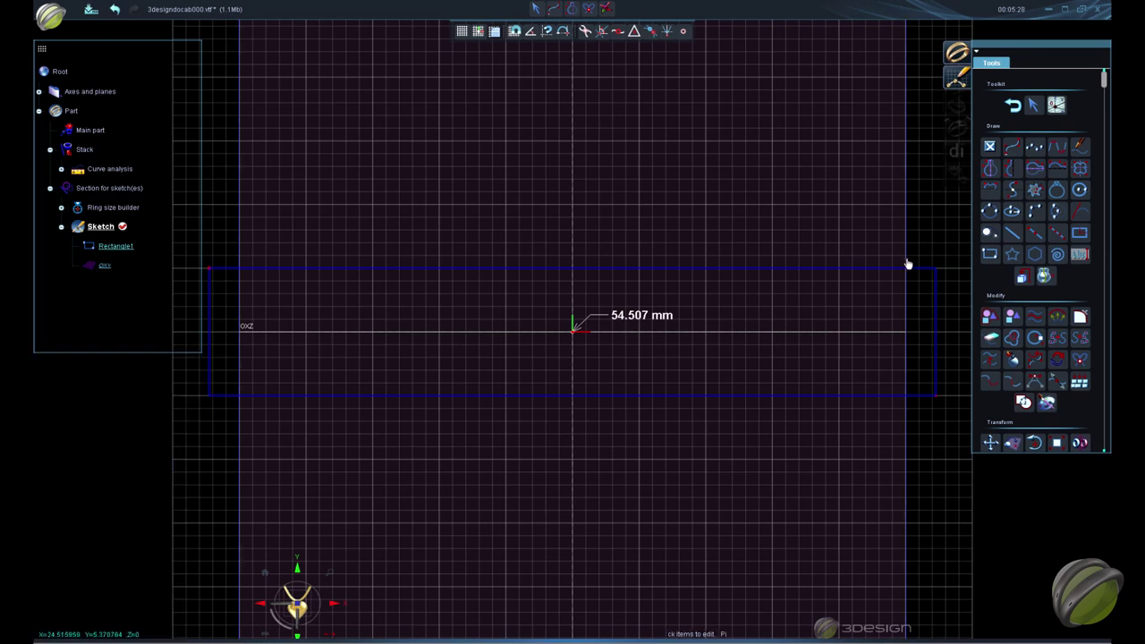
pyautogui.click(1015, 108)
# Place an image on the OXY plane, loading the filigree scroll picture from the Filigree Assets folder
pyautogui.scroll(-3, 737, 345)
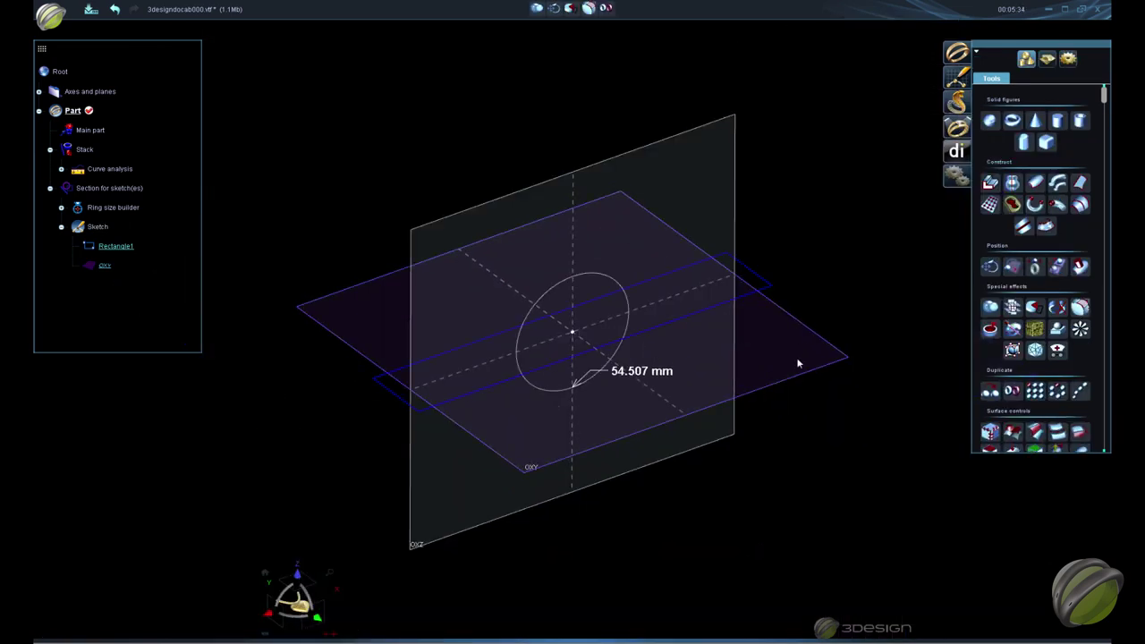
pyautogui.moveTo(797, 360); pyautogui.dragTo(736, 385, button='middle')
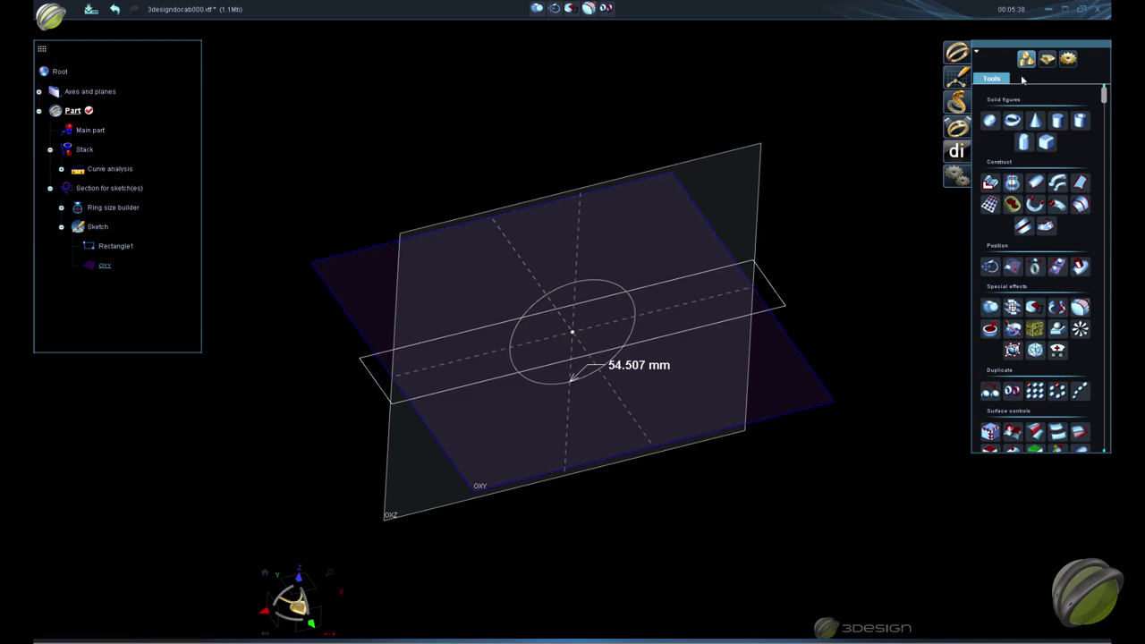
pyautogui.scroll(-5, 1067, 335)
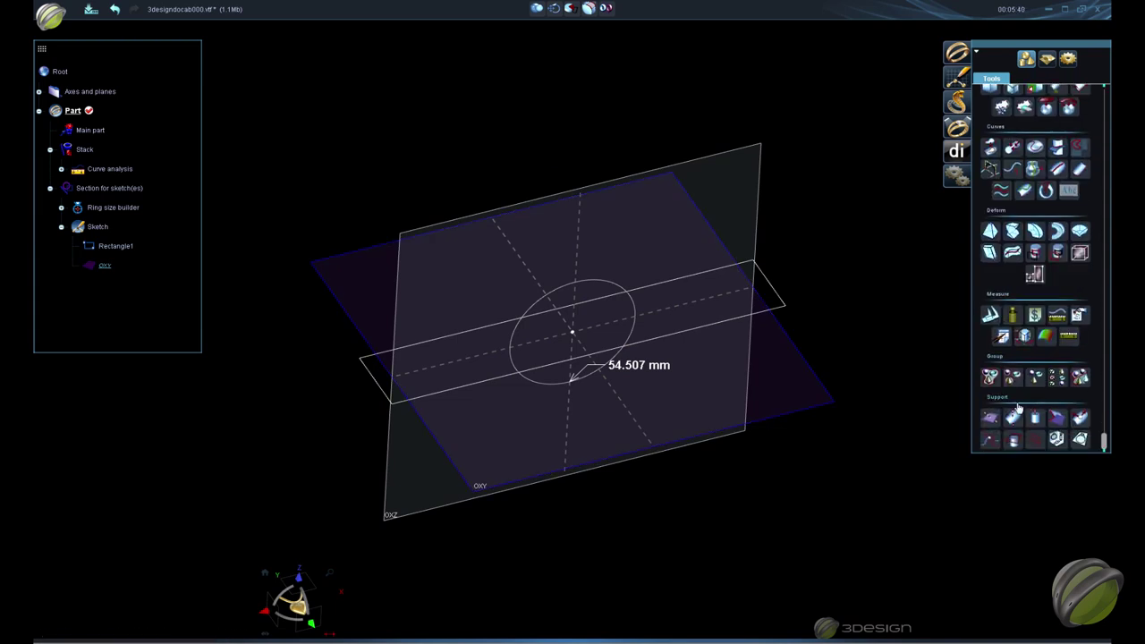
pyautogui.click(1080, 439)
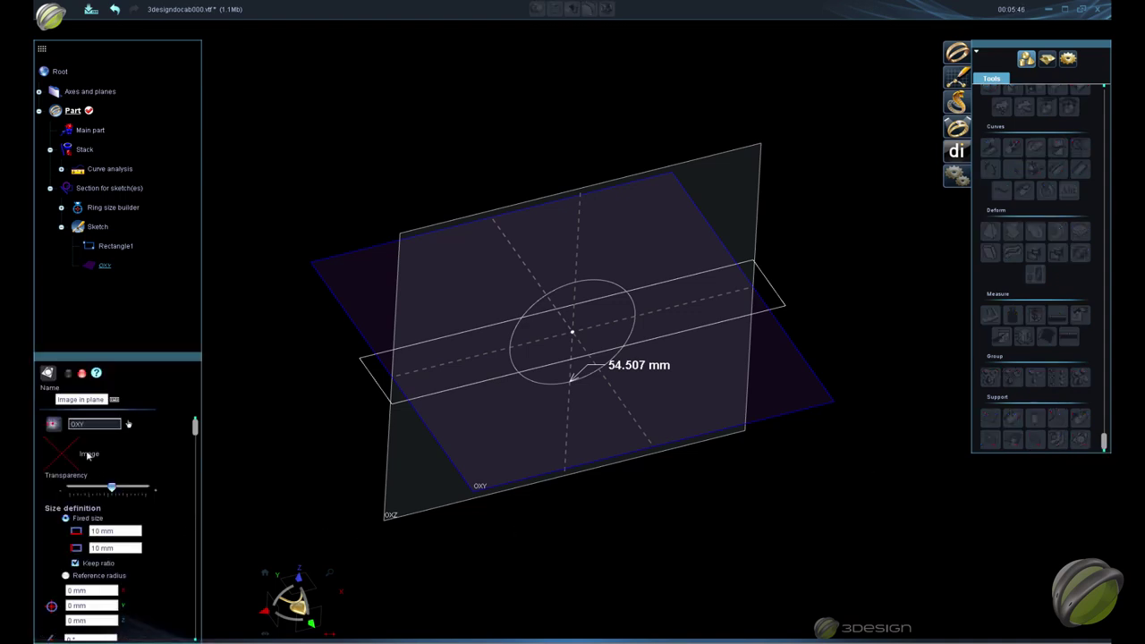
pyautogui.click(55, 456)
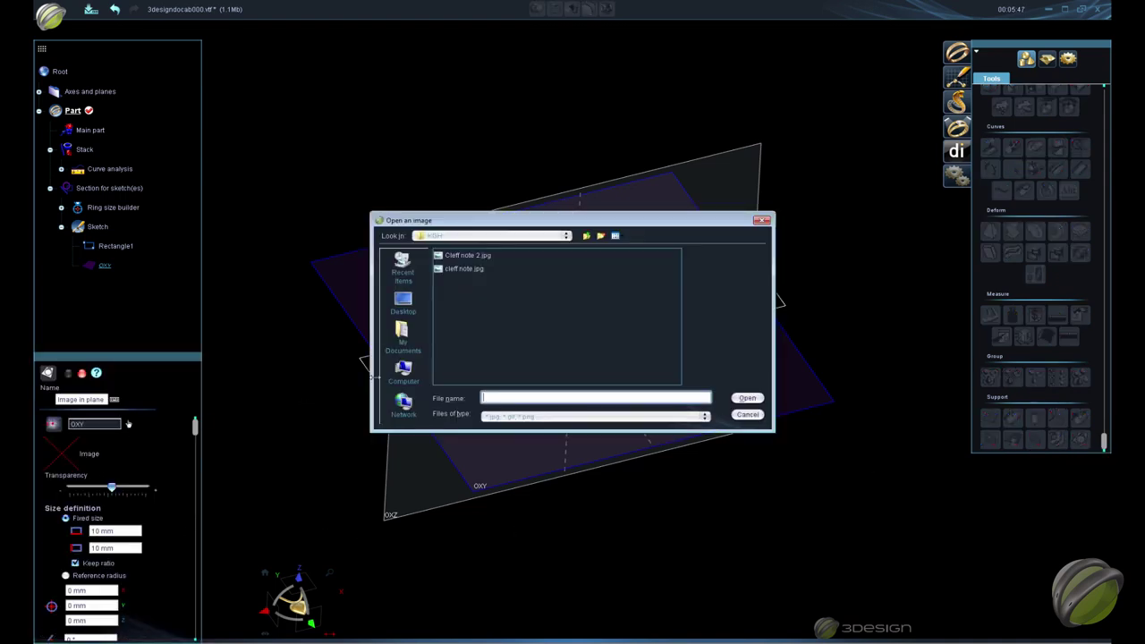
pyautogui.click(410, 307)
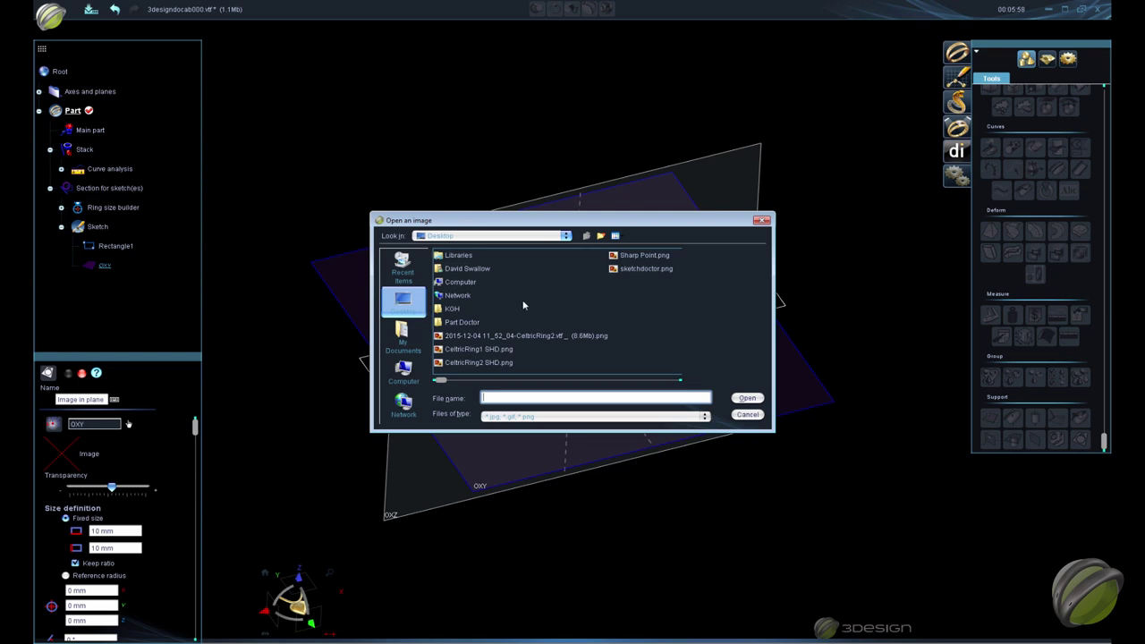
pyautogui.click(412, 374)
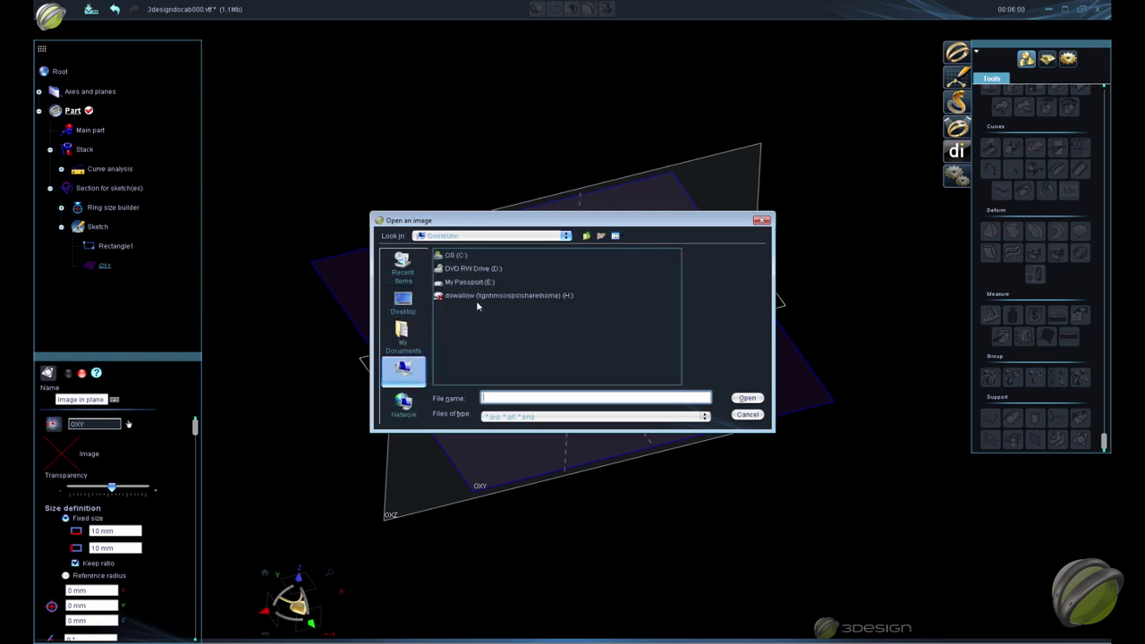
pyautogui.doubleClick(443, 283)
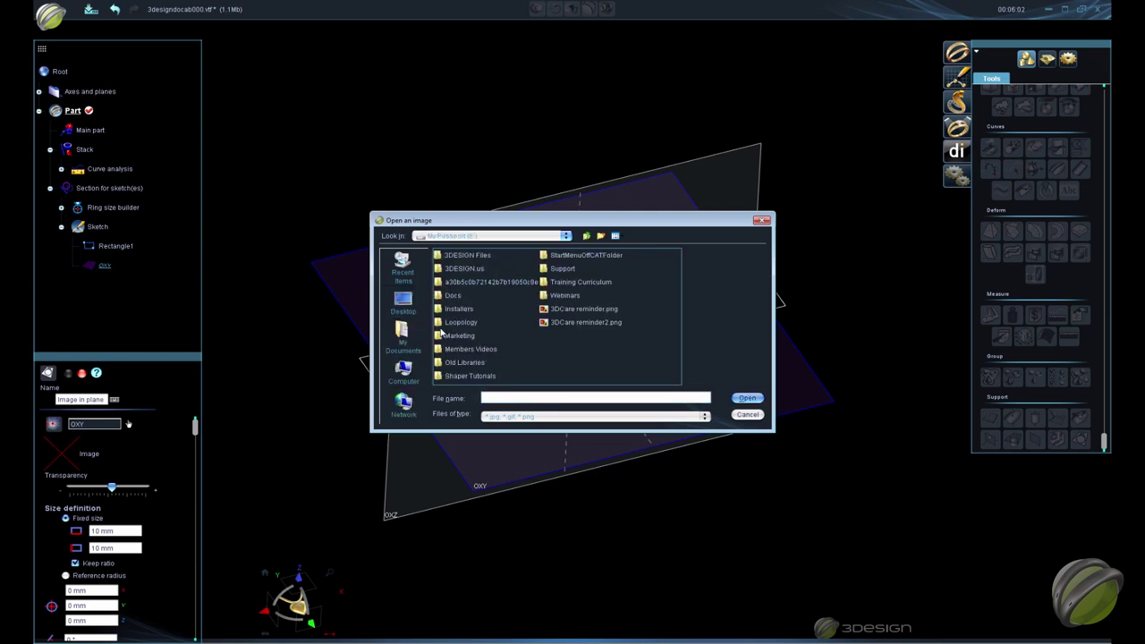
pyautogui.doubleClick(437, 350)
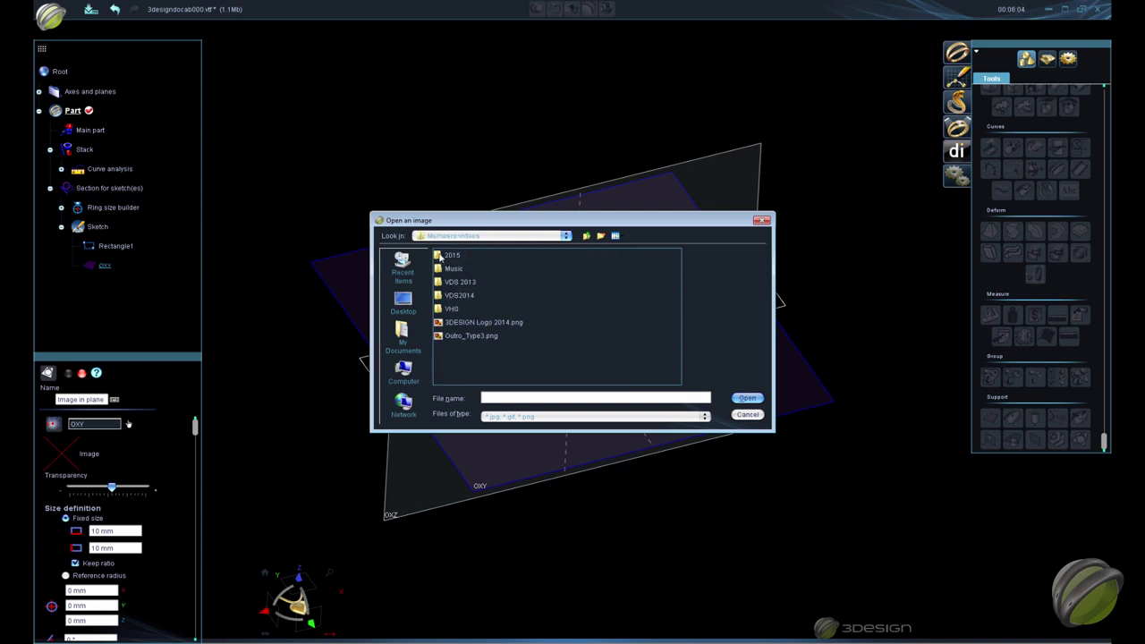
pyautogui.doubleClick(458, 296)
pyautogui.doubleClick(443, 310)
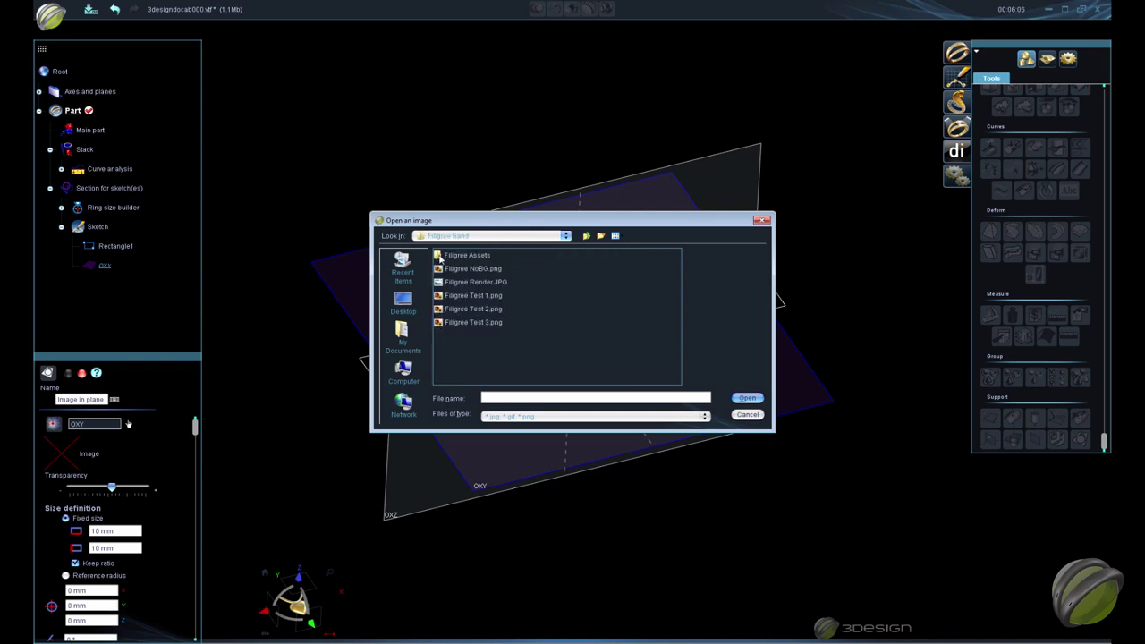
pyautogui.doubleClick(440, 258)
pyautogui.doubleClick(473, 322)
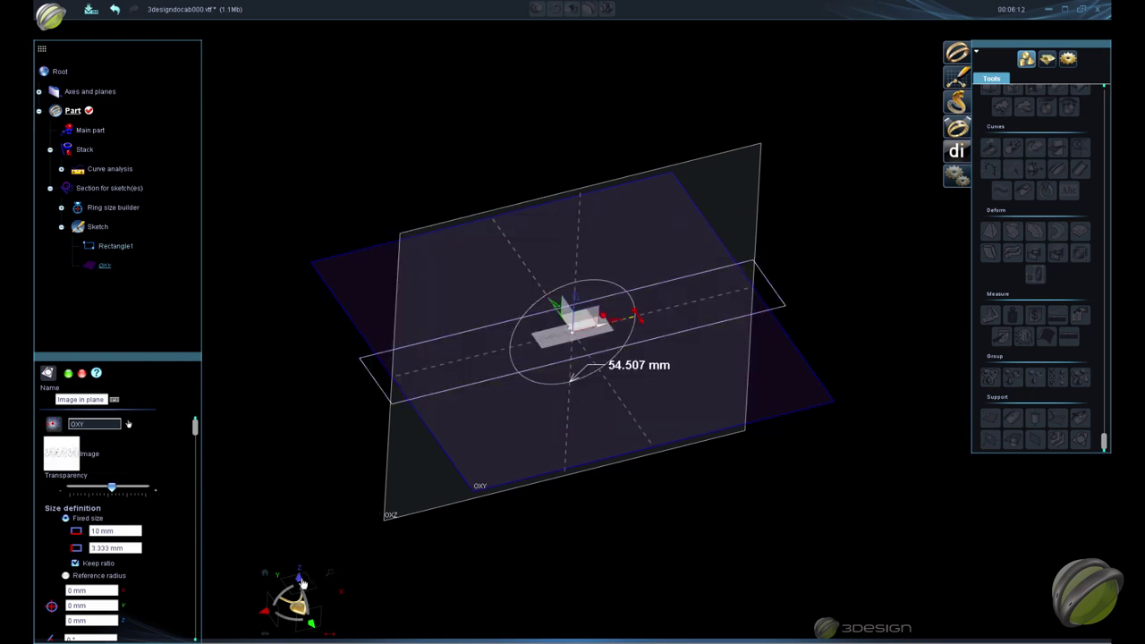
# Scale the scroll image to about 57.7 by 19.2 mm, shift it to about X -0.3, Y -0.25 mm so the scrolls fit the rectangle, and validate
pyautogui.click(298, 586)
pyautogui.moveTo(639, 311); pyautogui.dragTo(847, 244)
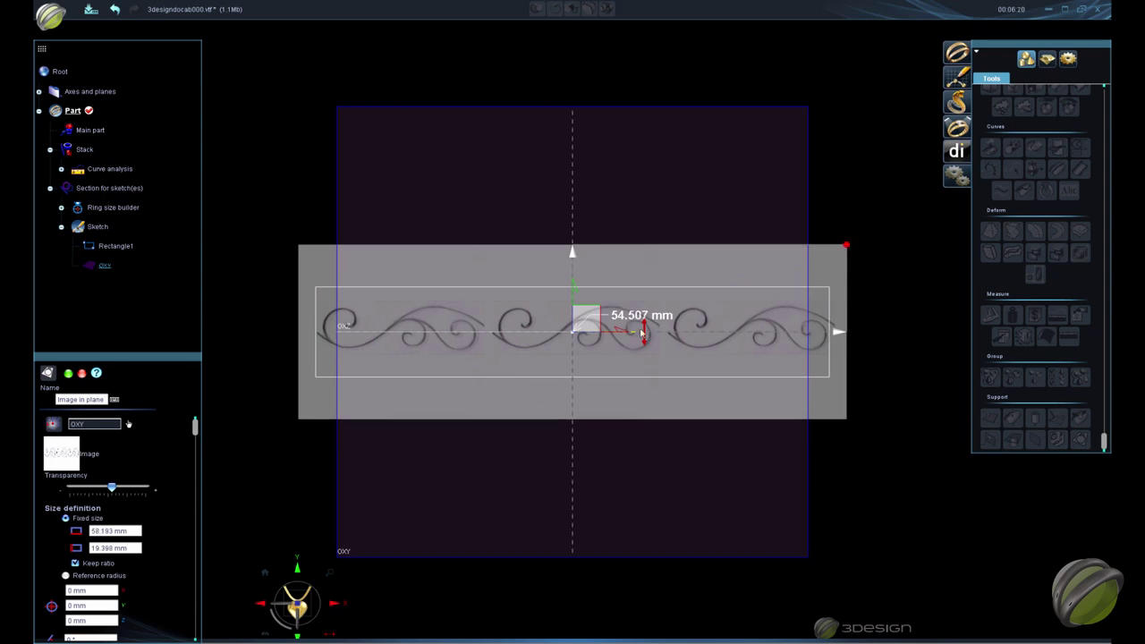
pyautogui.moveTo(615, 331); pyautogui.dragTo(613, 330)
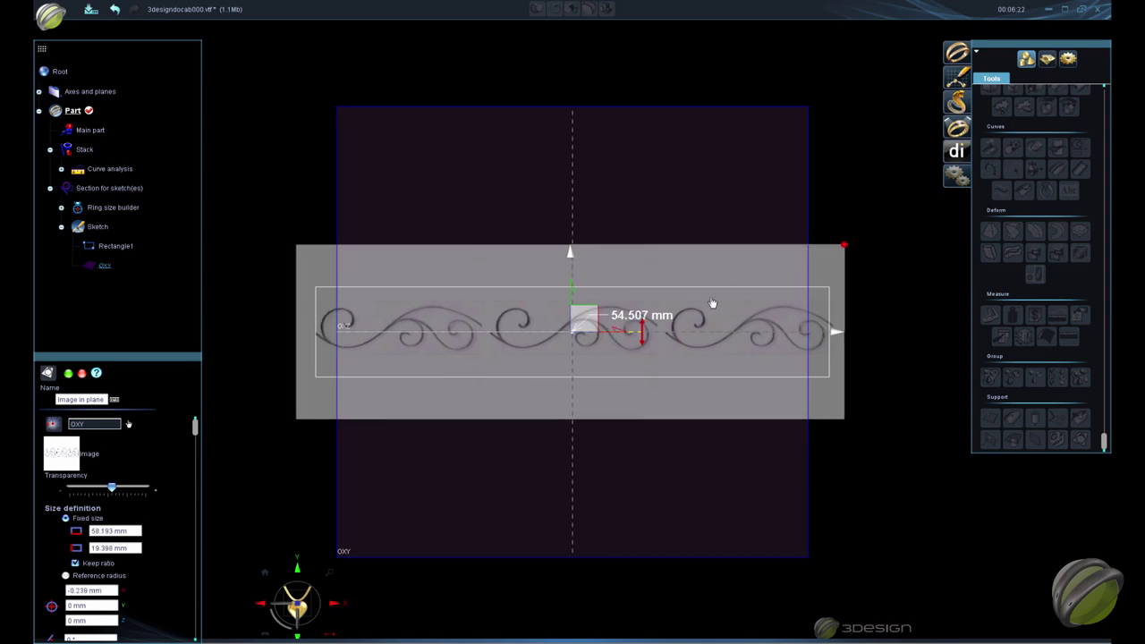
pyautogui.moveTo(846, 246); pyautogui.dragTo(841, 245)
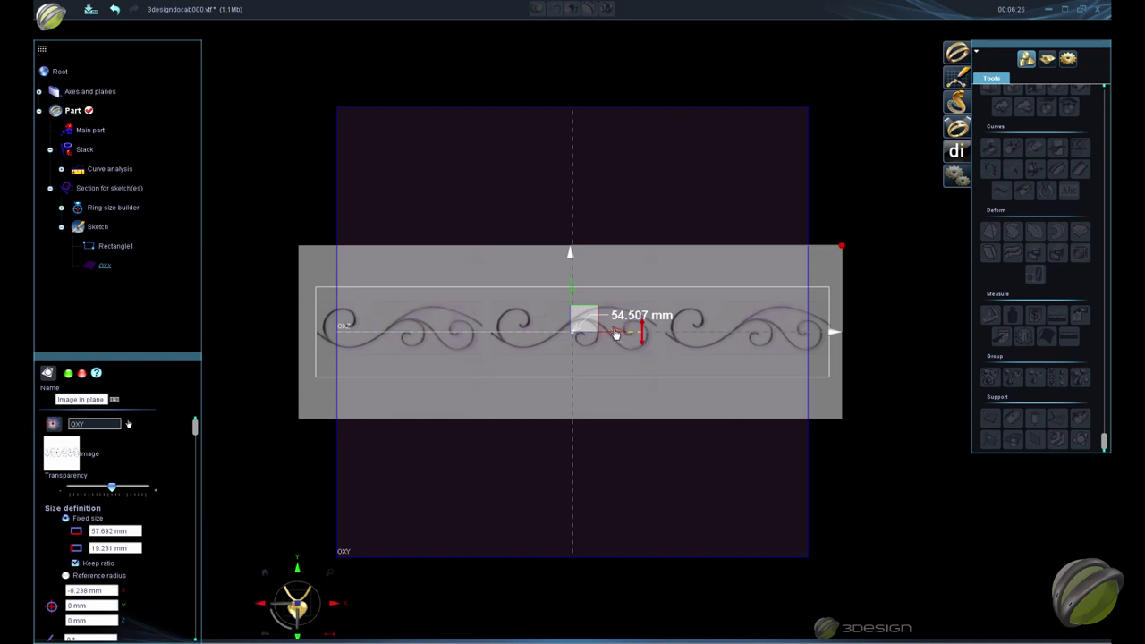
pyautogui.moveTo(616, 334); pyautogui.dragTo(615, 334)
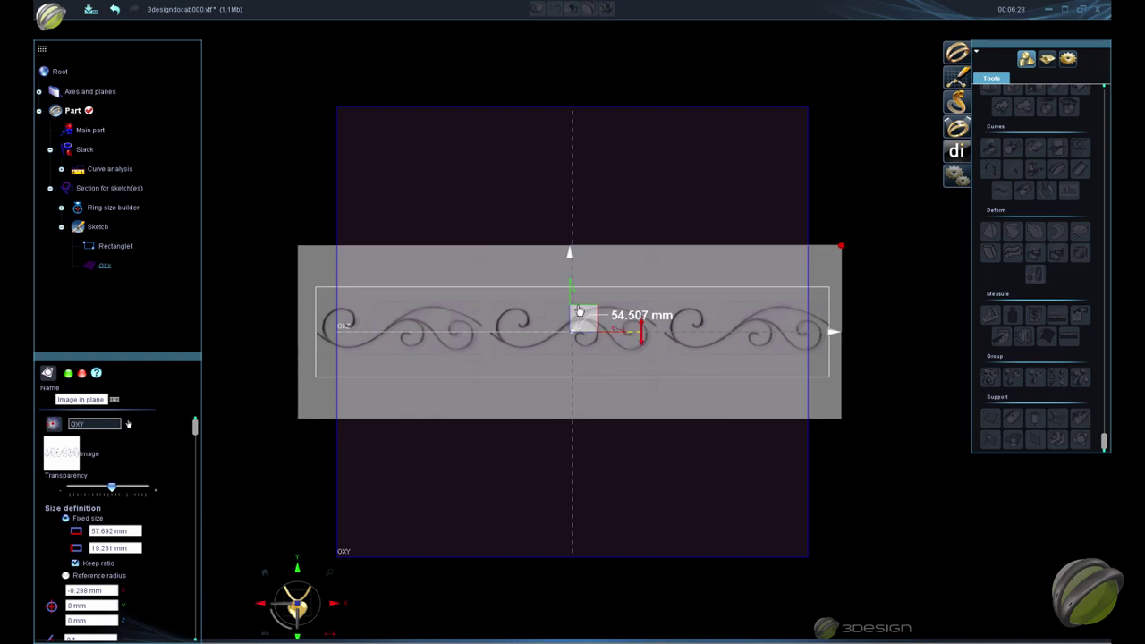
pyautogui.scroll(2, 579, 310)
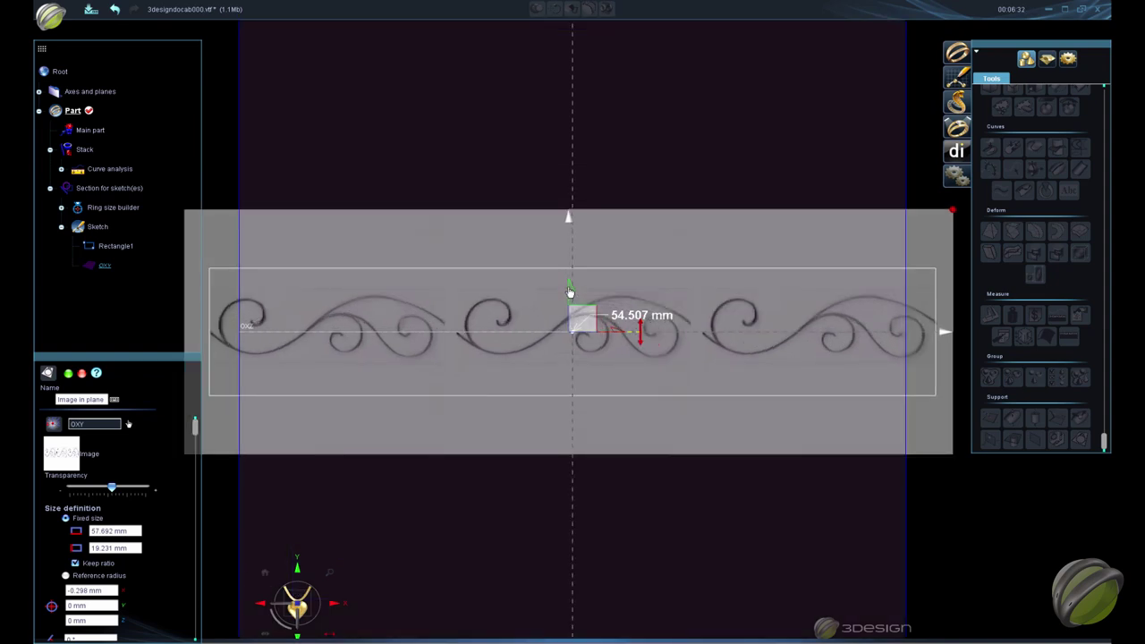
pyautogui.moveTo(569, 284); pyautogui.dragTo(569, 290)
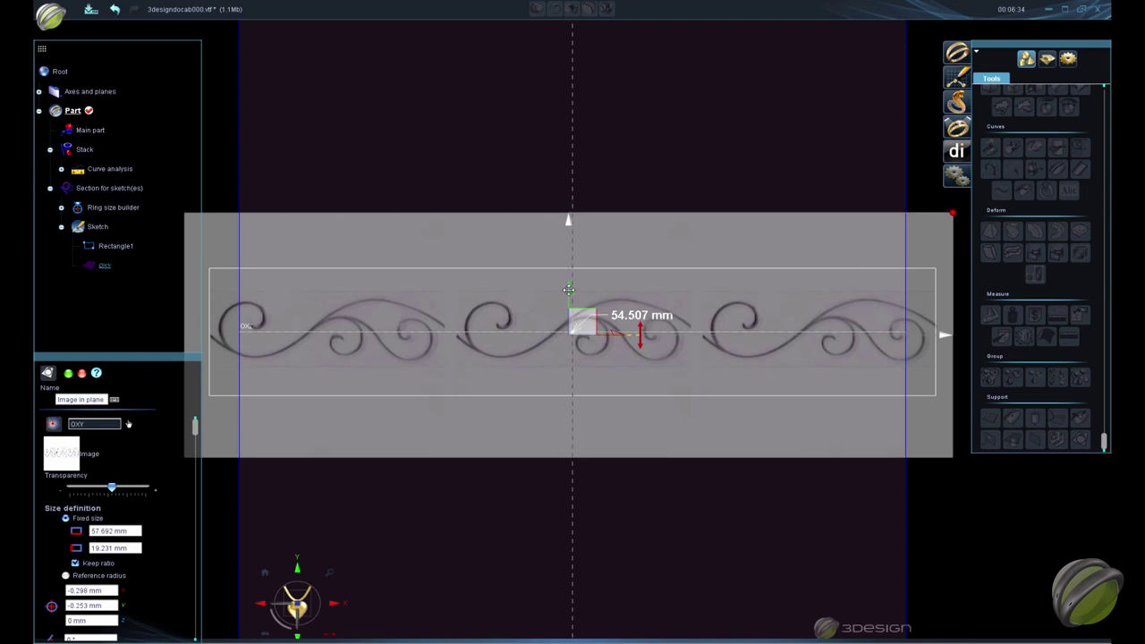
pyautogui.click(69, 374)
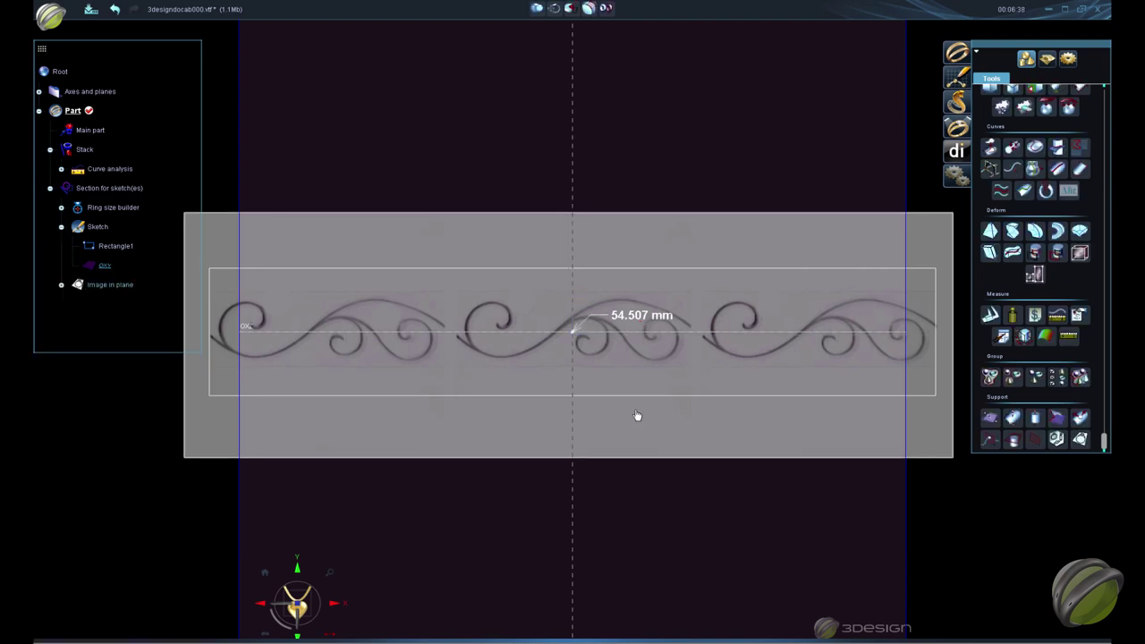
# Freeze the placed scroll image and reopen the sketch containing the rectangle for editing
pyautogui.rightClick(116, 286)
pyautogui.click(150, 339)
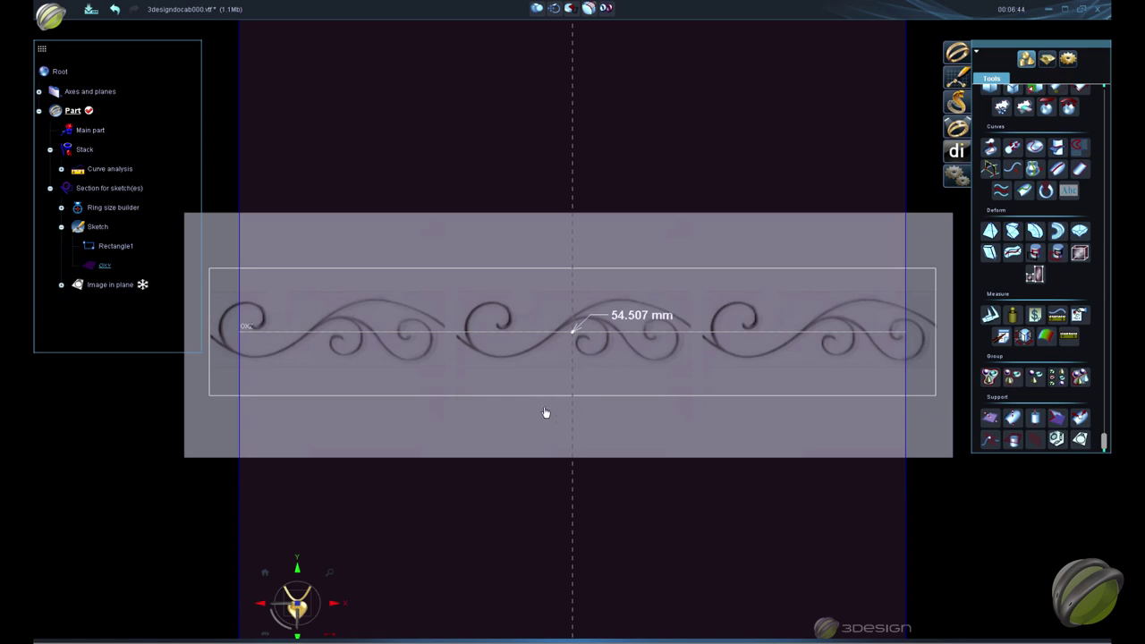
pyautogui.scroll(-1, 547, 405)
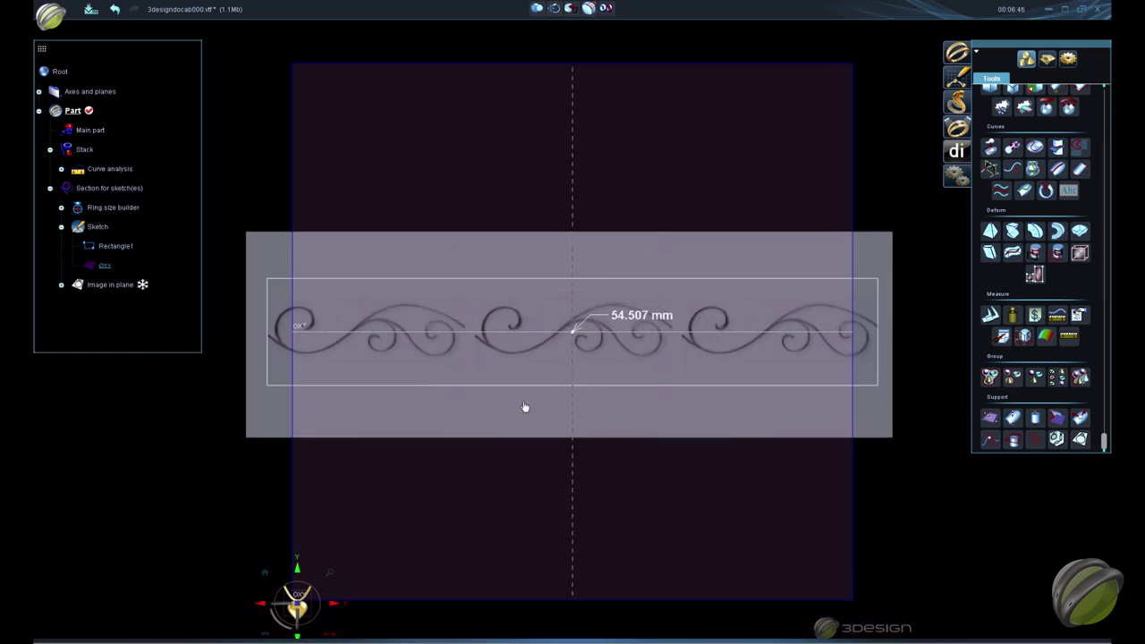
pyautogui.doubleClick(93, 228)
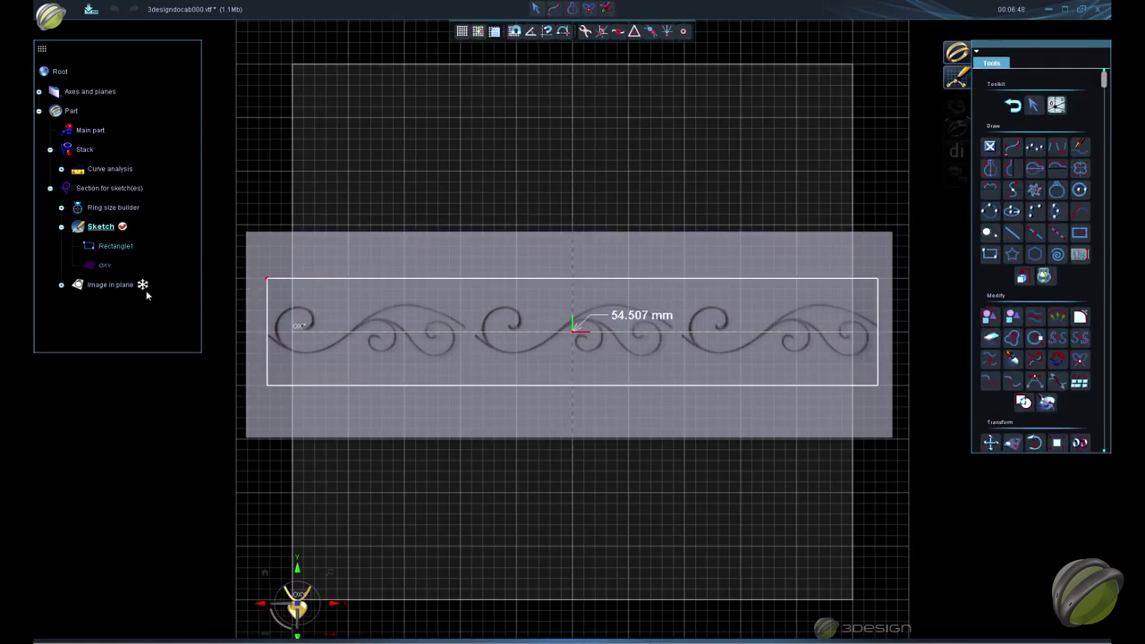
pyautogui.rightClick(125, 252)
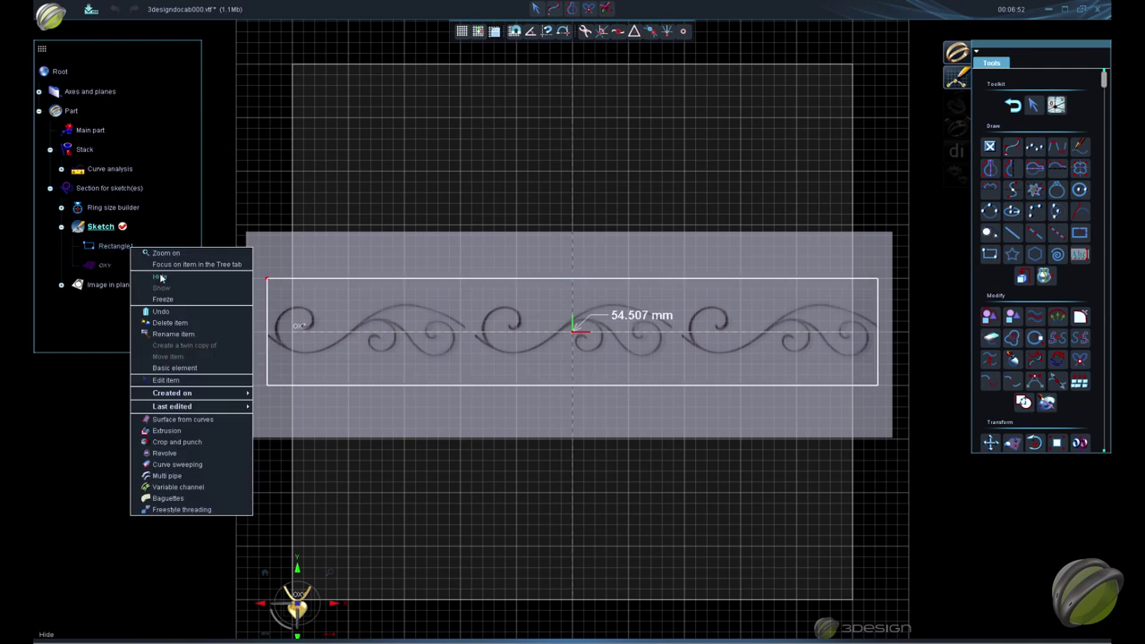
pyautogui.click(441, 157)
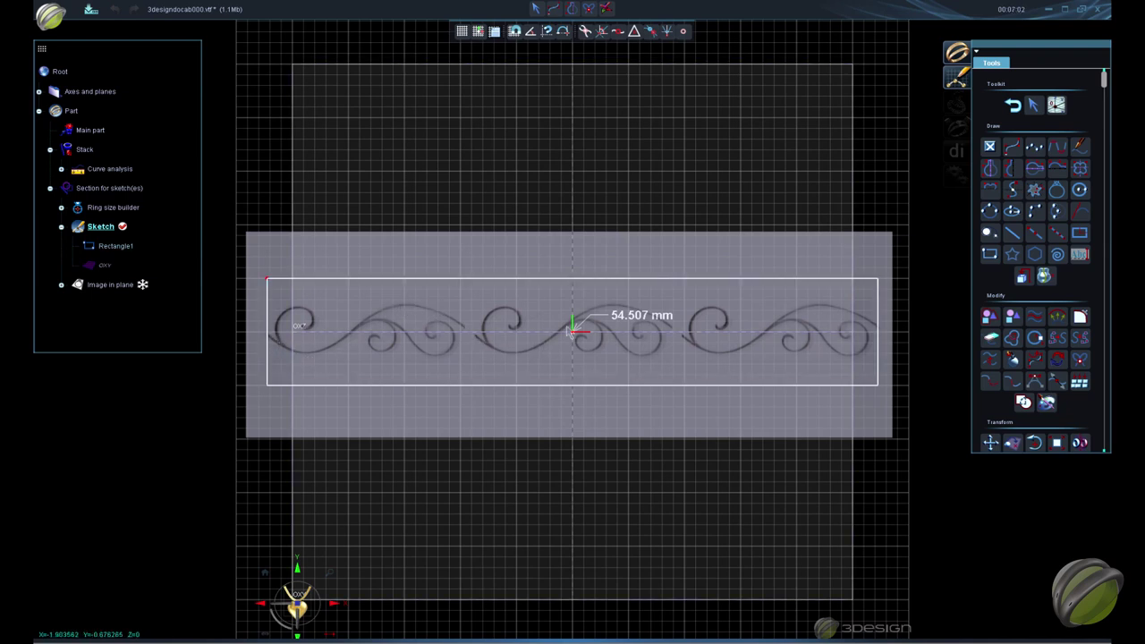
# Trace the main wavy vine with a NURBS curve across the rectangle from its left edge to its right edge, and validate it
pyautogui.click(1013, 146)
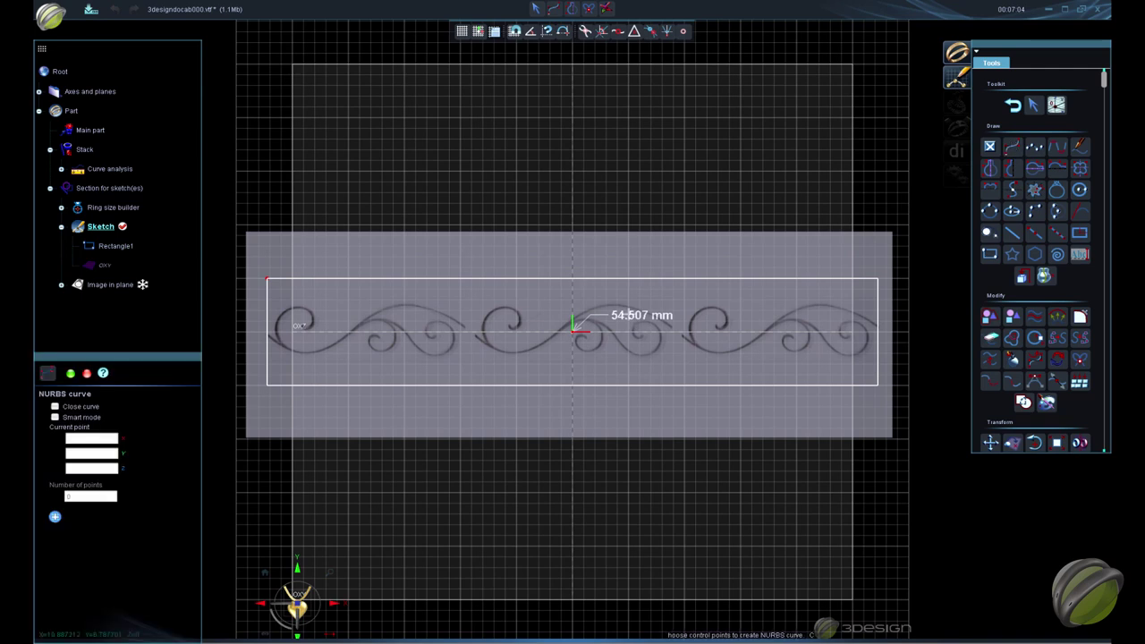
pyautogui.click(267, 335)
pyautogui.click(298, 354)
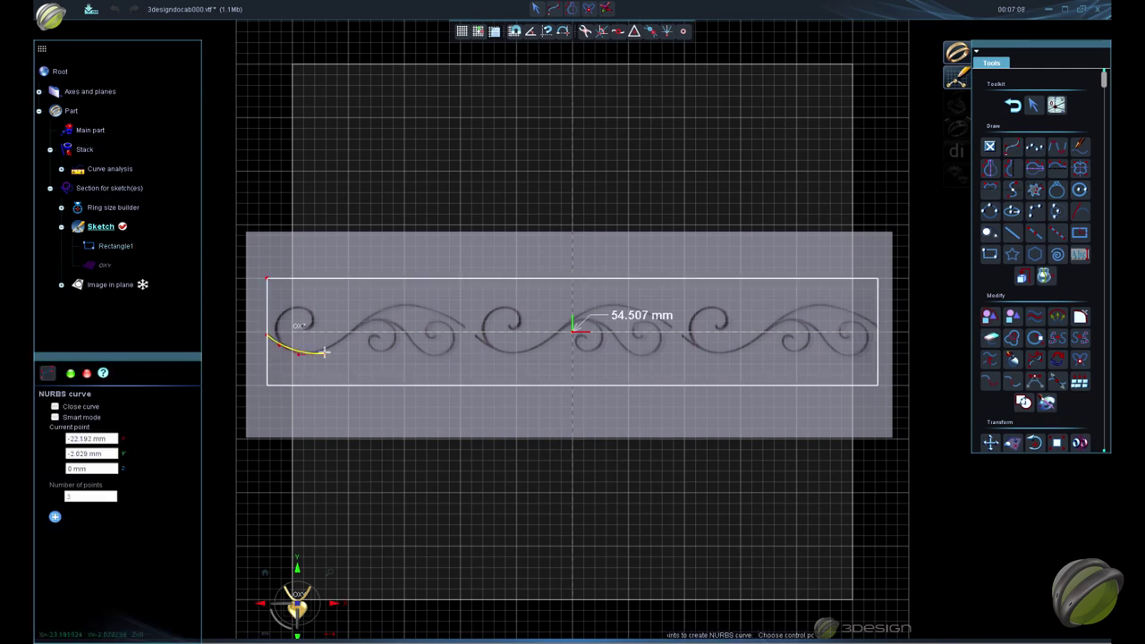
pyautogui.click(327, 353)
pyautogui.click(360, 320)
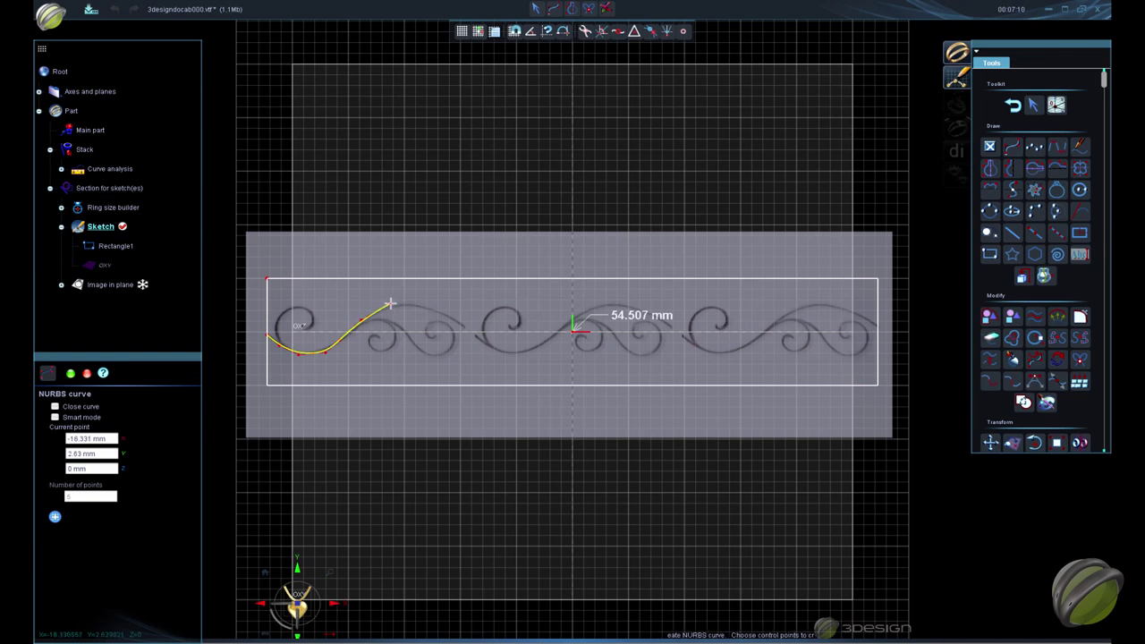
pyautogui.click(393, 305)
pyautogui.click(425, 307)
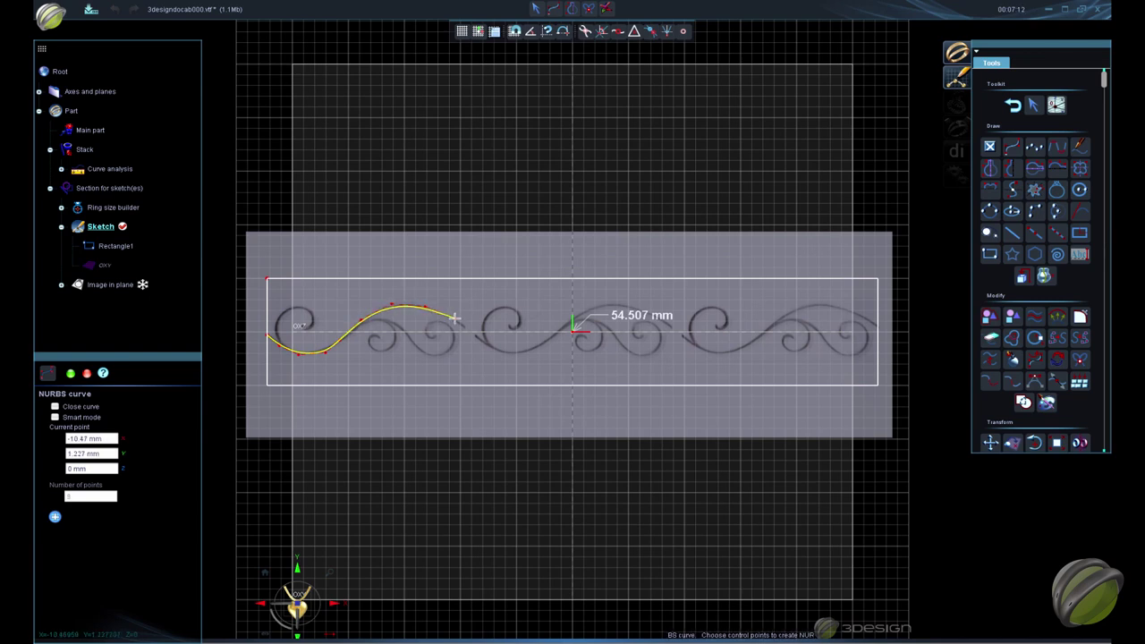
pyautogui.click(456, 321)
pyautogui.click(483, 344)
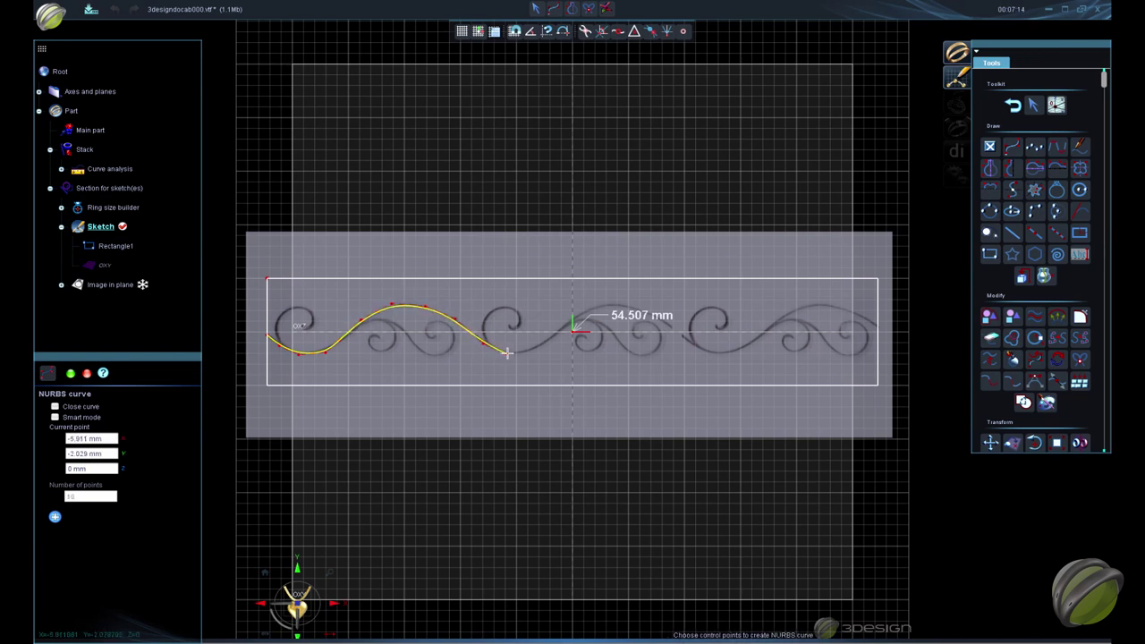
pyautogui.click(505, 353)
pyautogui.click(529, 352)
pyautogui.click(555, 333)
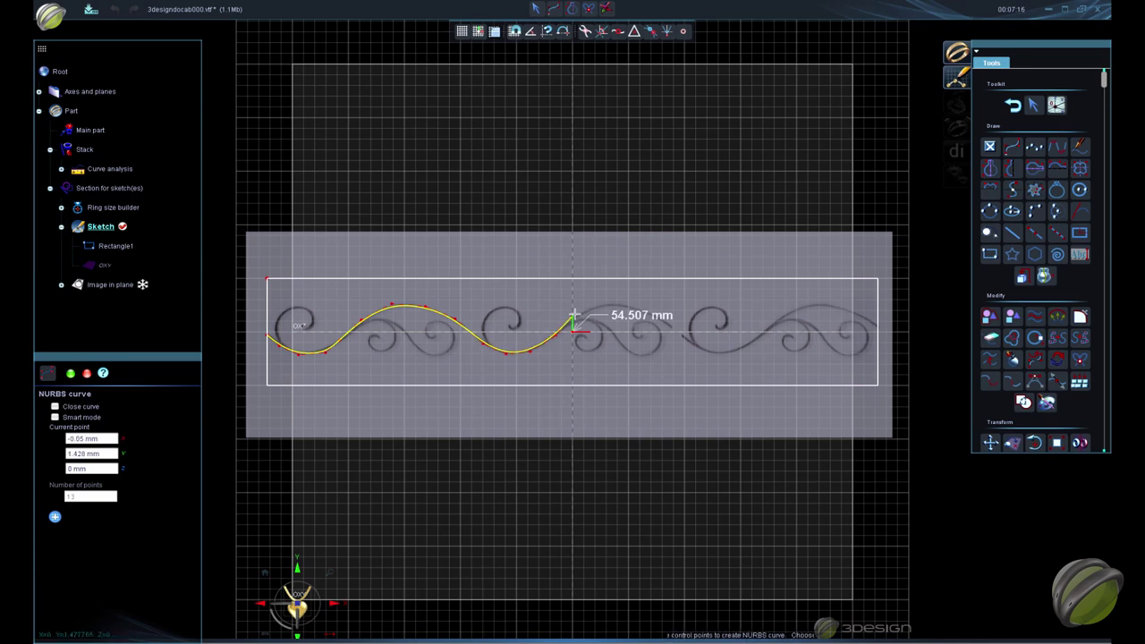
pyautogui.click(574, 315)
pyautogui.click(605, 303)
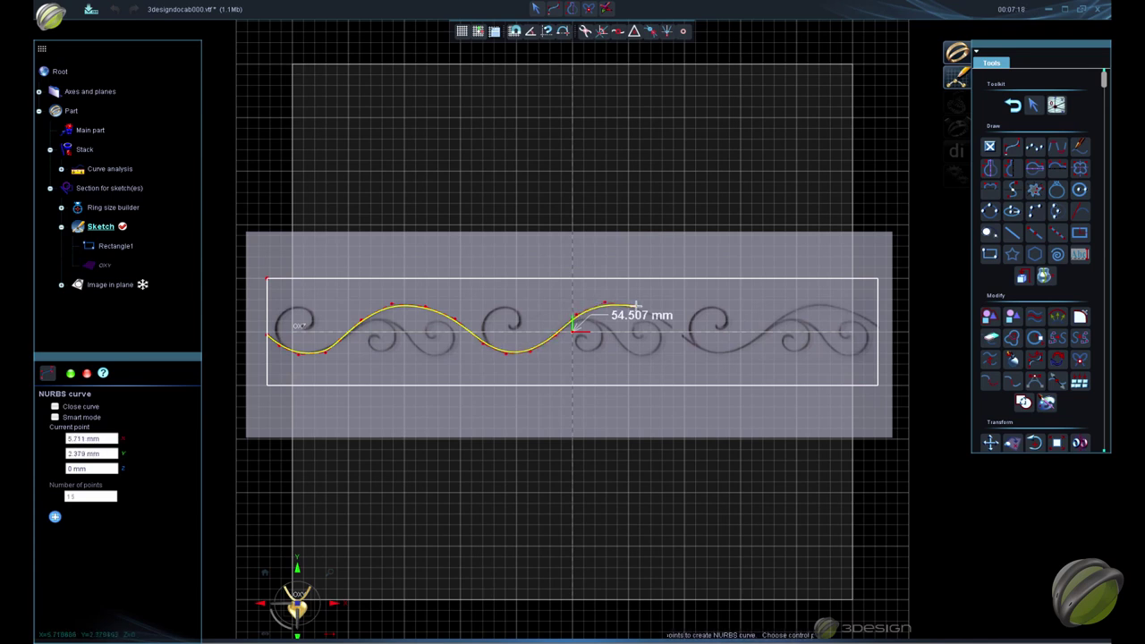
pyautogui.click(662, 320)
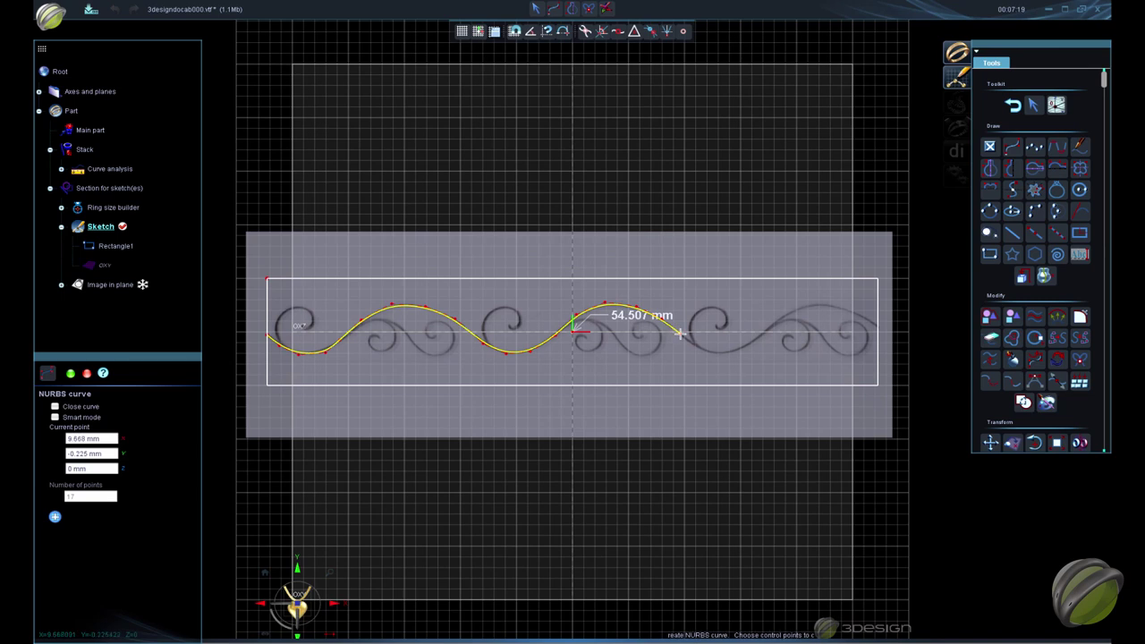
pyautogui.click(680, 333)
pyautogui.click(699, 349)
pyautogui.click(725, 356)
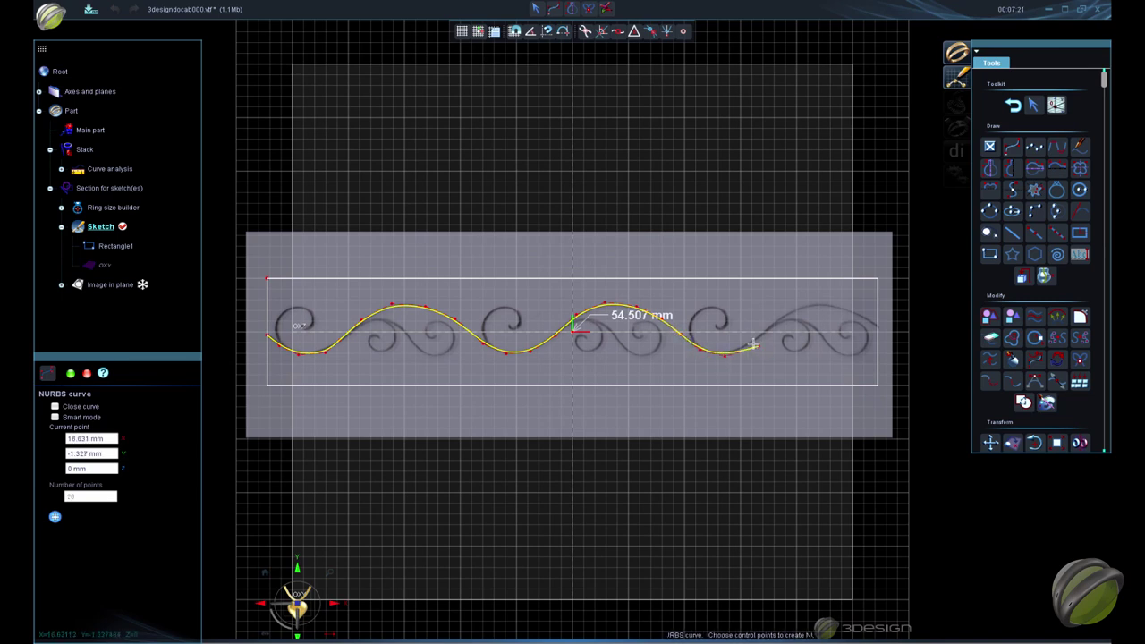
pyautogui.click(754, 344)
pyautogui.click(779, 320)
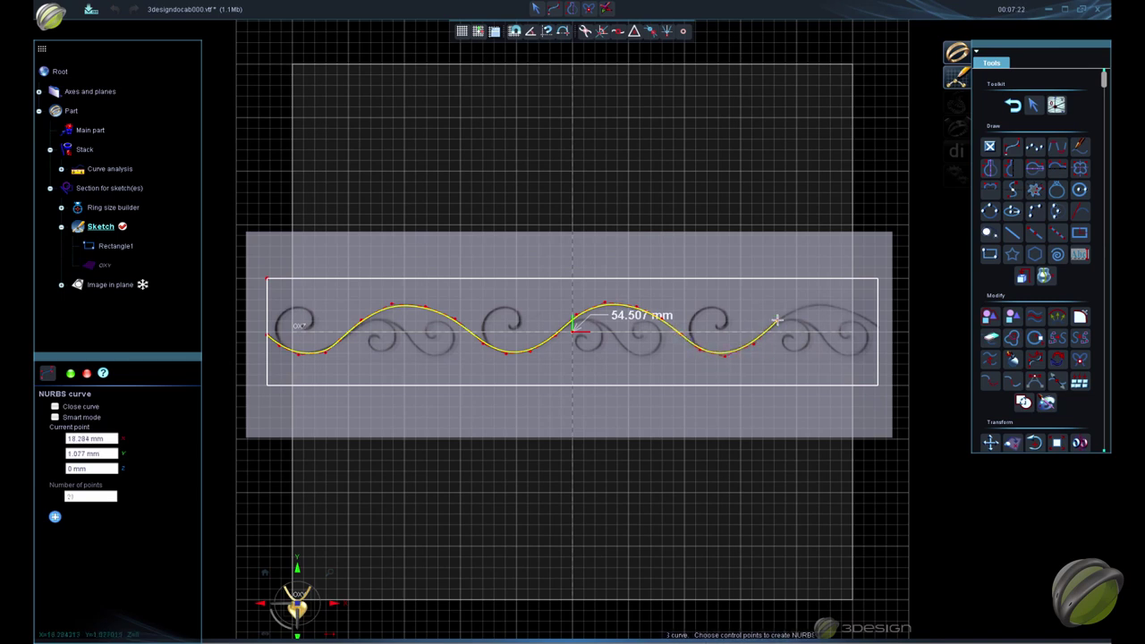
pyautogui.click(831, 304)
pyautogui.click(853, 311)
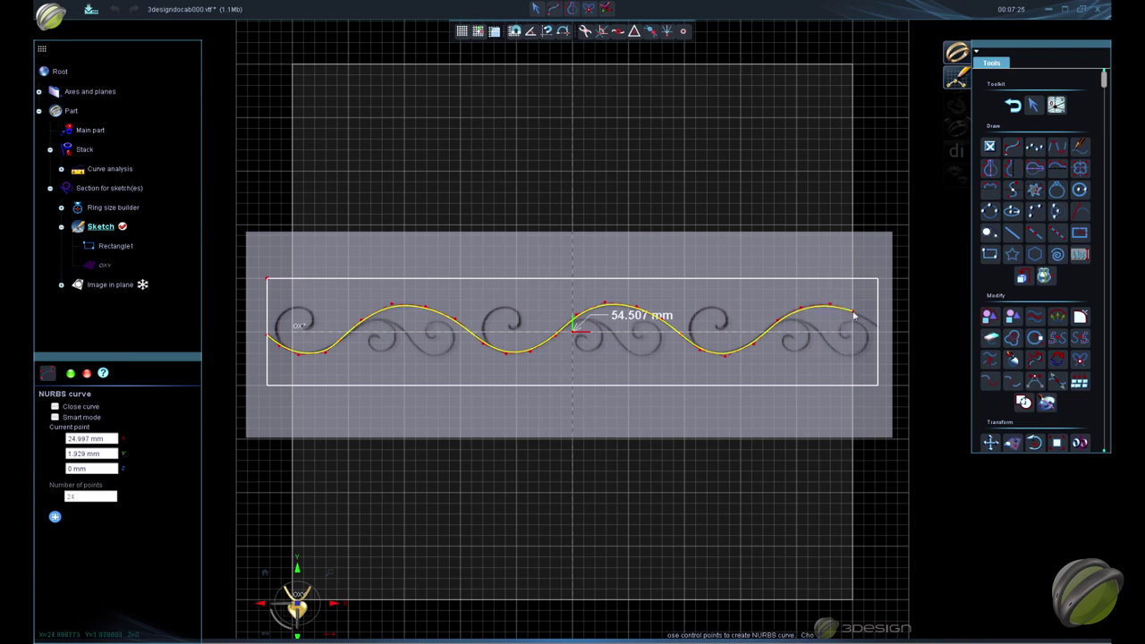
pyautogui.click(869, 319)
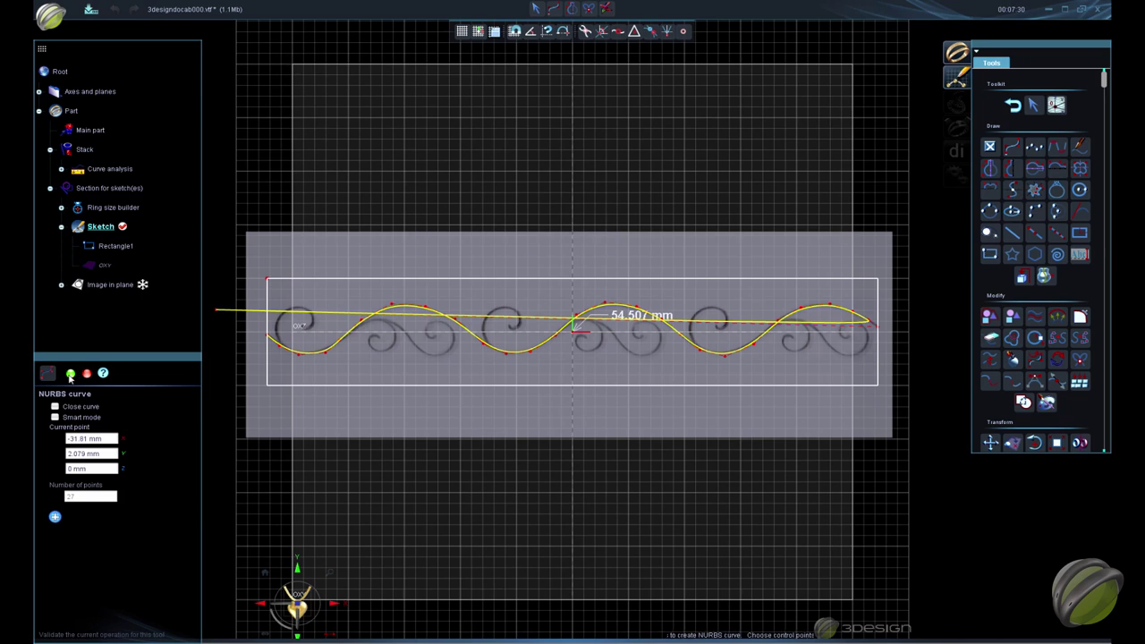
pyautogui.click(71, 375)
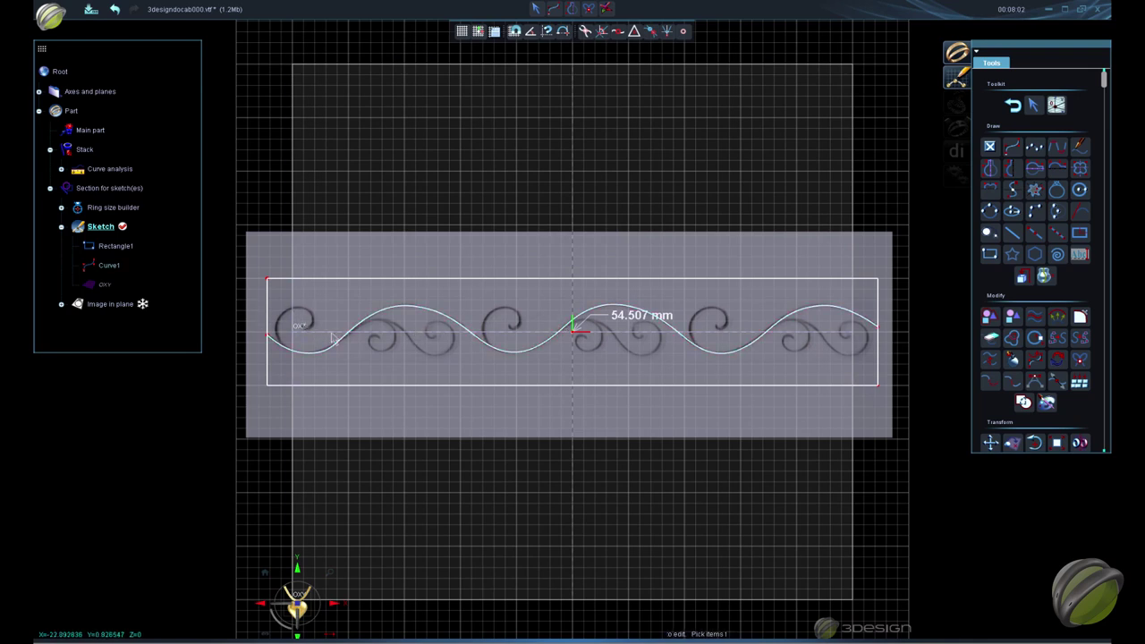
# Trace the first curl at the band's left end with a NURBS curve starting on the main wave and spiralling inward
pyautogui.click(1012, 148)
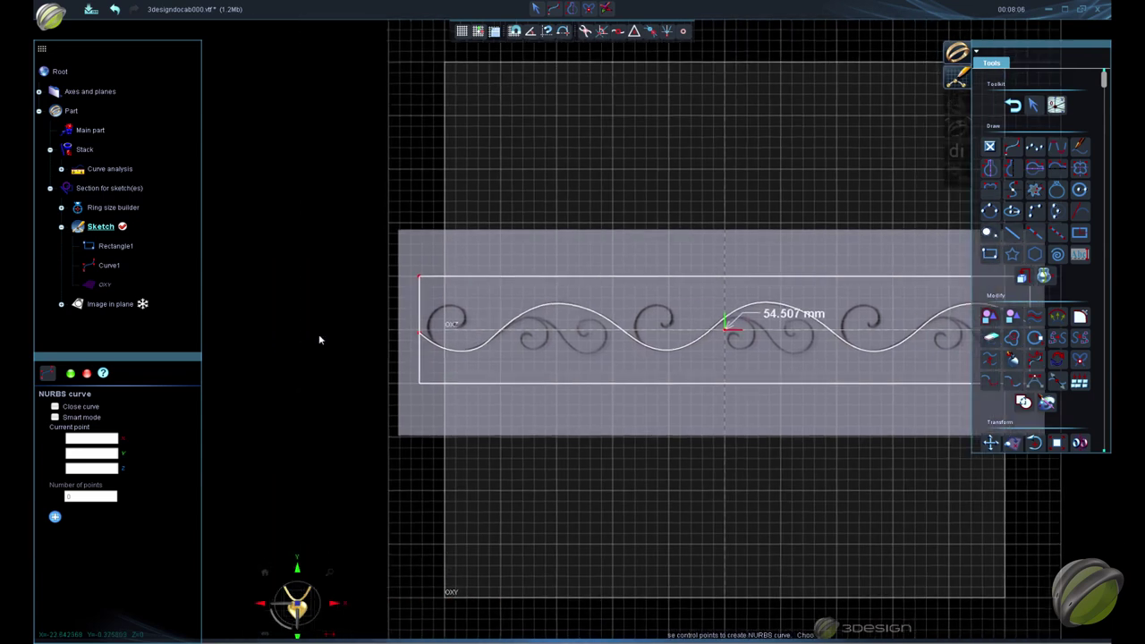
pyautogui.scroll(3, 696, 387)
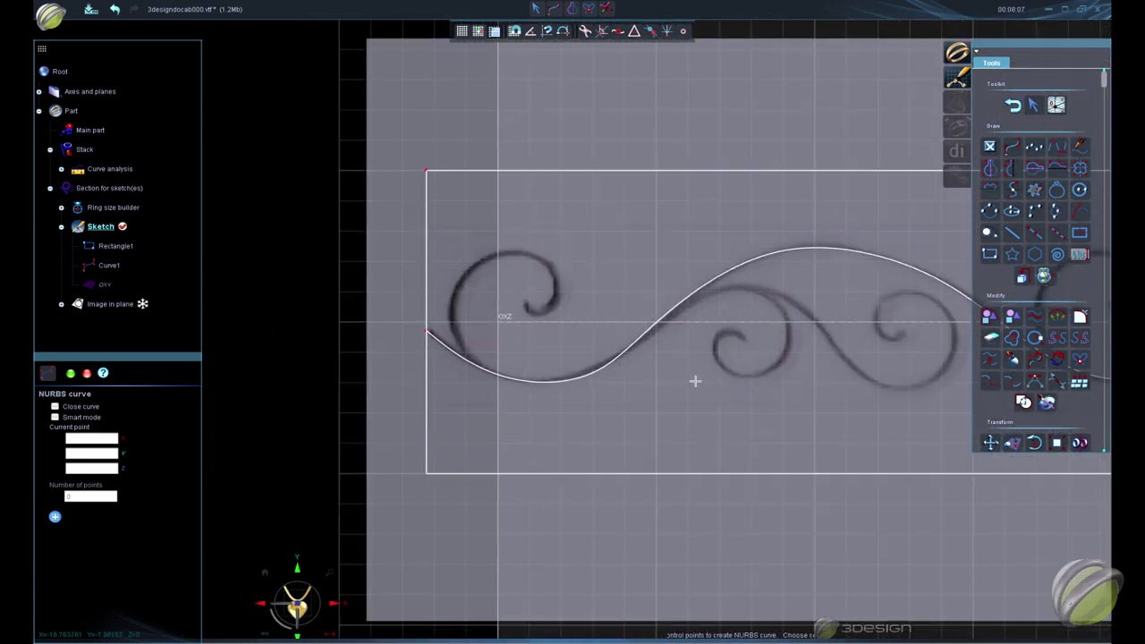
pyautogui.click(497, 374)
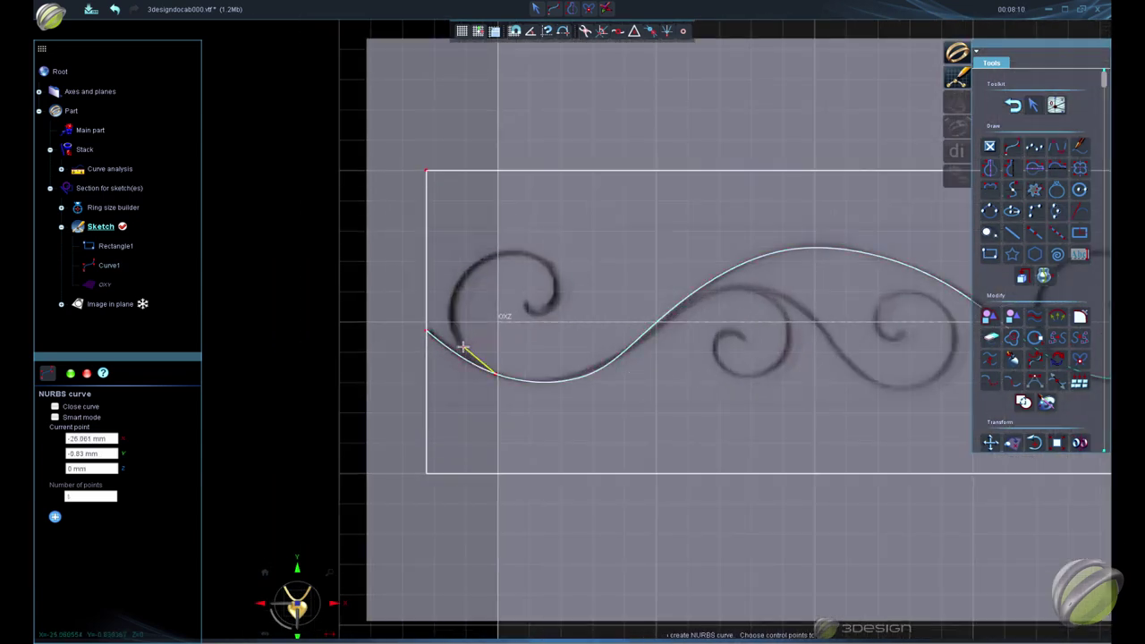
pyautogui.click(451, 285)
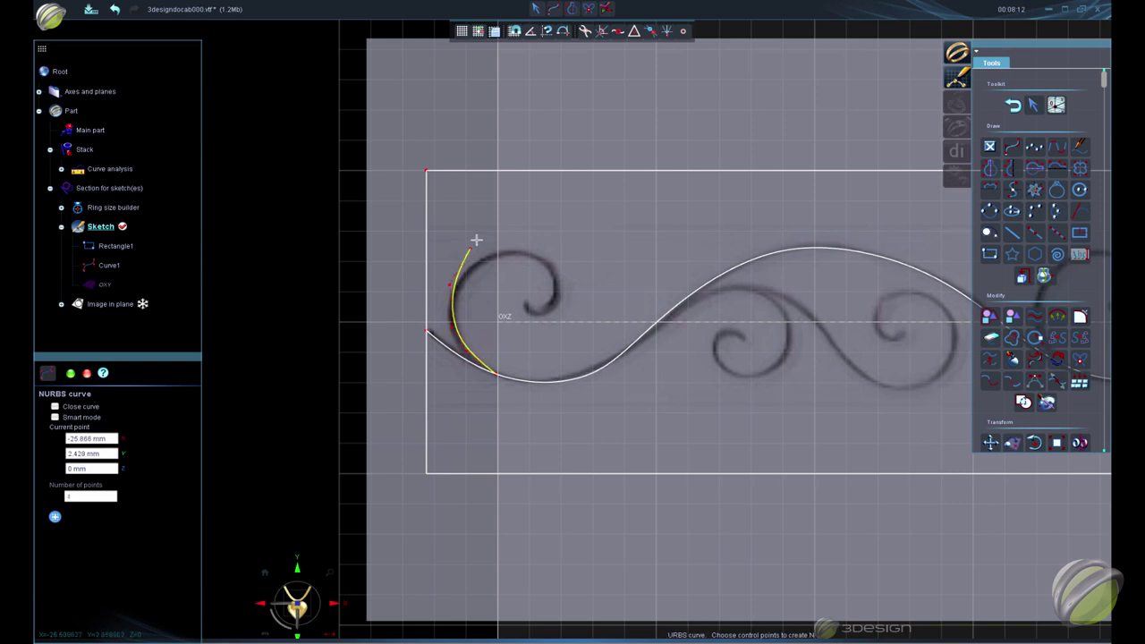
pyautogui.click(498, 242)
pyautogui.click(545, 258)
pyautogui.click(568, 292)
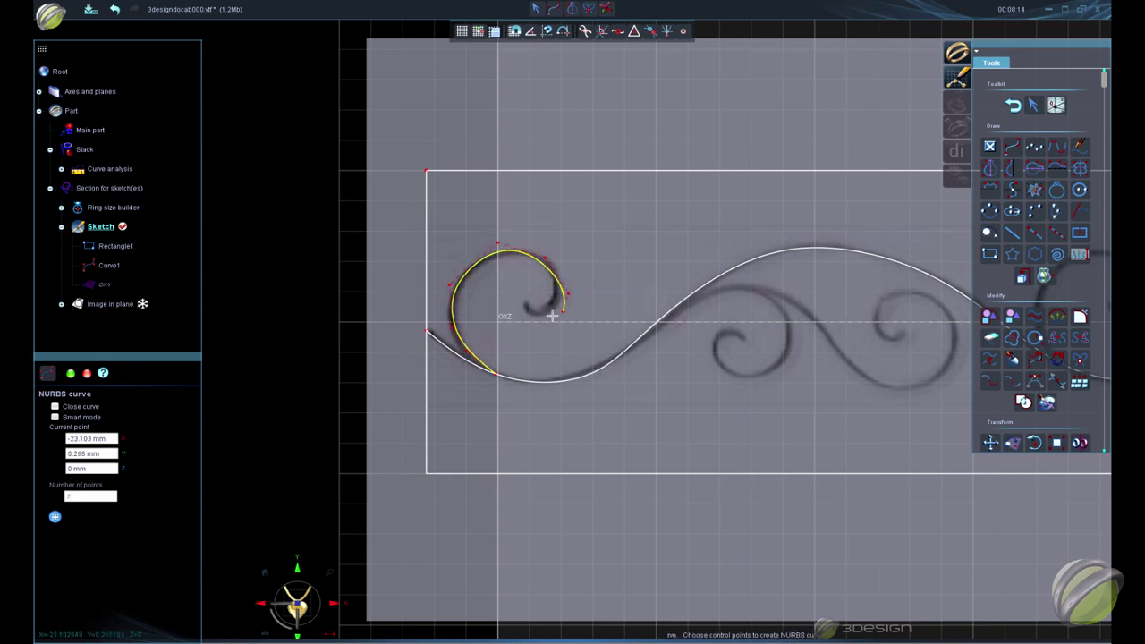
pyautogui.click(550, 316)
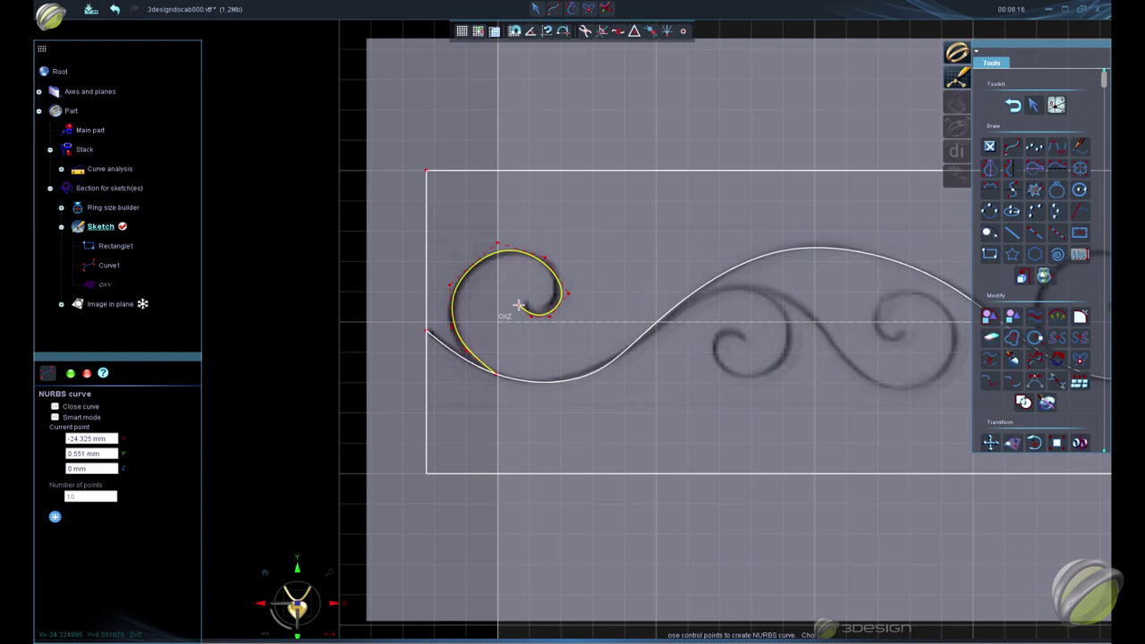
pyautogui.rightClick(519, 305)
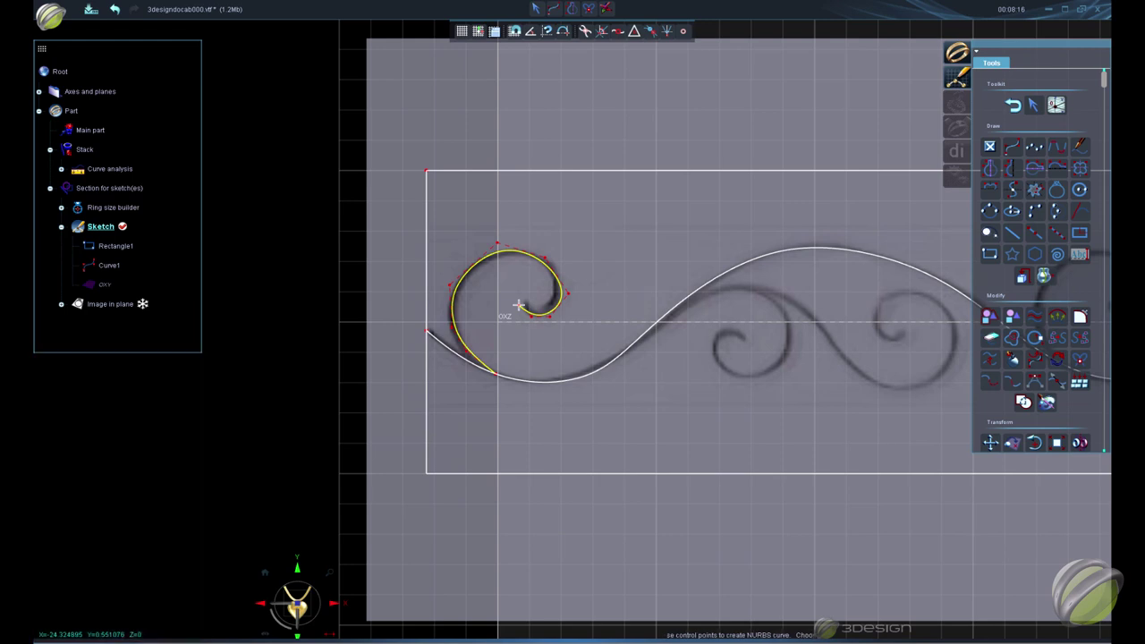
# Trace the S-shaped scroll with a NURBS curve starting on the main wave near the first curl and spiralling into the upper curl, and validate it
pyautogui.middleClick(826, 348)
pyautogui.click(1012, 146)
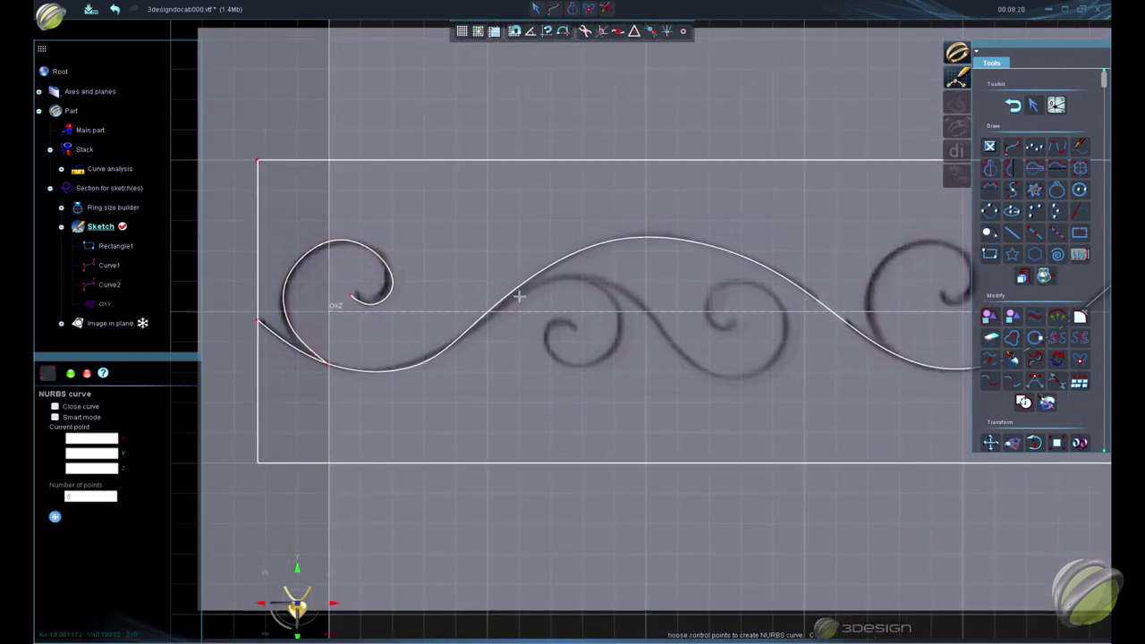
pyautogui.click(484, 314)
pyautogui.click(542, 280)
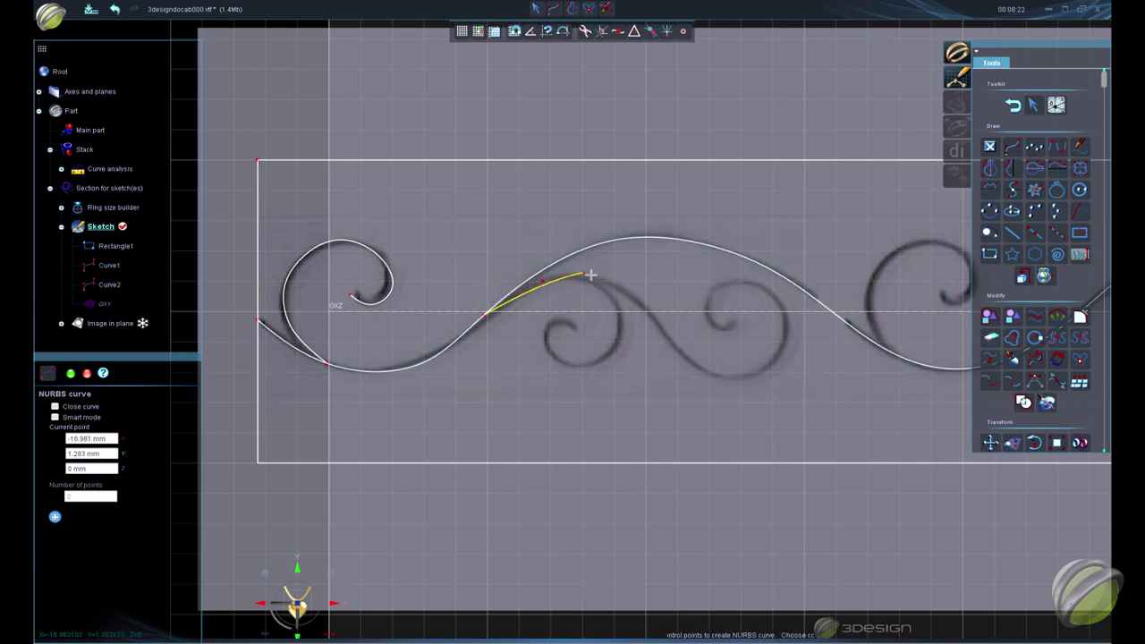
pyautogui.click(594, 275)
pyautogui.click(642, 299)
pyautogui.click(667, 343)
pyautogui.click(718, 383)
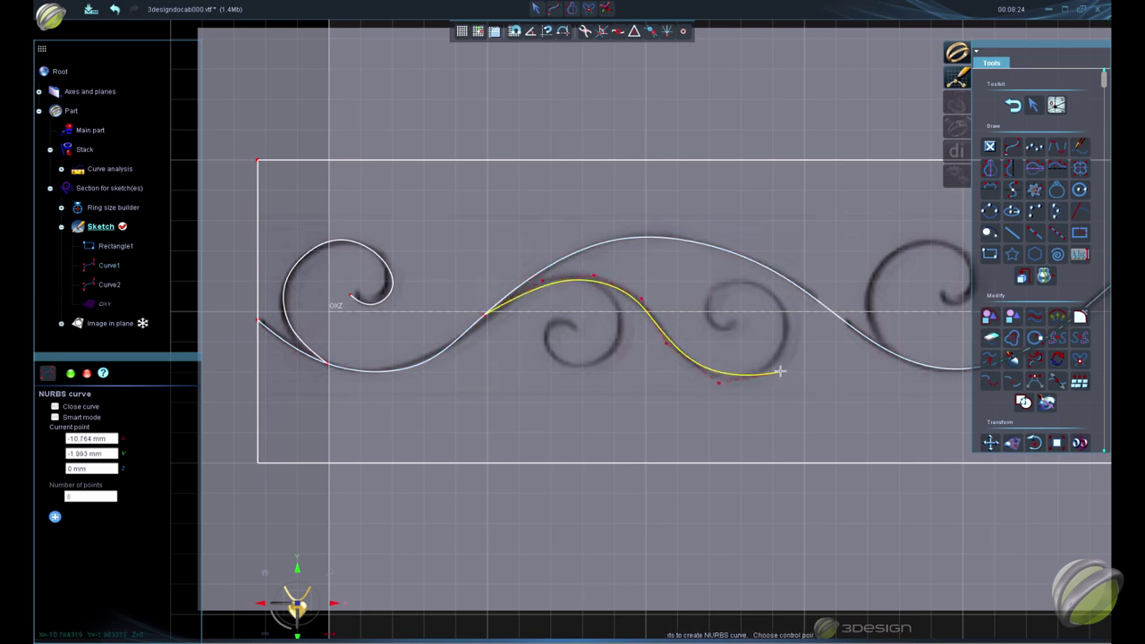
pyautogui.click(782, 370)
pyautogui.click(796, 326)
pyautogui.click(784, 310)
pyautogui.click(757, 279)
pyautogui.click(711, 278)
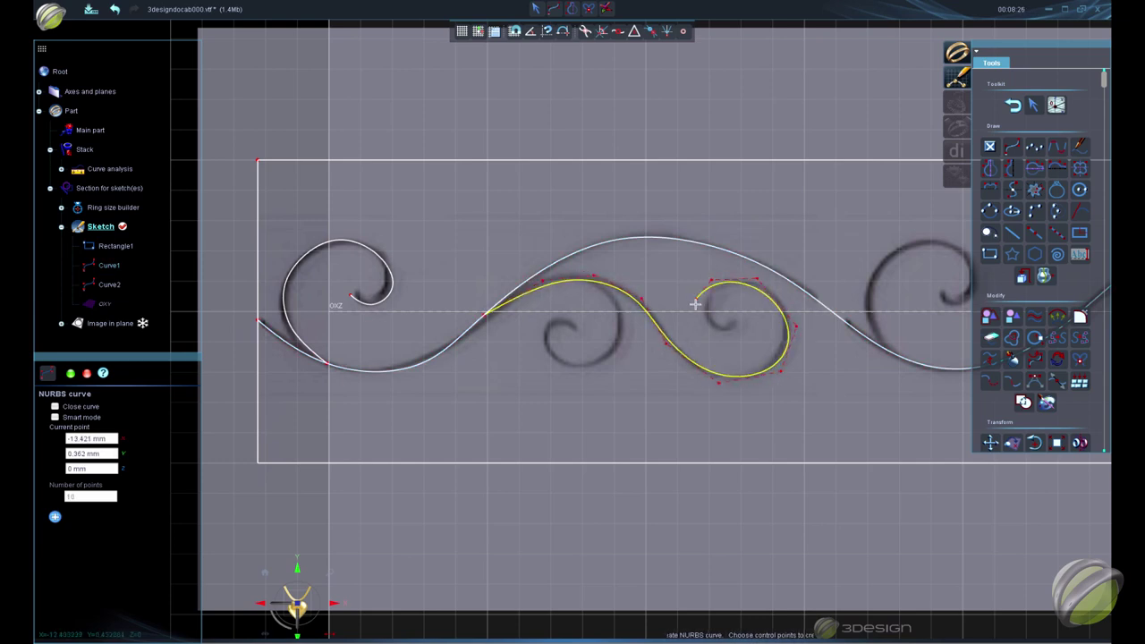
pyautogui.click(698, 308)
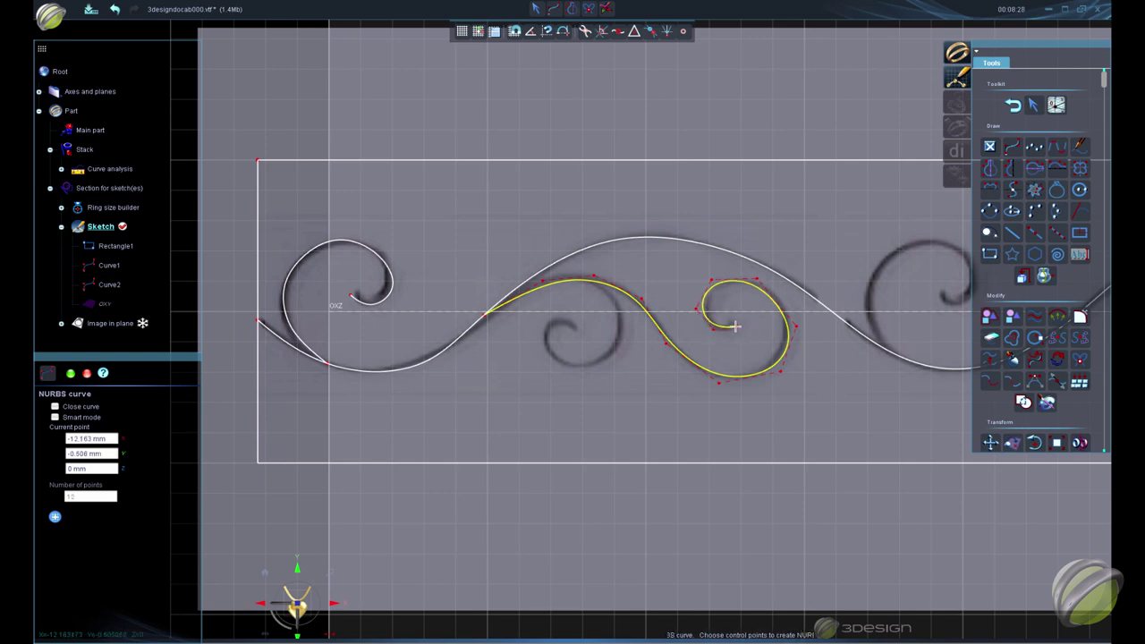
pyautogui.rightClick(735, 326)
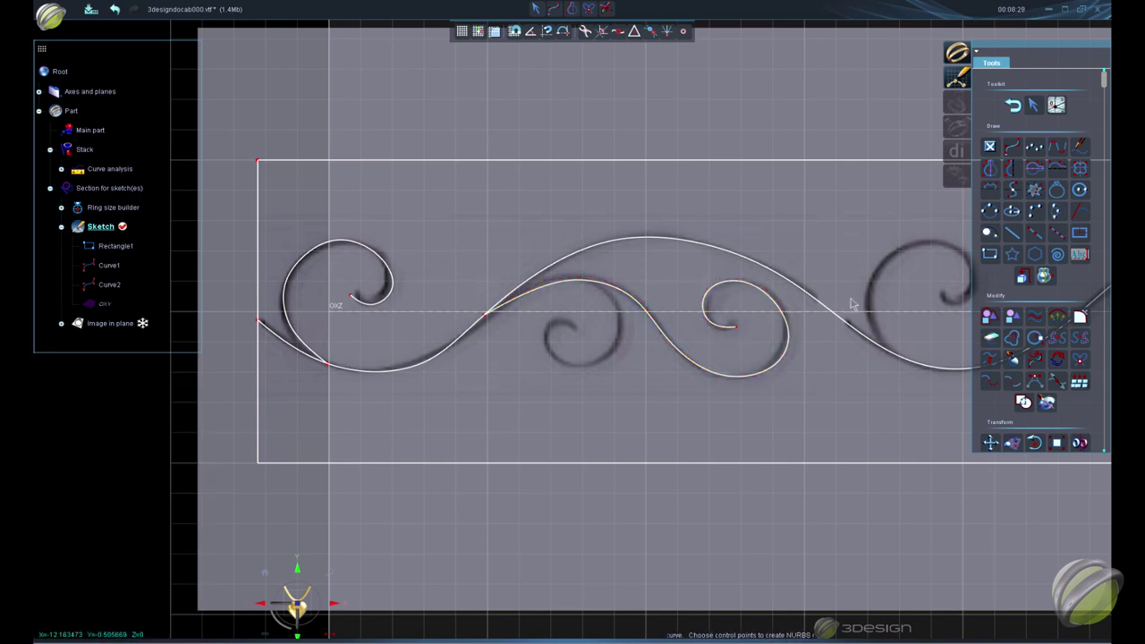
# Trace the small inner curl with a NURBS curve branching off the crest of the S-shaped scroll and spiralling inward, and validate it
pyautogui.click(1012, 147)
pyautogui.click(567, 281)
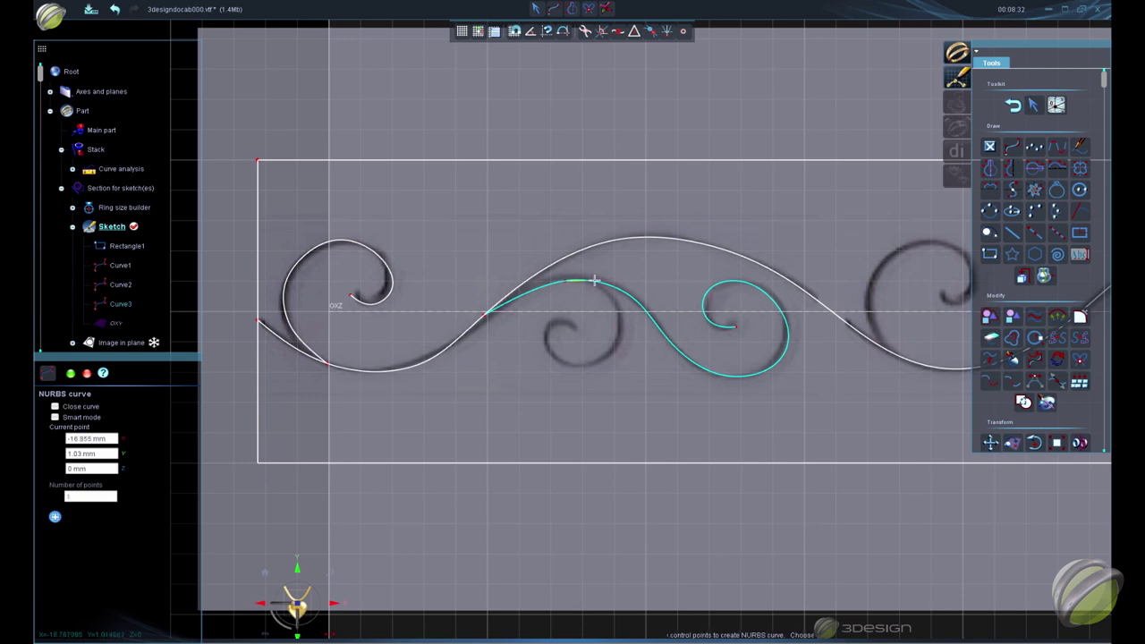
pyautogui.click(596, 280)
pyautogui.click(610, 298)
pyautogui.click(630, 340)
pyautogui.click(588, 369)
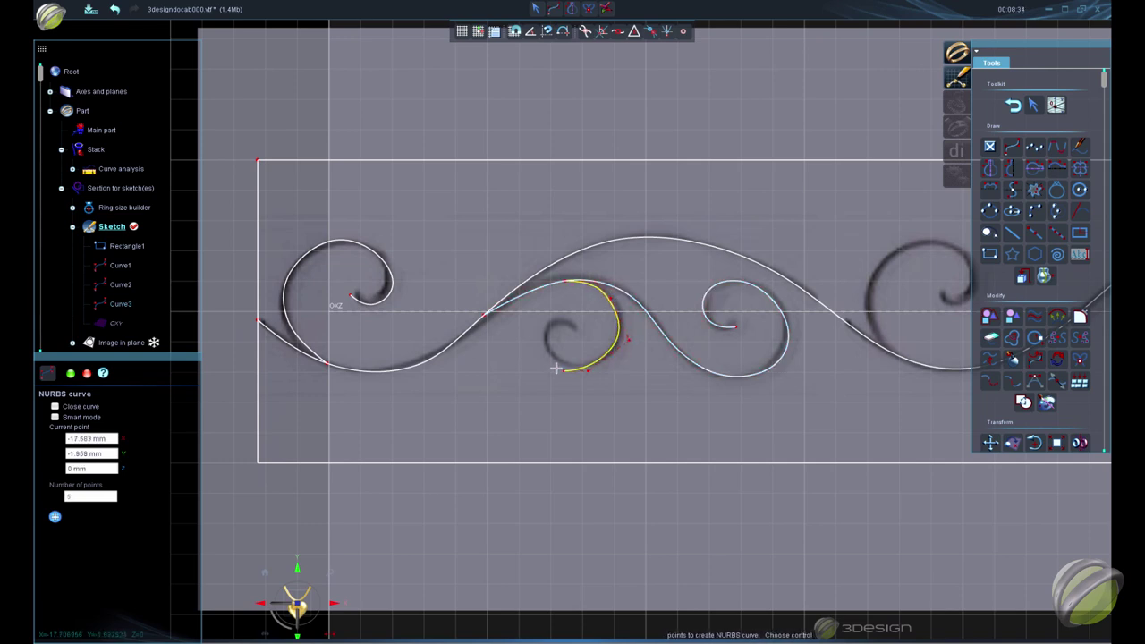
pyautogui.click(553, 366)
pyautogui.click(544, 335)
pyautogui.click(559, 321)
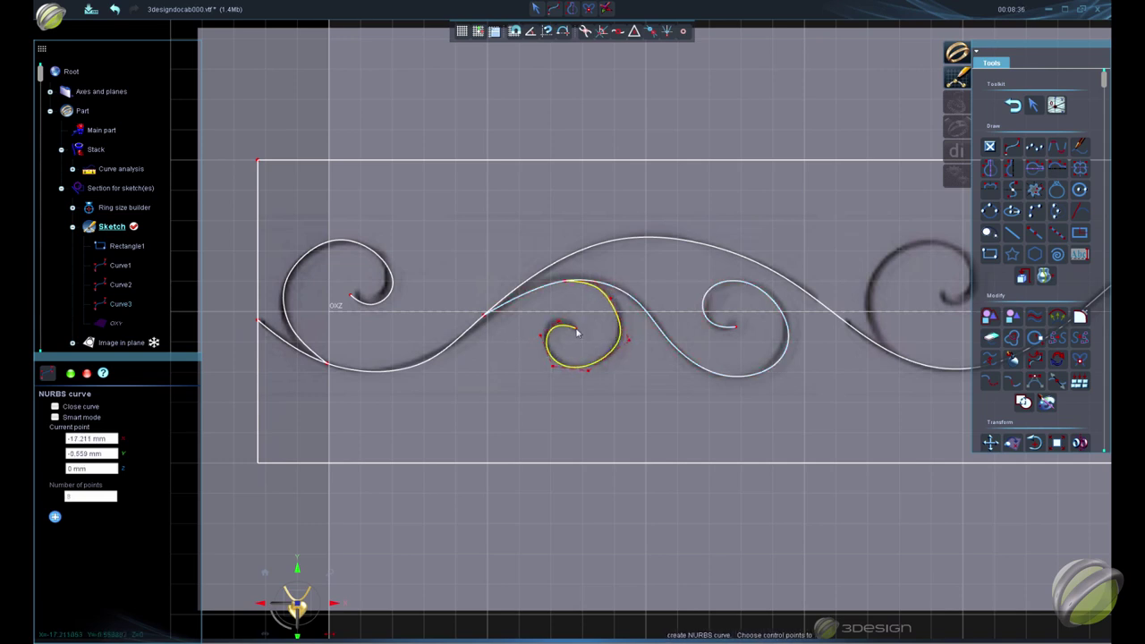
pyautogui.rightClick(577, 332)
# Examine the editable control points of the S-shaped scroll and of the first curl by selecting each curve and one of its points
pyautogui.click(1034, 105)
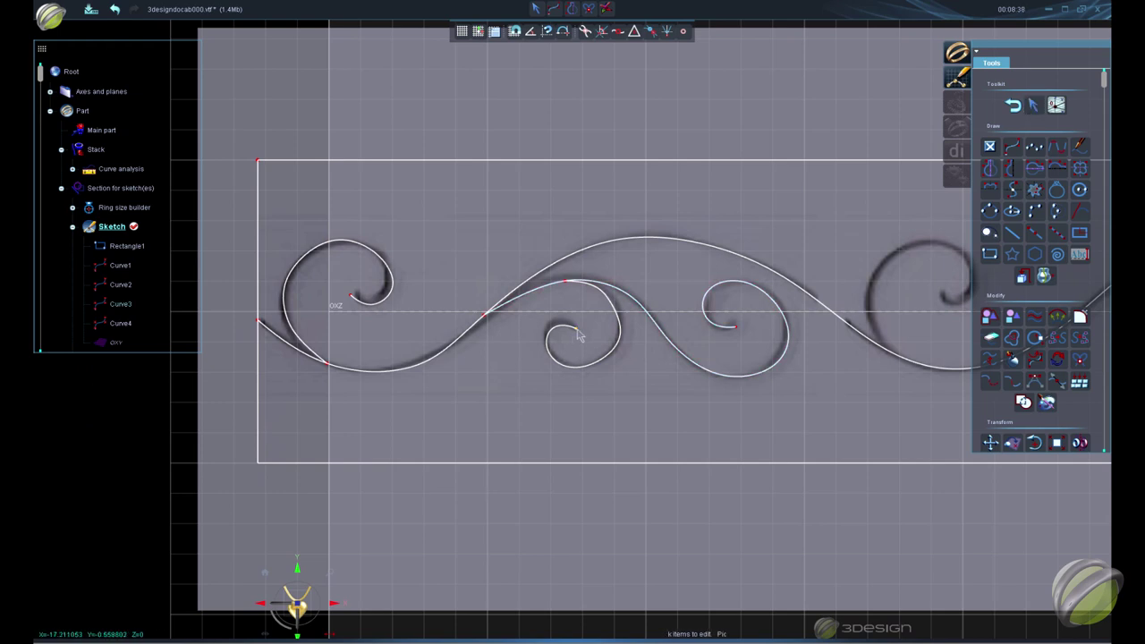
pyautogui.click(654, 324)
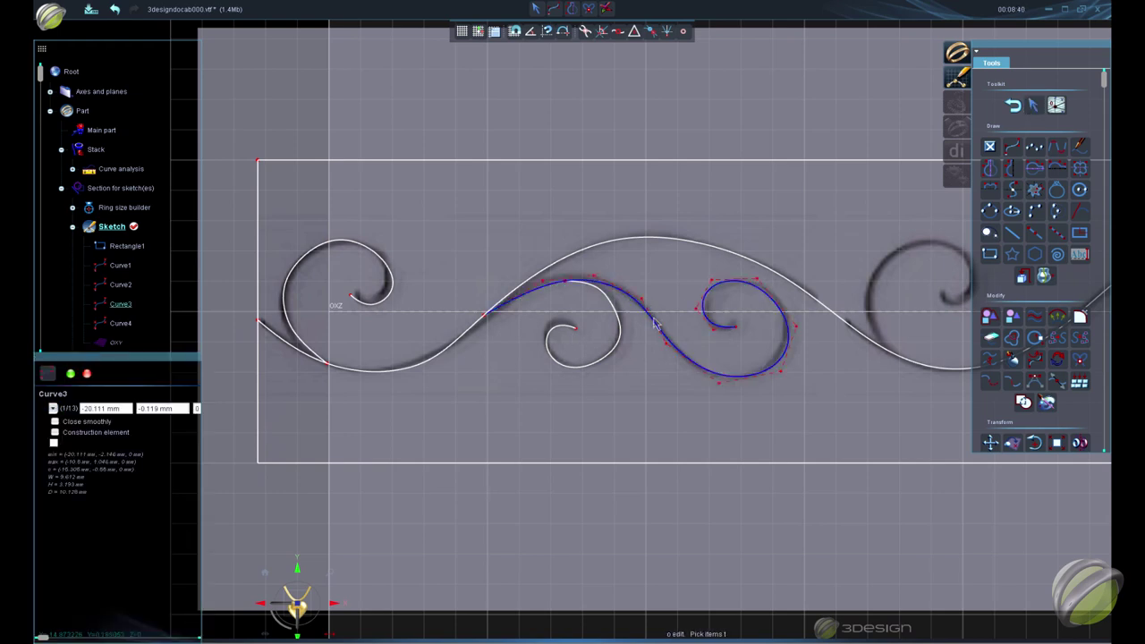
pyautogui.click(667, 343)
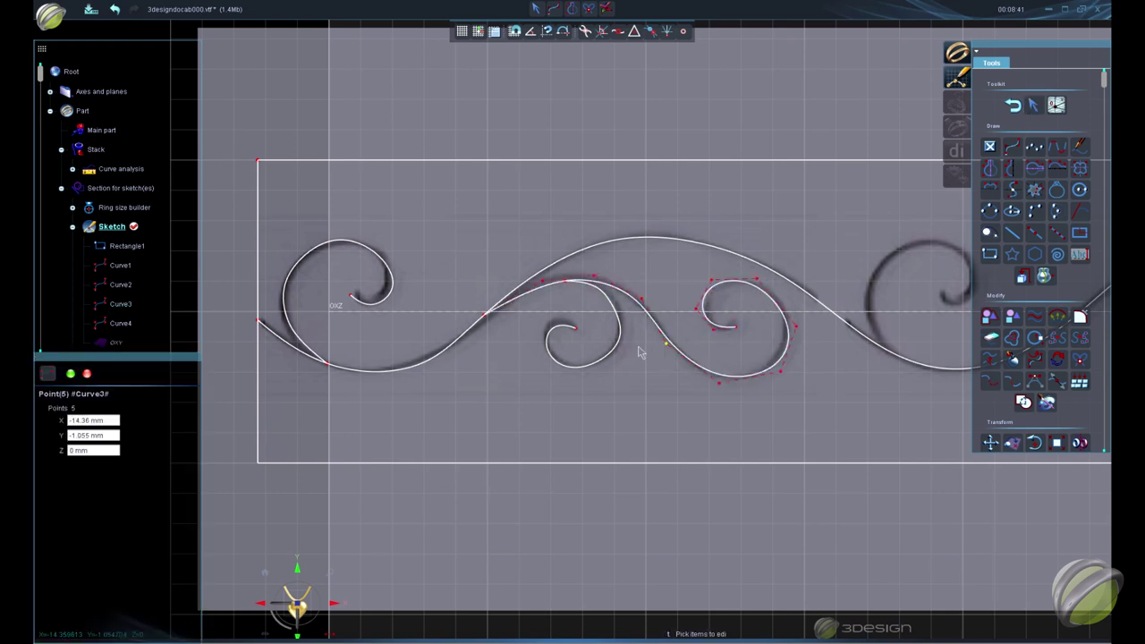
pyautogui.click(392, 295)
pyautogui.click(399, 283)
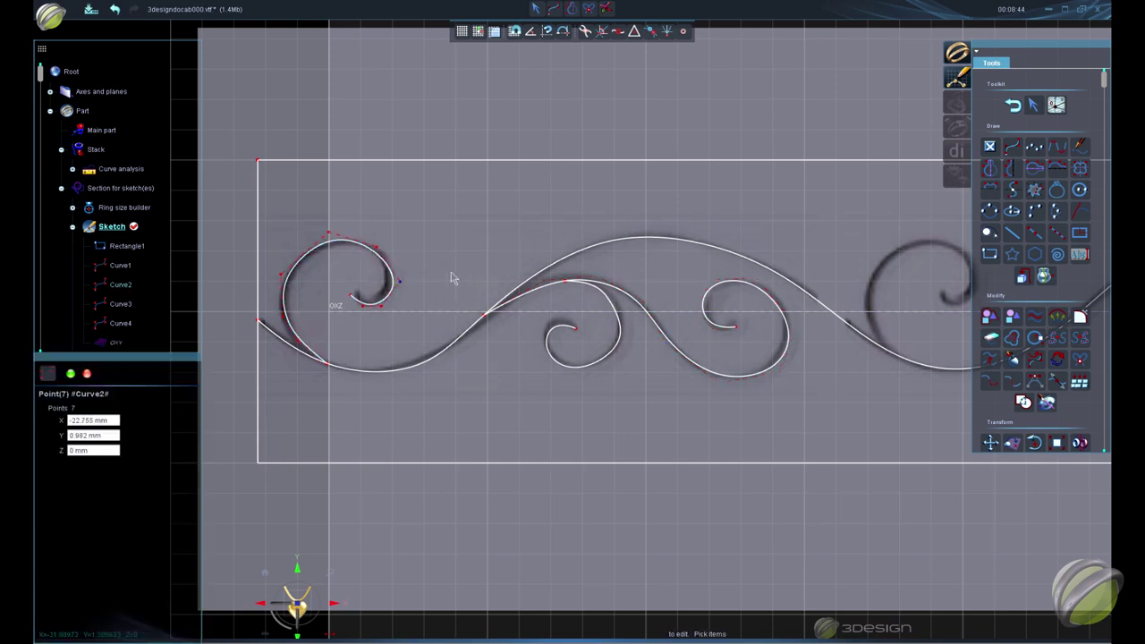
# Exit the sketch and hide the scroll reference image
pyautogui.scroll(-3, 759, 371)
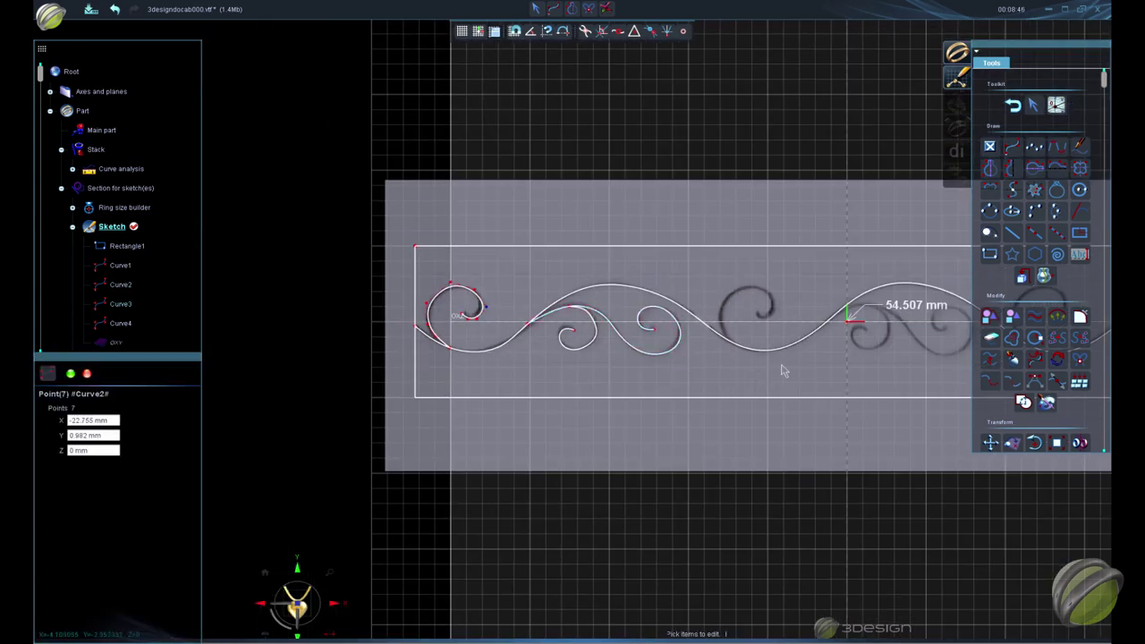
pyautogui.click(991, 212)
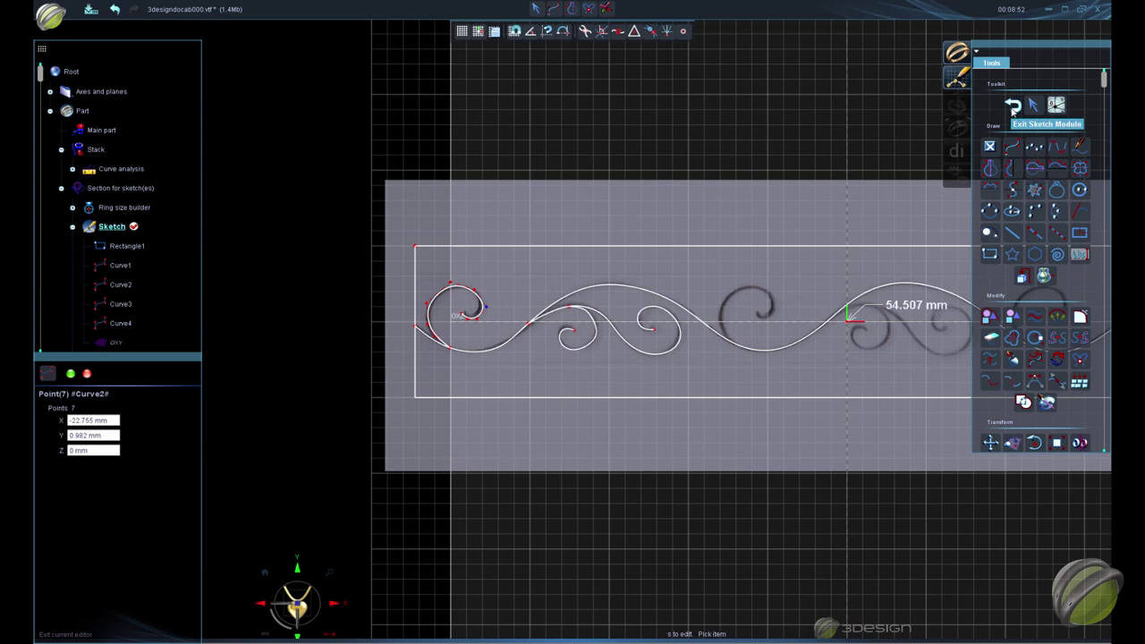
pyautogui.click(1013, 107)
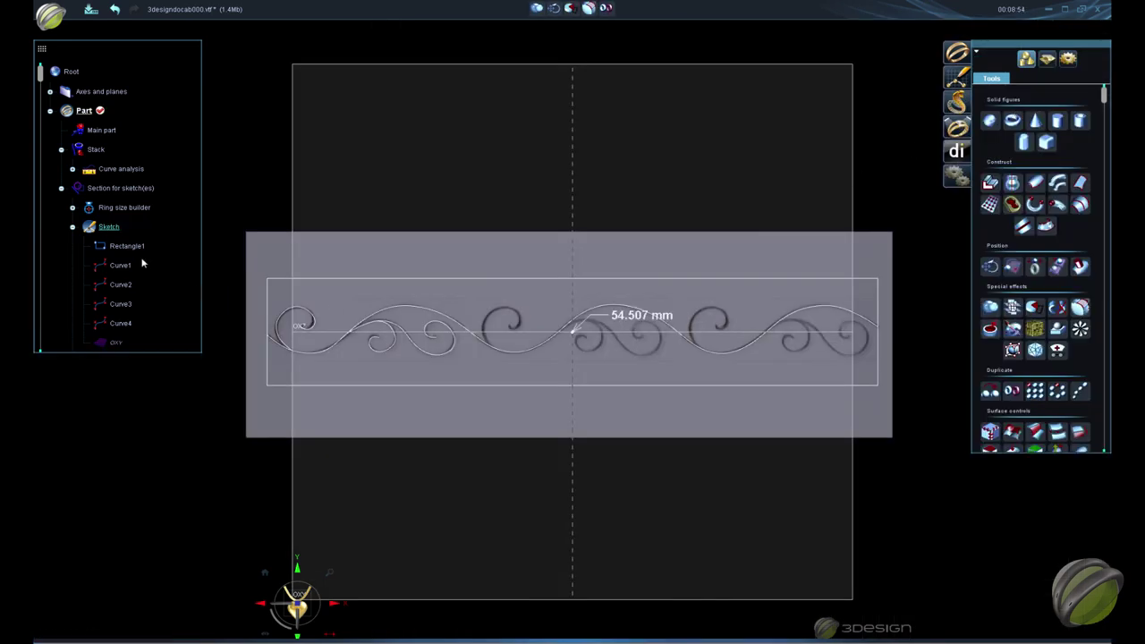
pyautogui.scroll(-1, 104, 227)
pyautogui.rightClick(123, 343)
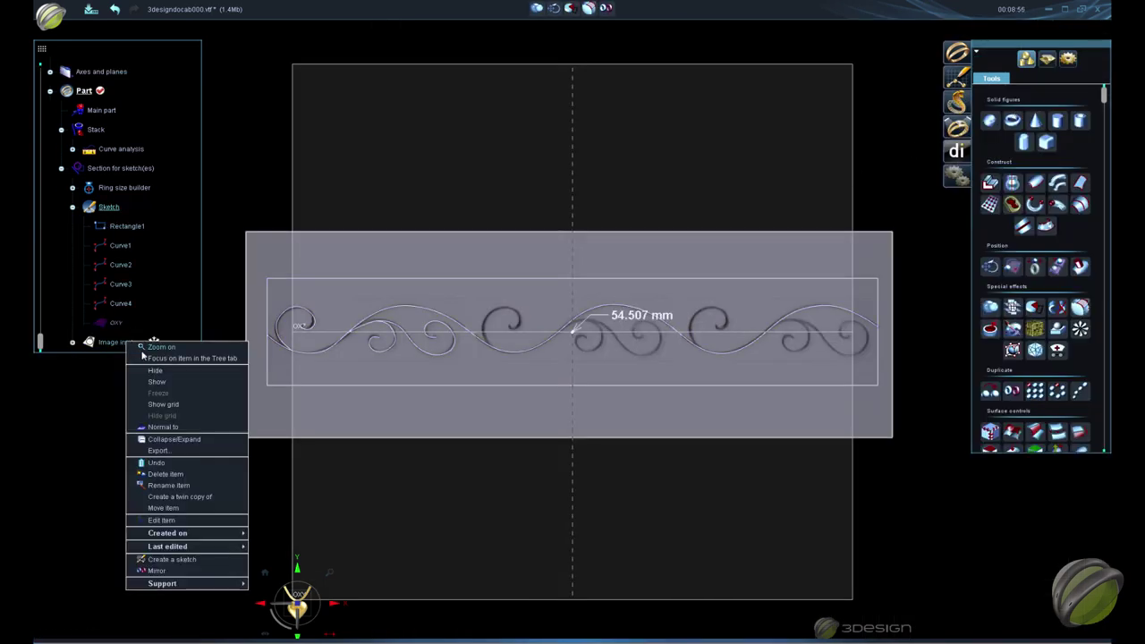
pyautogui.click(157, 371)
# Hide the band rectangle and the curve length measurement
pyautogui.moveTo(601, 501)
pyautogui.mouseDown(button='right')
pyautogui.moveTo(723, 328)
pyautogui.moveTo(618, 408)
pyautogui.moveTo(718, 328)
pyautogui.moveTo(654, 379)
pyautogui.moveTo(634, 417)
pyautogui.mouseUp(button='right')
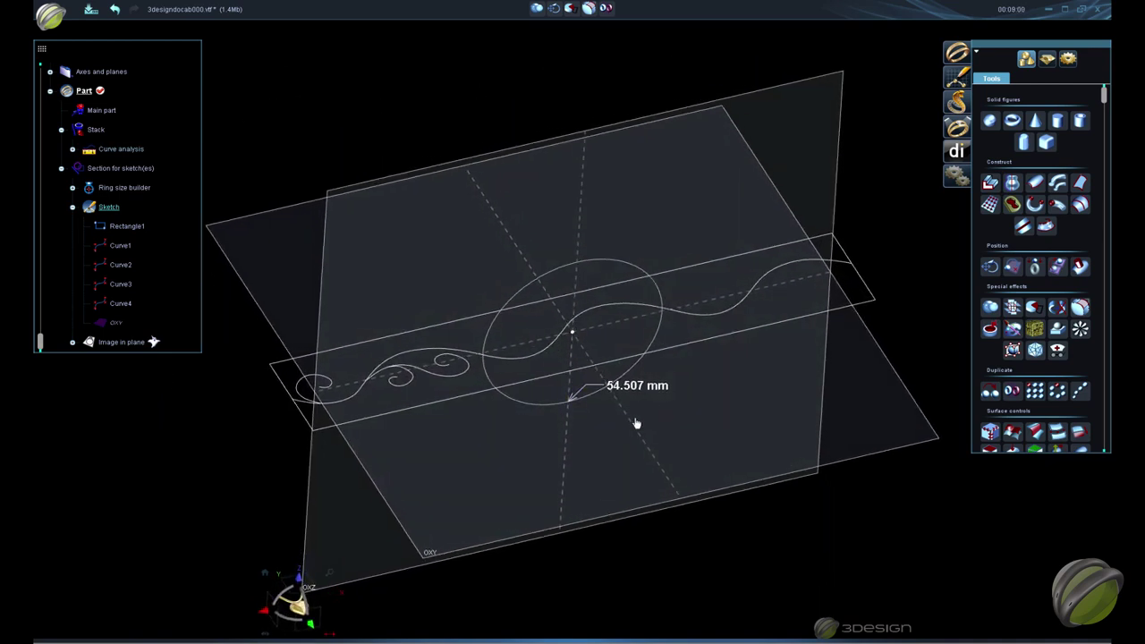
pyautogui.rightClick(435, 411)
pyautogui.click(467, 402)
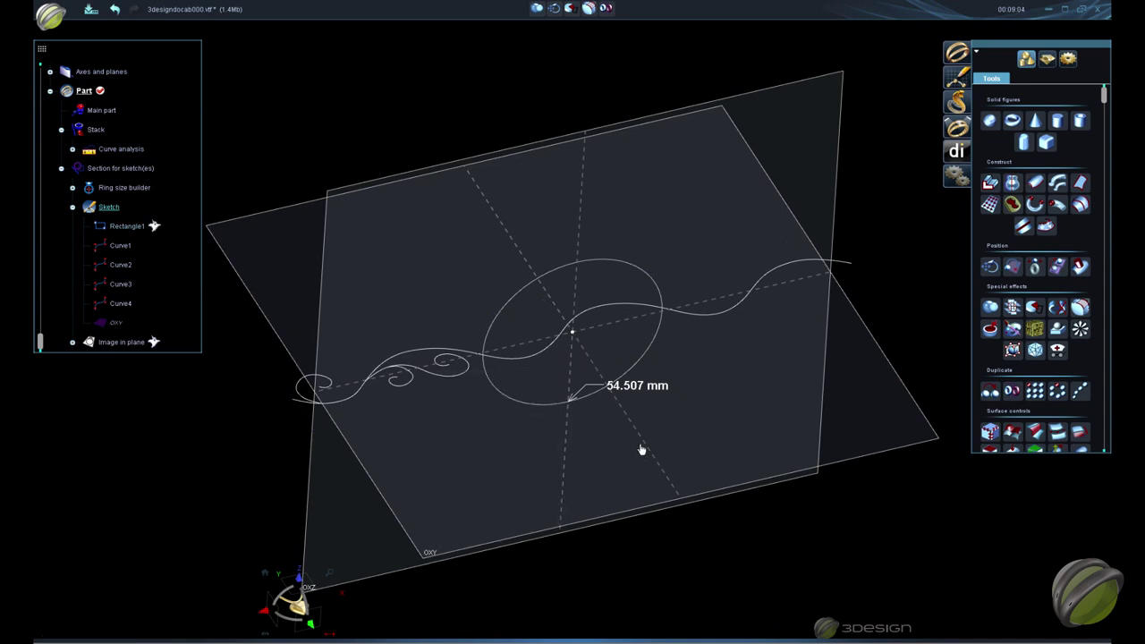
pyautogui.rightClick(607, 395)
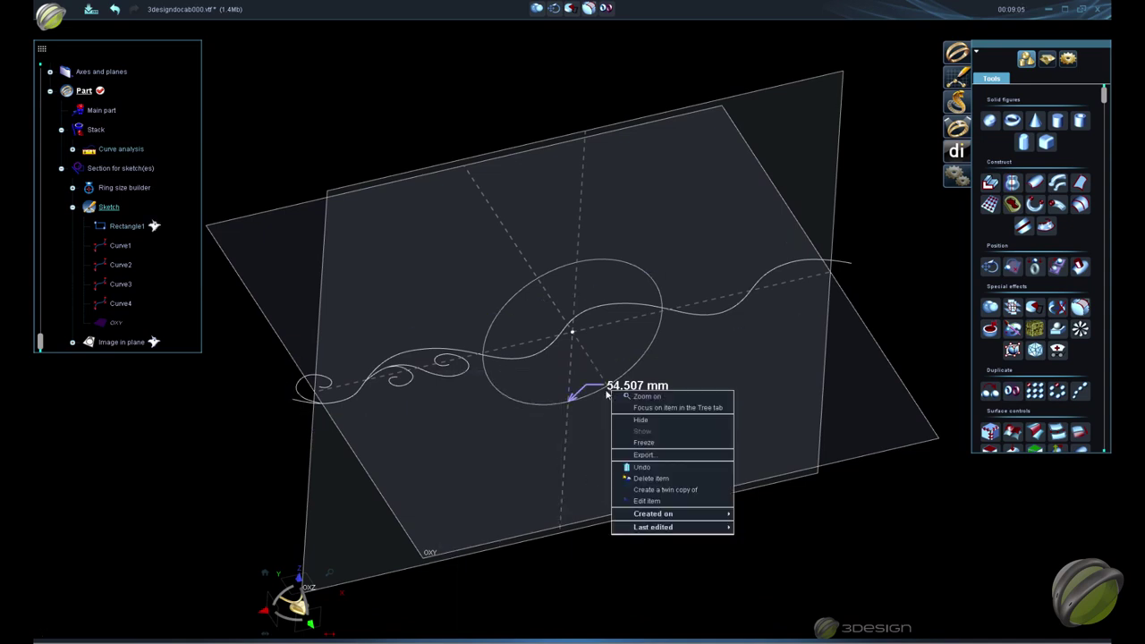
pyautogui.click(650, 428)
# Start a Multi pipe along the main wavy vine curve with a round section 1.1 mm in diameter
pyautogui.moveTo(651, 456); pyautogui.dragTo(631, 469, button='middle')
pyautogui.click(540, 360)
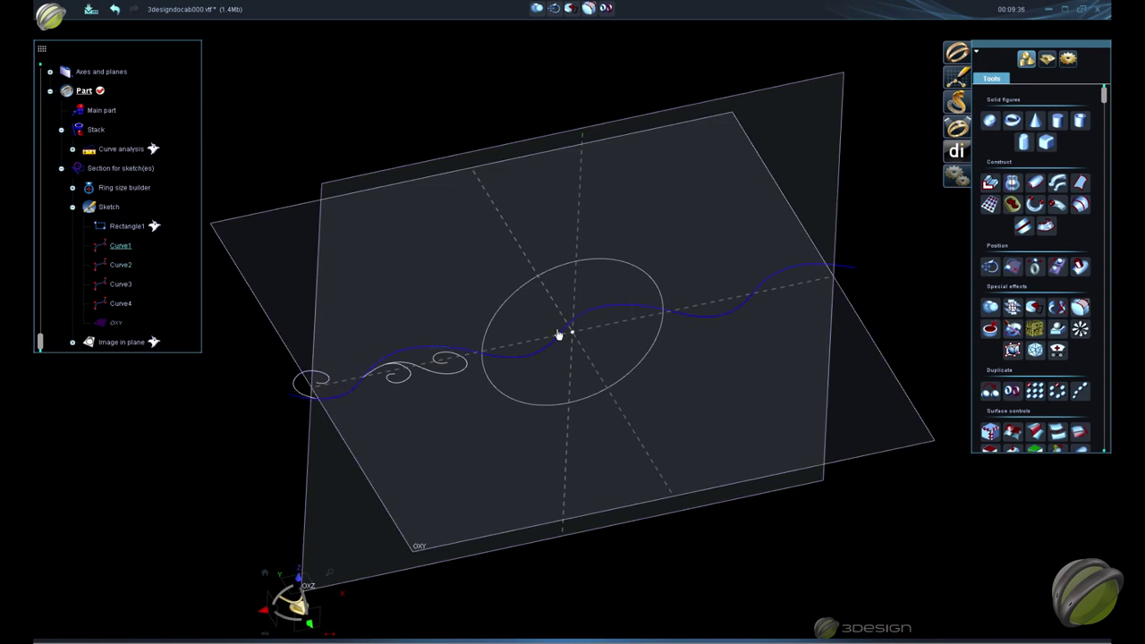
pyautogui.click(1058, 183)
pyautogui.scroll(-1, 153, 537)
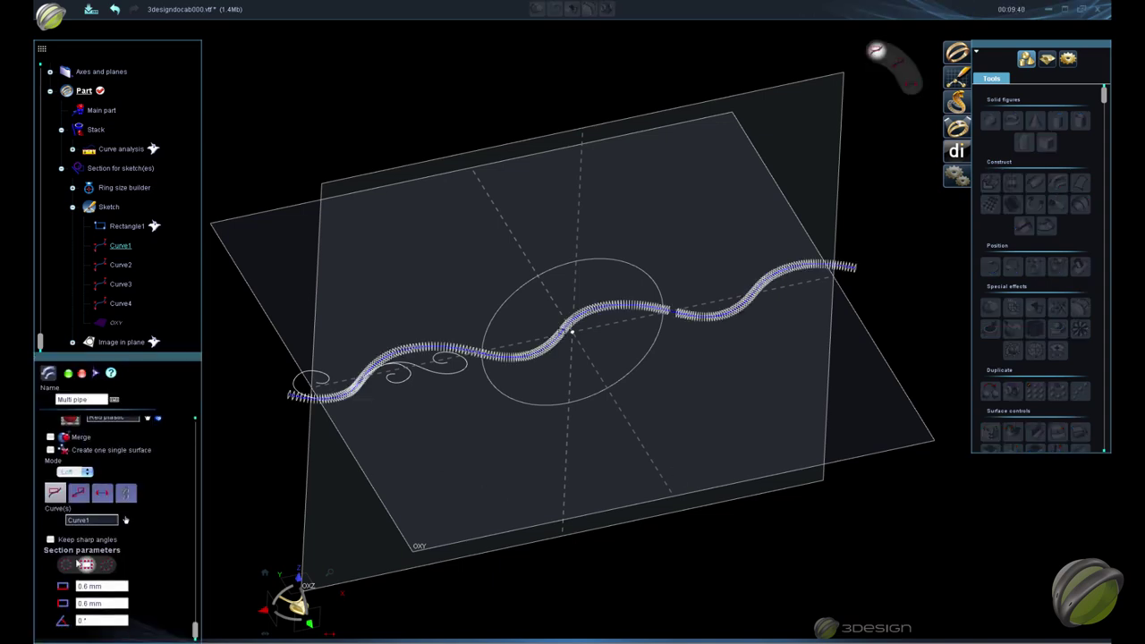
pyautogui.click(65, 565)
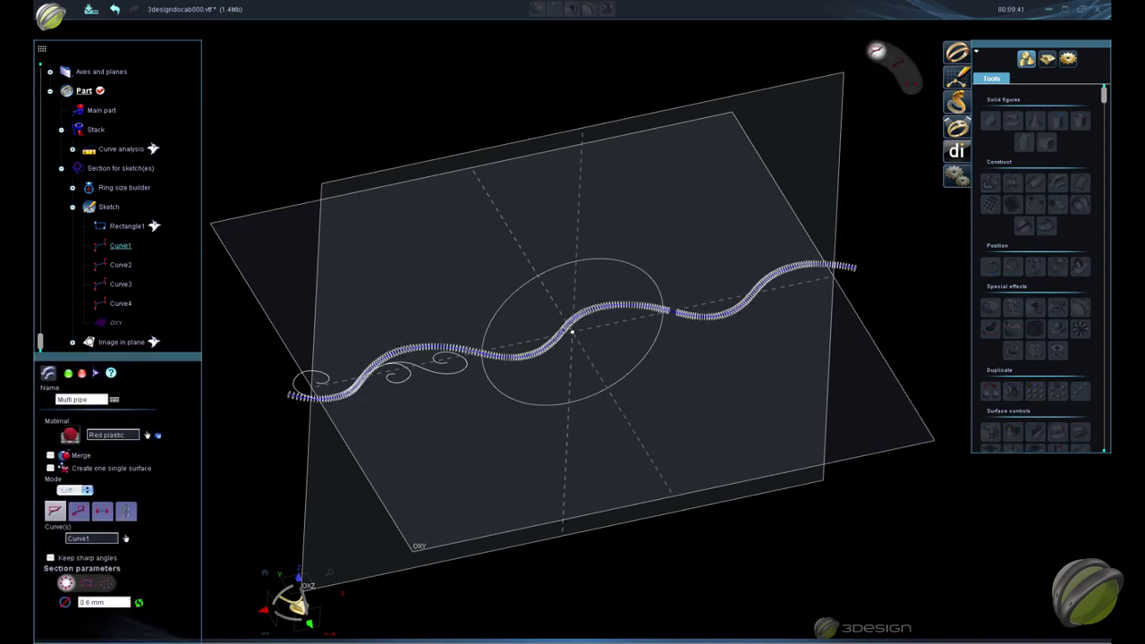
pyautogui.doubleClick(114, 602)
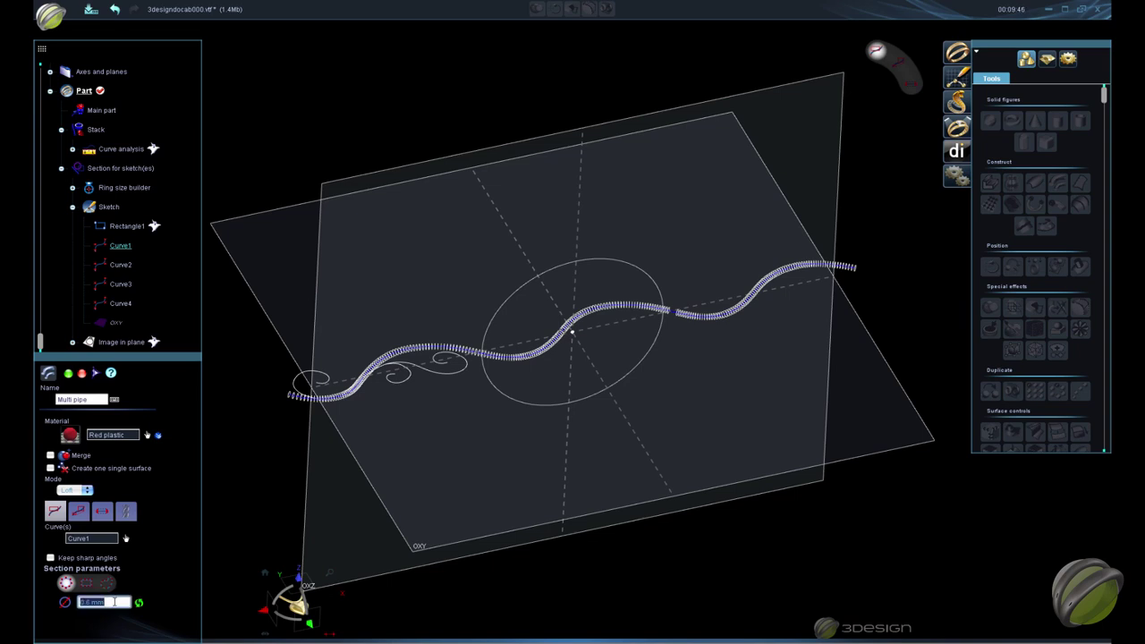
pyautogui.write('1.1')
pyautogui.press('Return')
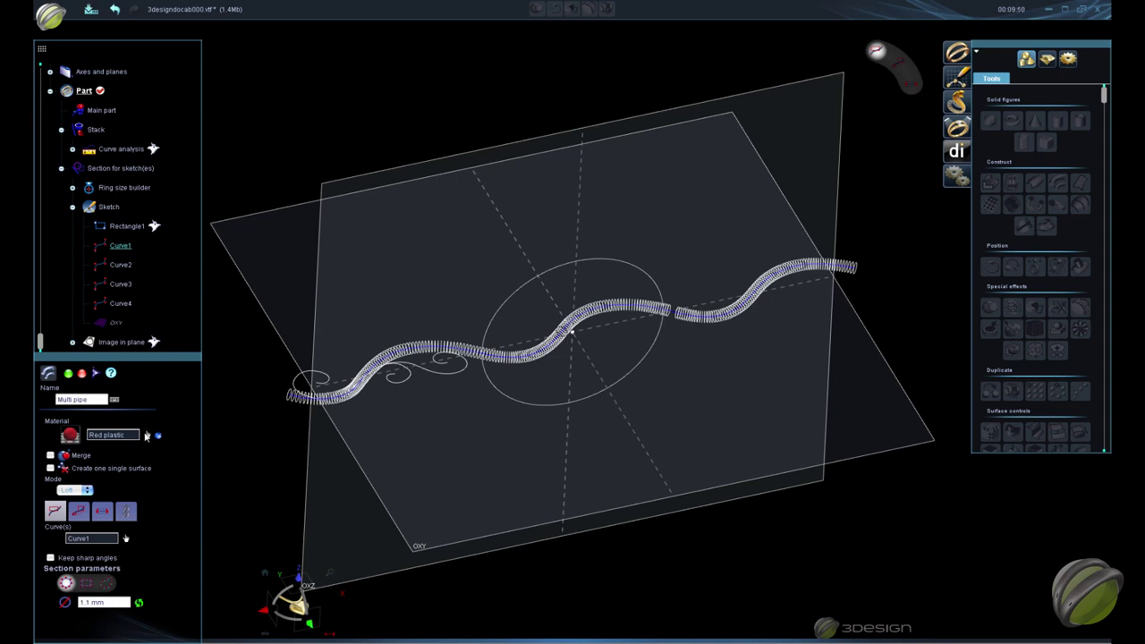
# Assign the White gold 14K material to the vine pipe and validate it
pyautogui.click(147, 435)
pyautogui.doubleClick(509, 297)
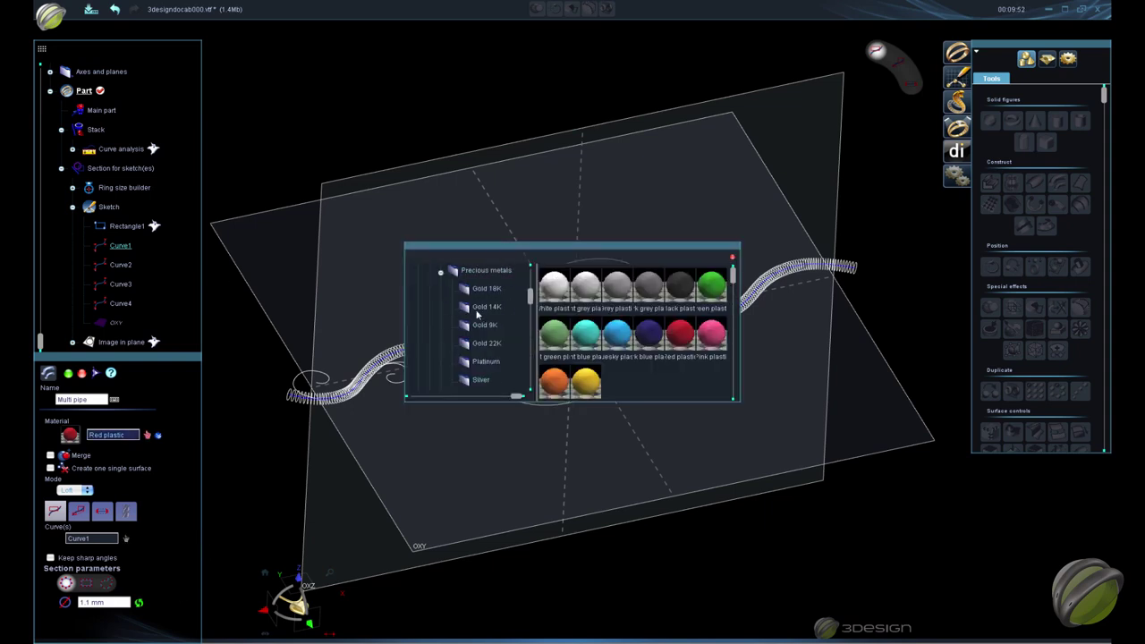
pyautogui.click(483, 308)
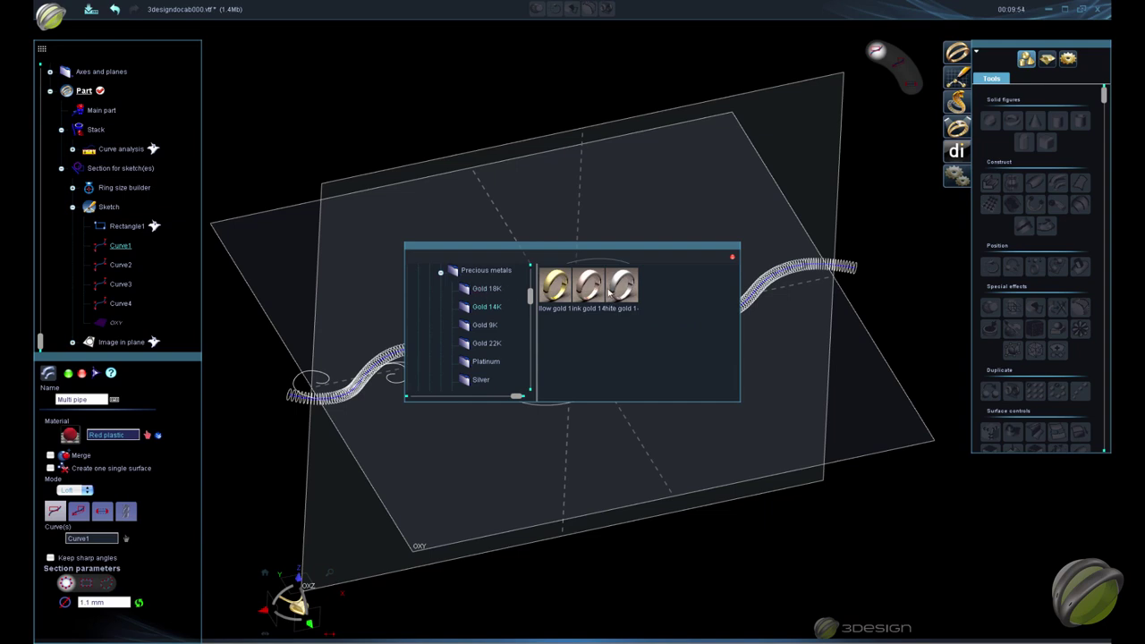
pyautogui.doubleClick(621, 288)
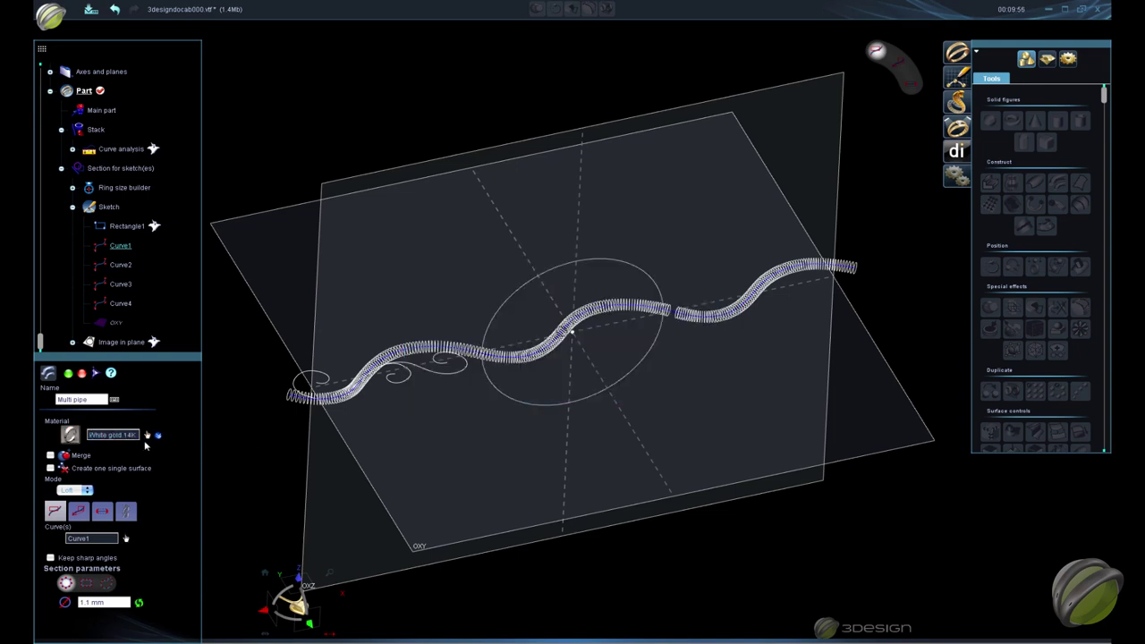
pyautogui.click(69, 374)
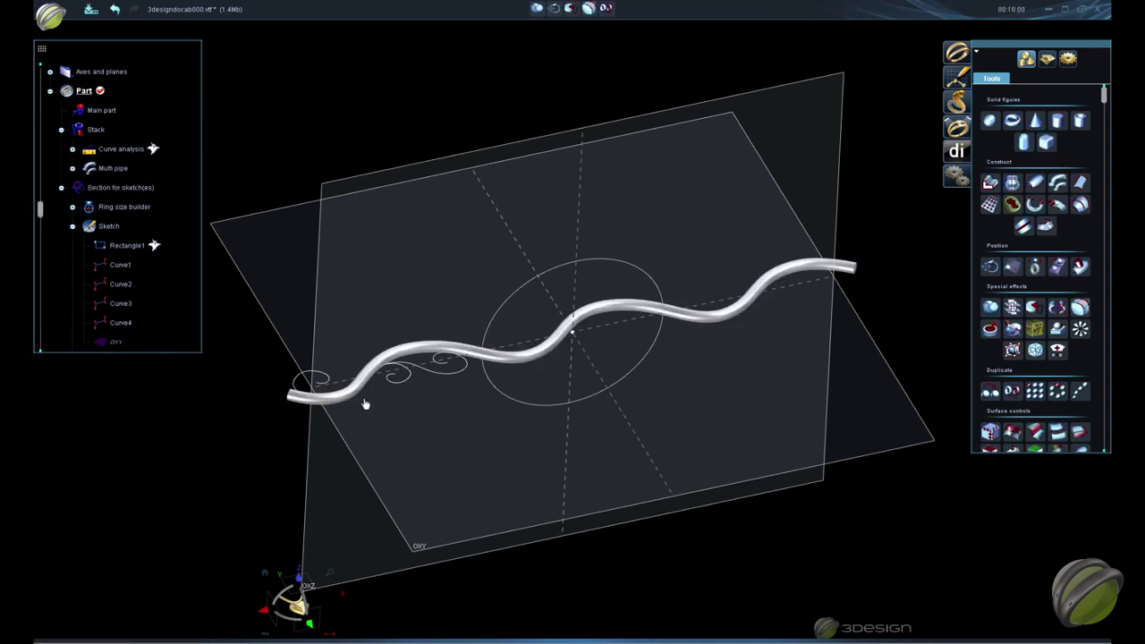
# Create a Multi pipe along the first curl with a round section 0.9 mm in diameter, and validate it
pyautogui.scroll(5, 325, 355)
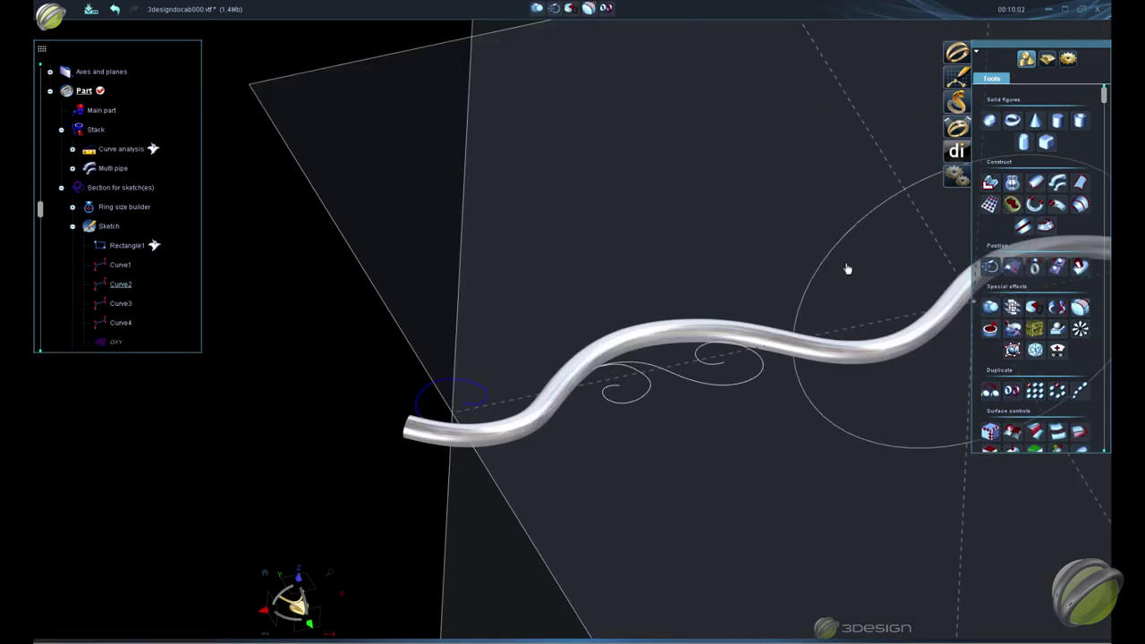
pyautogui.click(1058, 184)
pyautogui.click(66, 583)
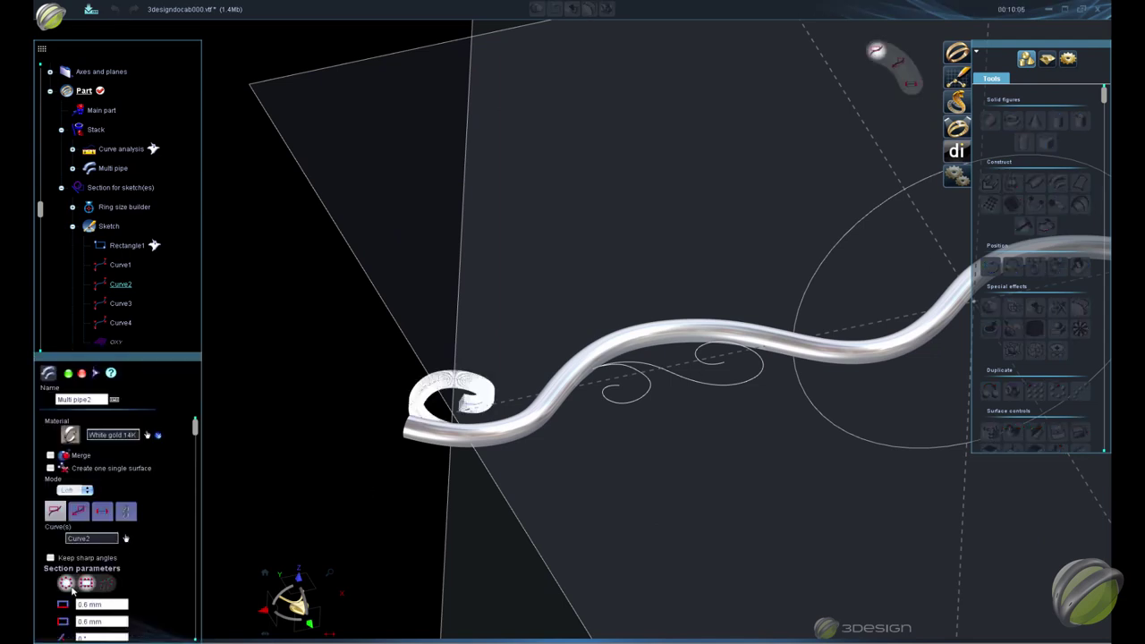
pyautogui.click(110, 603)
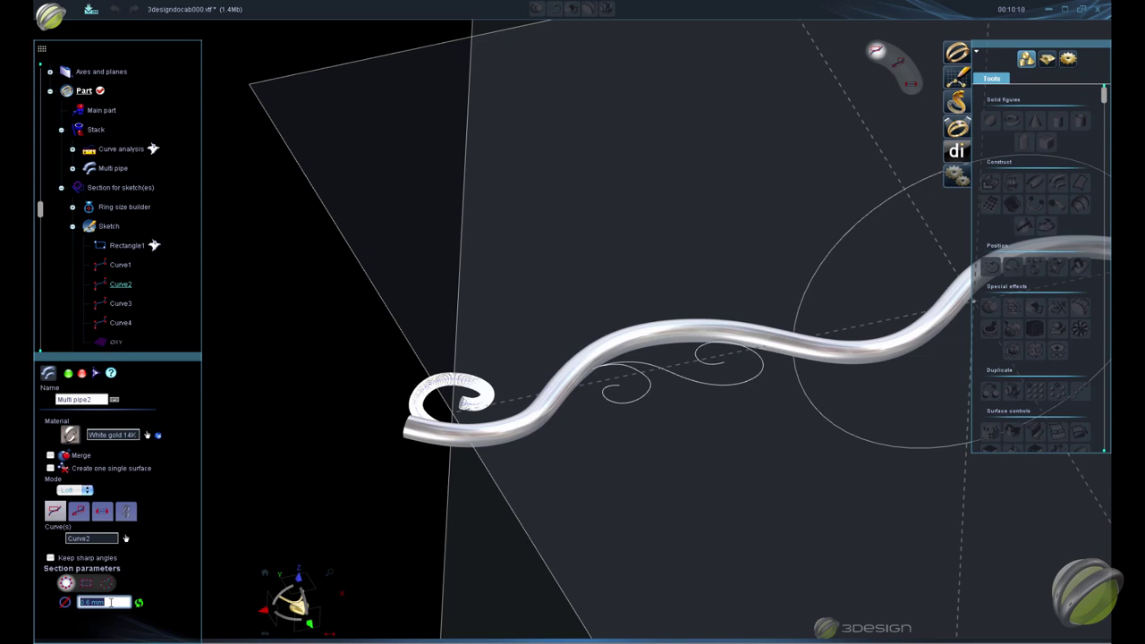
pyautogui.write('0.9')
pyautogui.press('Return')
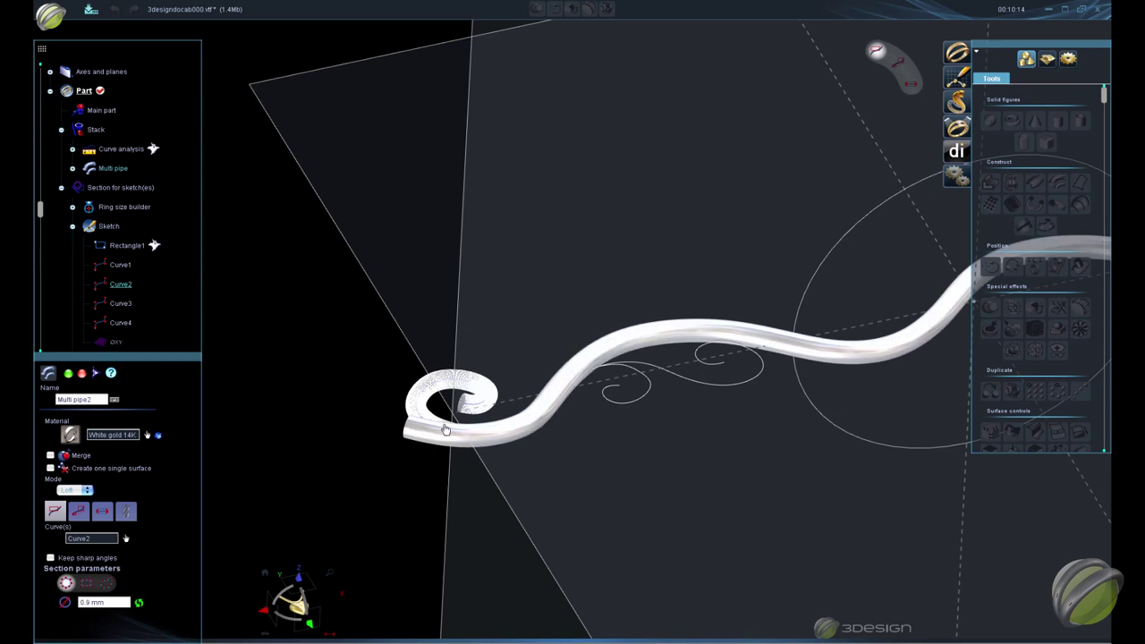
pyautogui.click(68, 374)
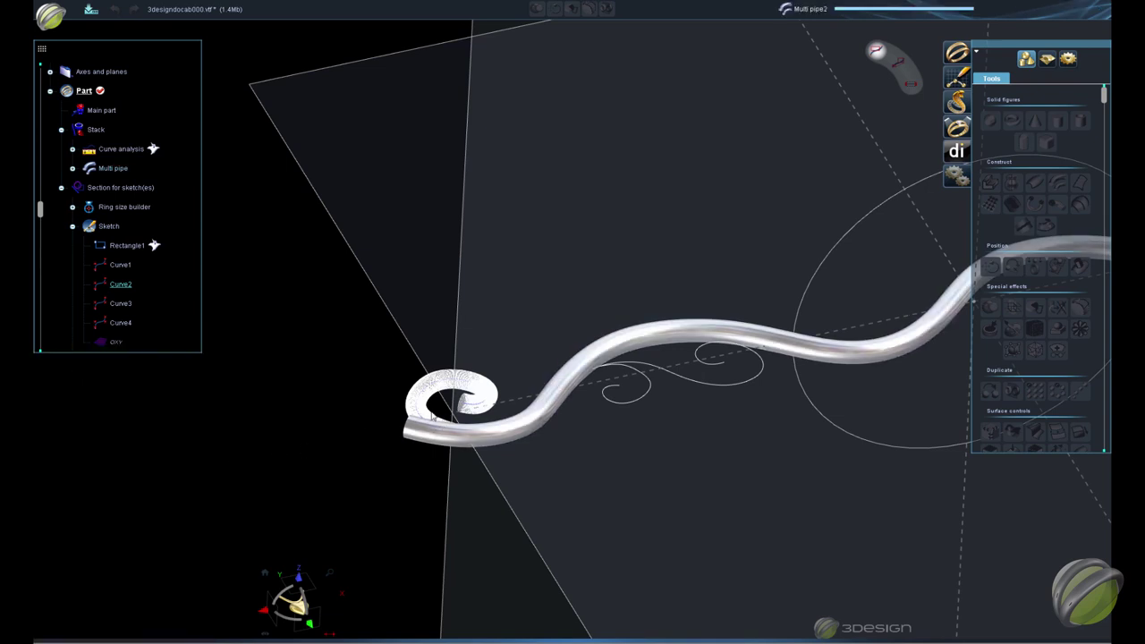
# Create a Multi pipe along the longer S-shaped curl below the vine with a round section 0.9 mm in diameter, and validate it
pyautogui.click(640, 404)
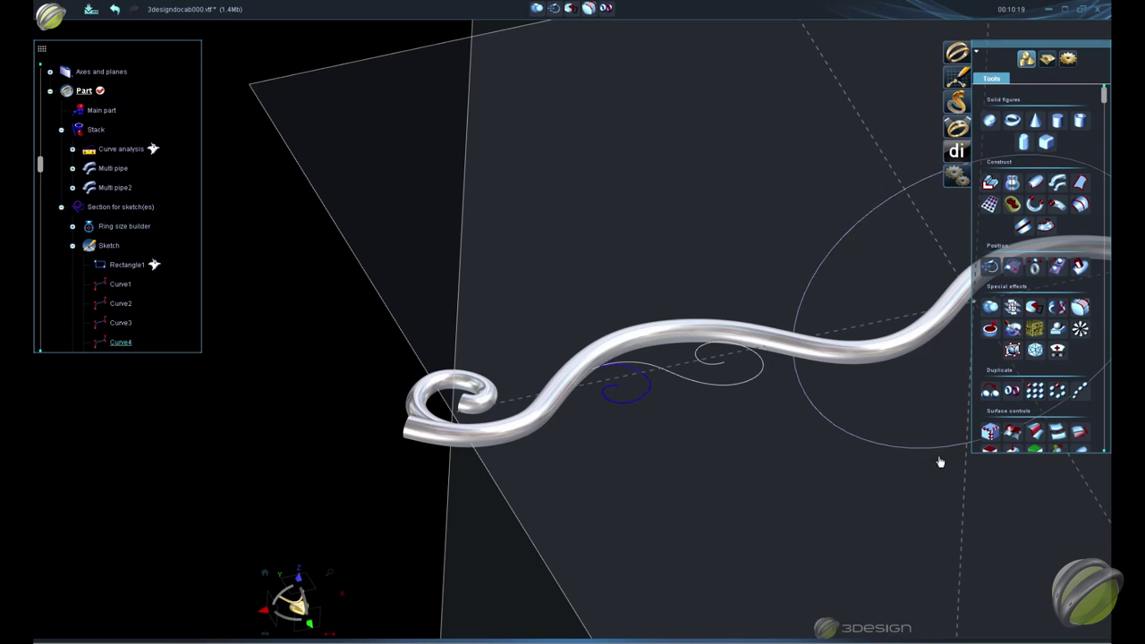
pyautogui.click(710, 388)
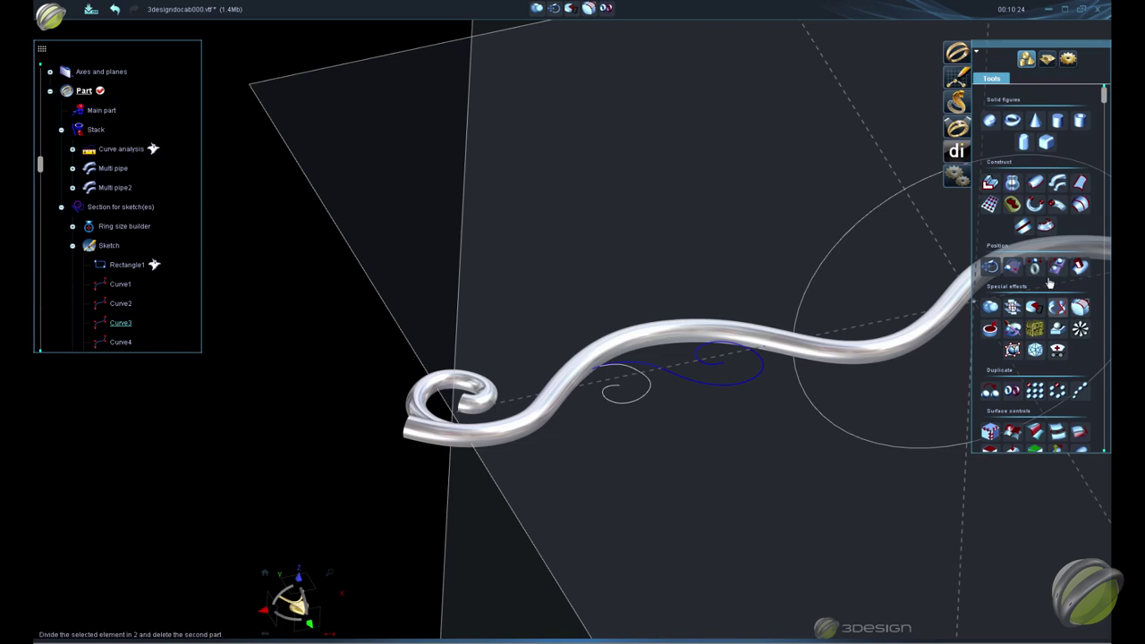
pyautogui.click(1065, 183)
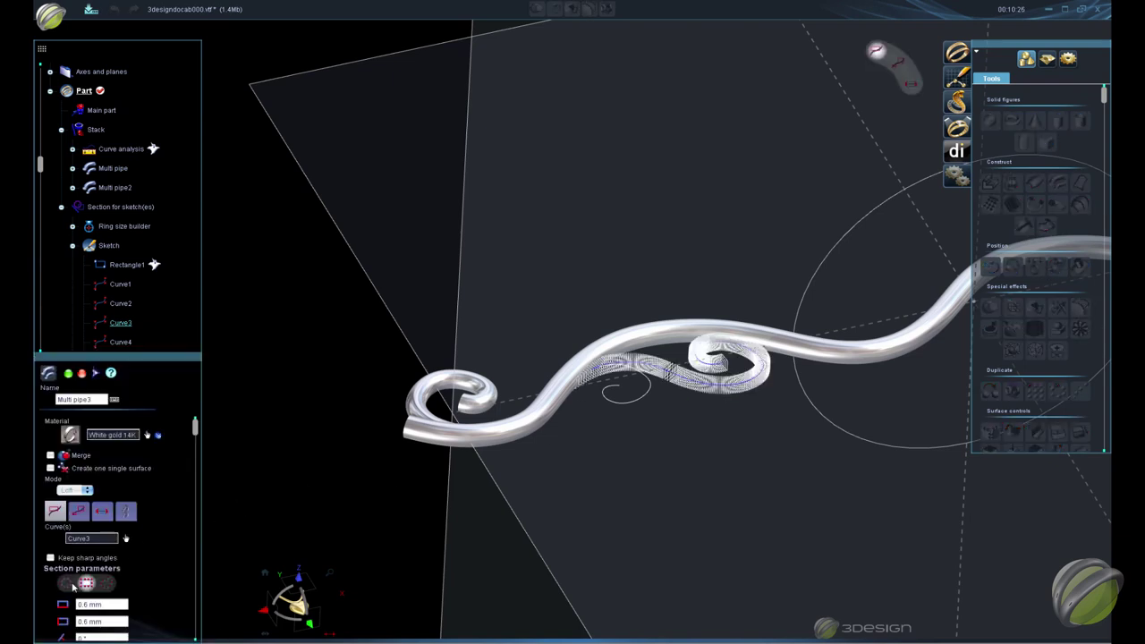
pyautogui.click(67, 583)
pyautogui.click(119, 603)
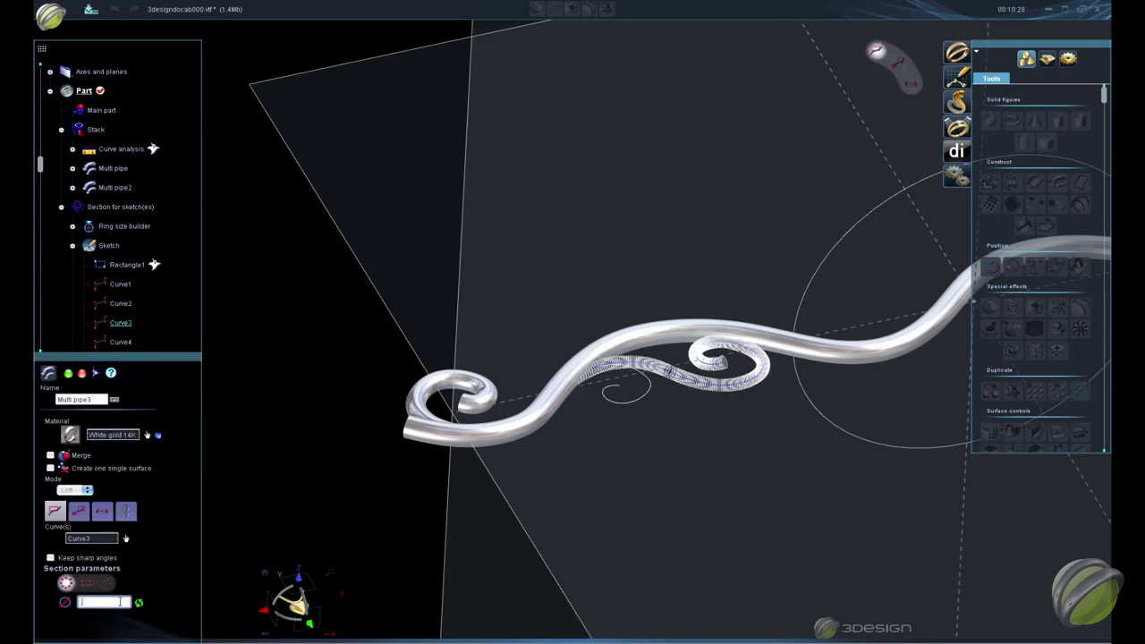
pyautogui.write('.9')
pyautogui.press('Return')
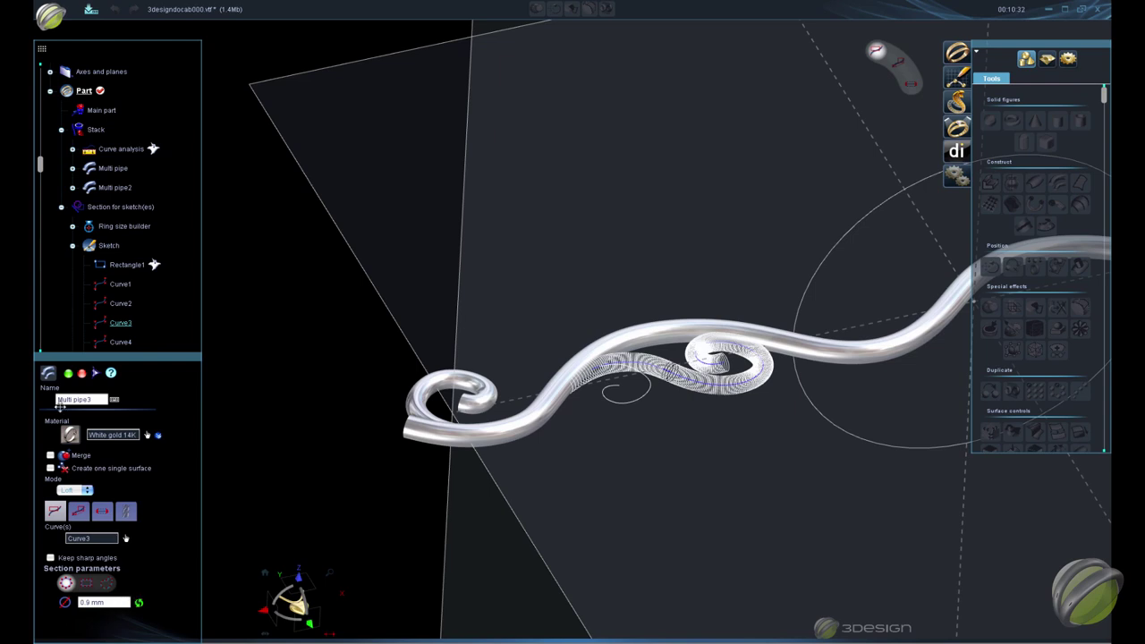
pyautogui.click(68, 372)
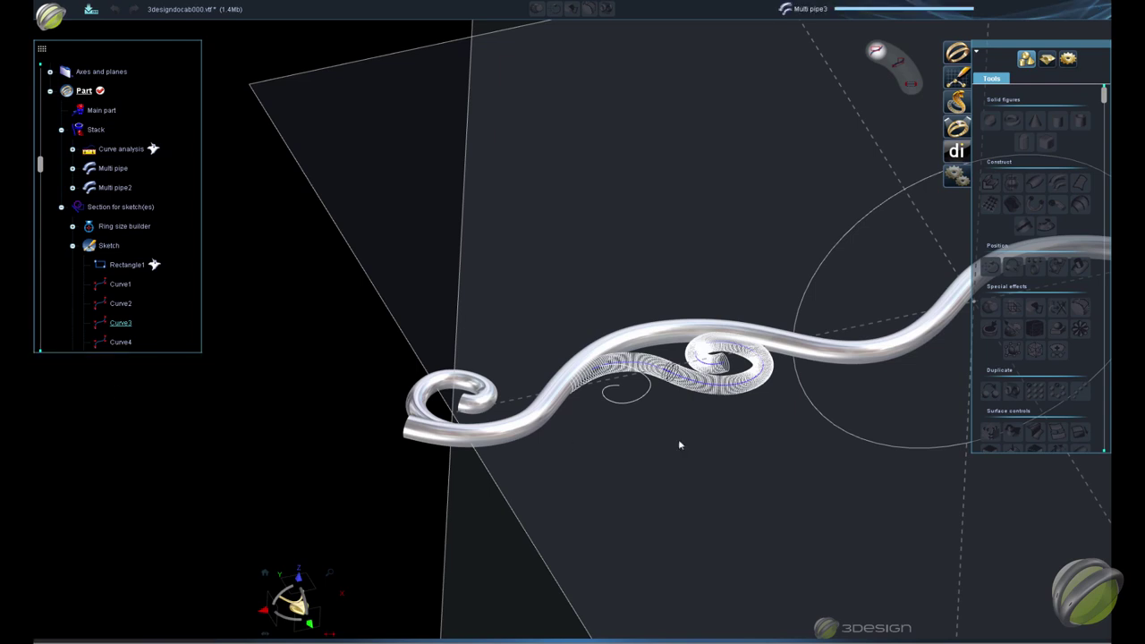
# Create a Multi pipe along the remaining small curl with a round section 0.7 mm in diameter, and validate it
pyautogui.click(652, 396)
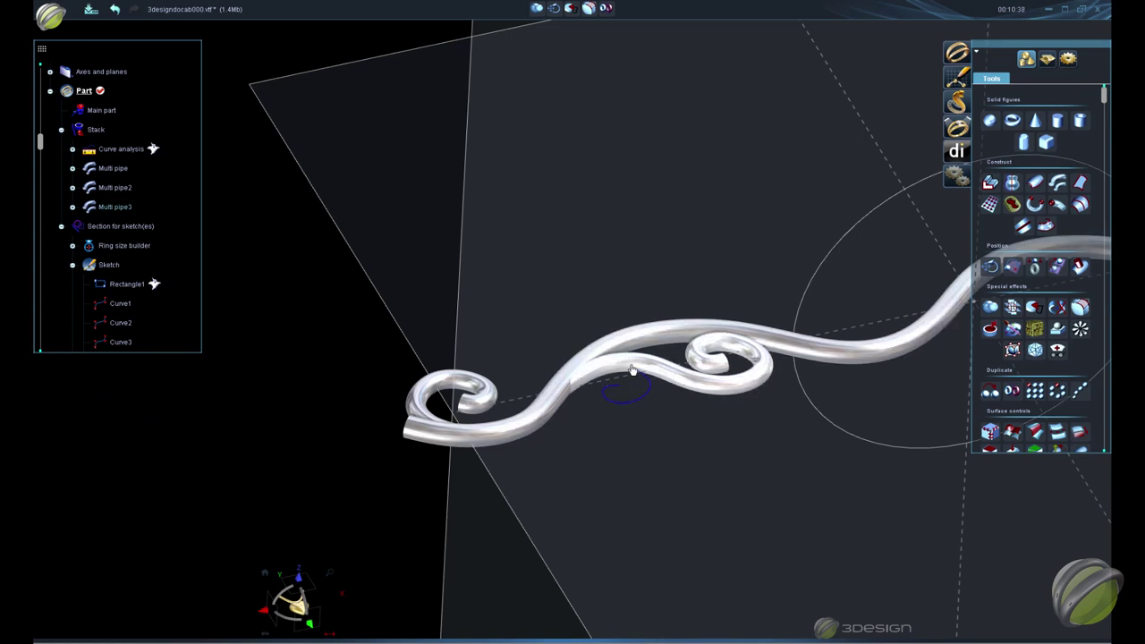
pyautogui.click(1057, 183)
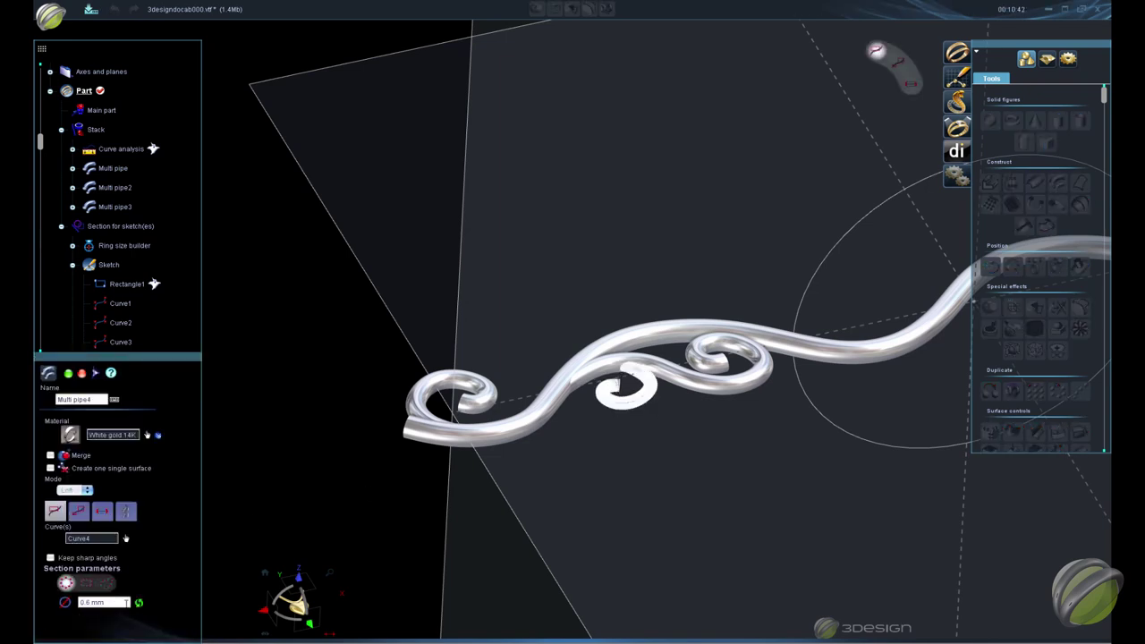
pyautogui.click(118, 604)
pyautogui.press('BackSpace')
pyautogui.write('.7')
pyautogui.press('Return')
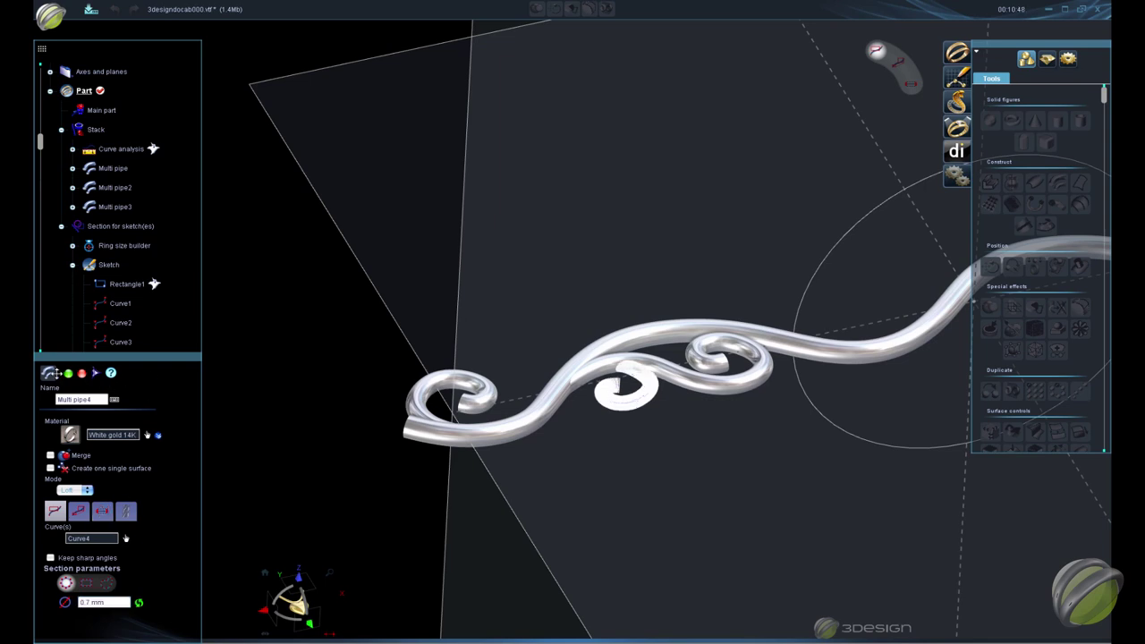
pyautogui.click(68, 373)
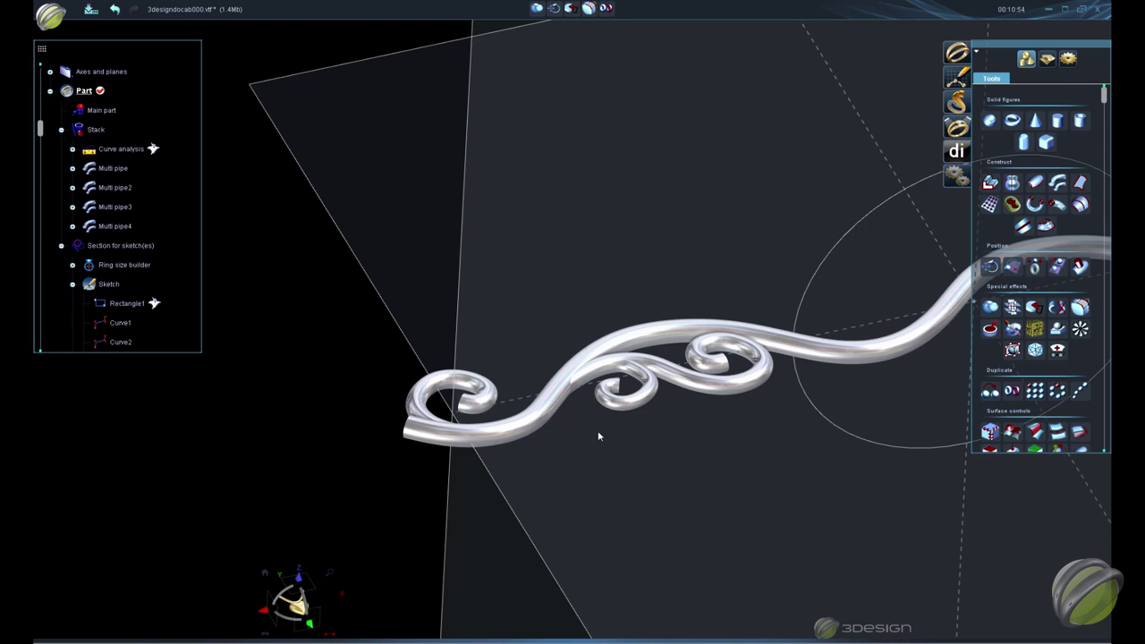
# Clone the three curl pipes about 18.4 mm along X onto the vine's middle wave, and validate the clone
pyautogui.scroll(5, 685, 517)
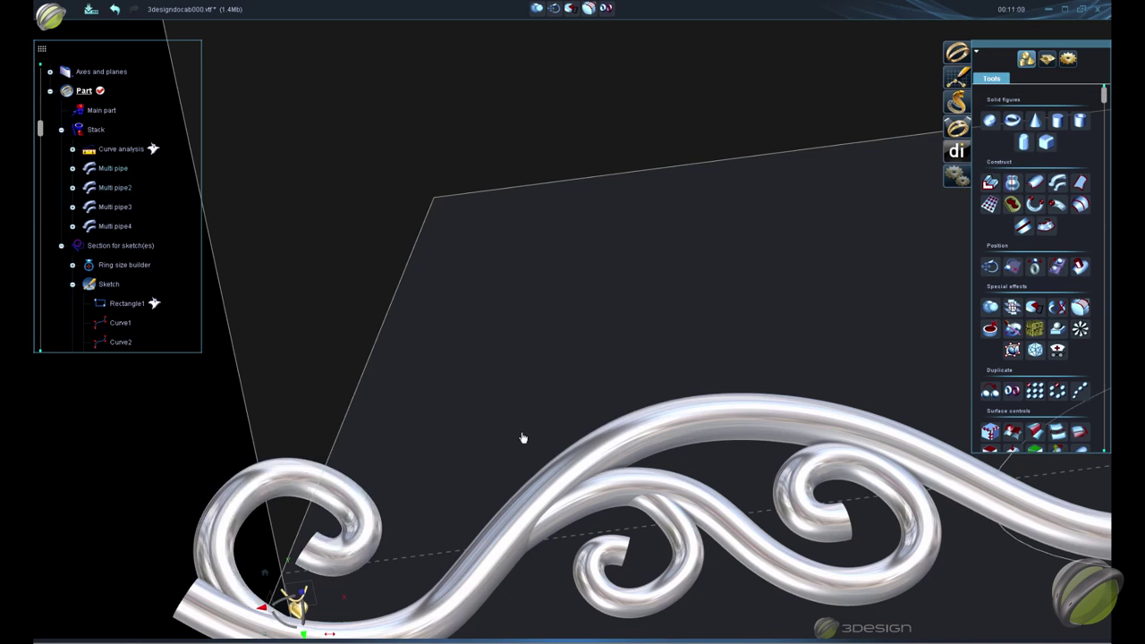
pyautogui.scroll(-3, 580, 504)
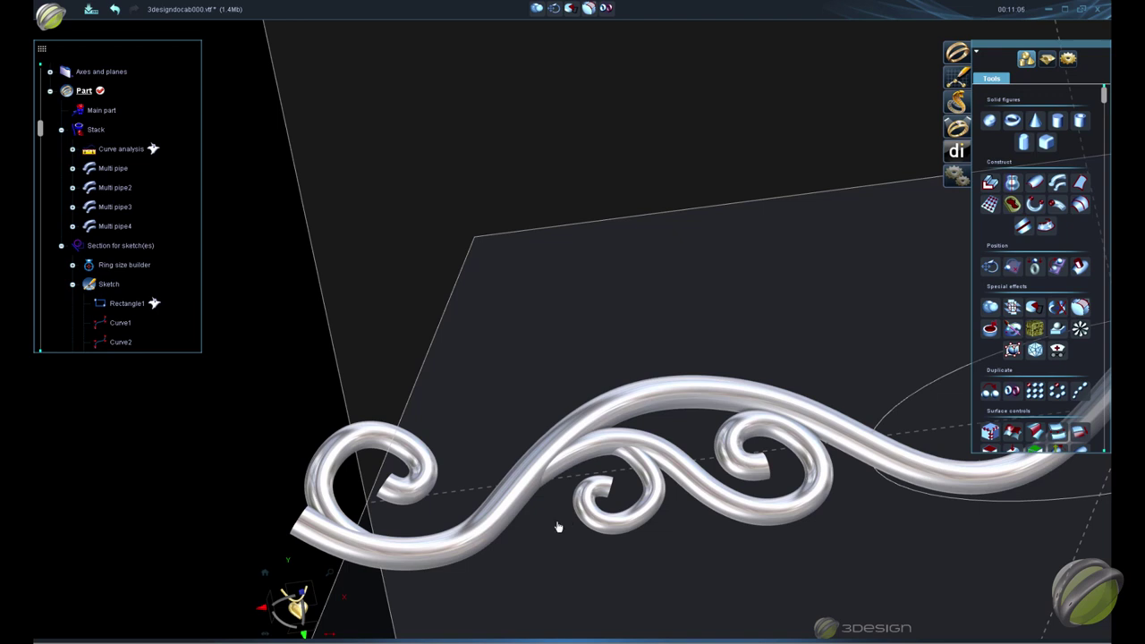
pyautogui.scroll(-3, 573, 466)
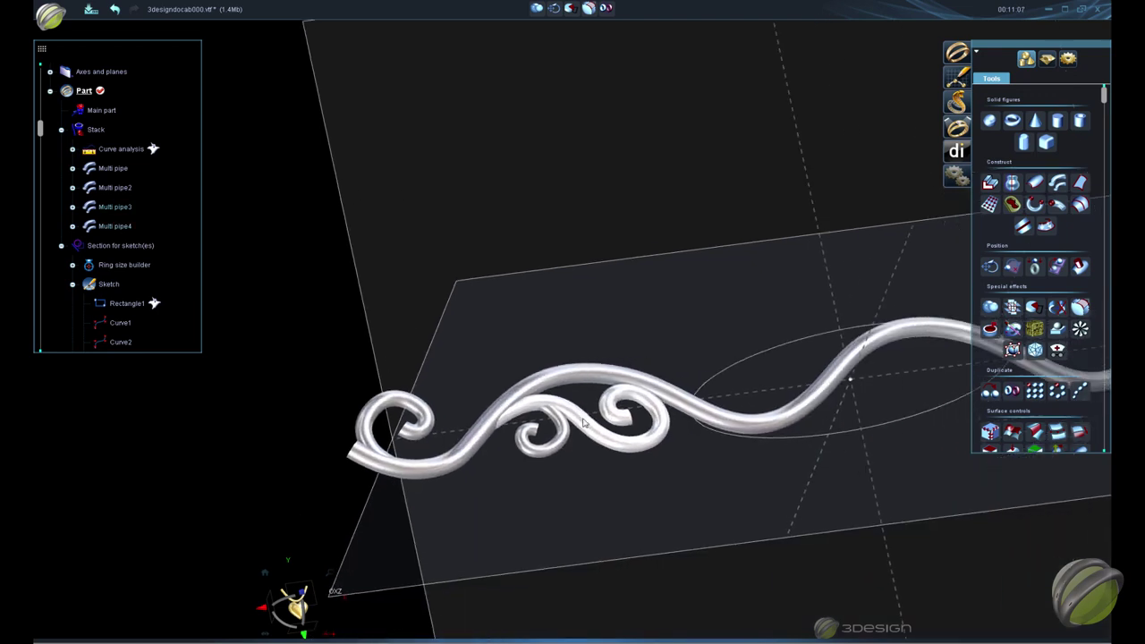
pyautogui.moveTo(584, 422); pyautogui.dragTo(429, 452, button='middle')
pyautogui.scroll(-3, 488, 455)
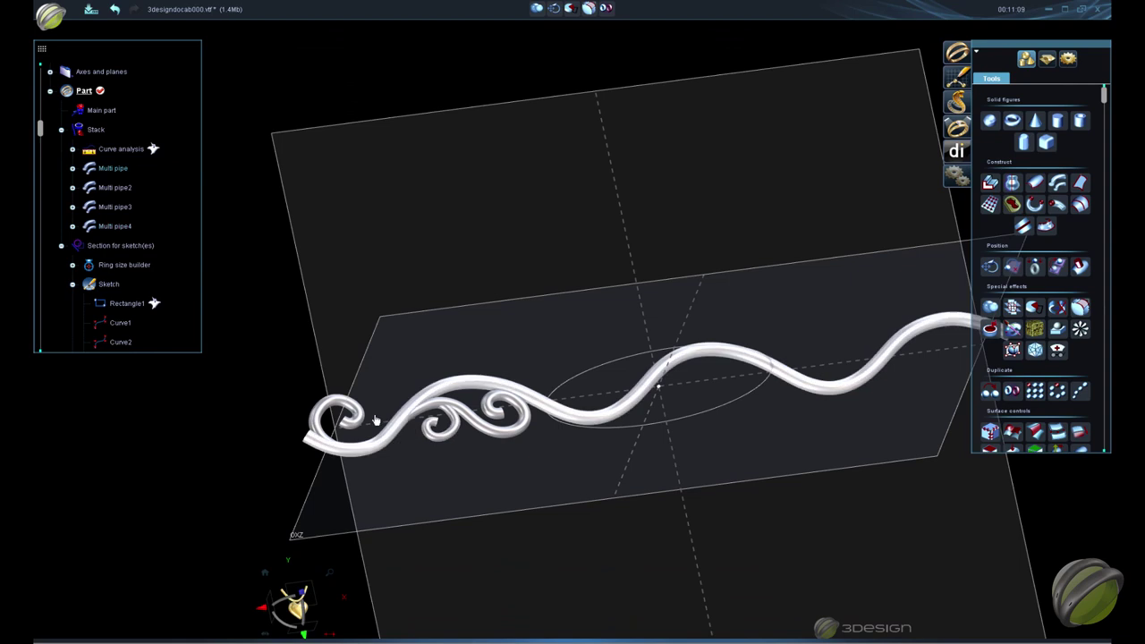
pyautogui.click(342, 413)
pyautogui.keyDown('ctrl'); pyautogui.click(452, 431); pyautogui.keyUp('ctrl')
pyautogui.keyDown('ctrl'); pyautogui.click(501, 416); pyautogui.keyUp('ctrl')
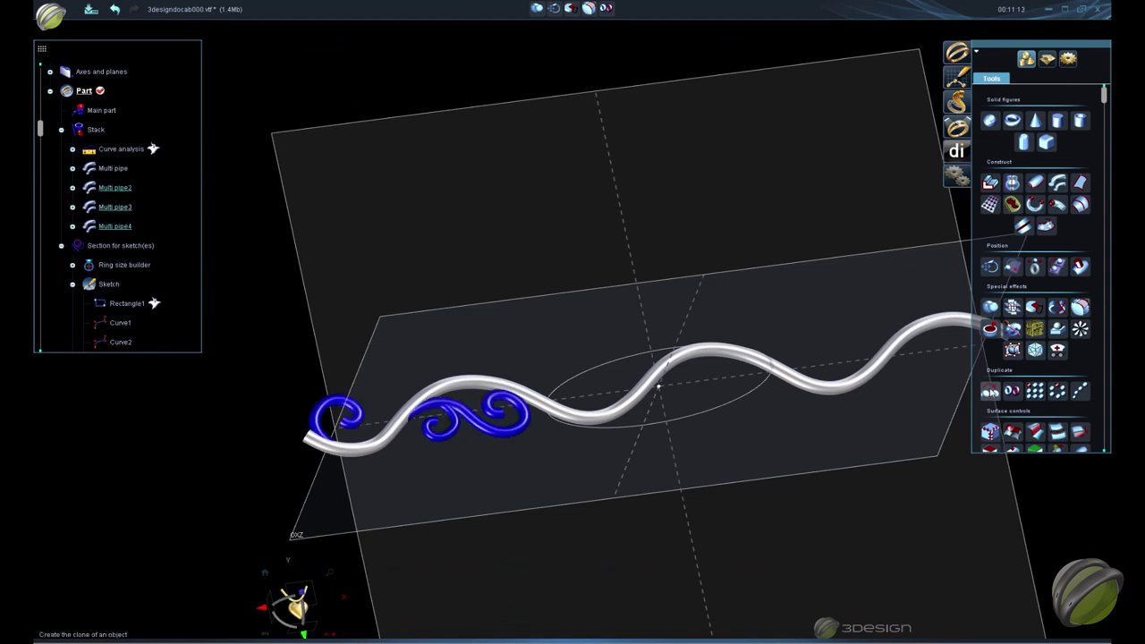
pyautogui.click(990, 391)
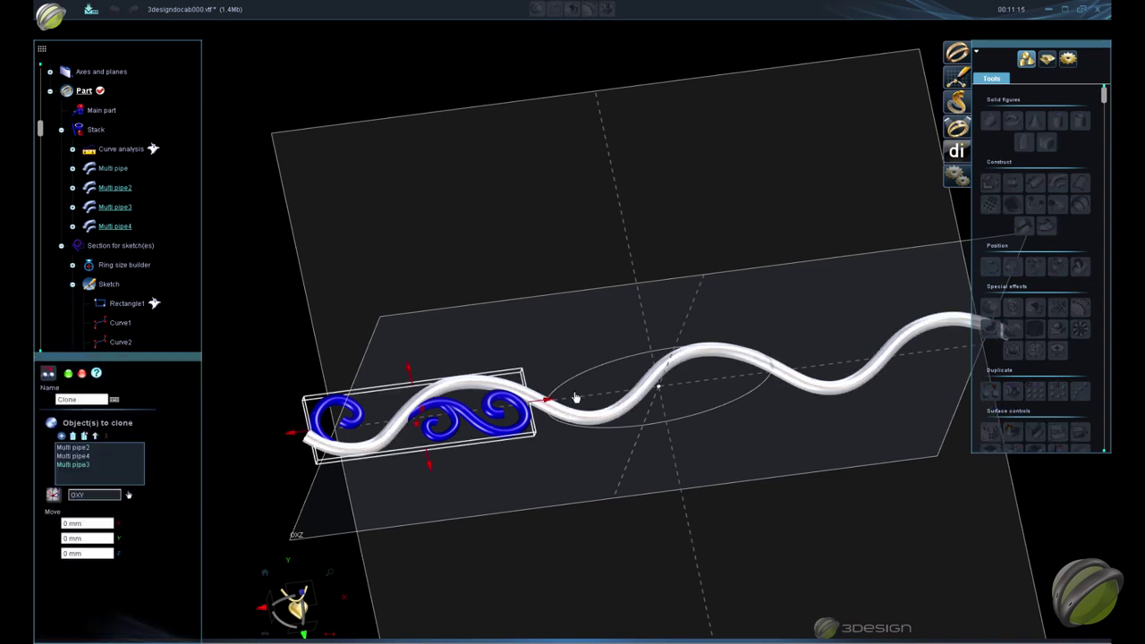
pyautogui.moveTo(554, 405); pyautogui.dragTo(797, 388)
pyautogui.scroll(5, 757, 421)
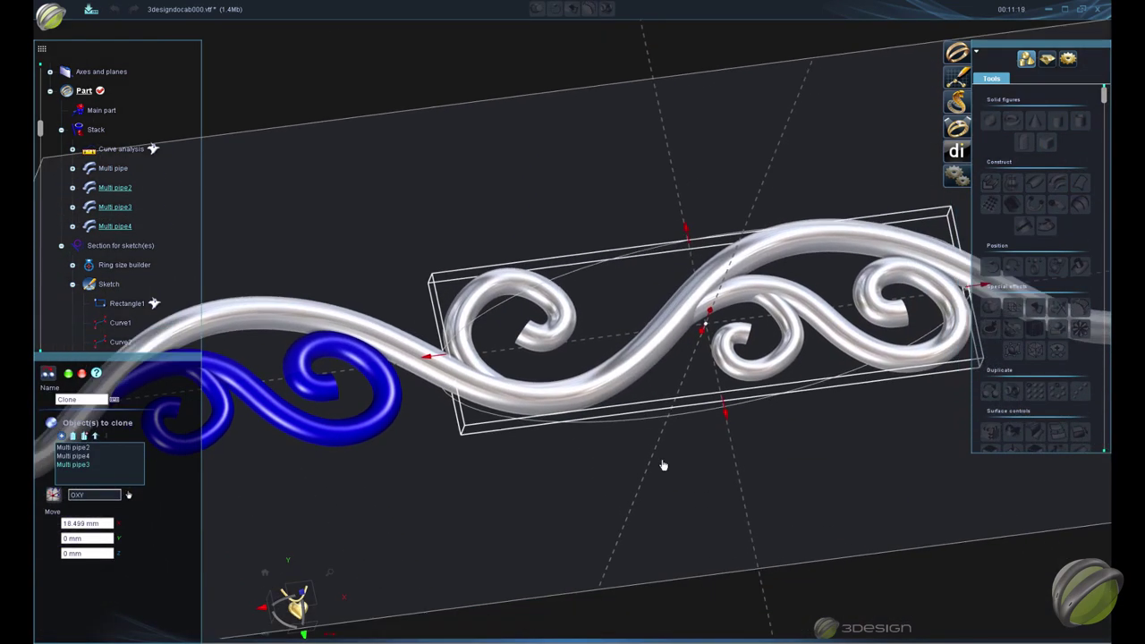
pyautogui.moveTo(406, 367)
pyautogui.mouseDown()
pyautogui.moveTo(389, 362)
pyautogui.moveTo(400, 362)
pyautogui.mouseUp()
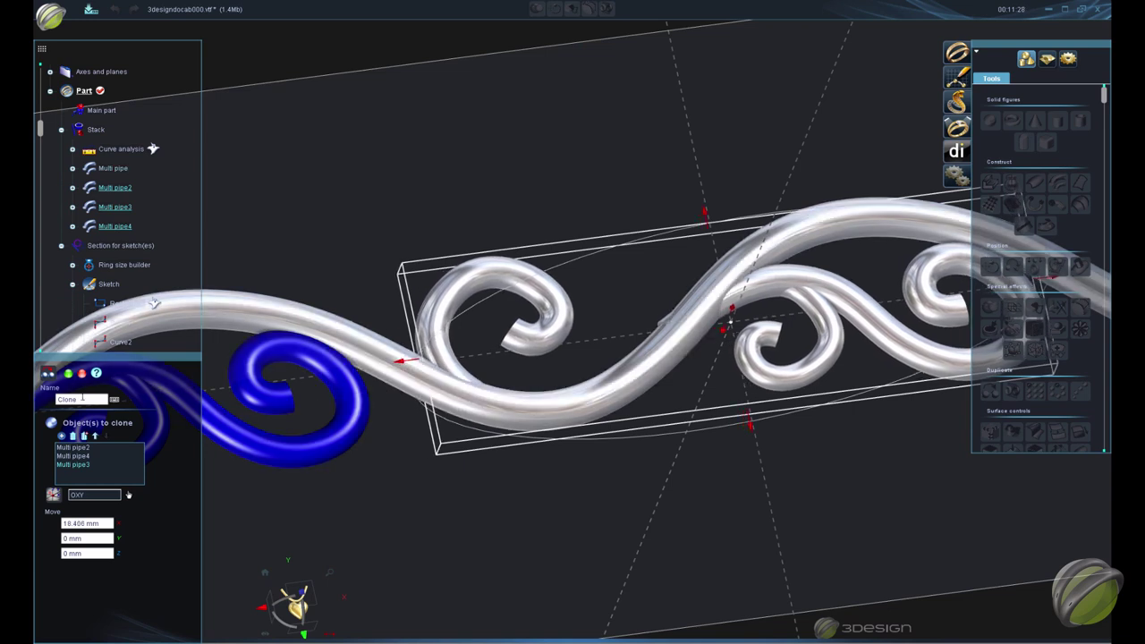
pyautogui.click(69, 374)
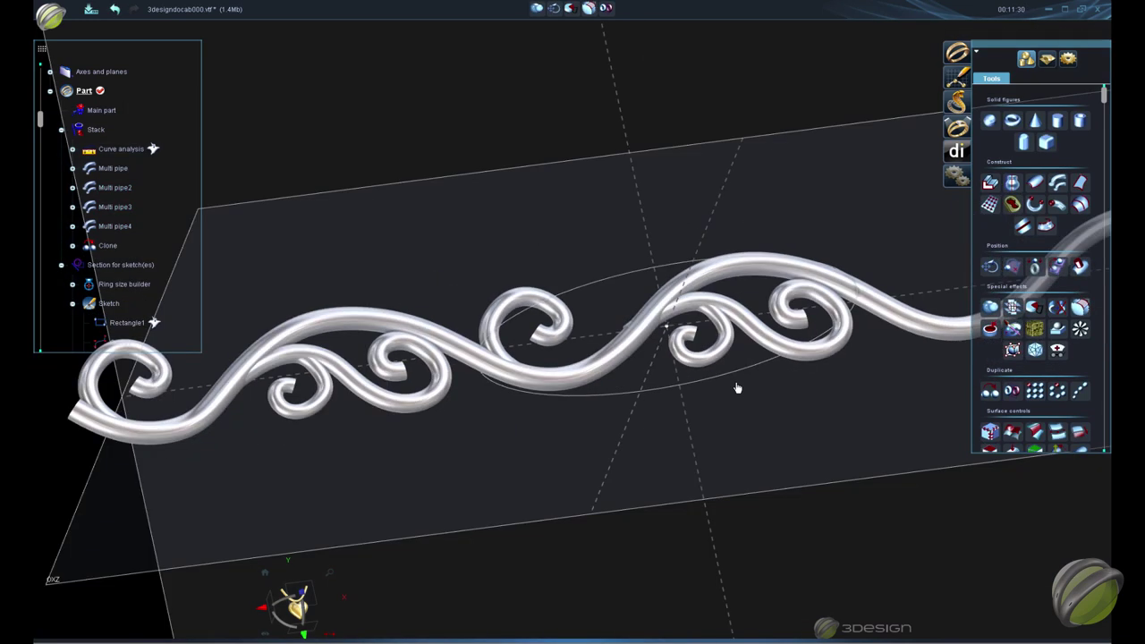
# Clone the middle set of curls about 18.3 mm further along X onto the vine's last wave, and validate it
pyautogui.moveTo(901, 385); pyautogui.dragTo(402, 462, button='middle')
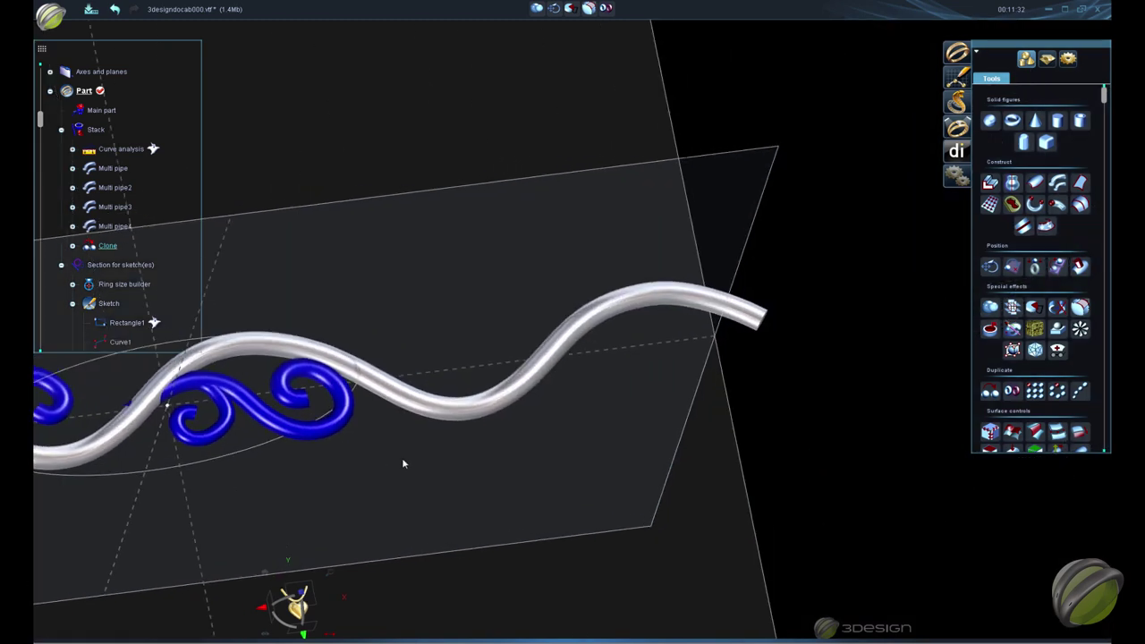
pyautogui.click(991, 391)
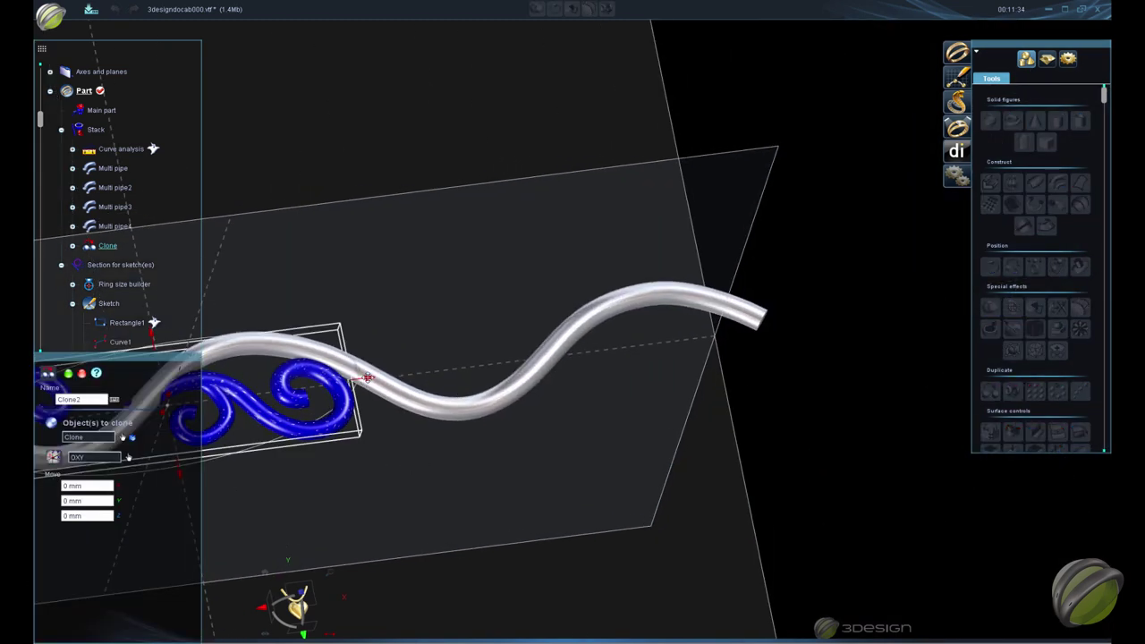
pyautogui.moveTo(659, 375); pyautogui.dragTo(772, 364)
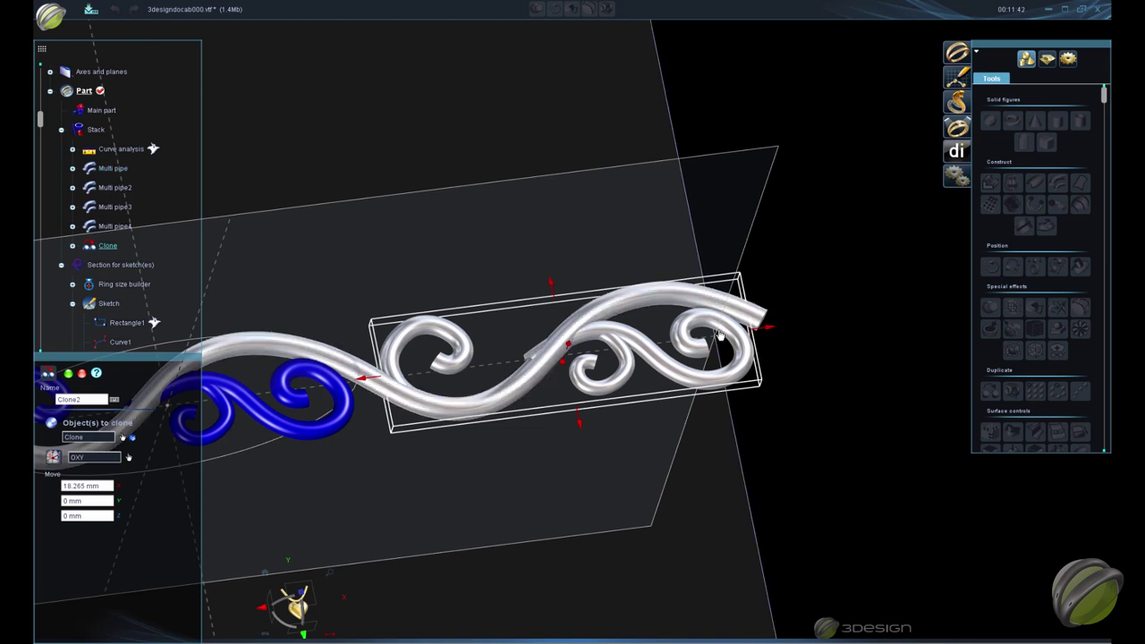
pyautogui.click(69, 374)
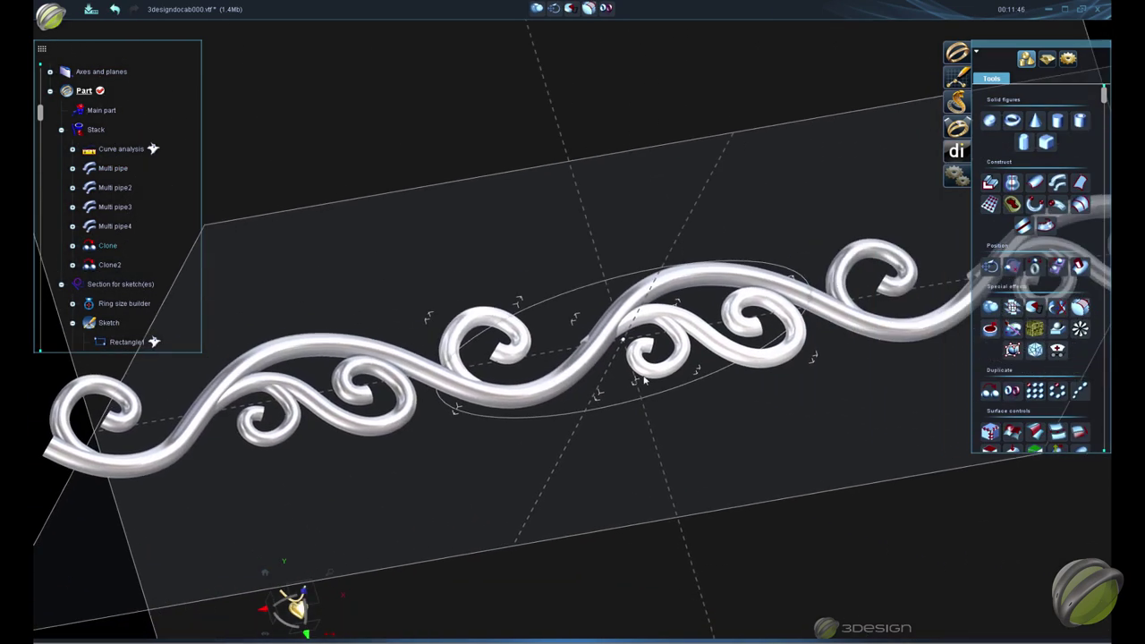
# Adjust the middle curl clone's X offset to about 18.6 mm to meet the vine, and update the clone that depends on it
pyautogui.moveTo(644, 380); pyautogui.dragTo(576, 395, button='middle')
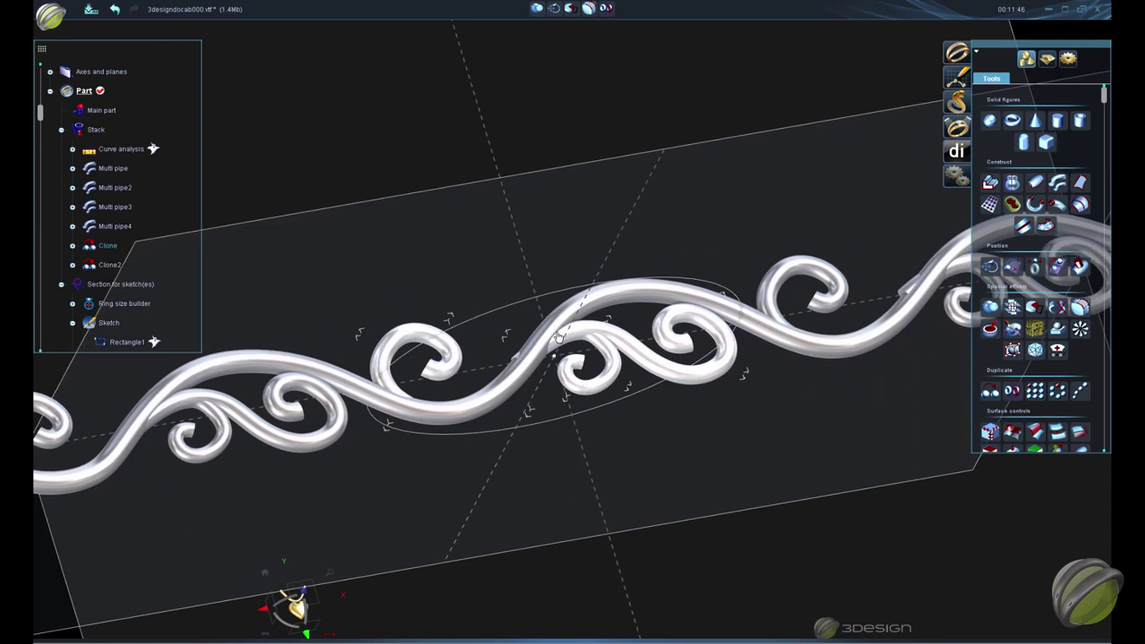
pyautogui.scroll(3, 521, 371)
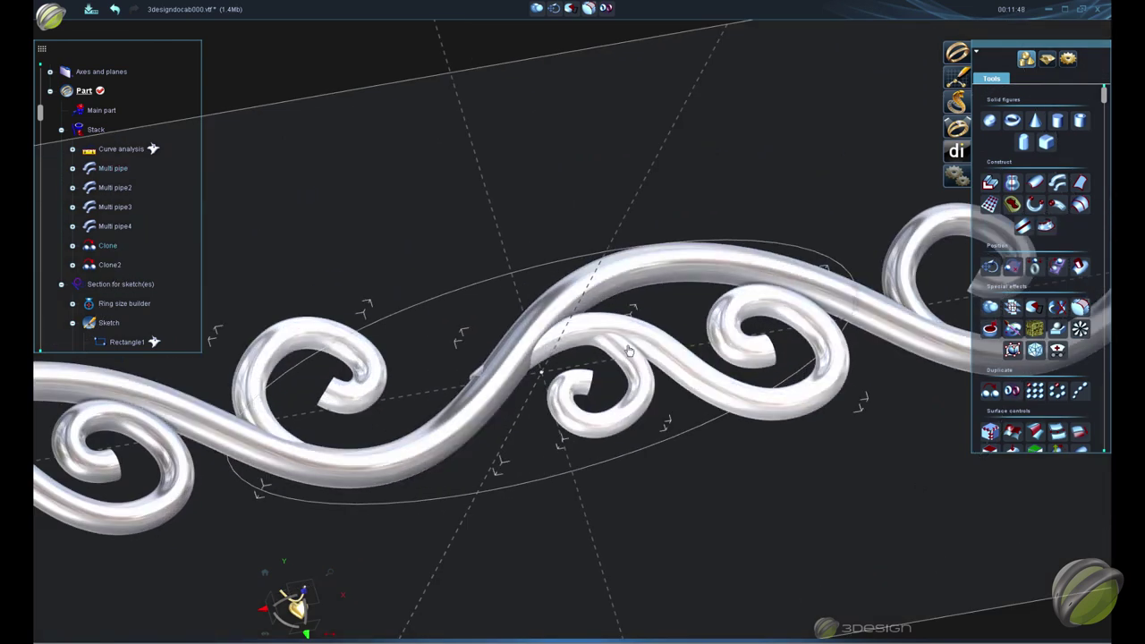
pyautogui.click(598, 350)
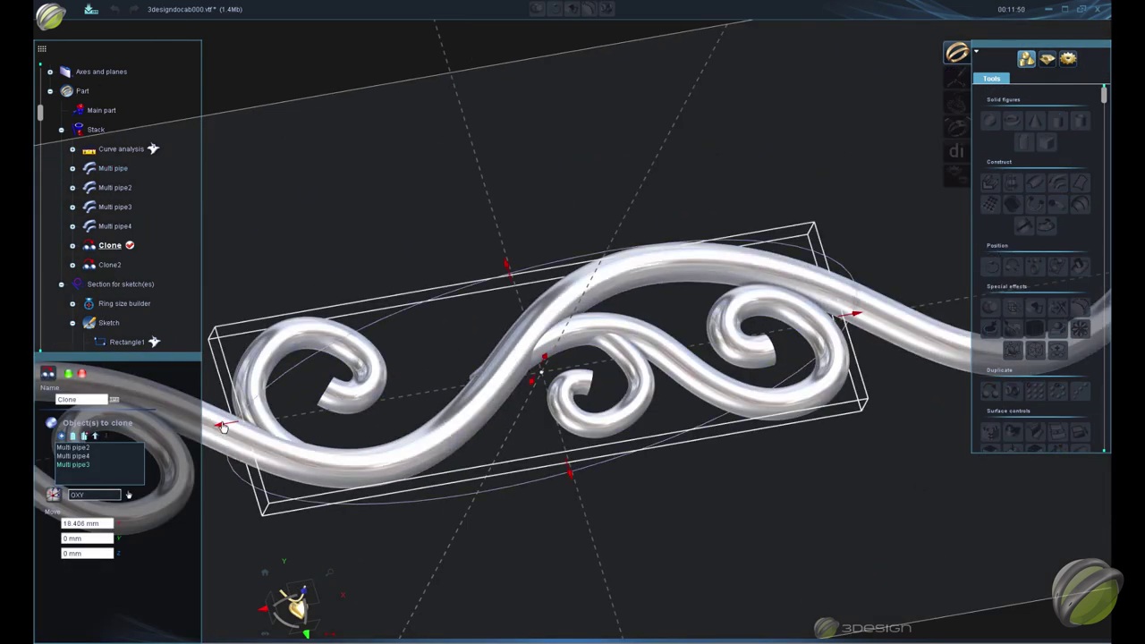
pyautogui.moveTo(222, 422); pyautogui.dragTo(229, 422)
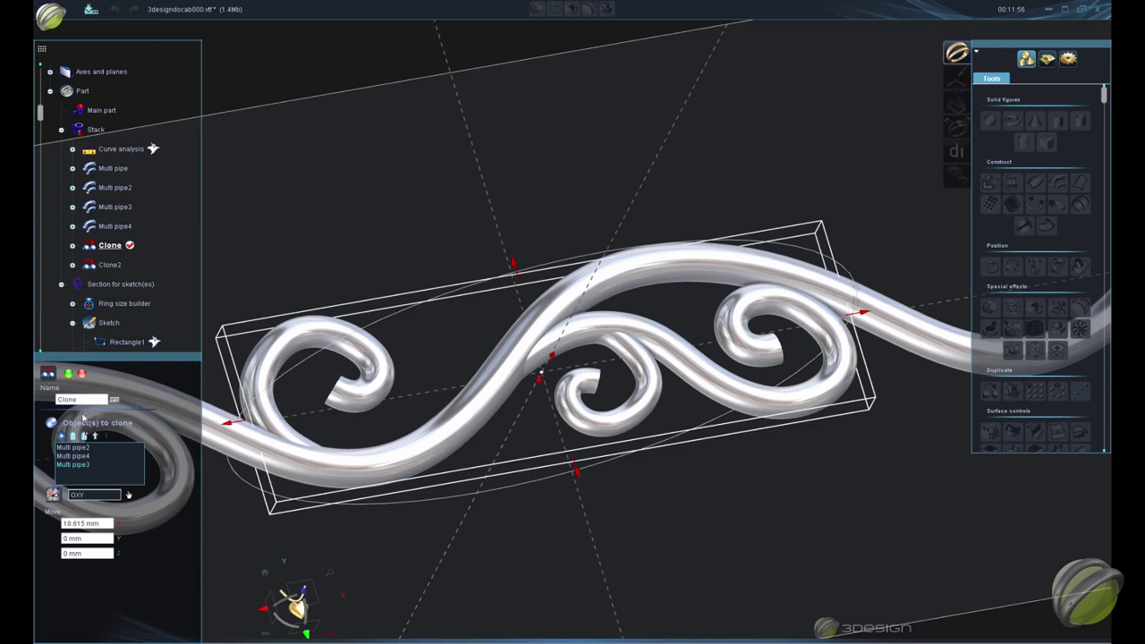
pyautogui.click(69, 374)
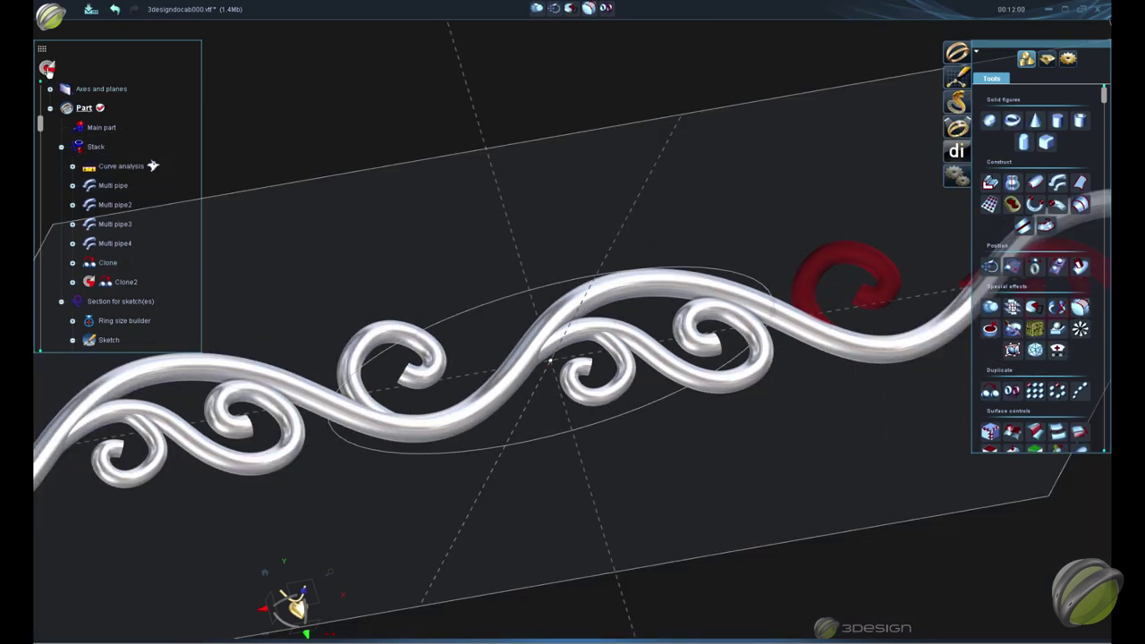
pyautogui.click(48, 70)
# Adjust the end curl clone's X offset to about 18.6 mm so its curls meet the vine, and validate it
pyautogui.middleClick(873, 298)
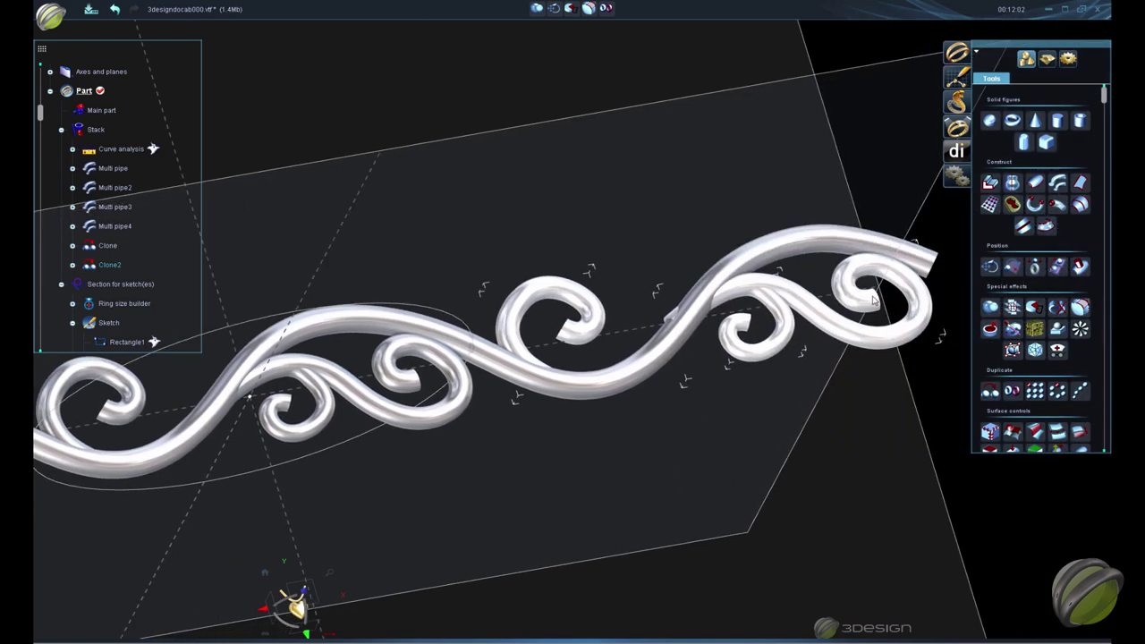
pyautogui.doubleClick(737, 333)
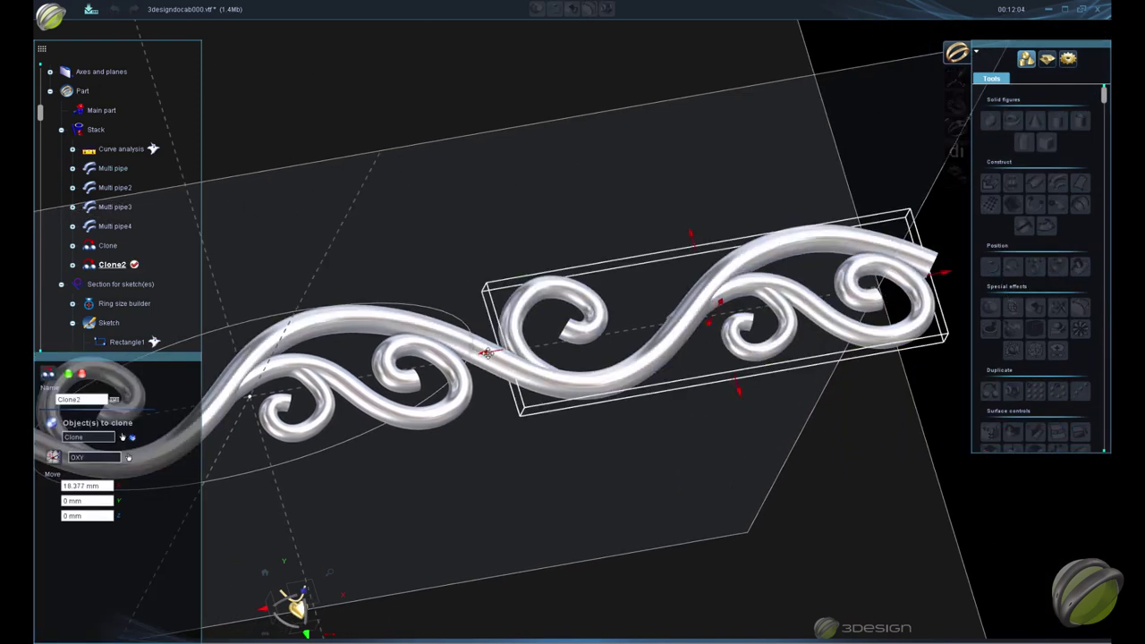
pyautogui.moveTo(487, 352); pyautogui.dragTo(491, 351)
pyautogui.moveTo(878, 386); pyautogui.dragTo(722, 336, button='middle')
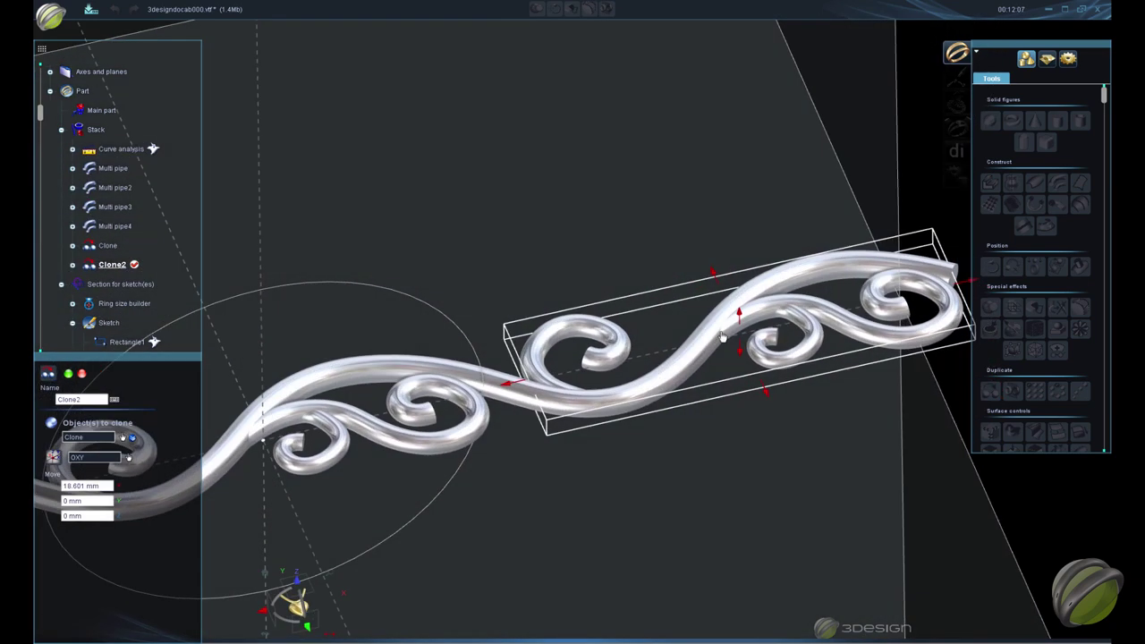
pyautogui.click(68, 373)
# Select the full-length vine pipe, the three original curl pipes and both sets of cloned curls
pyautogui.scroll(-2, 476, 376)
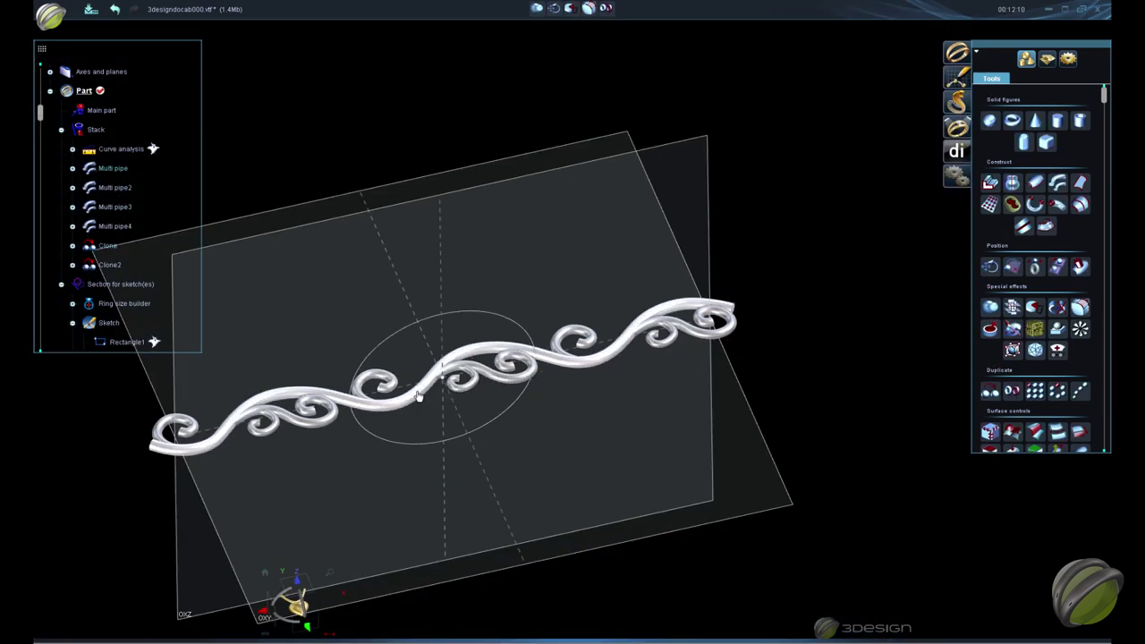
pyautogui.moveTo(432, 391); pyautogui.dragTo(577, 361, button='middle')
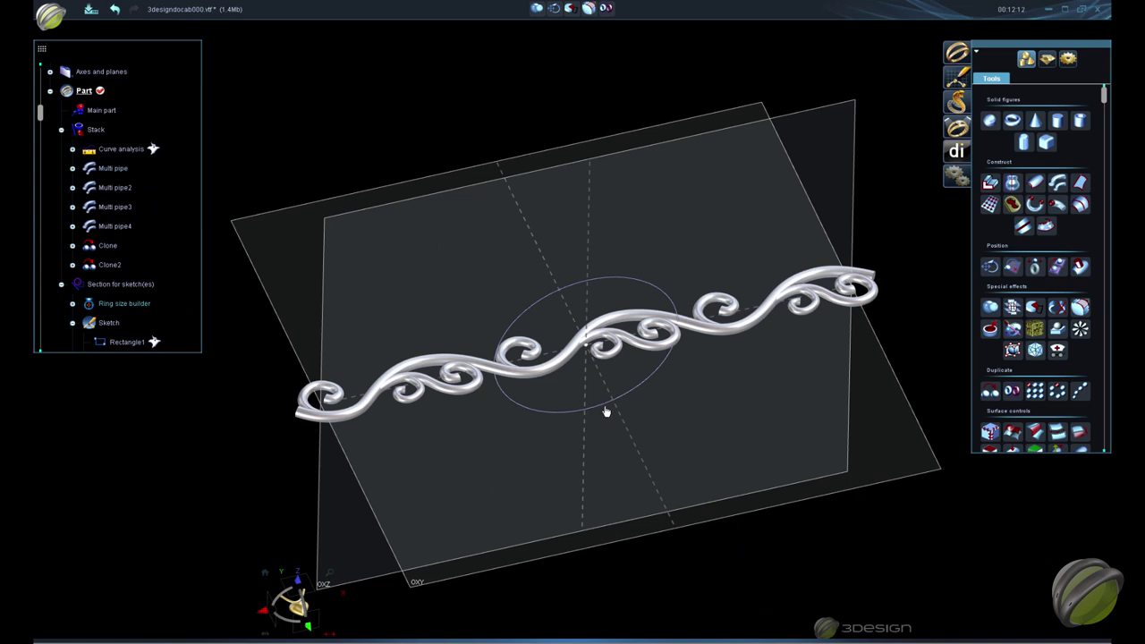
pyautogui.scroll(3, 606, 414)
pyautogui.scroll(-2, 603, 405)
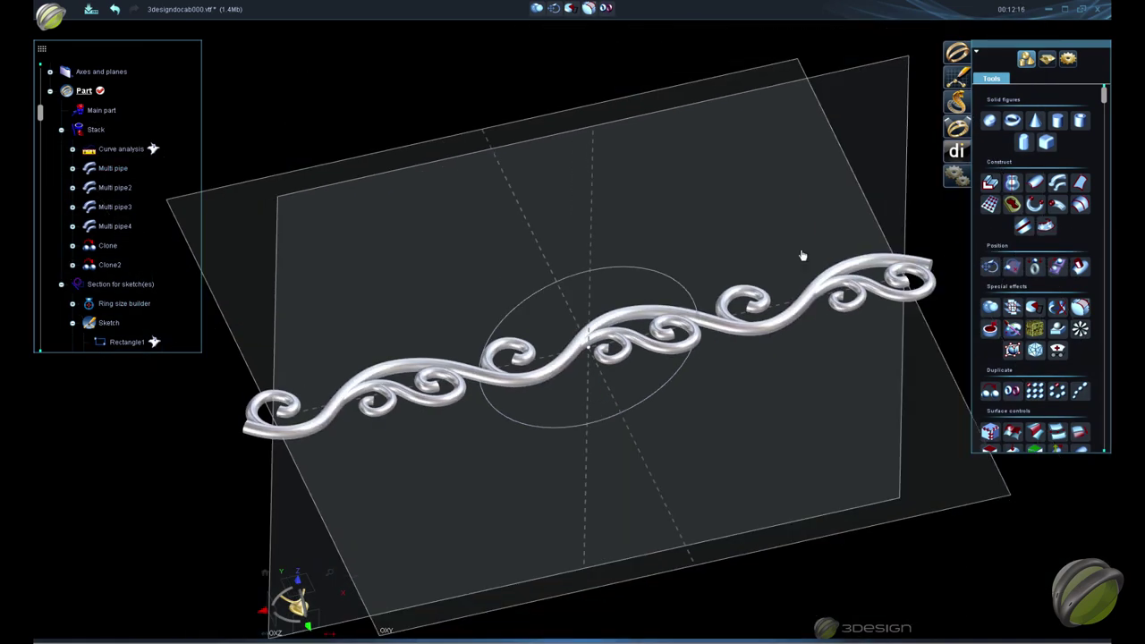
pyautogui.click(326, 428)
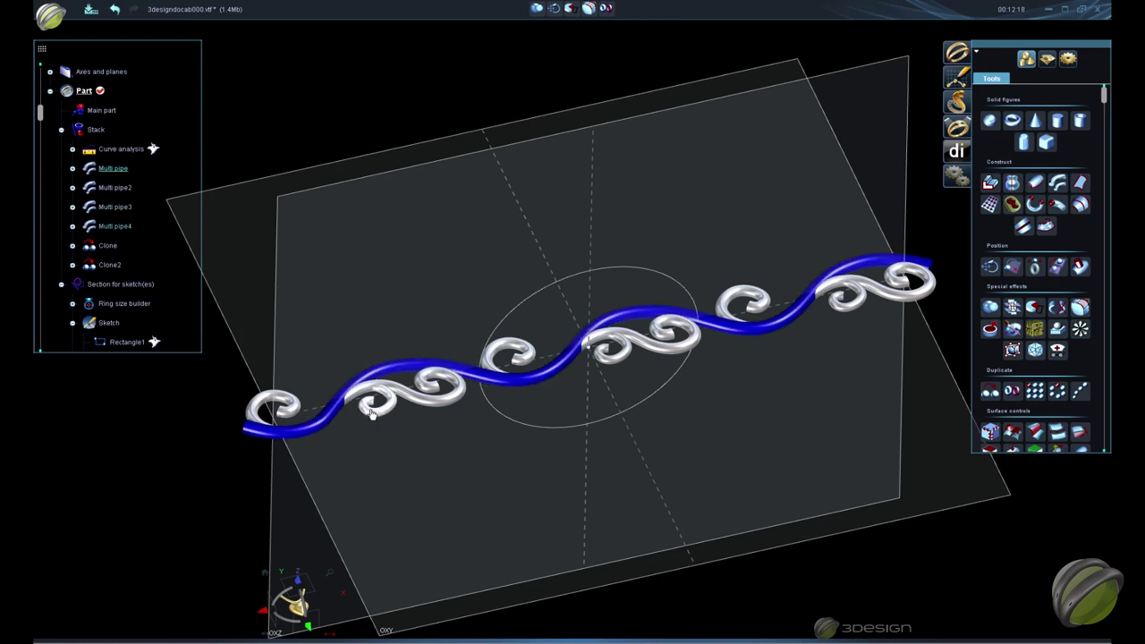
pyautogui.keyDown('ctrl'); pyautogui.click(372, 412); pyautogui.keyUp('ctrl')
pyautogui.keyDown('ctrl'); pyautogui.click(420, 403); pyautogui.keyUp('ctrl')
pyautogui.keyDown('shift'); pyautogui.click(285, 404); pyautogui.keyUp('shift')
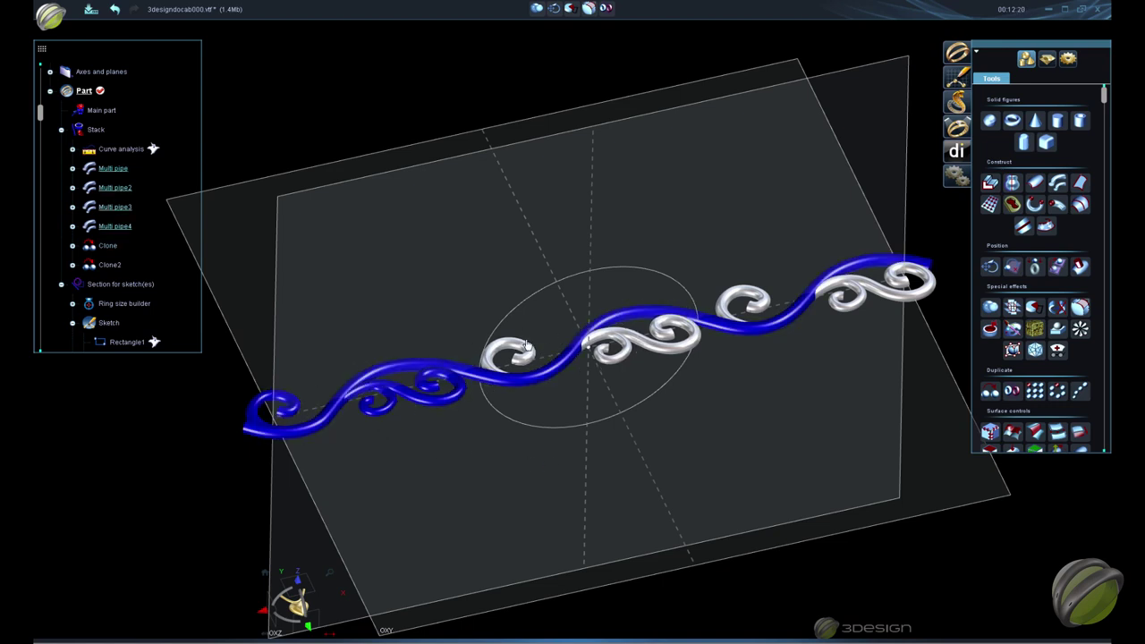
pyautogui.keyDown('shift'); pyautogui.click(645, 333); pyautogui.keyUp('shift')
pyautogui.keyDown('shift'); pyautogui.click(904, 282); pyautogui.keyUp('shift')
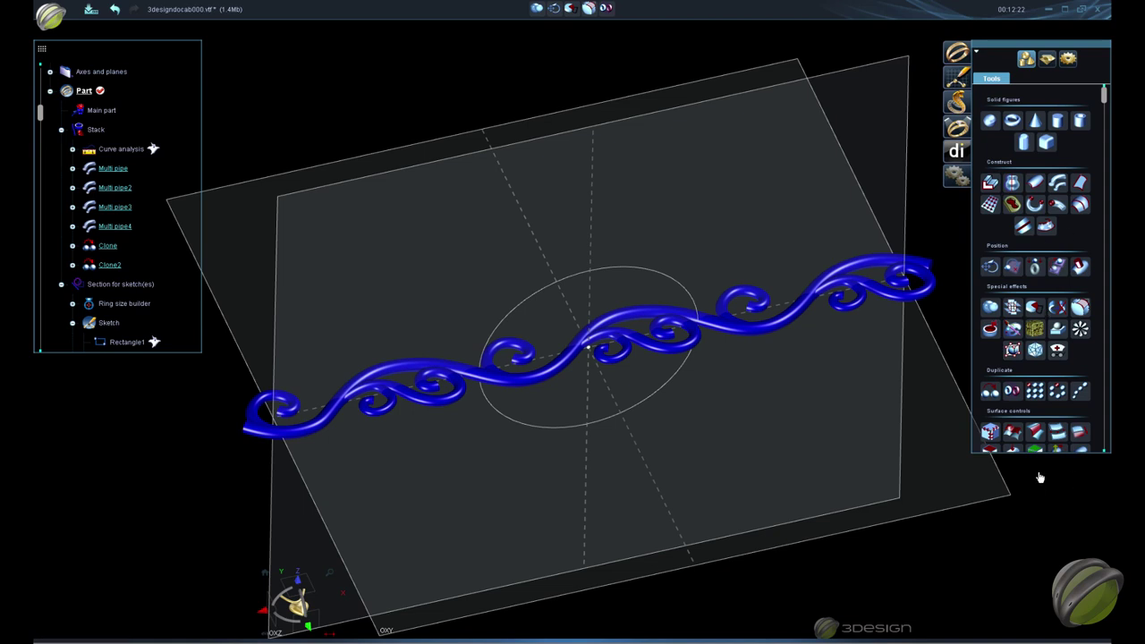
# Apply Wrap along curve to the selected pipes and clones, using the ring size circle as the curve
pyautogui.scroll(-5, 1042, 364)
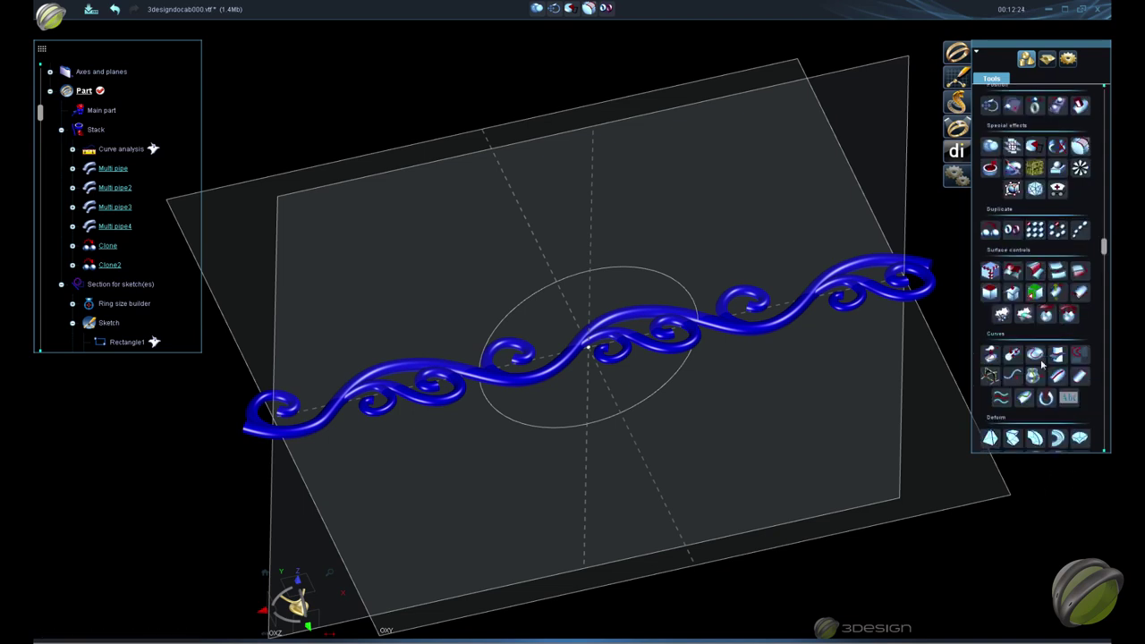
pyautogui.scroll(-4, 1043, 364)
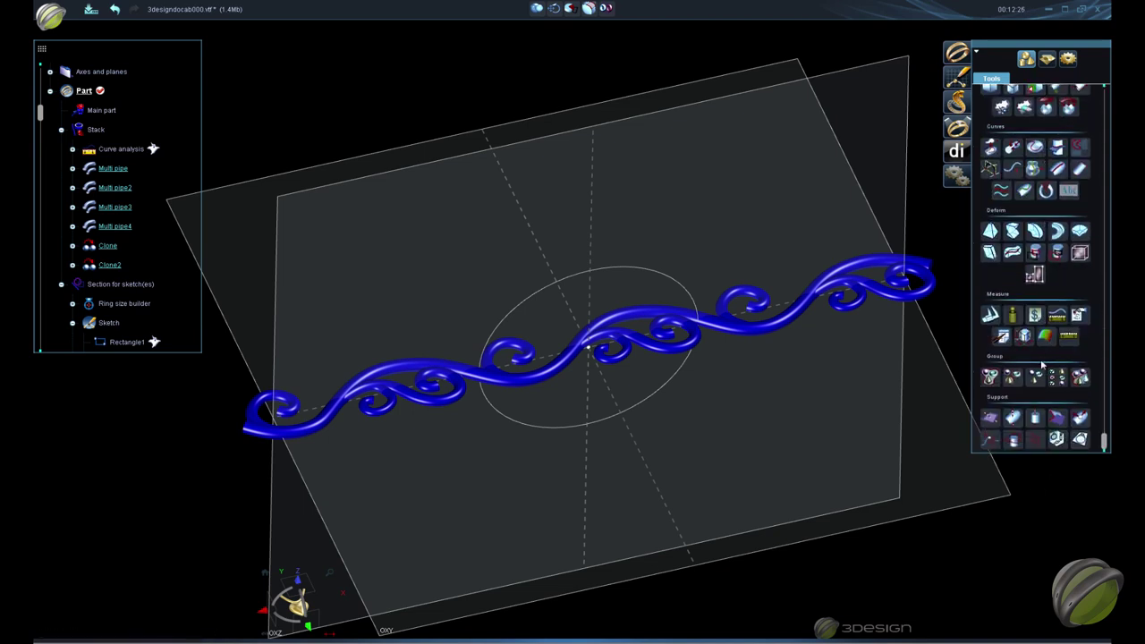
pyautogui.scroll(1, 1041, 358)
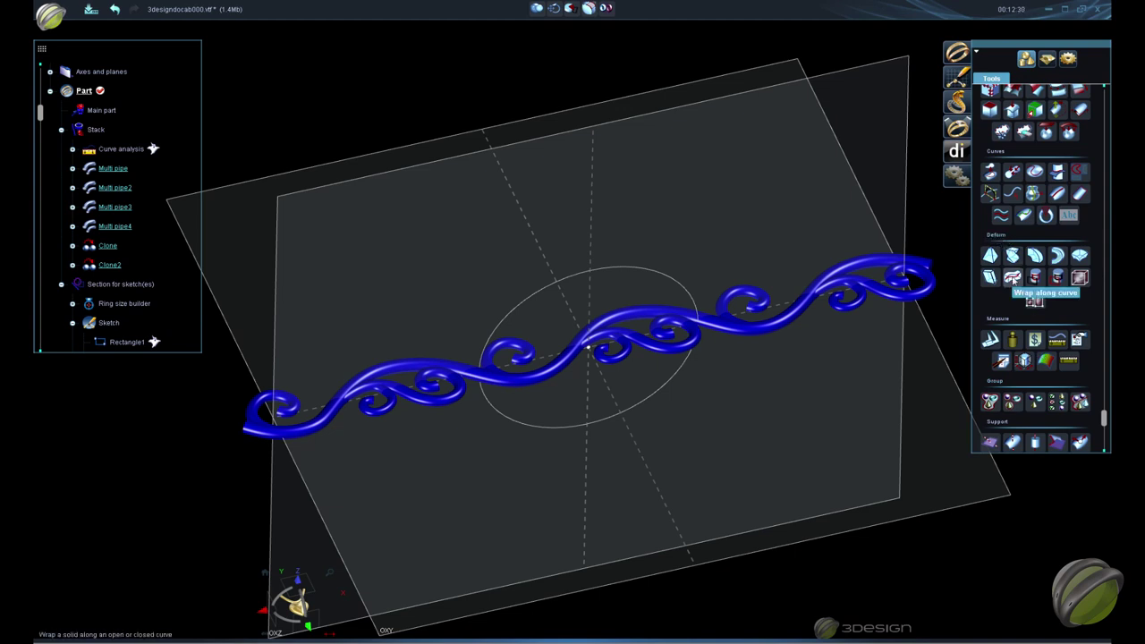
pyautogui.click(1013, 277)
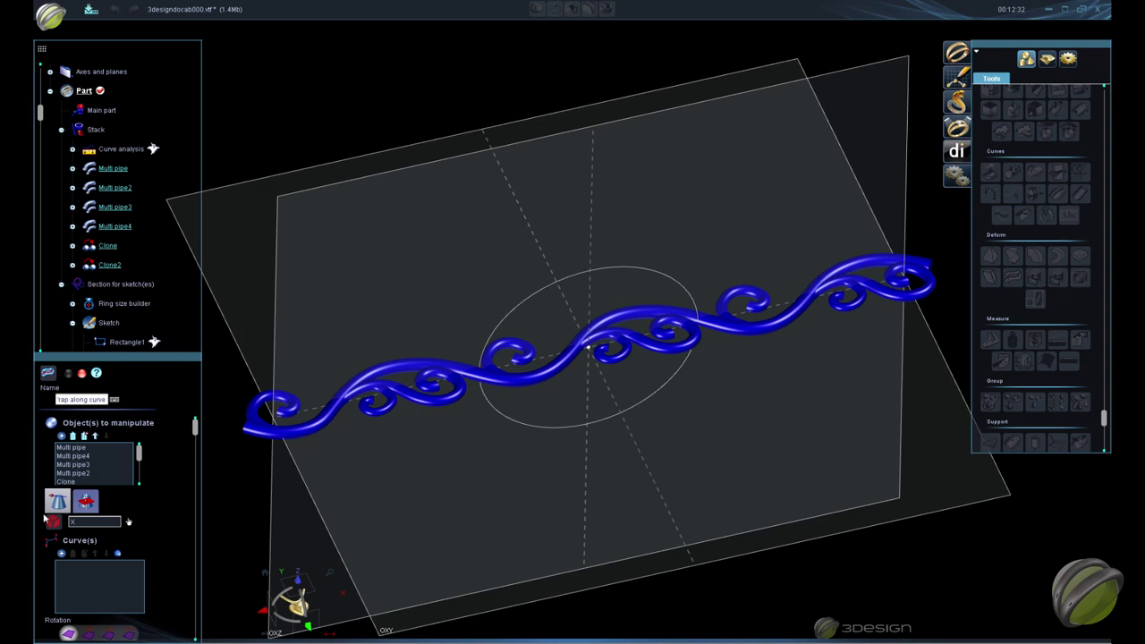
pyautogui.scroll(-3, 164, 535)
pyautogui.scroll(3, 163, 534)
pyautogui.click(63, 555)
pyautogui.click(531, 303)
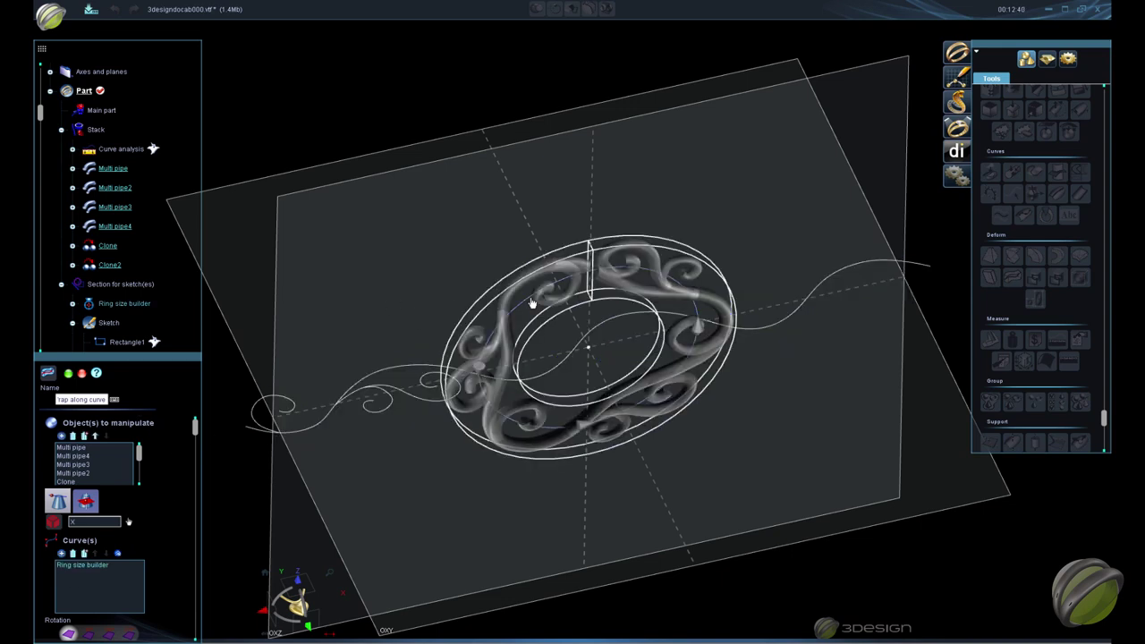
# Set the wrap's rotation to the second option so the scrollwork stands upright as a ring band
pyautogui.moveTo(735, 470); pyautogui.dragTo(722, 476, button='middle')
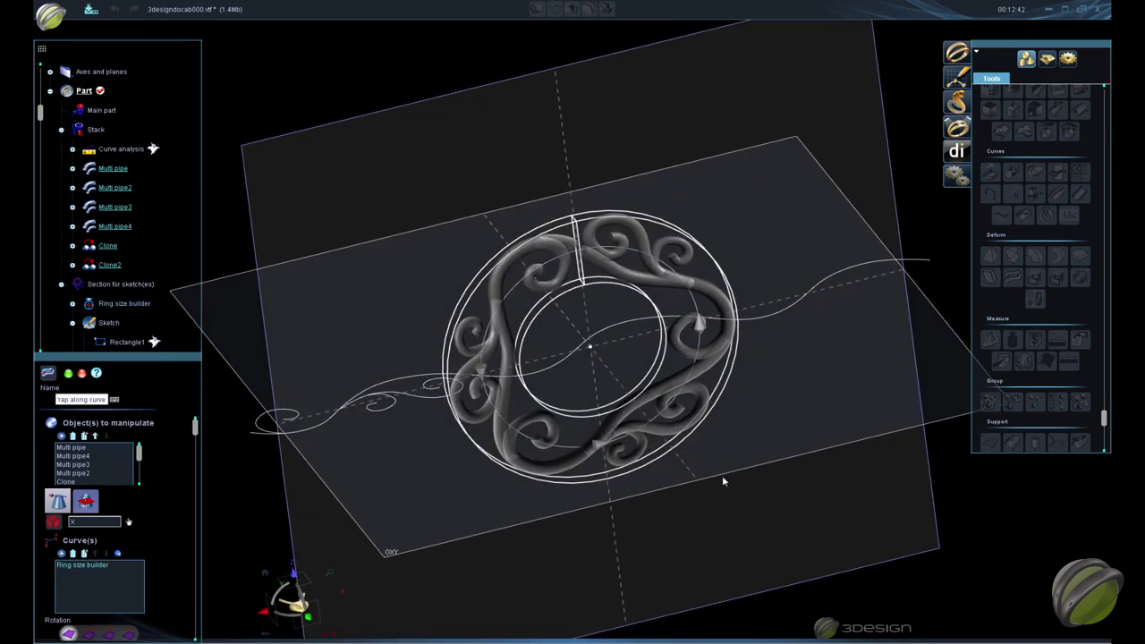
pyautogui.scroll(-3, 146, 584)
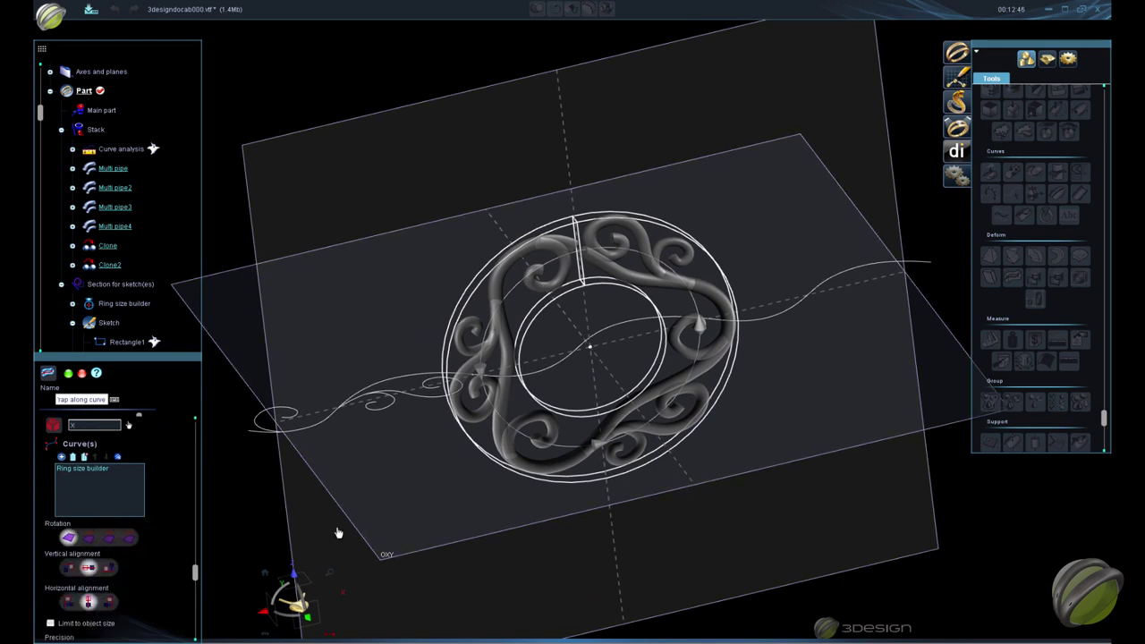
pyautogui.click(89, 538)
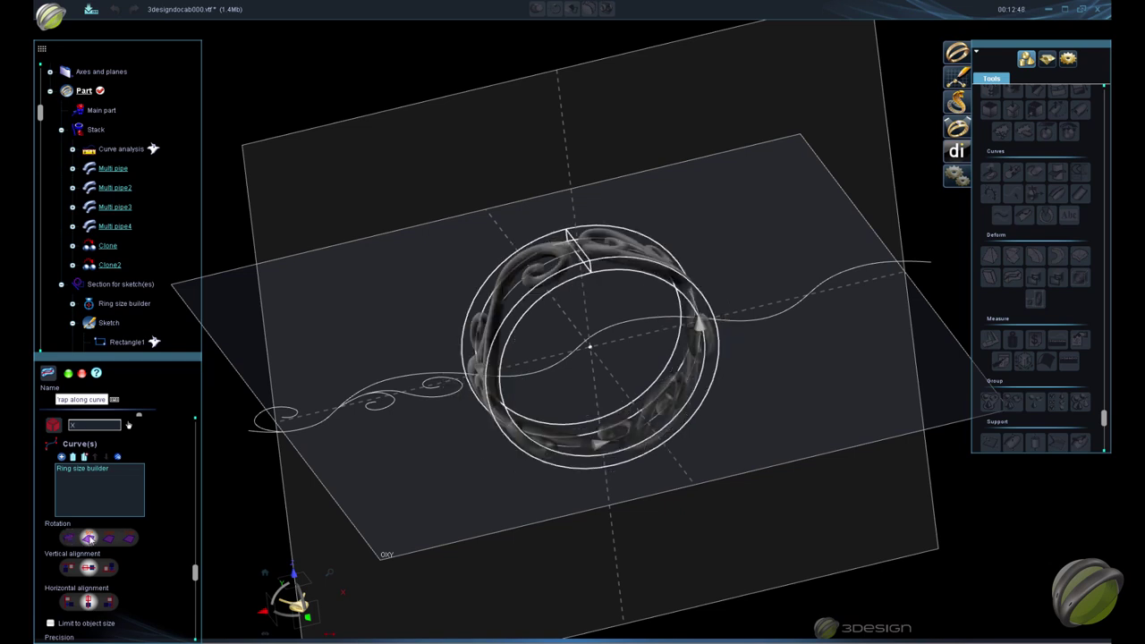
pyautogui.moveTo(599, 329); pyautogui.dragTo(652, 376, button='middle')
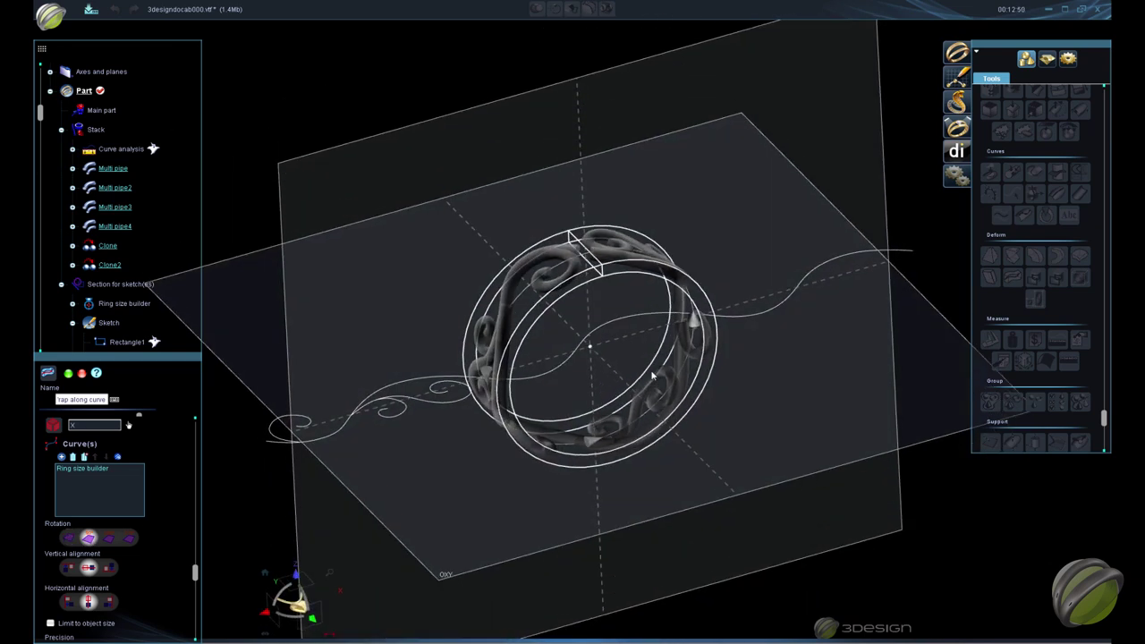
# Keep the wrap's vertical alignment centred and set its horizontal alignment to the first option, placing the scrollwork outside the ring size circle
pyautogui.click(65, 569)
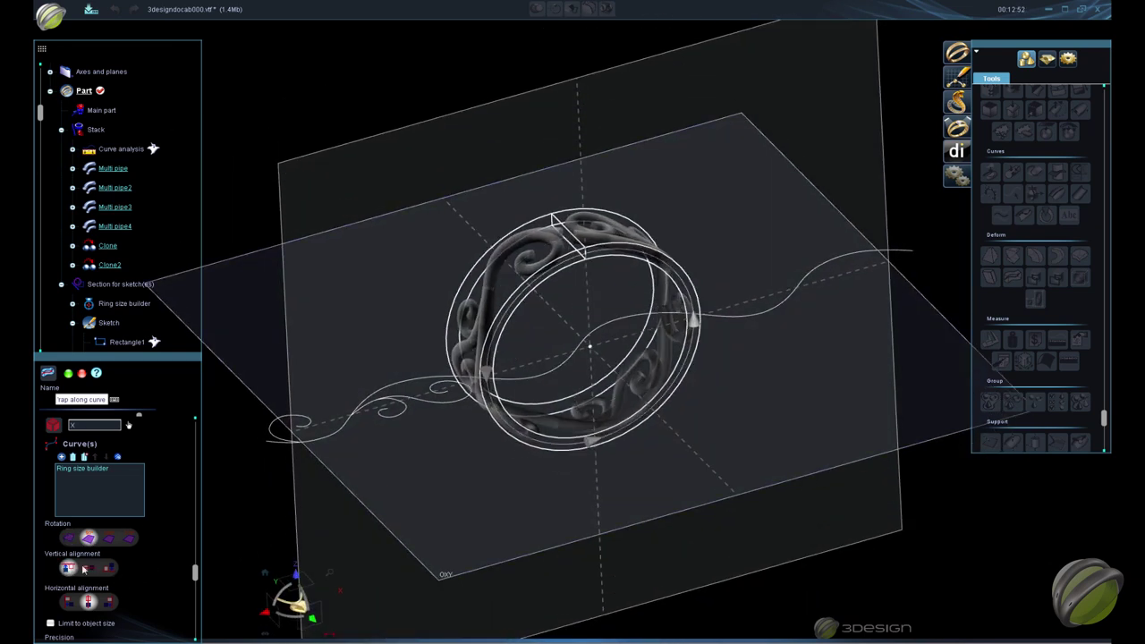
pyautogui.click(91, 570)
pyautogui.click(70, 602)
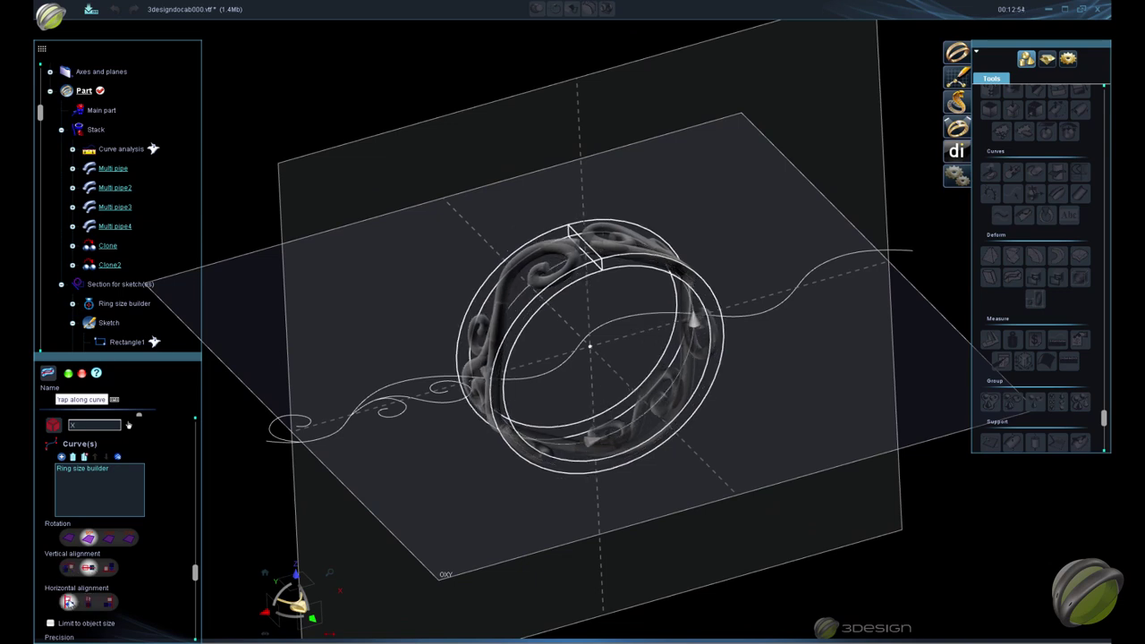
pyautogui.moveTo(549, 501); pyautogui.dragTo(517, 431, button='middle')
pyautogui.click(308, 609)
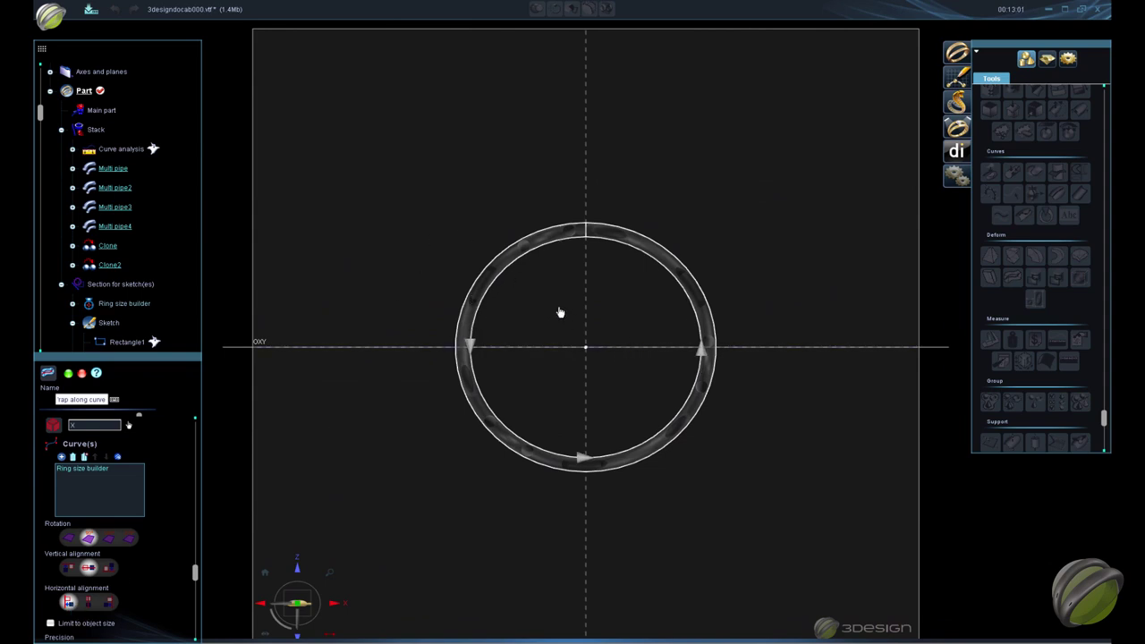
pyautogui.moveTo(561, 313); pyautogui.dragTo(589, 444, button='middle')
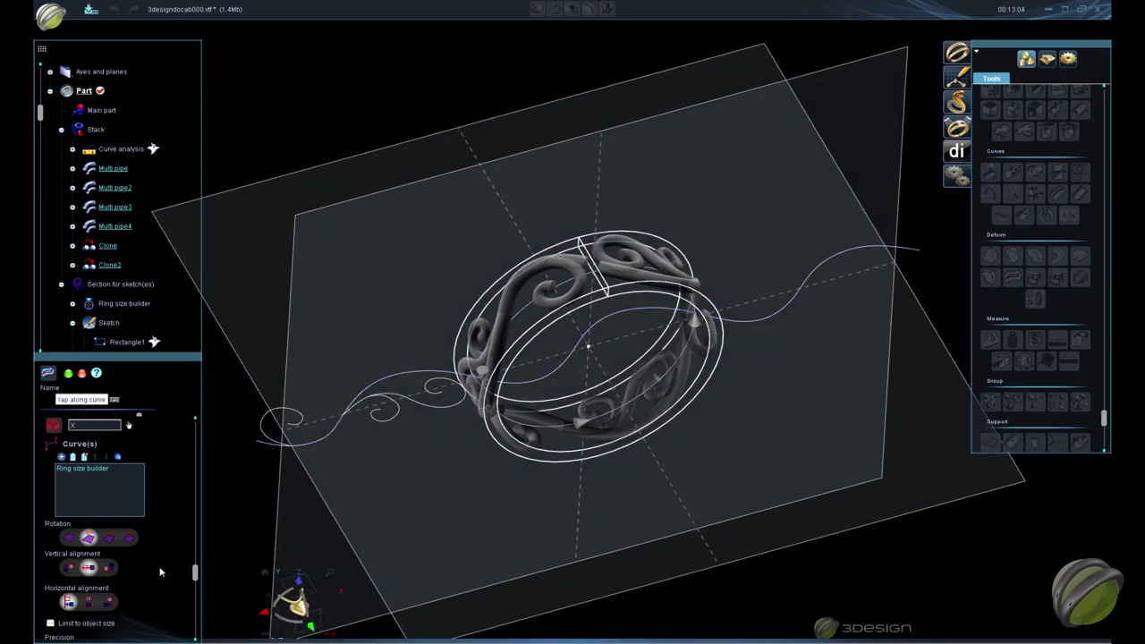
# Try limiting the wrap to the object size with the second limit option, and turn the limit back off
pyautogui.scroll(-1, 162, 571)
pyautogui.moveTo(658, 368); pyautogui.dragTo(532, 473, button='right')
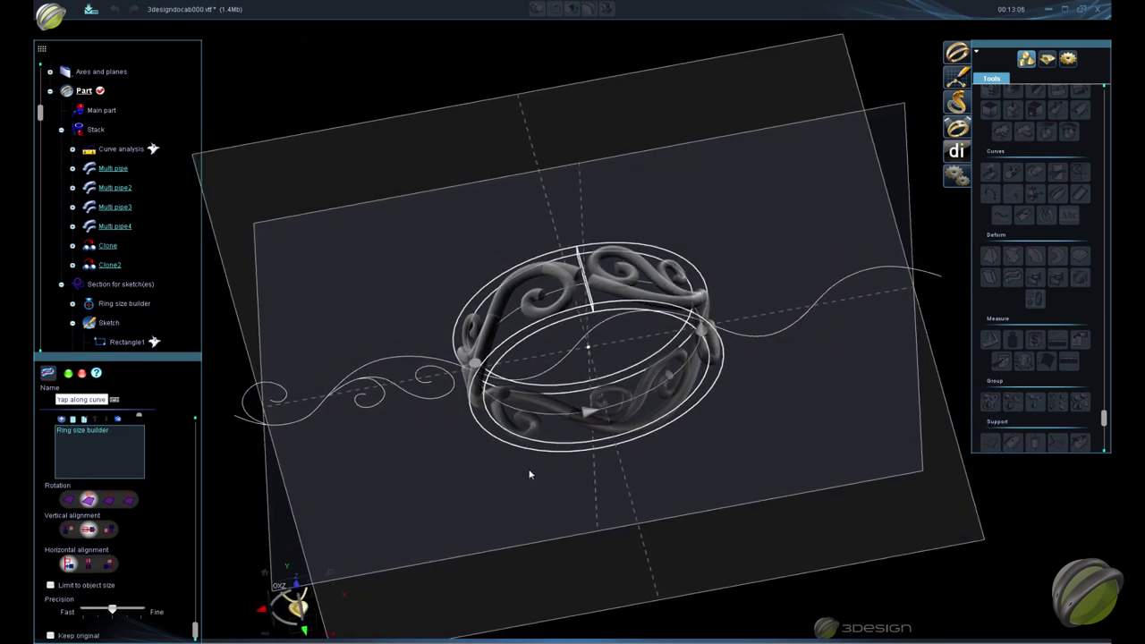
pyautogui.scroll(3, 534, 473)
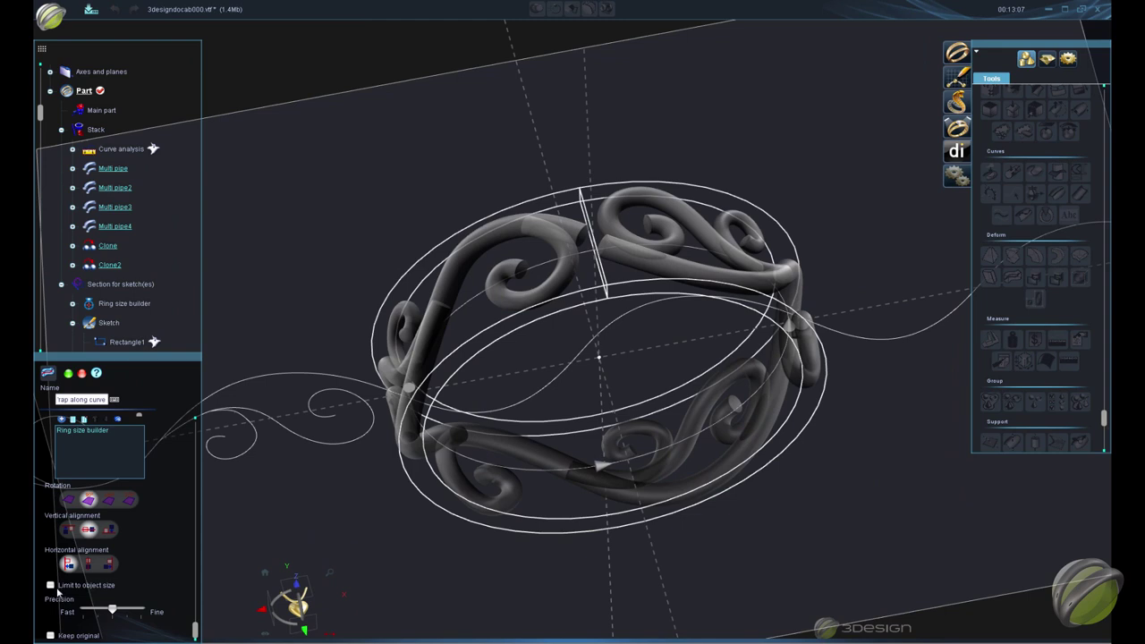
pyautogui.click(50, 586)
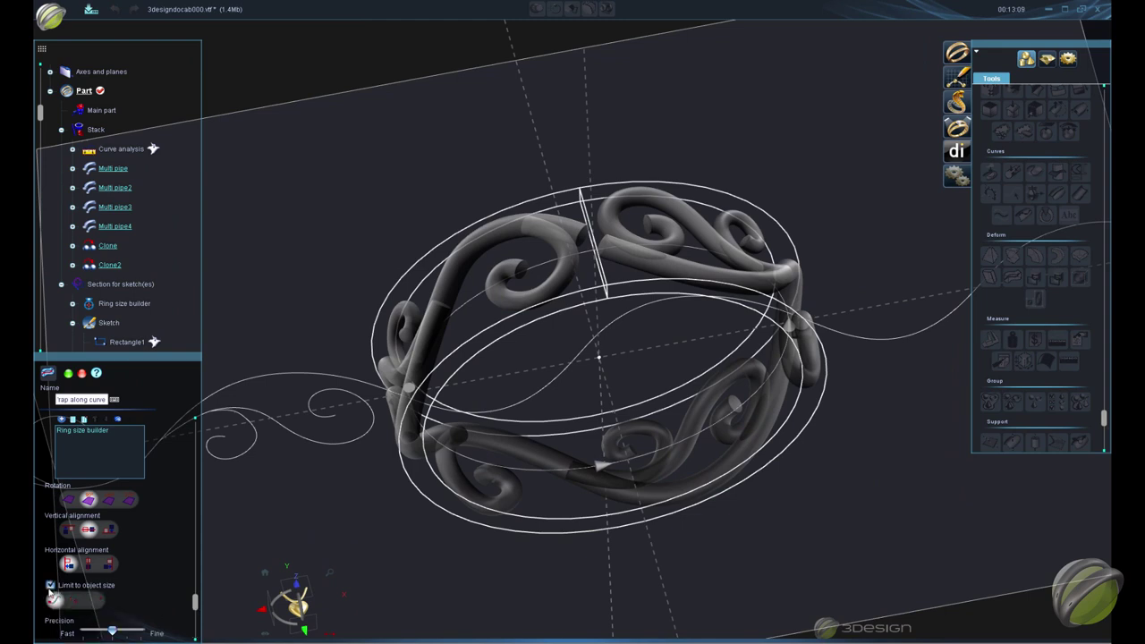
pyautogui.scroll(-1, 128, 572)
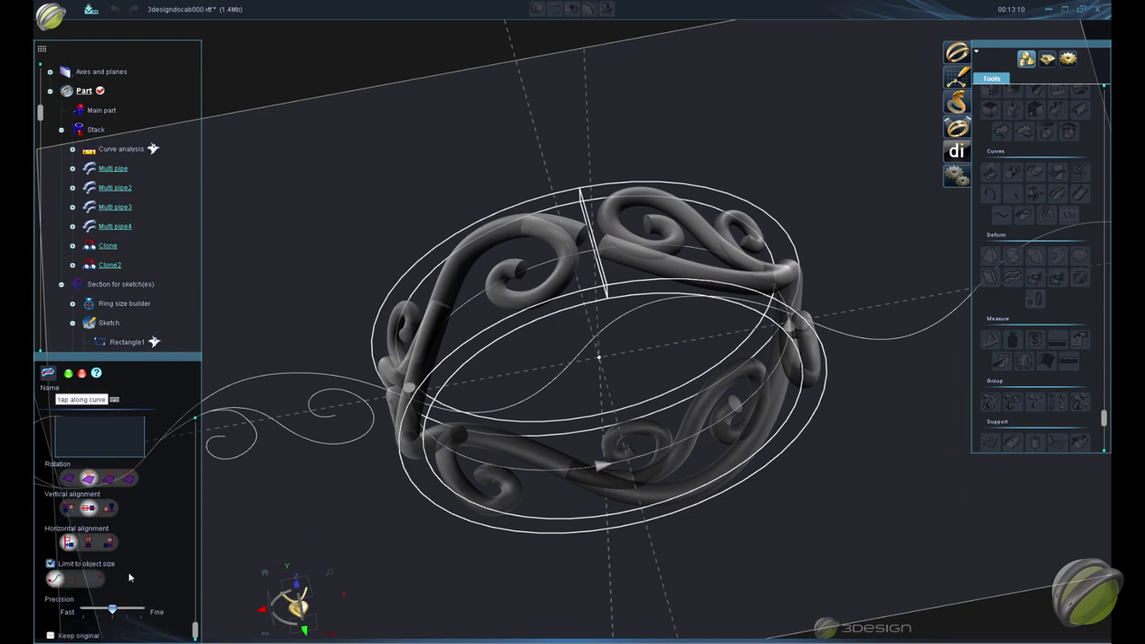
pyautogui.click(75, 579)
pyautogui.click(80, 566)
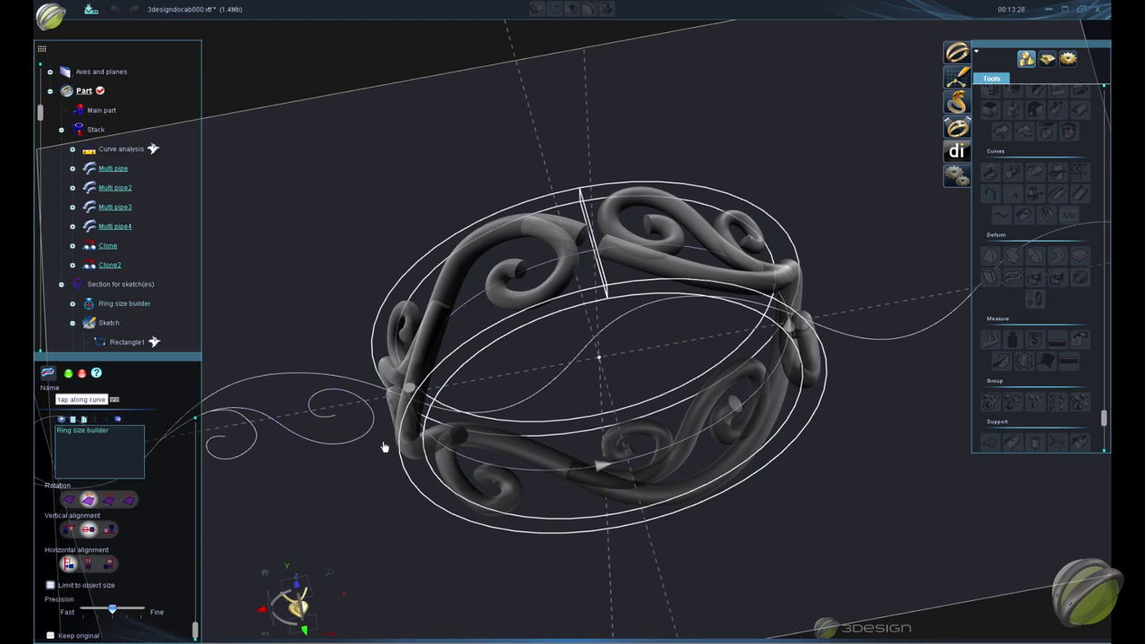
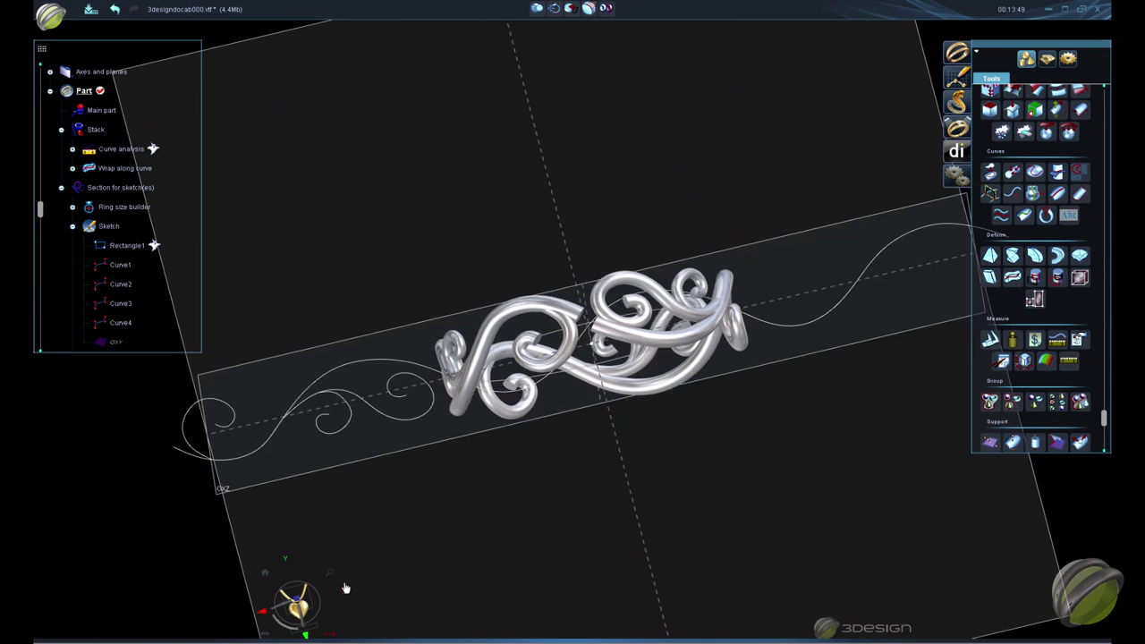
# Check the gap where the wrapped vine's ends meet in the front view, and open the vine sketch for editing
pyautogui.click(308, 604)
pyautogui.scroll(5, 631, 437)
pyautogui.click(633, 419)
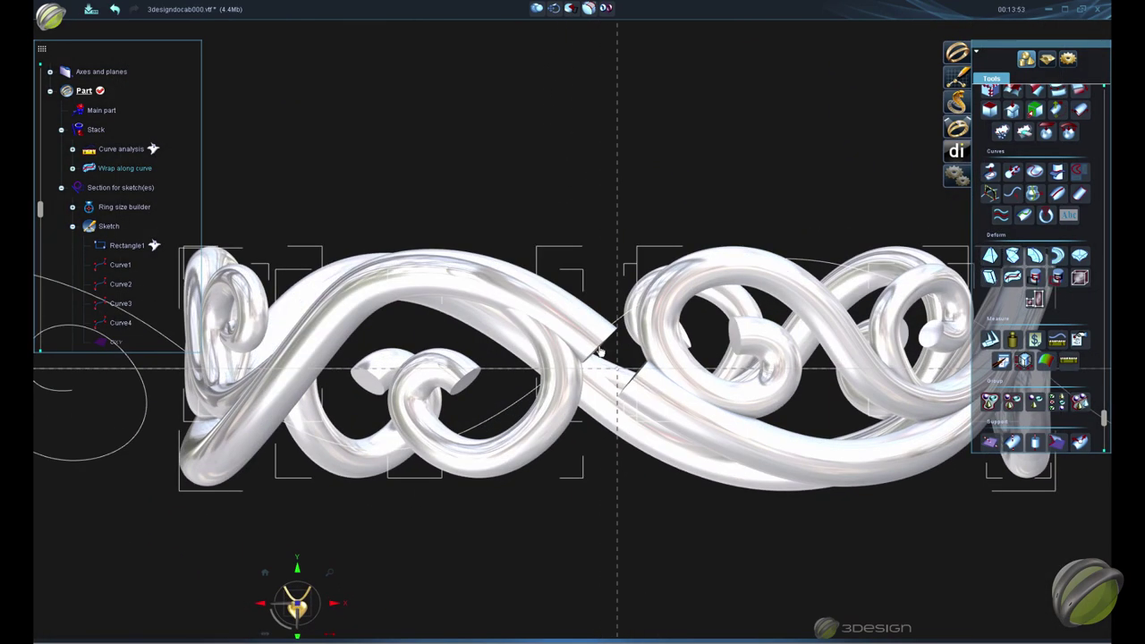
pyautogui.scroll(-4, 600, 353)
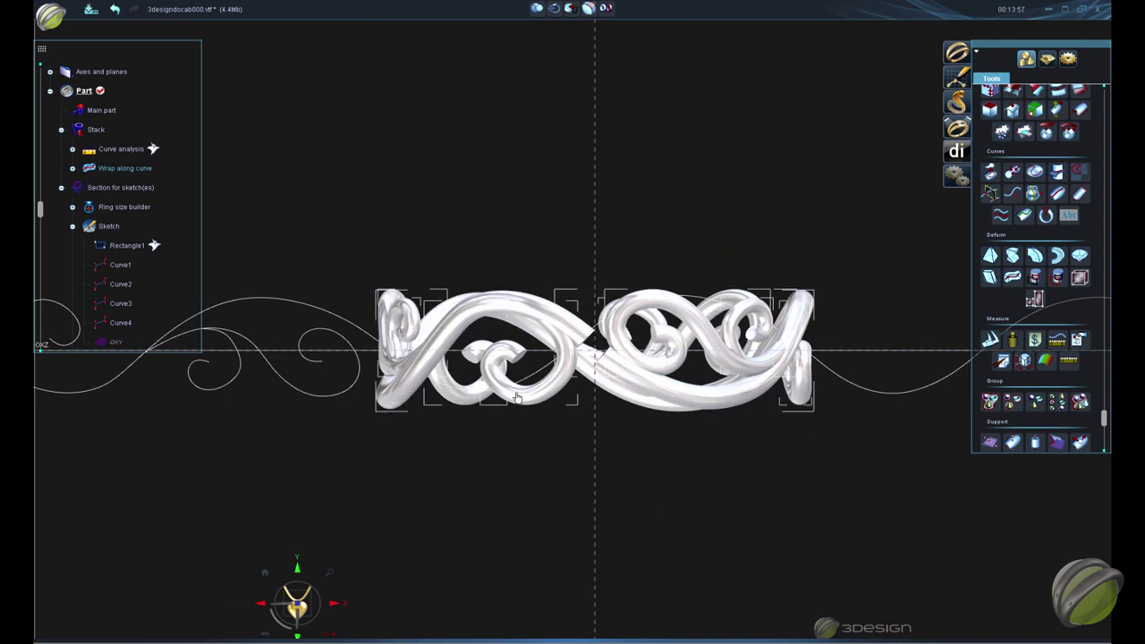
pyautogui.scroll(-3, 575, 339)
pyautogui.doubleClick(284, 352)
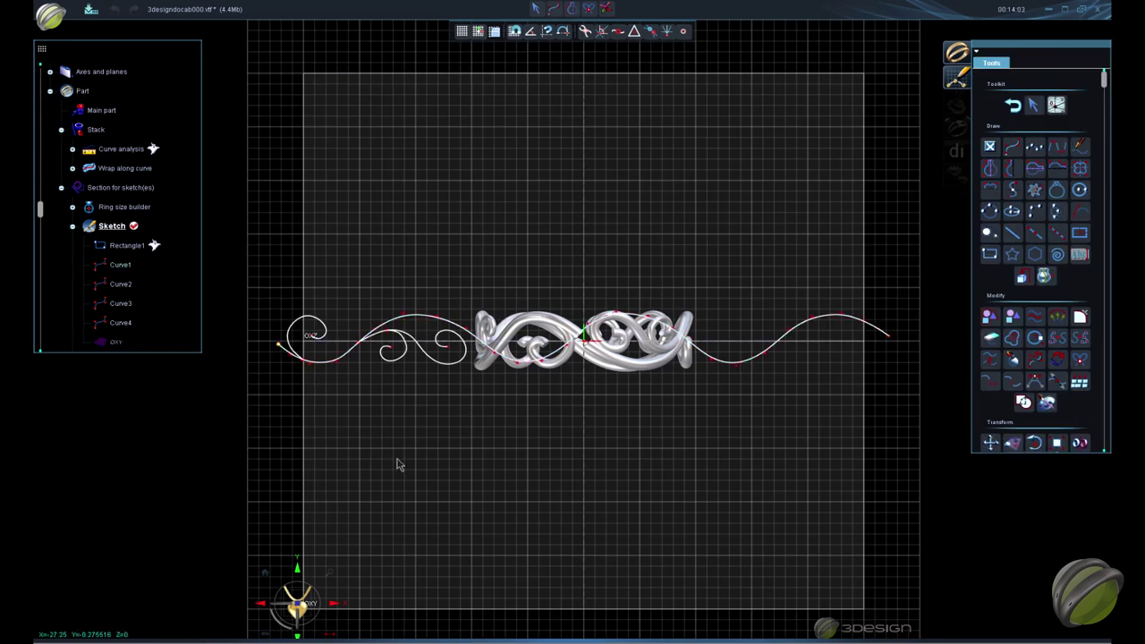
# Nudge the main vine curve's start point to Y -0.276 mm and its end point to Y 0.576 mm, and regenerate the wrap
pyautogui.press('Up')
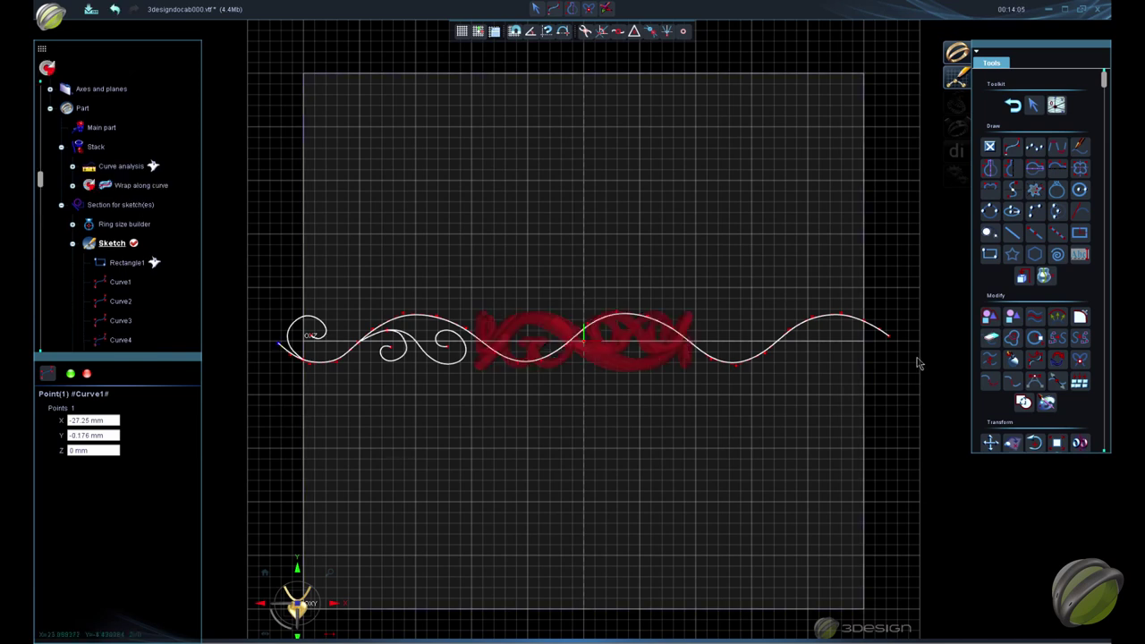
pyautogui.click(888, 337)
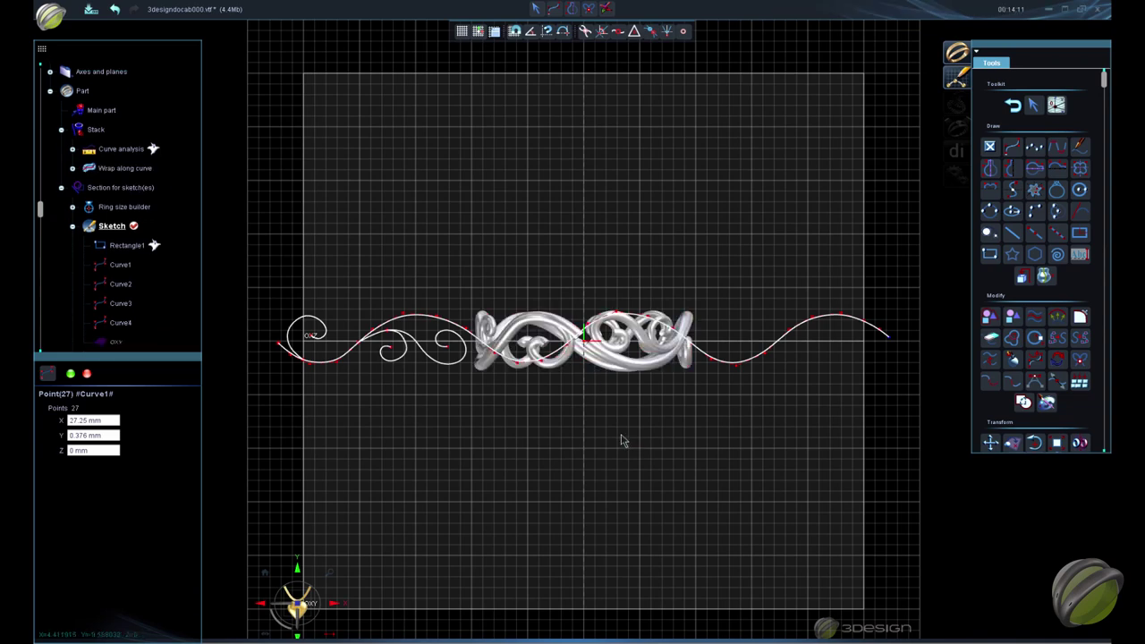
pyautogui.scroll(8, 621, 439)
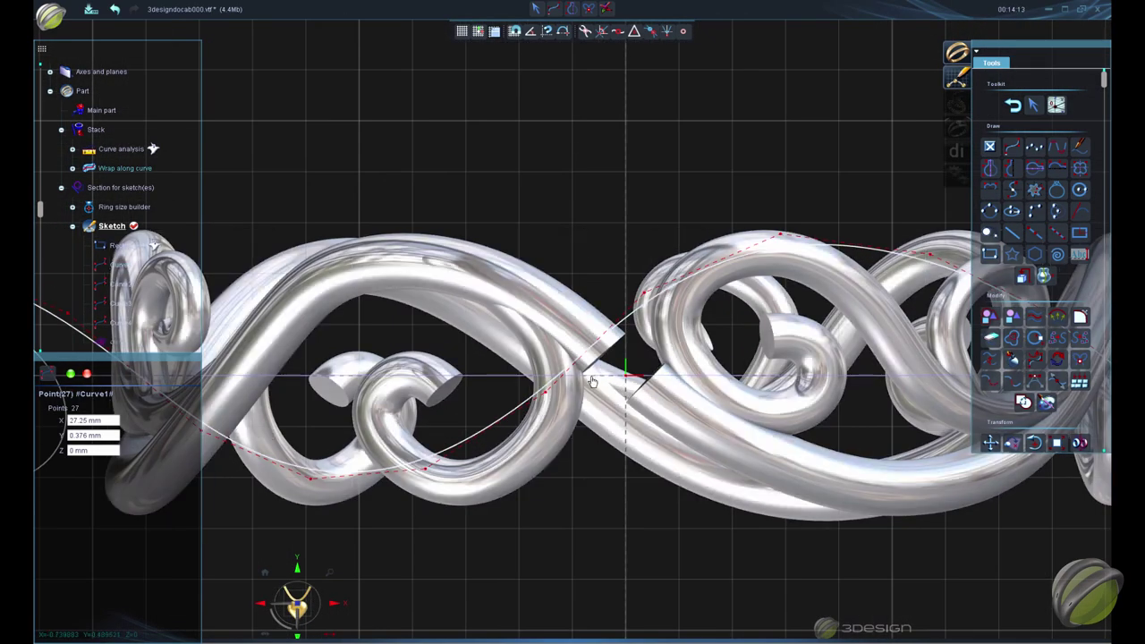
pyautogui.scroll(-10, 585, 375)
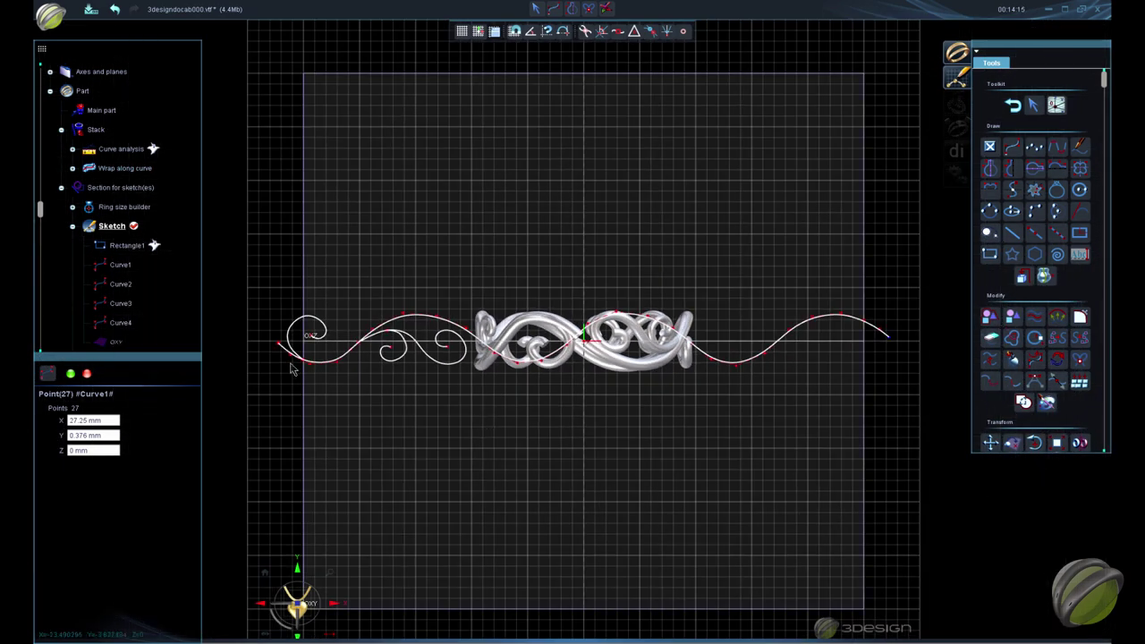
pyautogui.click(280, 344)
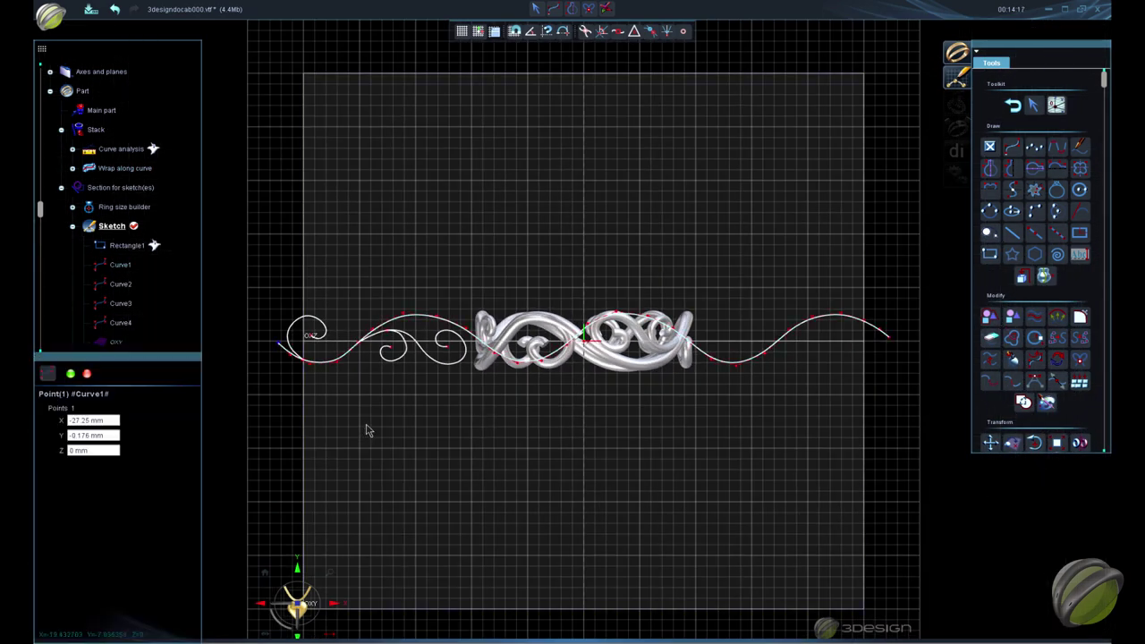
pyautogui.click(888, 337)
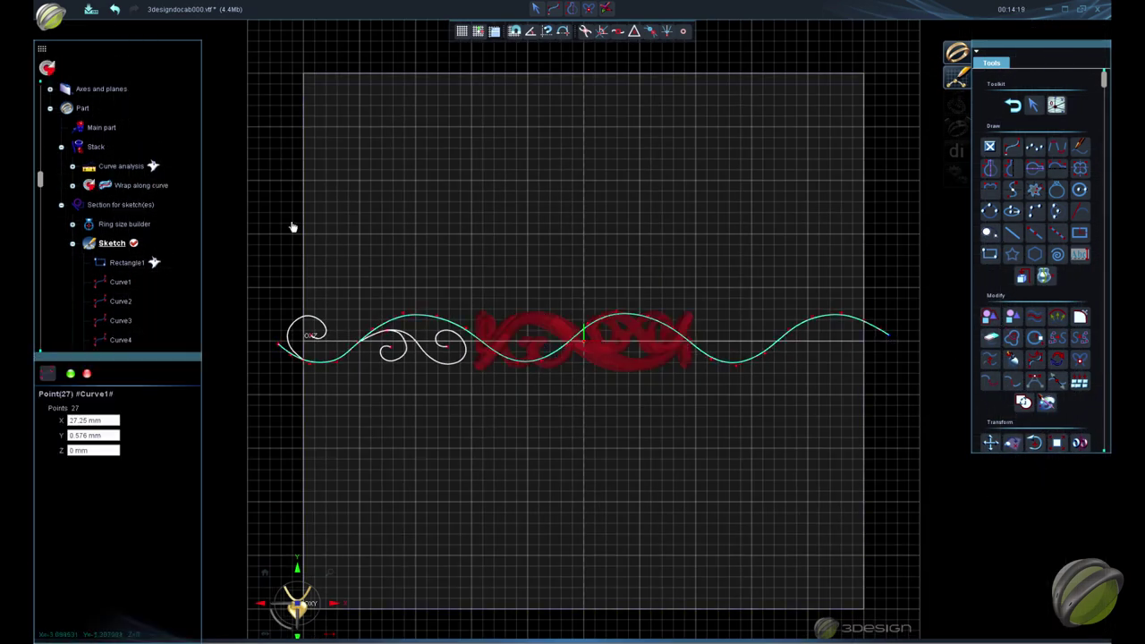
pyautogui.click(47, 71)
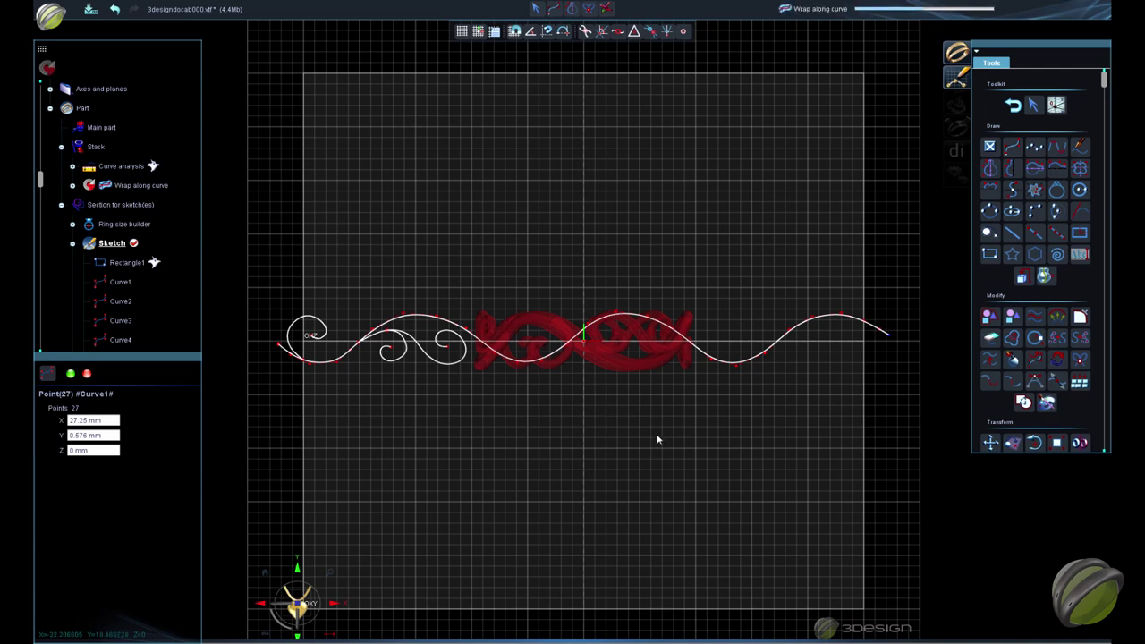
# Lower the main vine curve's start point to about Y -0.476 mm, nudge its end point further up, and regenerate the wrap
pyautogui.scroll(5, 599, 419)
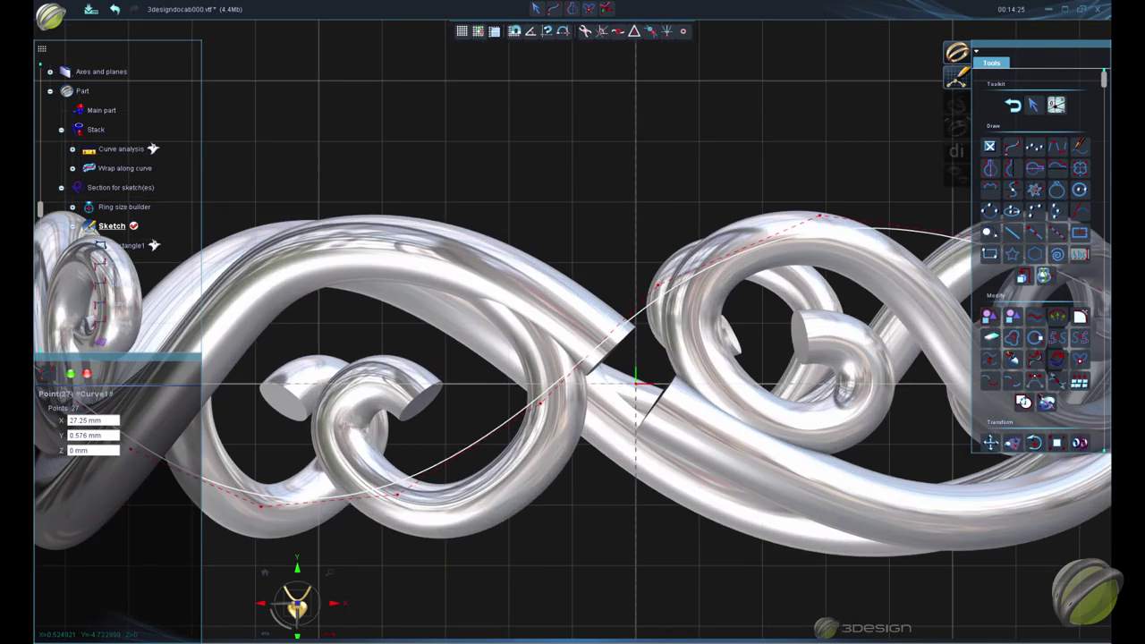
pyautogui.scroll(-8, 598, 420)
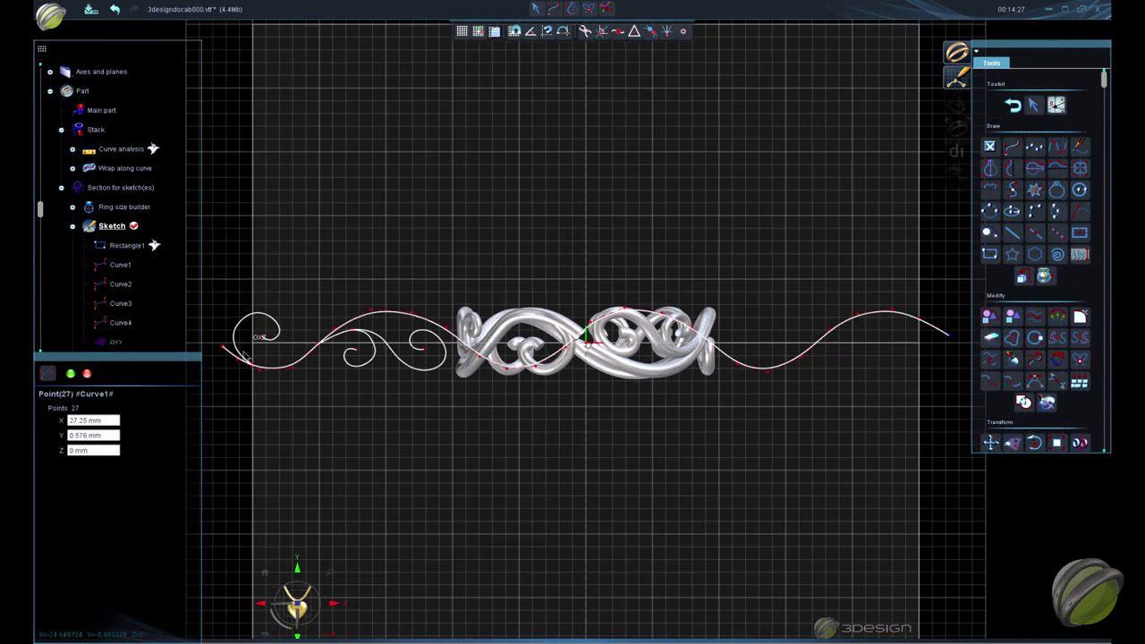
pyautogui.click(223, 347)
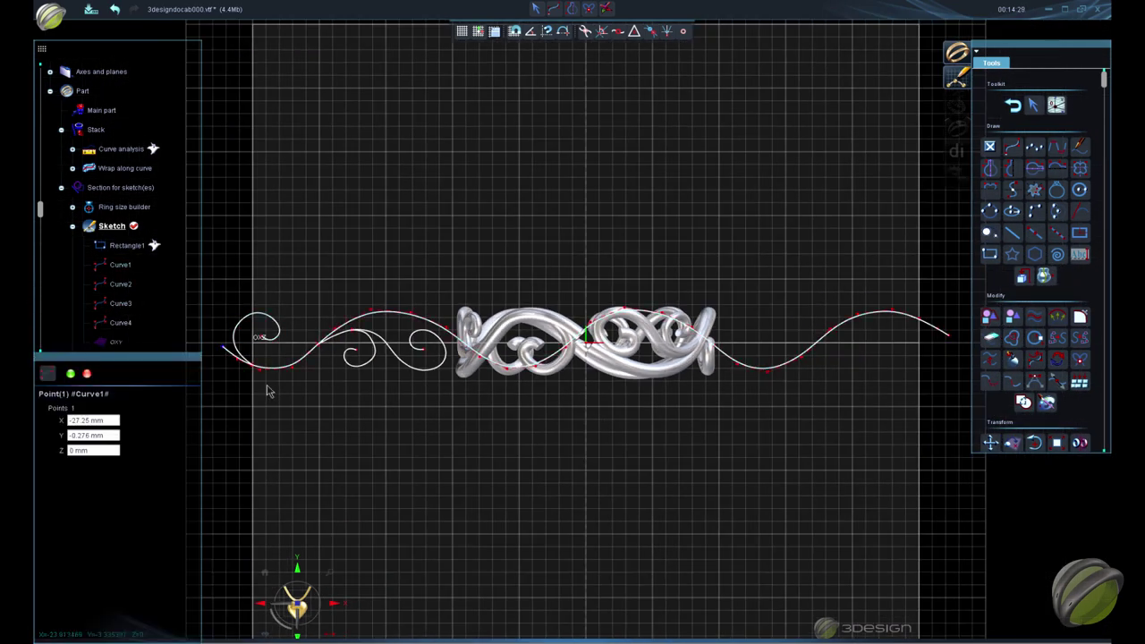
pyautogui.click(949, 337)
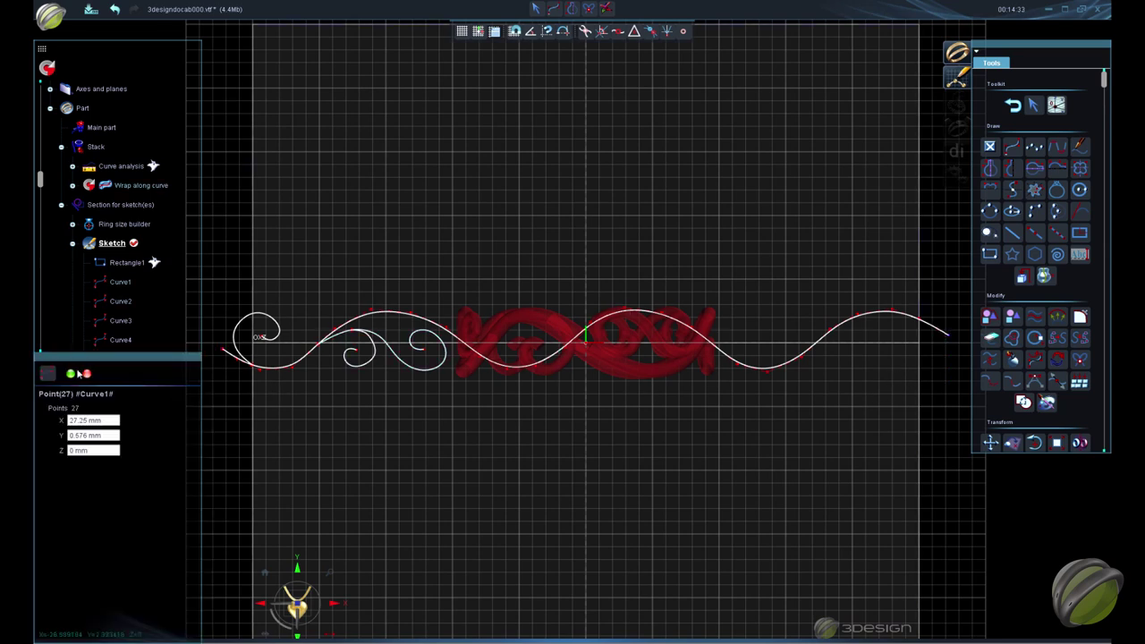
pyautogui.click(71, 374)
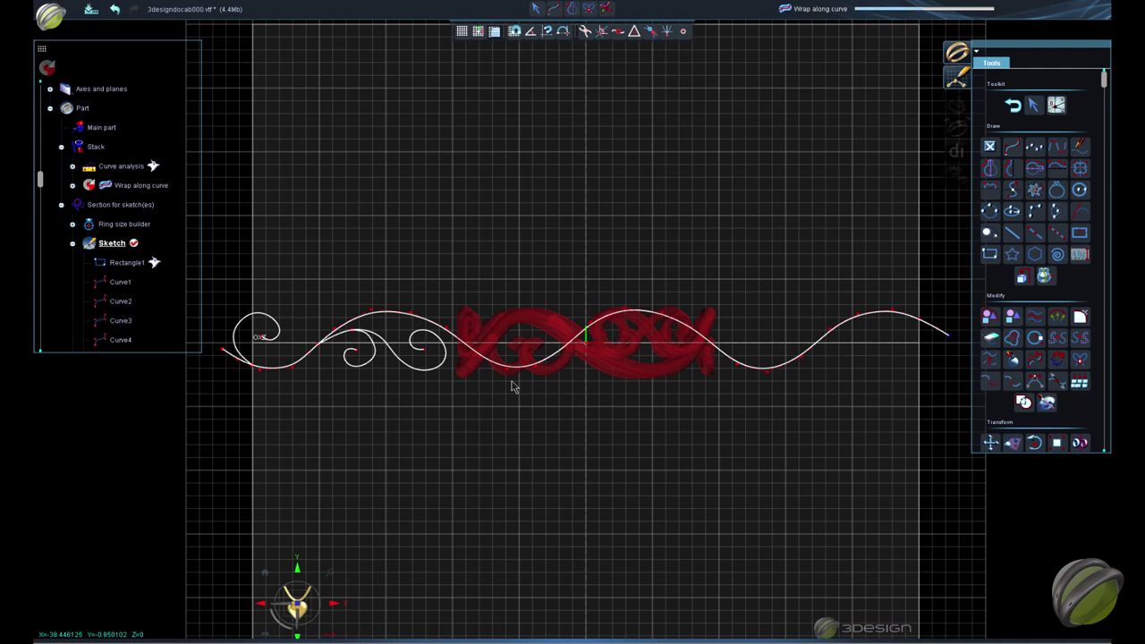
# Set the Y coordinate of the main vine curve's start point to 0 mm
pyautogui.scroll(5, 584, 411)
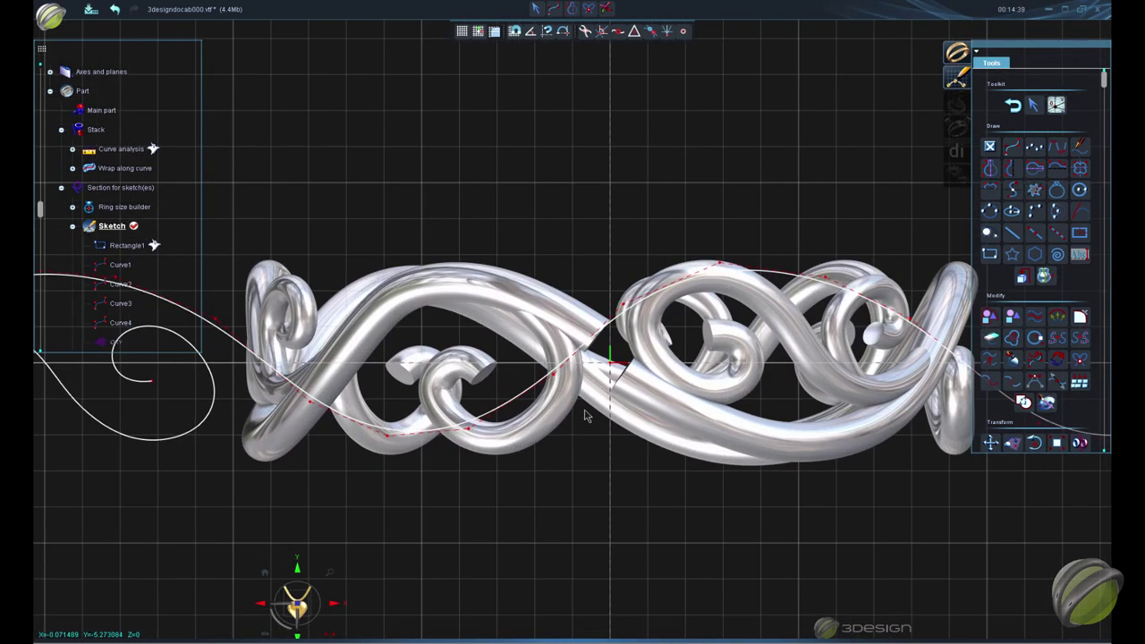
pyautogui.scroll(-5, 584, 412)
pyautogui.click(225, 351)
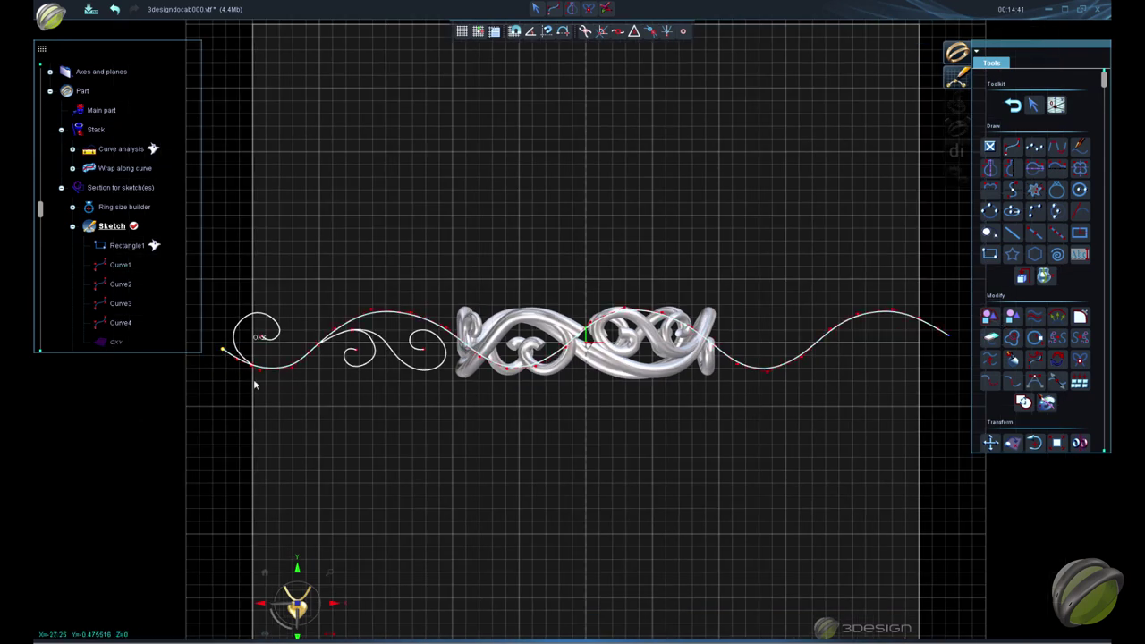
pyautogui.tripleClick(110, 436)
pyautogui.write('0')
pyautogui.press('Tab')
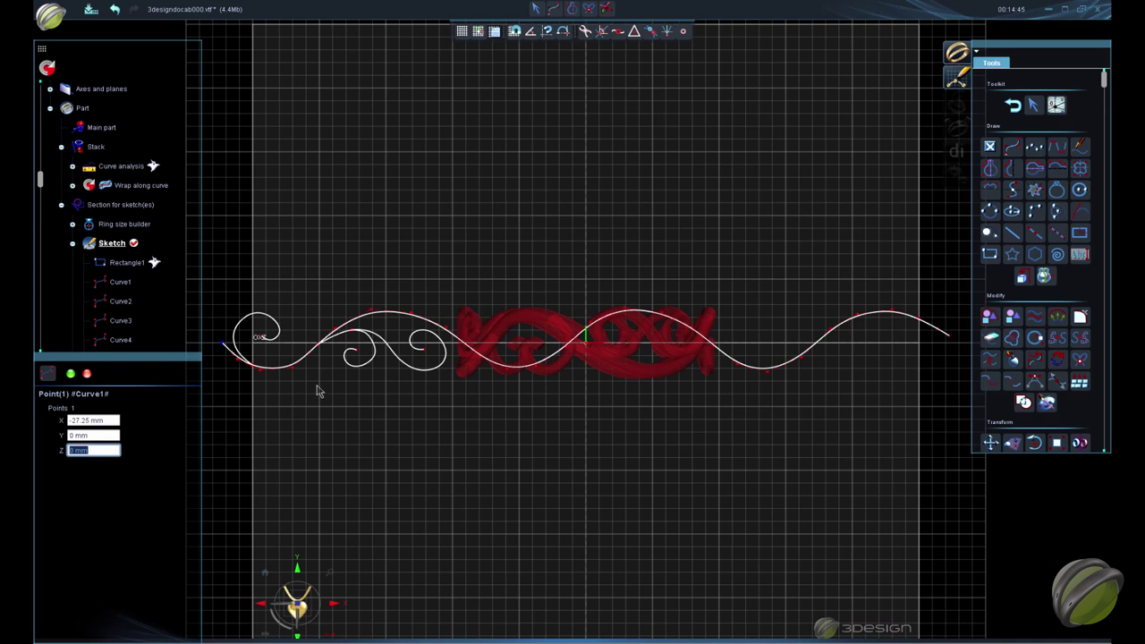
pyautogui.scroll(-1, 724, 429)
# Set the Y coordinate of the main vine curve's end point to 0 mm and regenerate the wrap
pyautogui.click(837, 335)
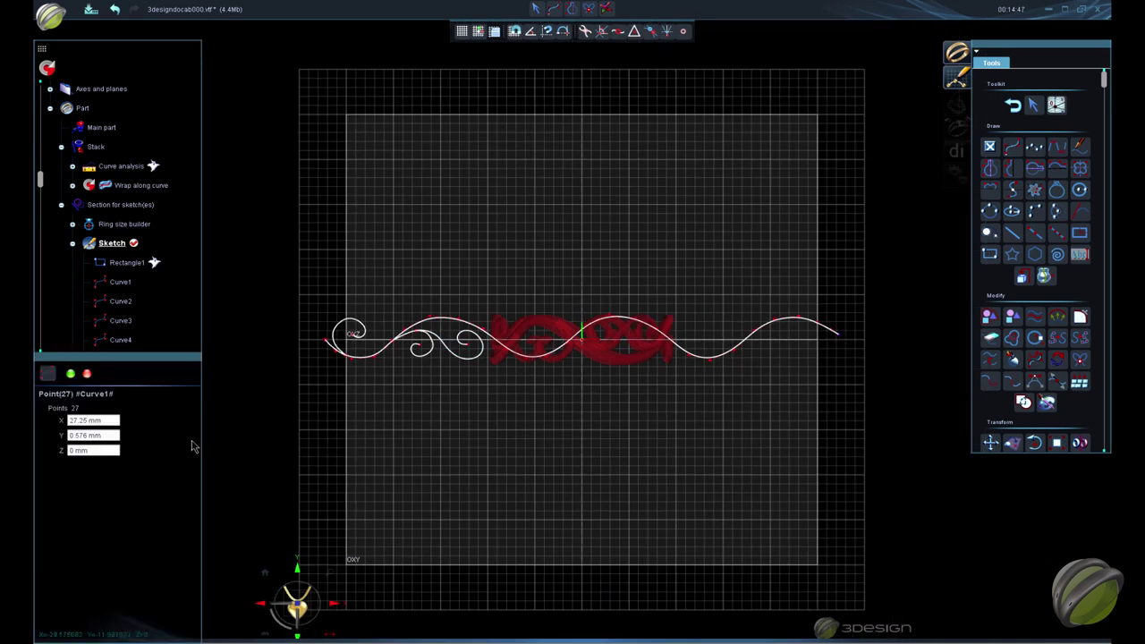
pyautogui.tripleClick(102, 436)
pyautogui.write('0')
pyautogui.press('Tab')
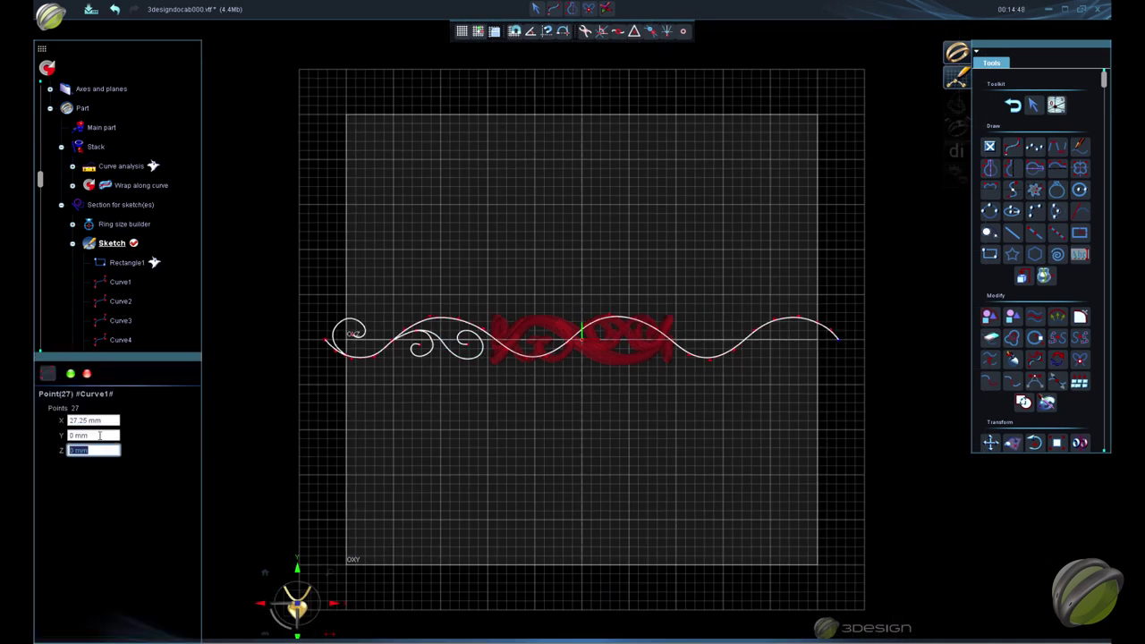
pyautogui.click(71, 375)
pyautogui.click(48, 72)
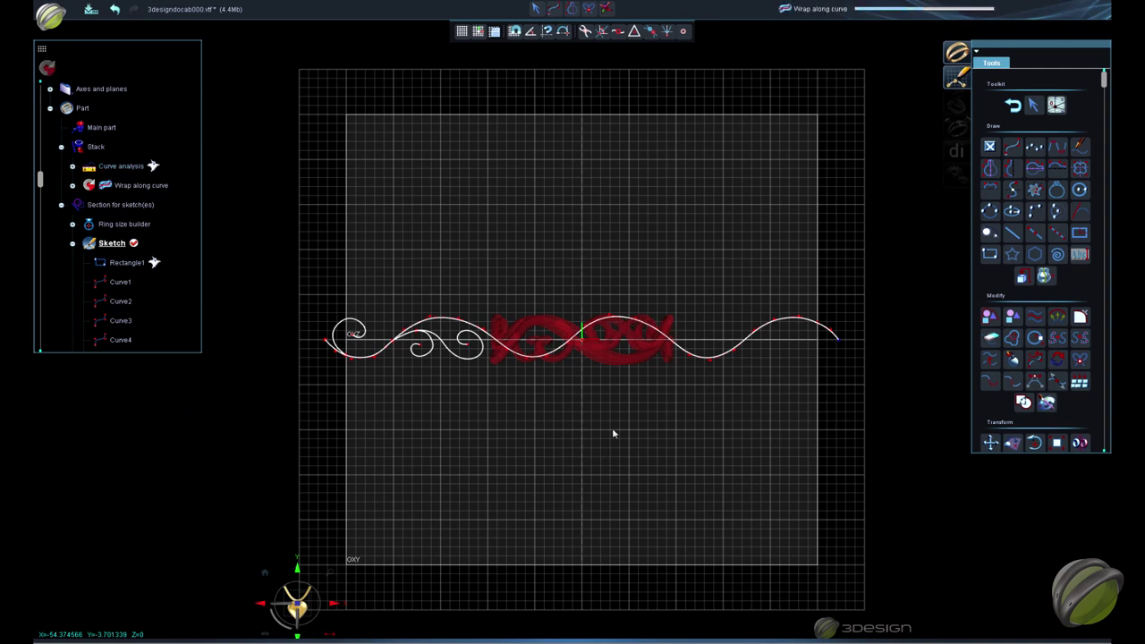
# Nudge the vine curve's start point slightly below the axis, raise its end point to Y 0.2 mm, and regenerate the wrap
pyautogui.scroll(5, 598, 345)
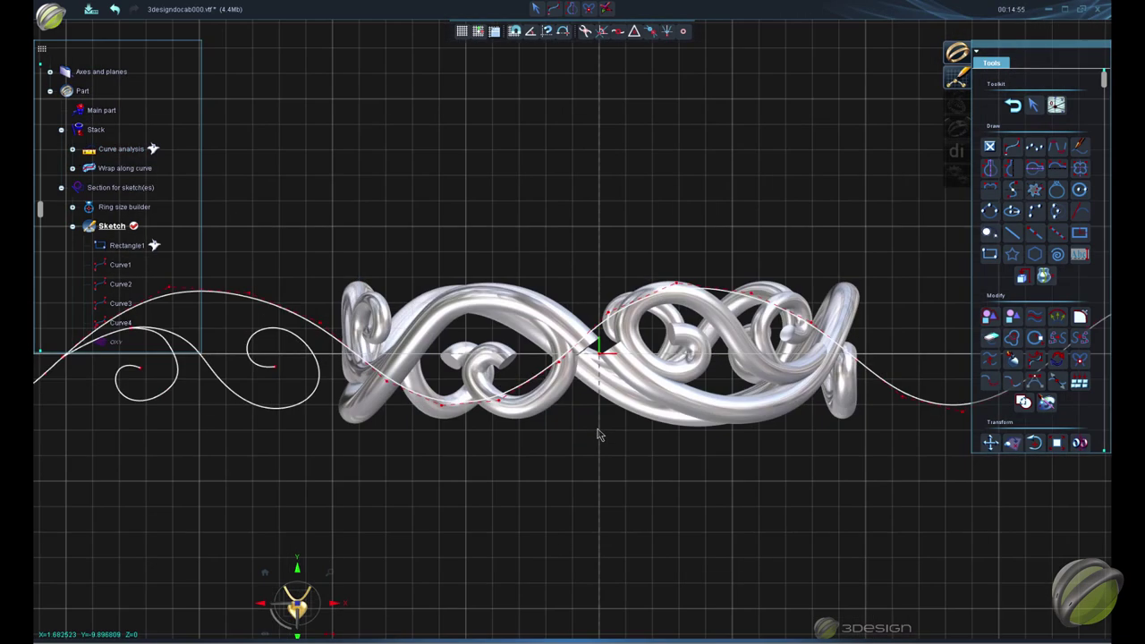
pyautogui.scroll(-5, 609, 363)
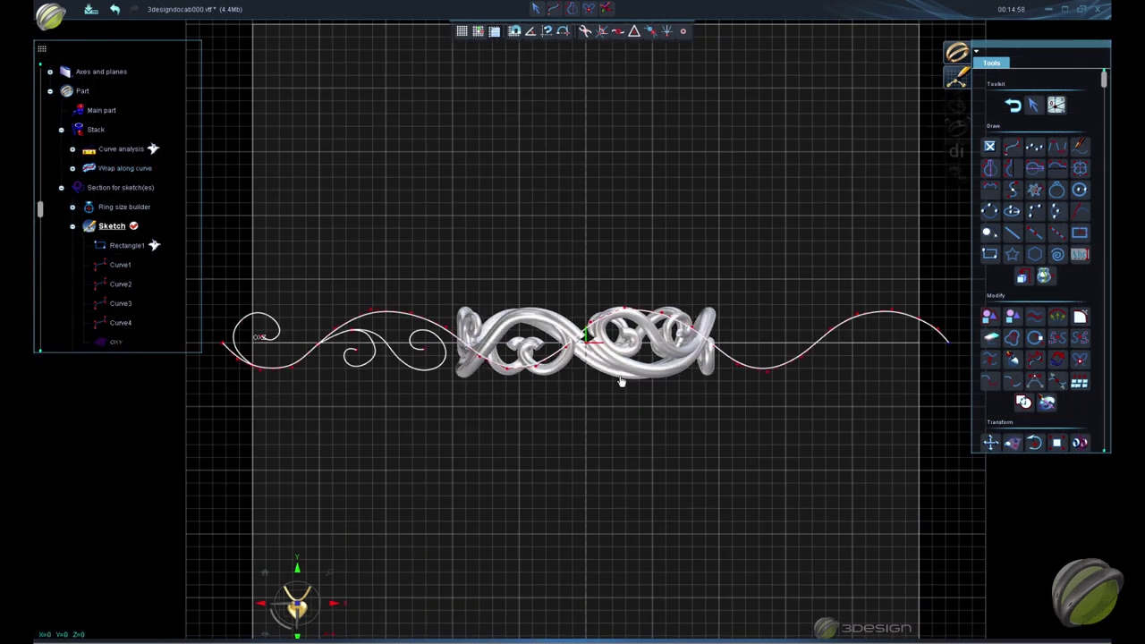
pyautogui.click(224, 343)
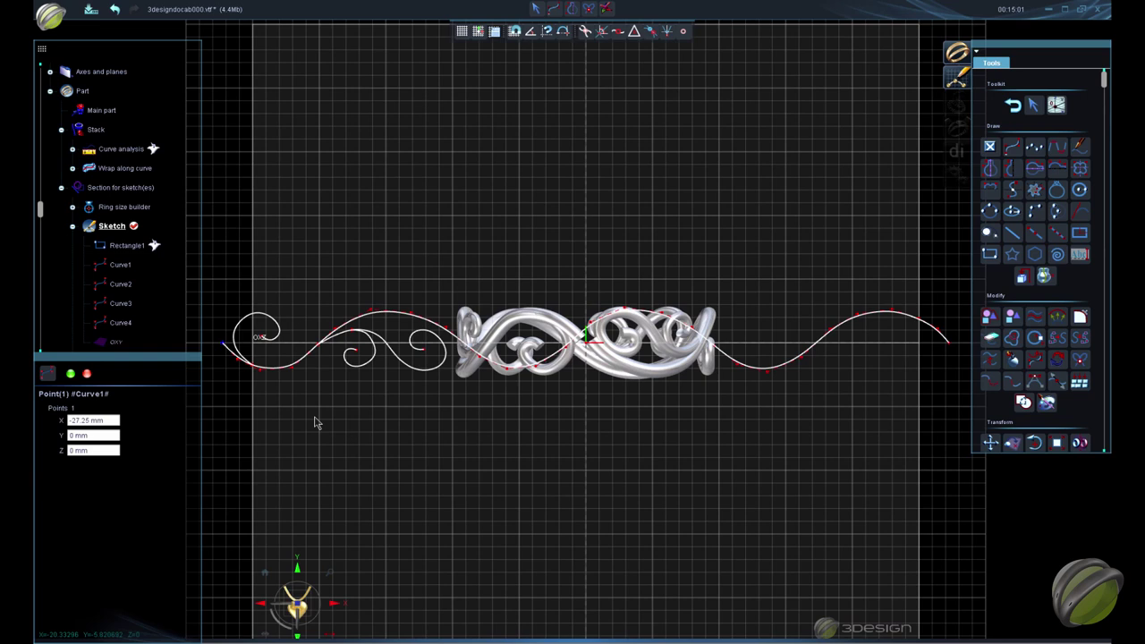
pyautogui.click(949, 342)
pyautogui.press('Up')
pyautogui.click(49, 70)
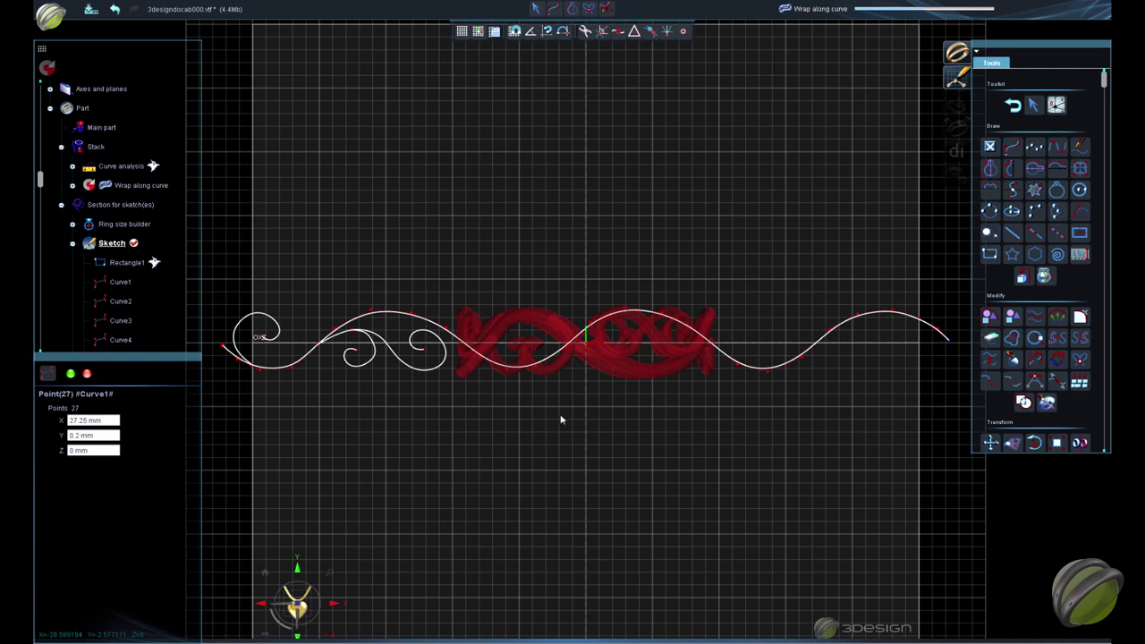
# Lower the vine curve's start point a little further, raise its end point to Y 0.4 mm, and regenerate the wrap
pyautogui.scroll(6, 570, 419)
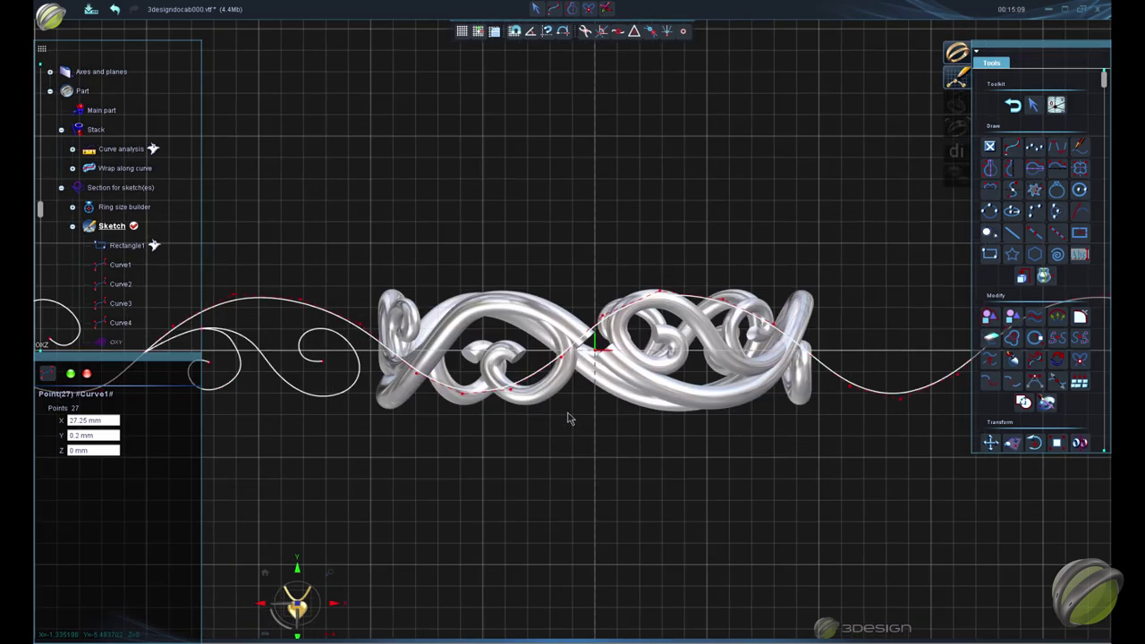
pyautogui.scroll(-5, 571, 419)
pyautogui.scroll(-1, 569, 414)
pyautogui.click(223, 347)
pyautogui.click(949, 339)
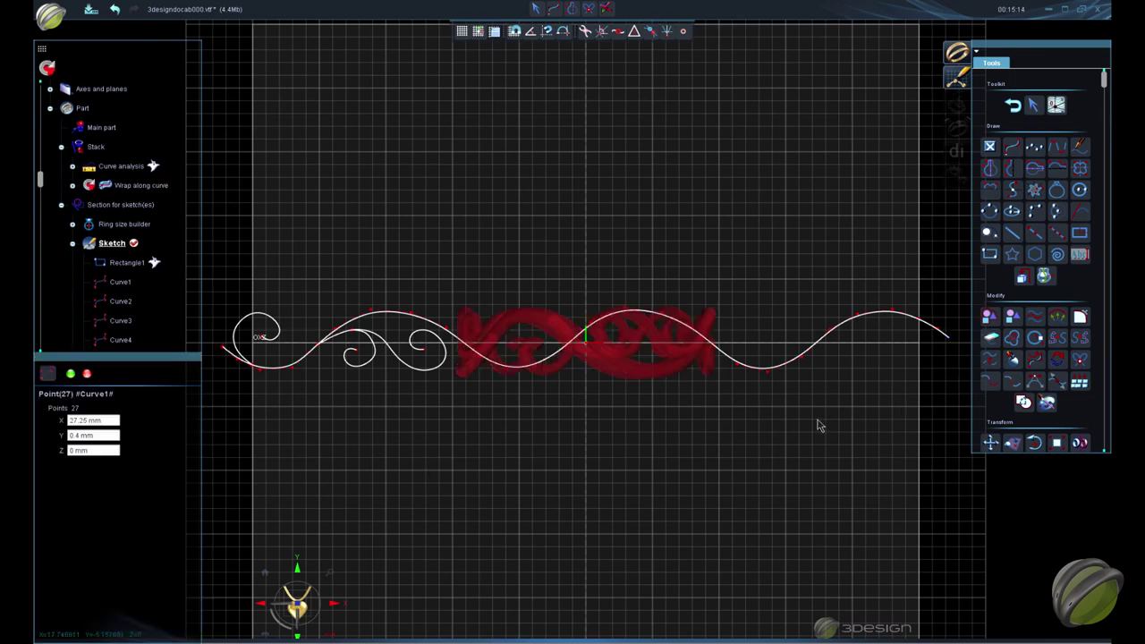
pyautogui.click(71, 373)
pyautogui.click(47, 69)
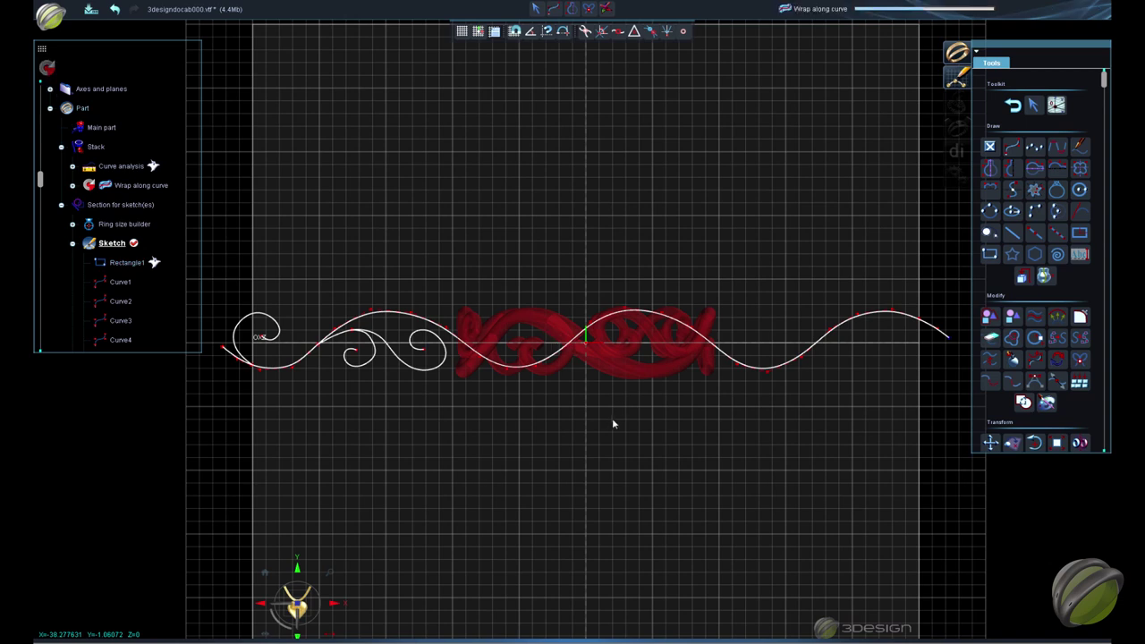
# Examine from the front and at an angle how the wrapped vine's two ends line up at the ring's seam
pyautogui.scroll(3, 593, 420)
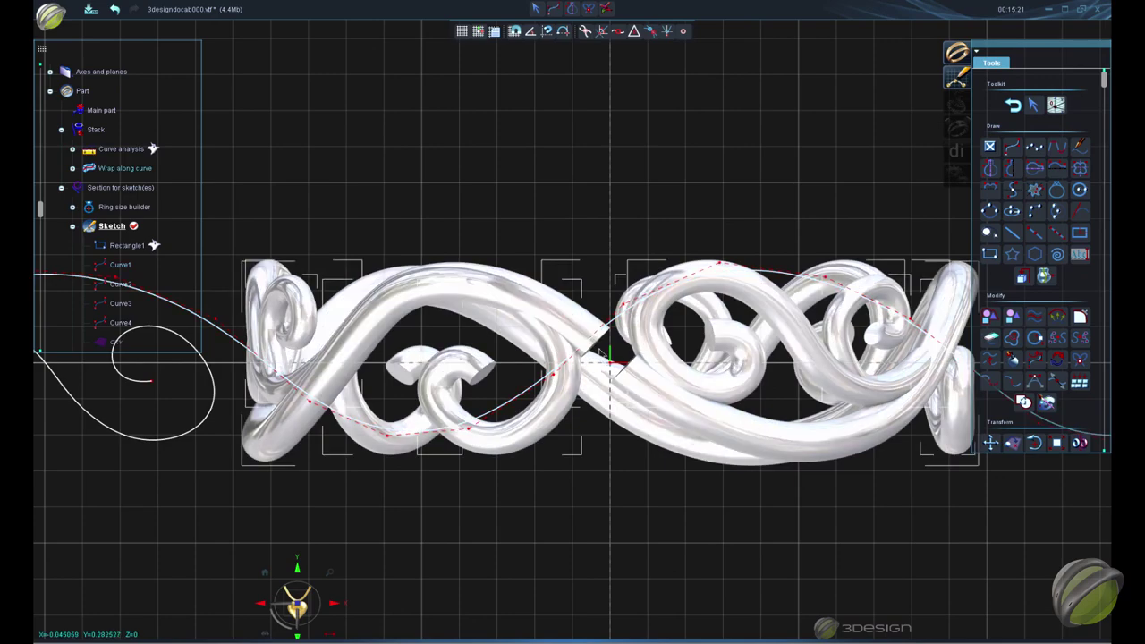
pyautogui.click(632, 465)
pyautogui.moveTo(586, 470); pyautogui.dragTo(614, 455, button='middle')
pyautogui.scroll(1, 610, 453)
pyautogui.scroll(-1, 609, 451)
pyautogui.scroll(-3, 606, 452)
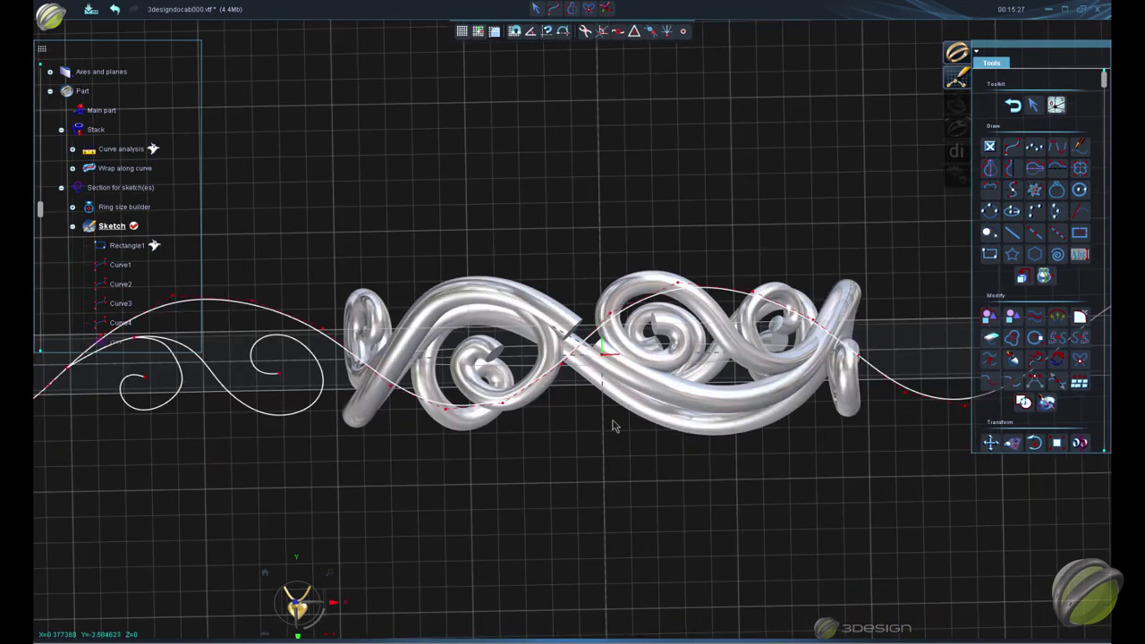
pyautogui.scroll(5, 615, 377)
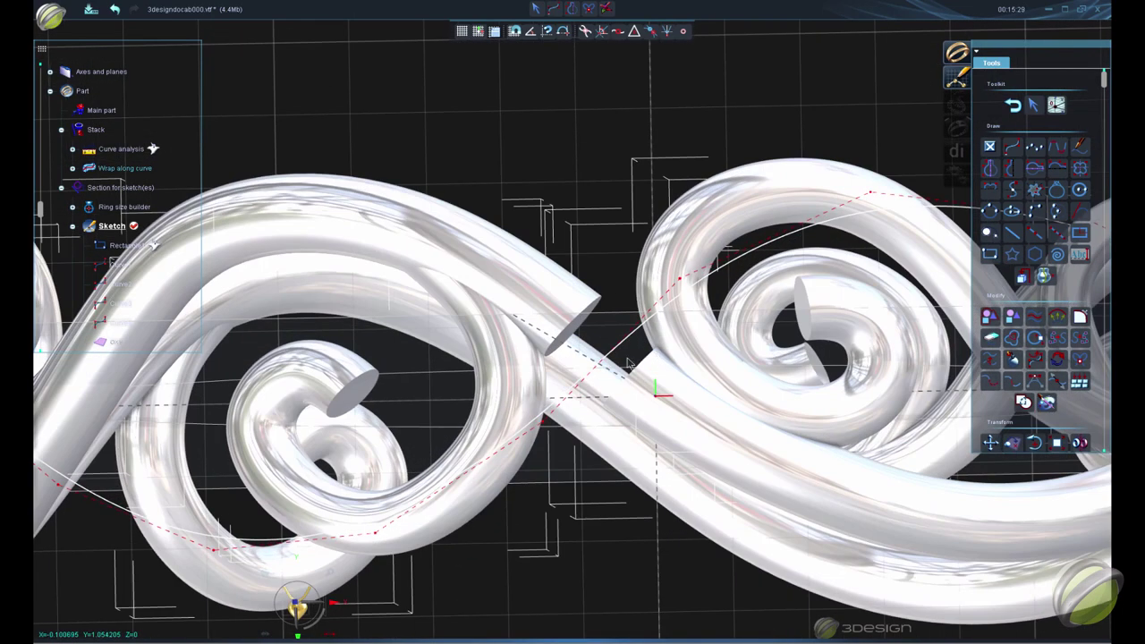
pyautogui.scroll(-5, 632, 381)
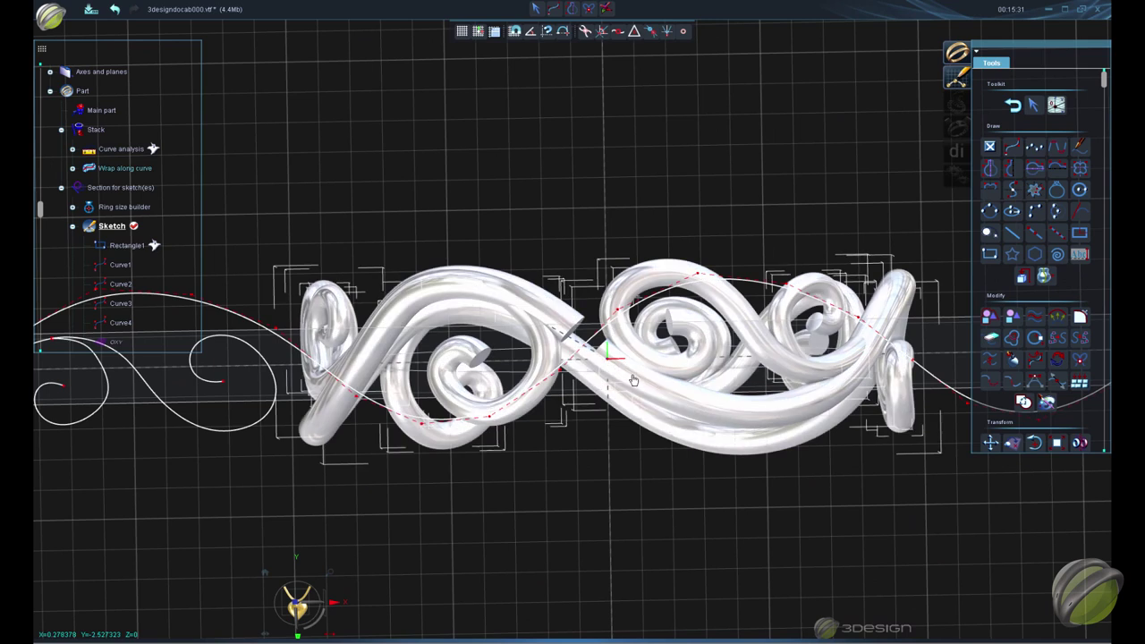
# Leave the sketch and filter the main vine out of the wrapped ring, putting the curls and vine in separate subgroups
pyautogui.click(1017, 109)
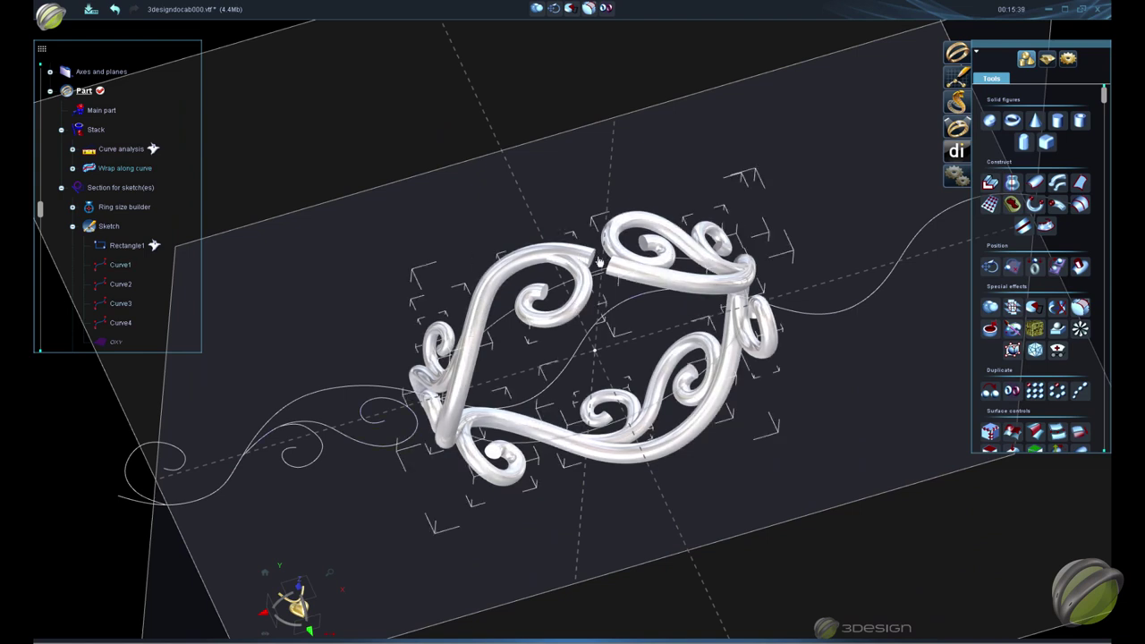
pyautogui.click(687, 293)
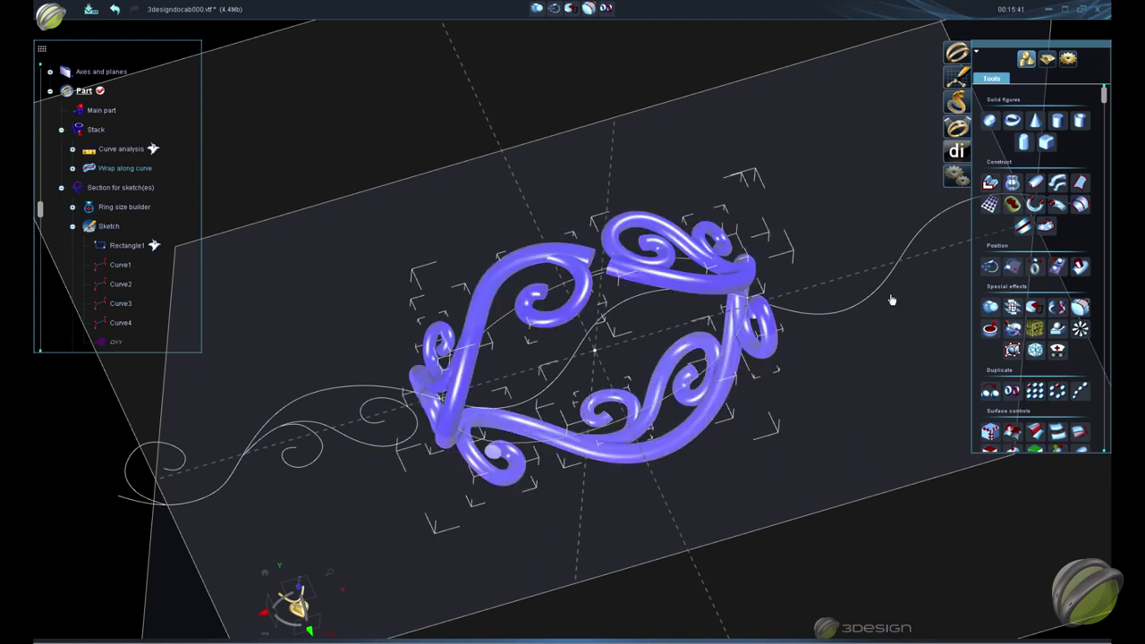
pyautogui.scroll(-5, 1038, 349)
pyautogui.scroll(-3, 1062, 343)
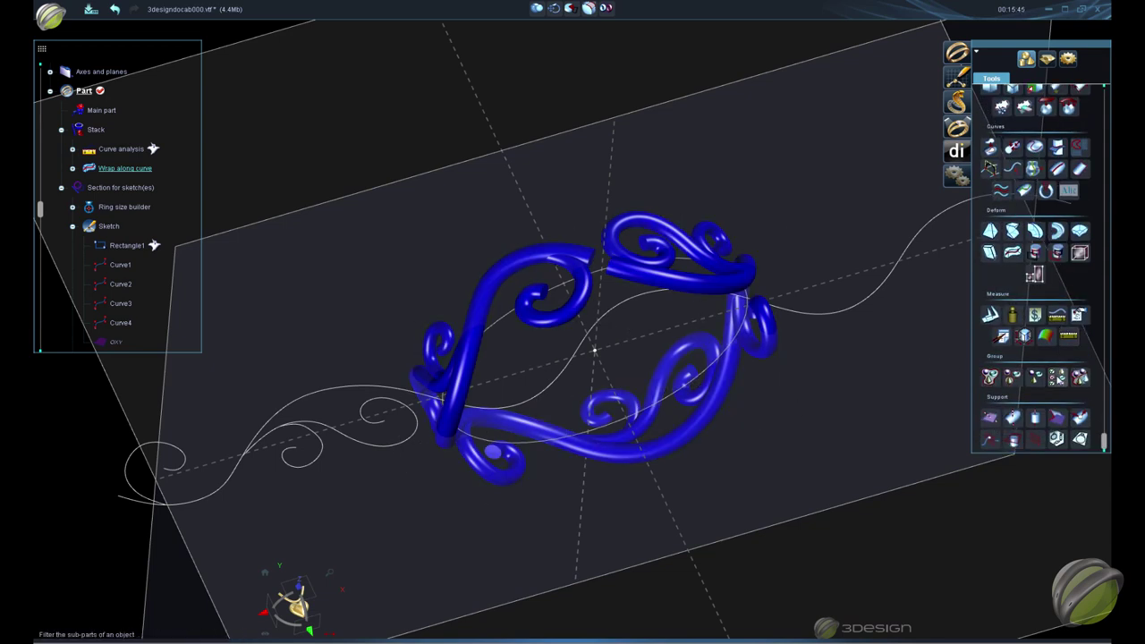
pyautogui.click(1059, 379)
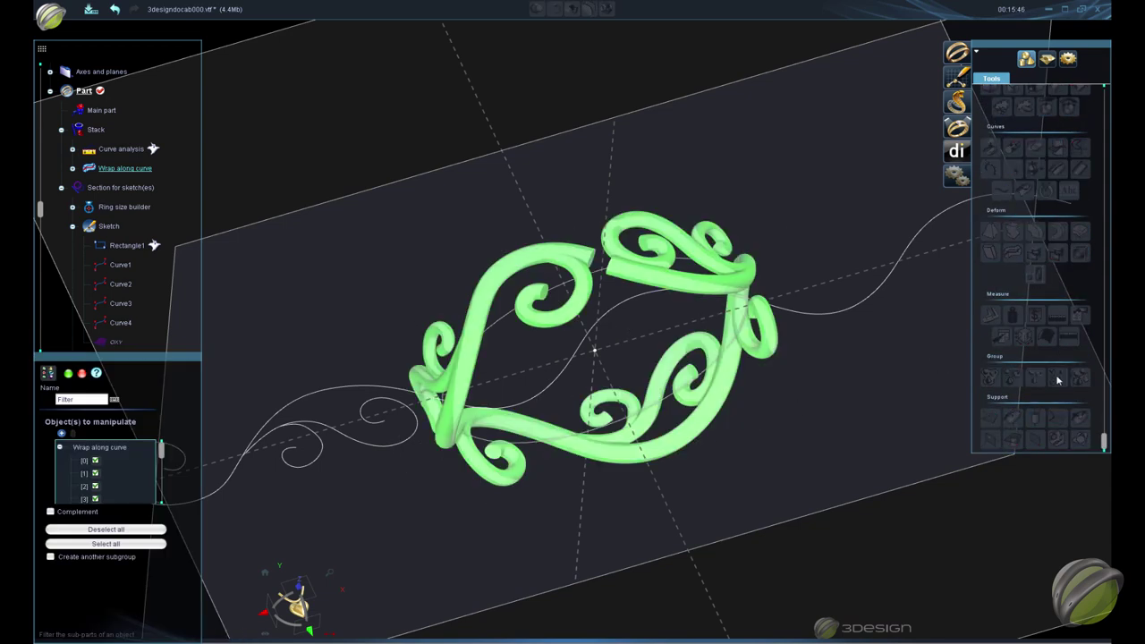
pyautogui.click(478, 309)
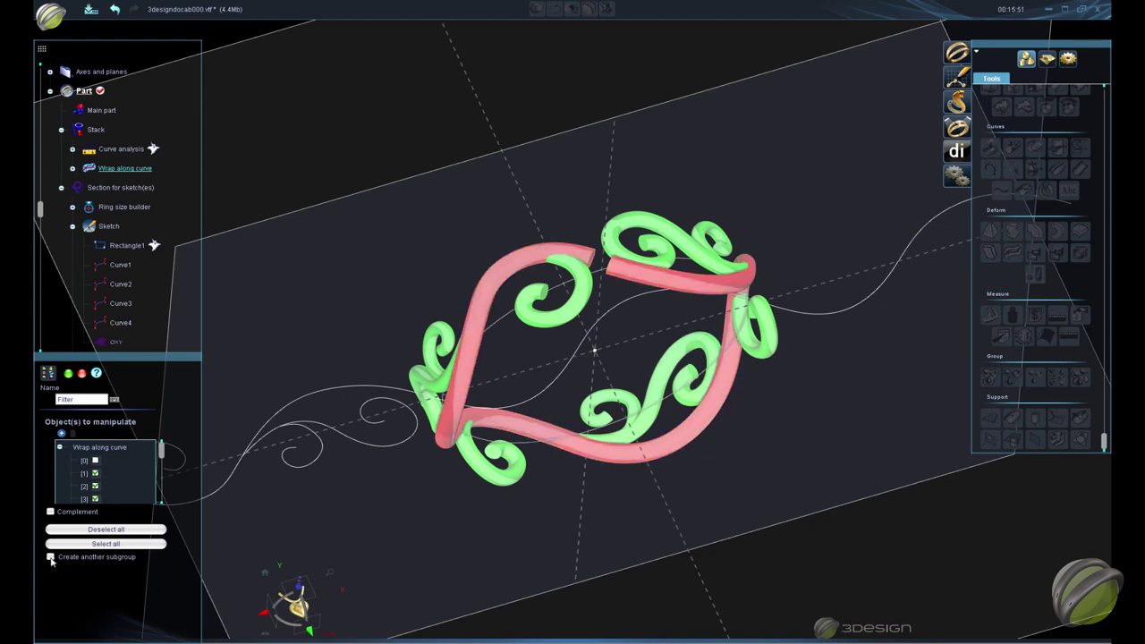
pyautogui.click(68, 373)
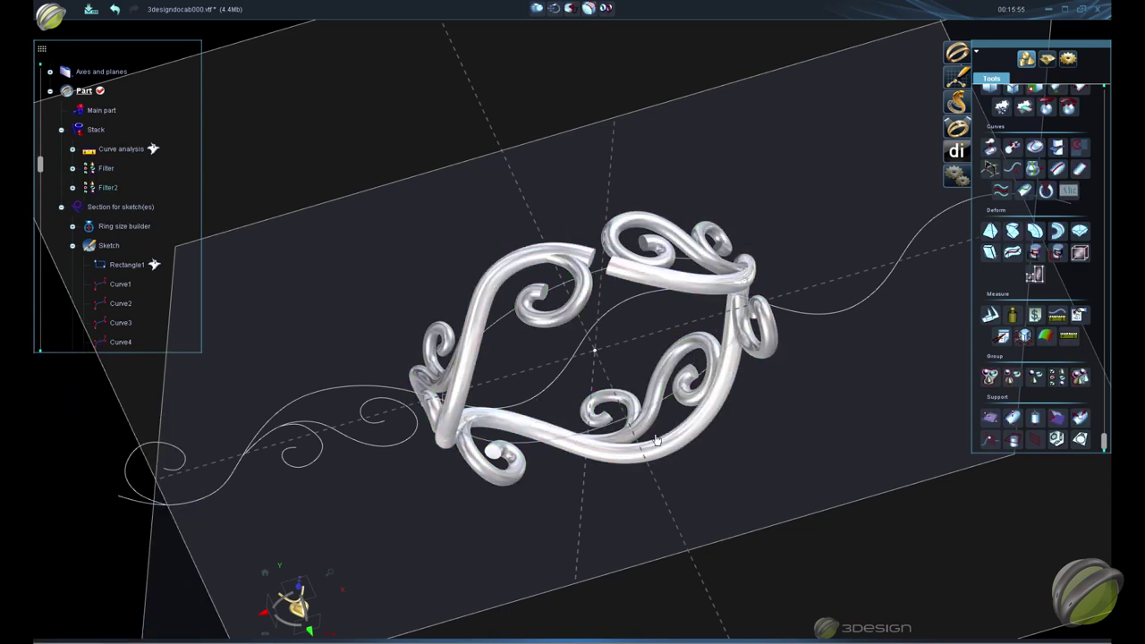
# Remove the two end-cap faces from the main vine on both sides of the seam, without keeping the original
pyautogui.click(591, 261)
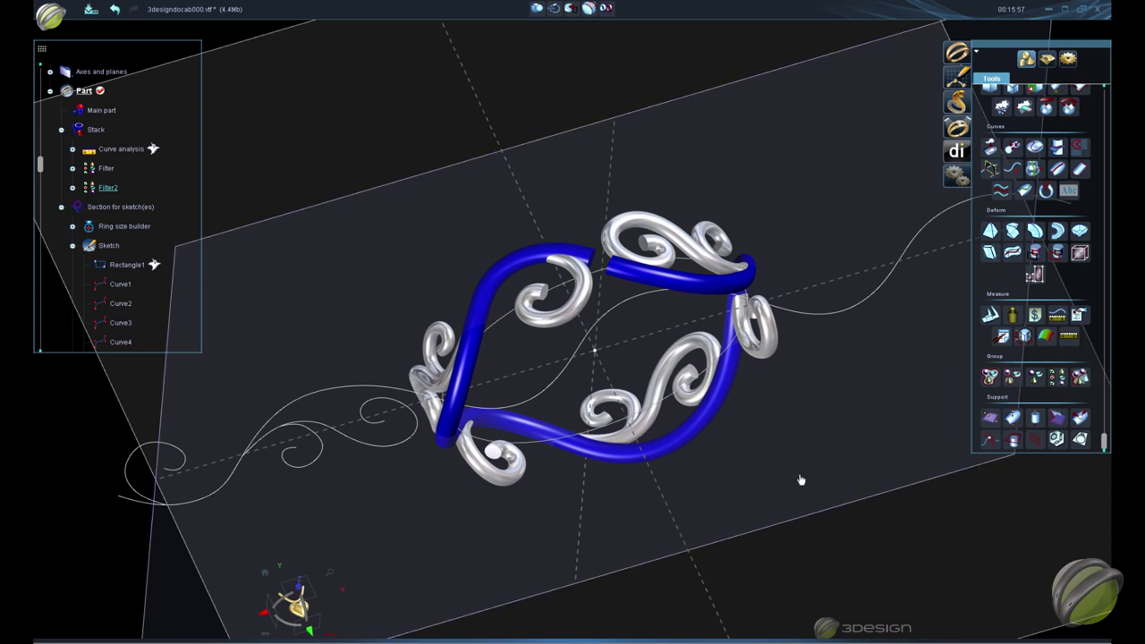
pyautogui.moveTo(685, 332); pyautogui.dragTo(677, 402, button='middle')
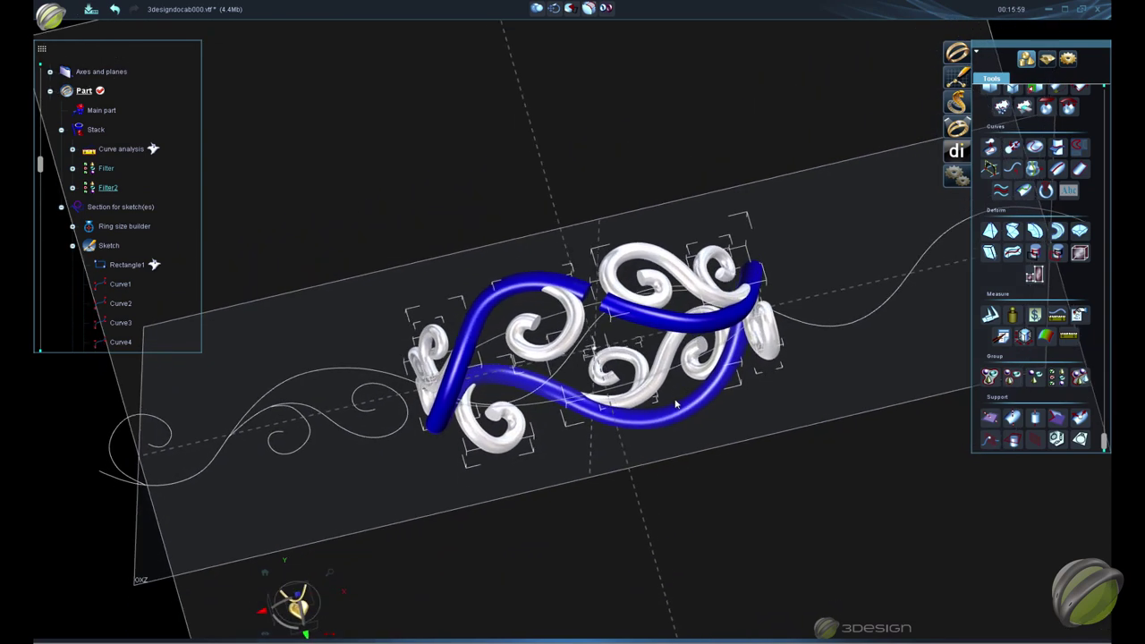
pyautogui.scroll(5, 673, 466)
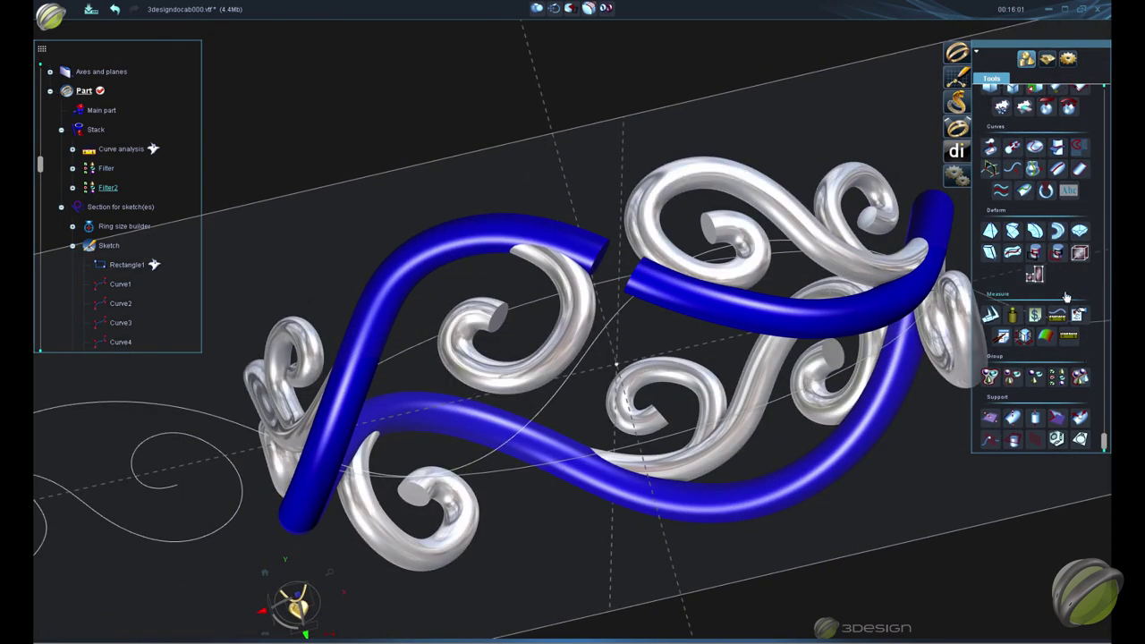
pyautogui.scroll(2, 1045, 278)
pyautogui.click(990, 175)
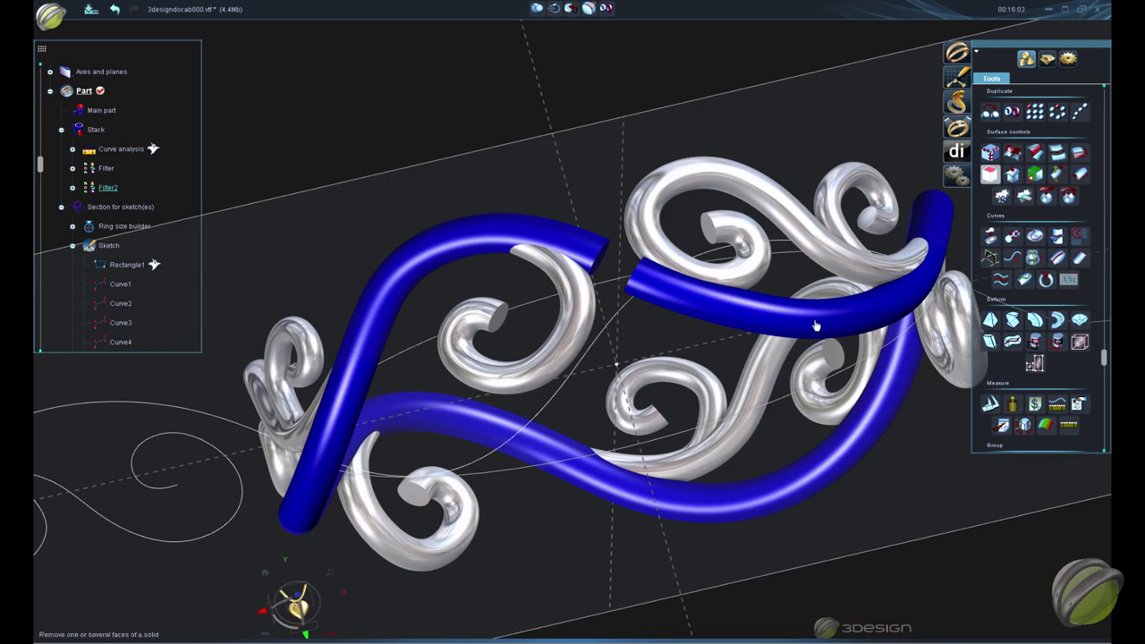
pyautogui.moveTo(640, 391); pyautogui.dragTo(504, 192, button='middle')
pyautogui.click(481, 145)
pyautogui.moveTo(530, 304); pyautogui.dragTo(803, 235, button='middle')
pyautogui.click(794, 210)
pyautogui.moveTo(877, 459); pyautogui.dragTo(578, 391, button='middle')
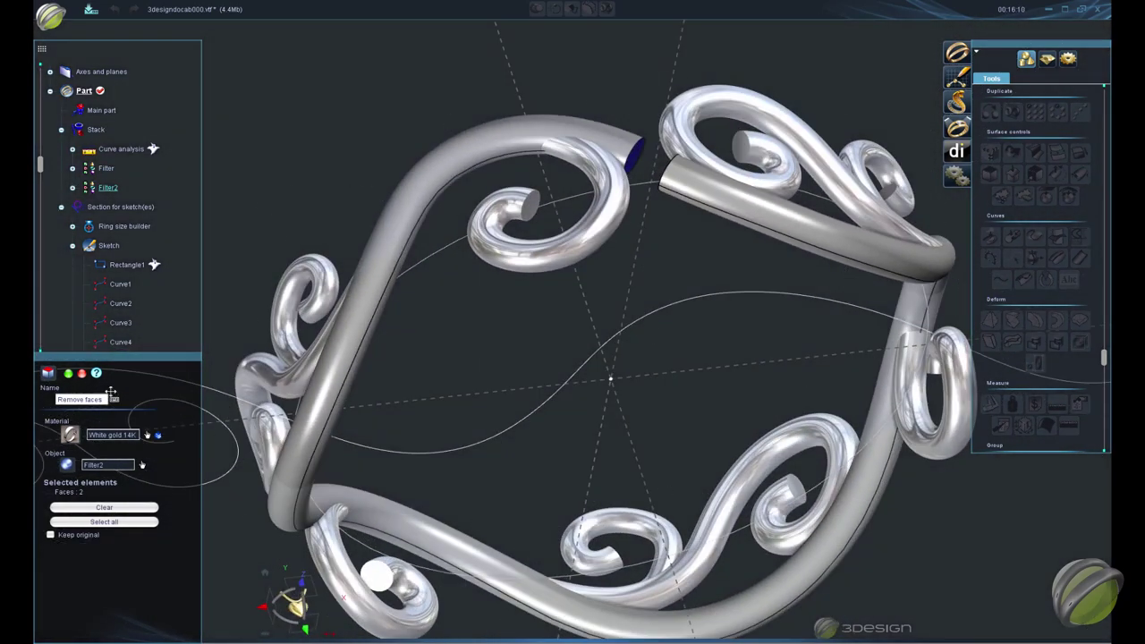
pyautogui.click(71, 374)
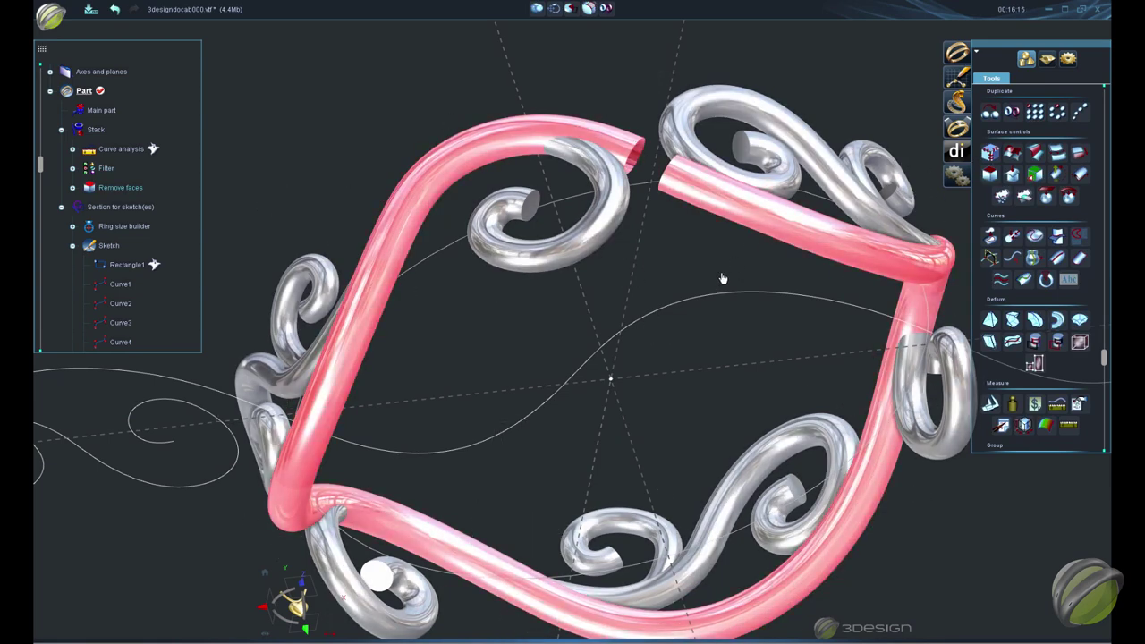
# Extract the two edges of the open vine end beside the inner-hanging curl as curves
pyautogui.click(652, 165)
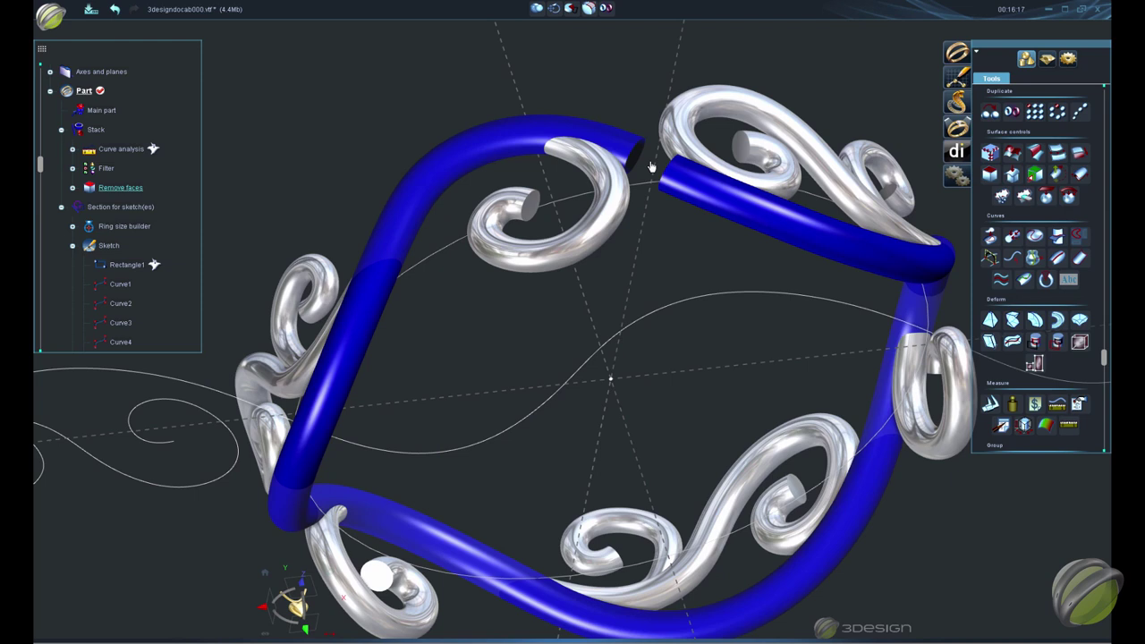
pyautogui.click(1035, 259)
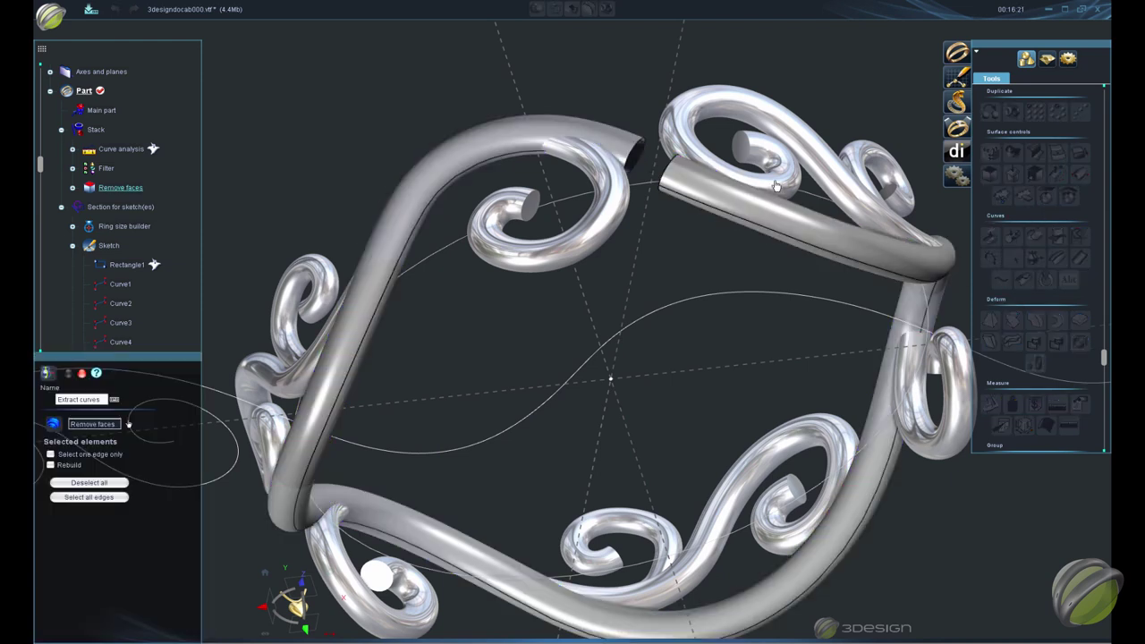
pyautogui.click(634, 154)
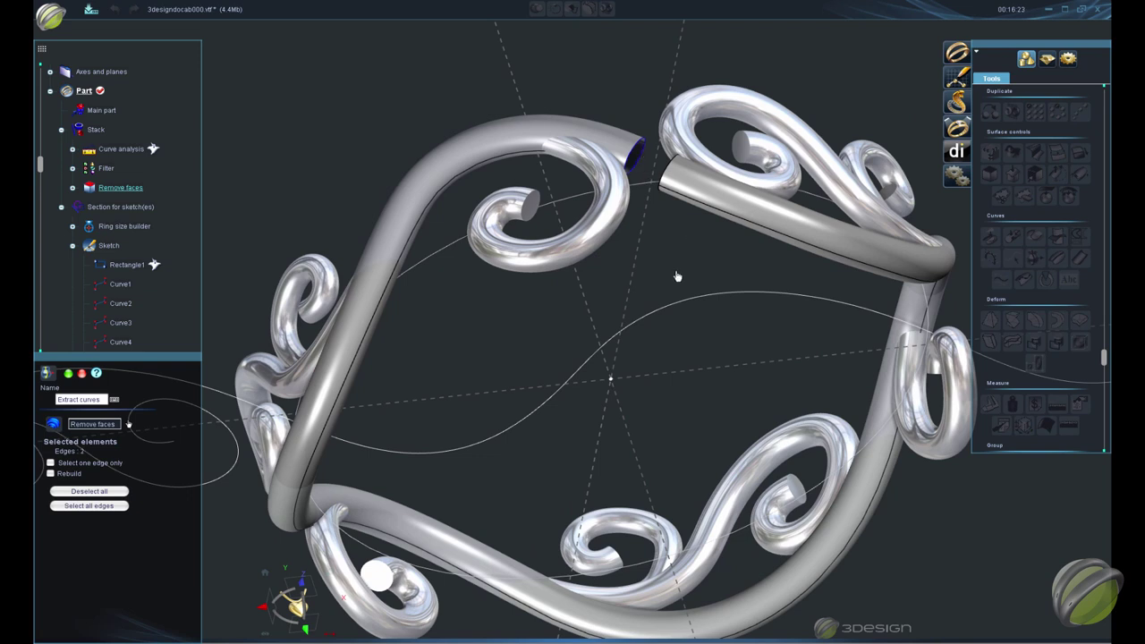
pyautogui.click(632, 159)
pyautogui.click(68, 374)
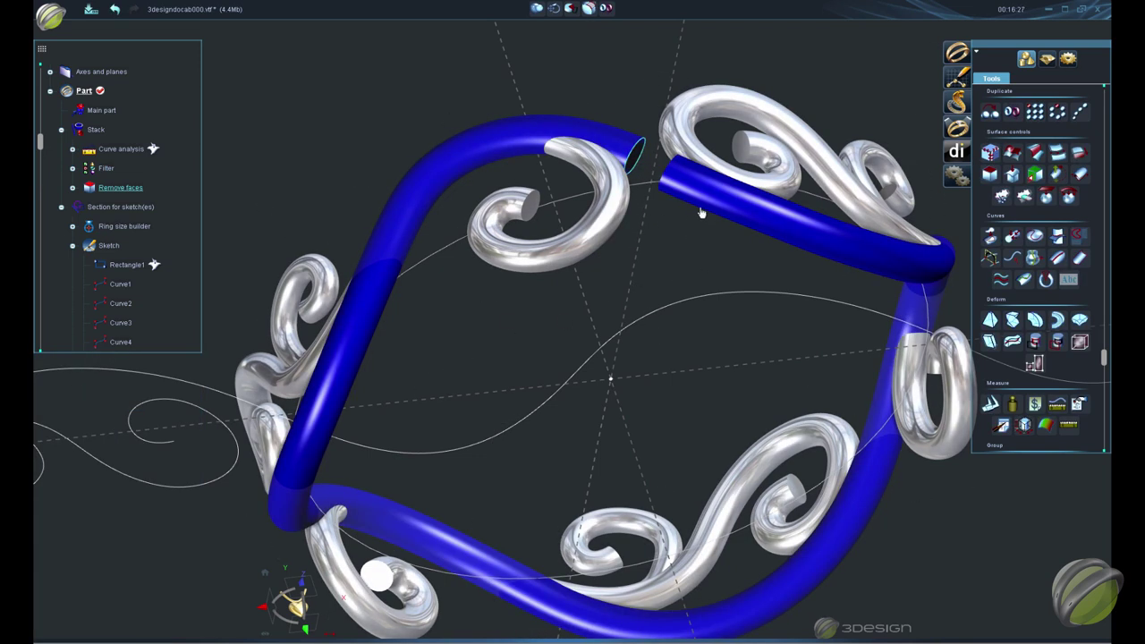
# Extract the two edges of the opposite open vine end across the seam gap as curves
pyautogui.click(1035, 258)
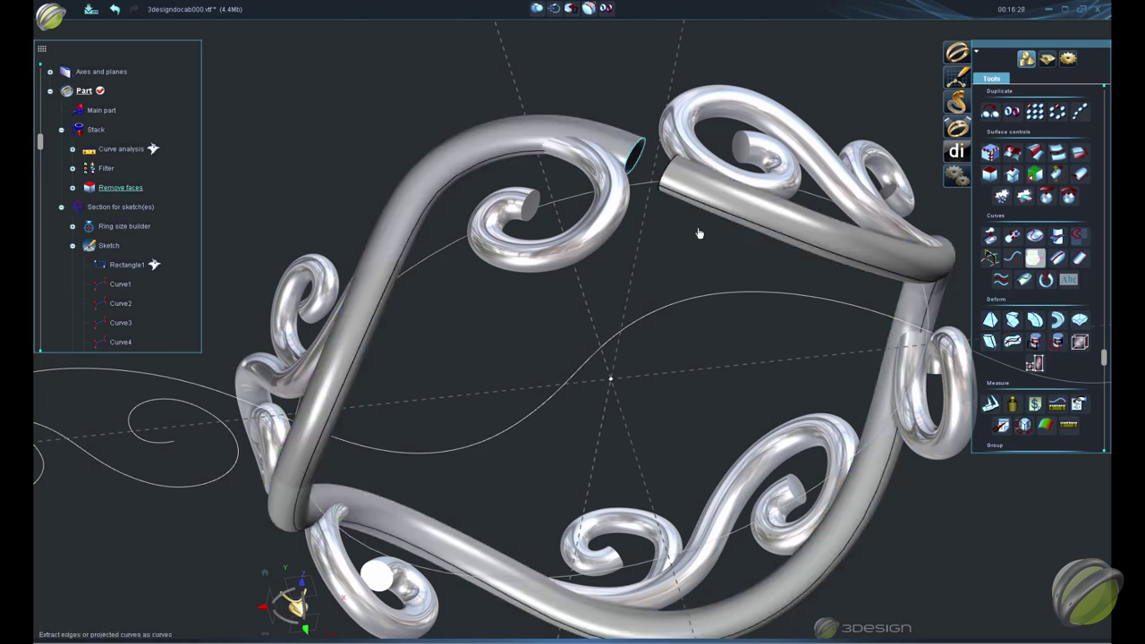
pyautogui.click(666, 180)
pyautogui.click(660, 197)
pyautogui.moveTo(638, 341)
pyautogui.mouseDown(button='middle')
pyautogui.moveTo(726, 417)
pyautogui.moveTo(640, 344)
pyautogui.mouseUp(button='middle')
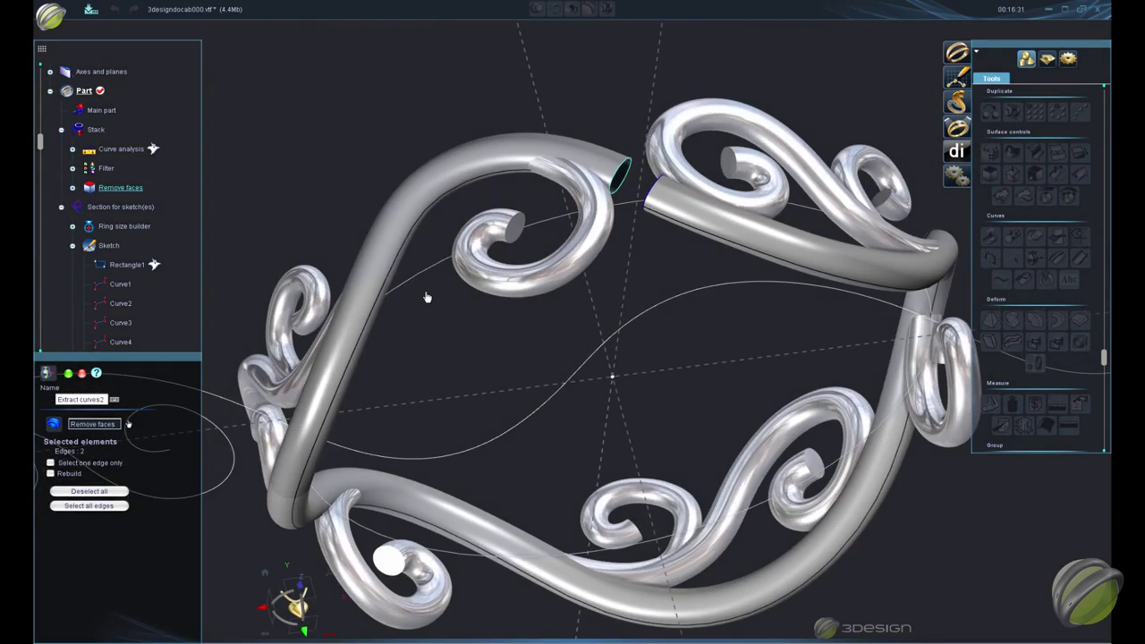
pyautogui.click(69, 374)
# Loft a surface between the two extracted end curves to bridge the seam gap, with section hinting and curves rebuilt at 50 points
pyautogui.scroll(5, 631, 252)
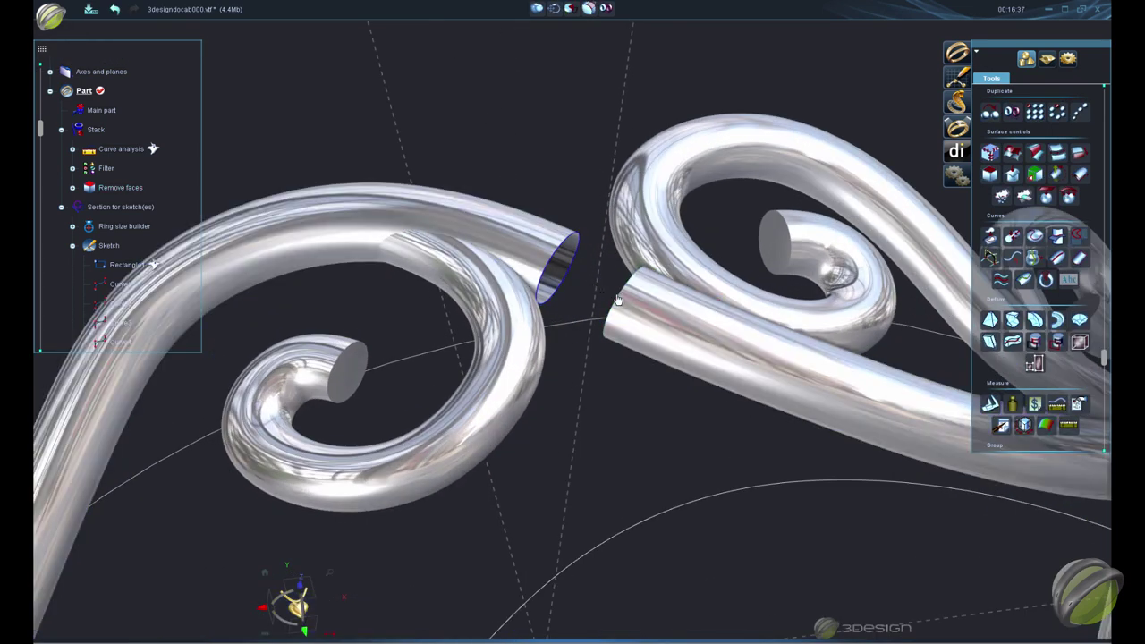
pyautogui.moveTo(625, 408)
pyautogui.mouseDown(button='middle')
pyautogui.moveTo(633, 433)
pyautogui.moveTo(626, 424)
pyautogui.mouseUp(button='middle')
pyautogui.scroll(5, 1053, 168)
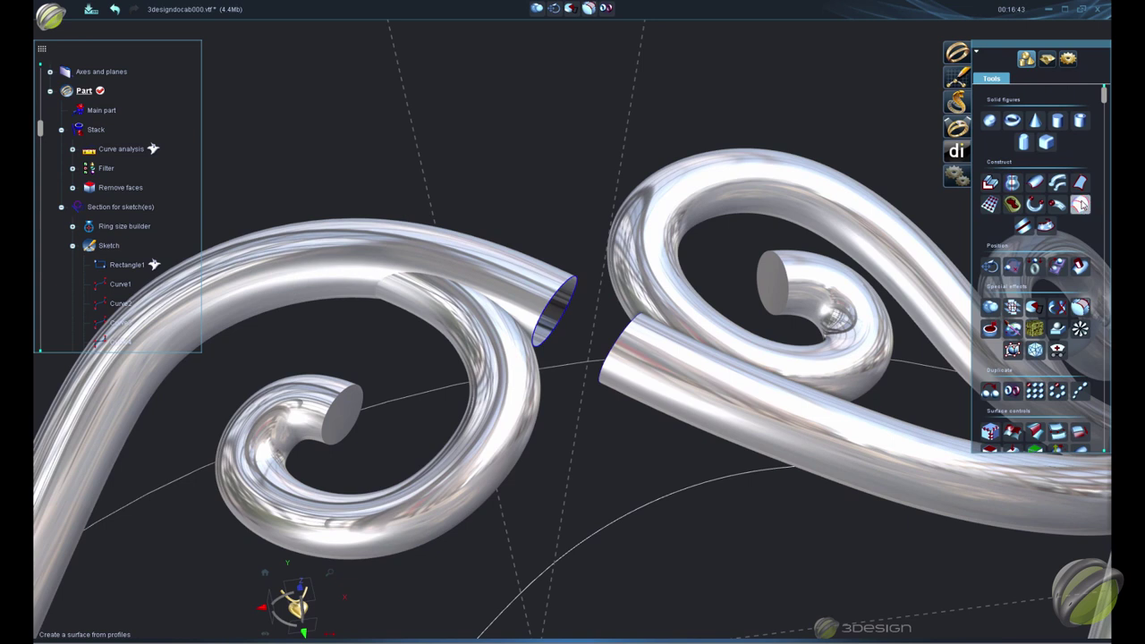
pyautogui.click(1082, 206)
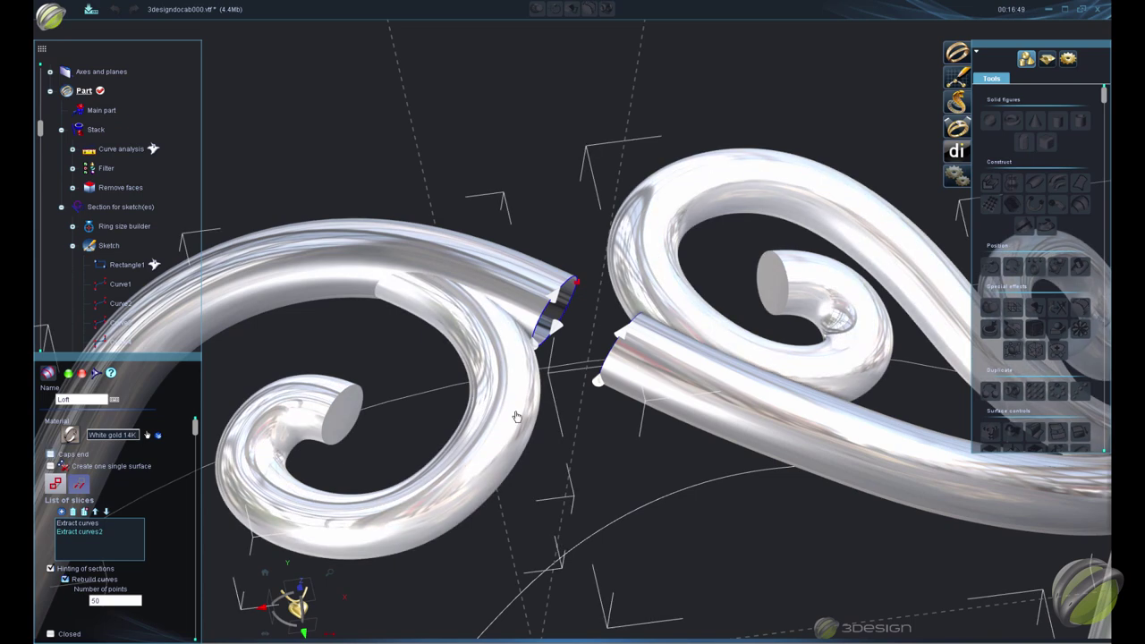
pyautogui.click(96, 375)
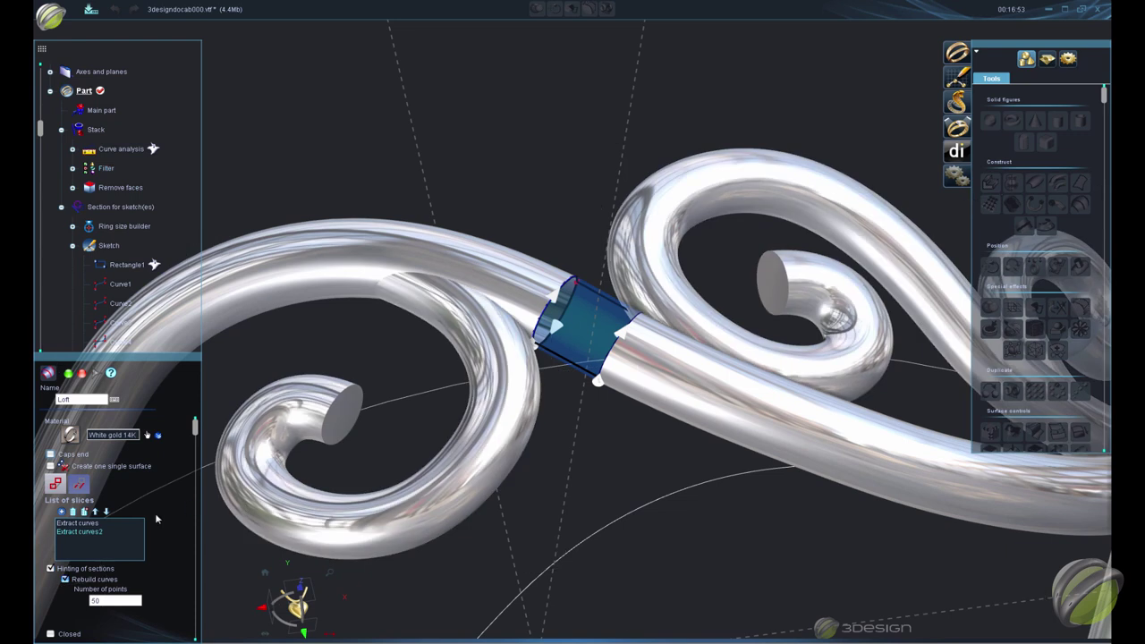
pyautogui.click(69, 375)
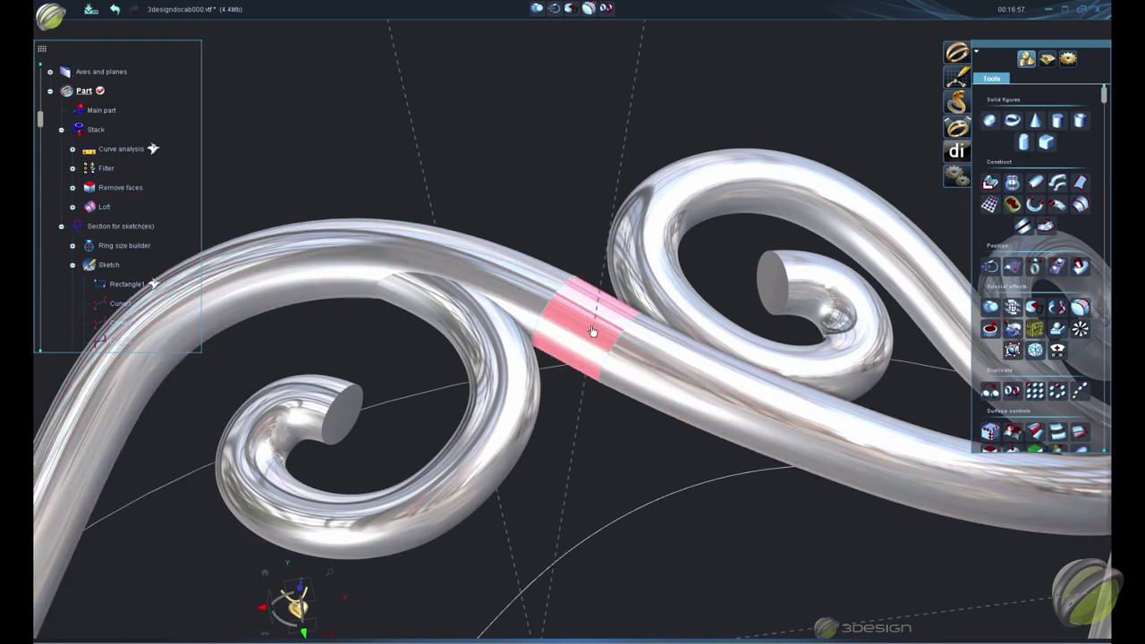
# Weld the loft and the open-ended main vine into one solid, without keeping the originals
pyautogui.click(593, 331)
pyautogui.keyDown('ctrl'); pyautogui.click(530, 288); pyautogui.keyUp('ctrl')
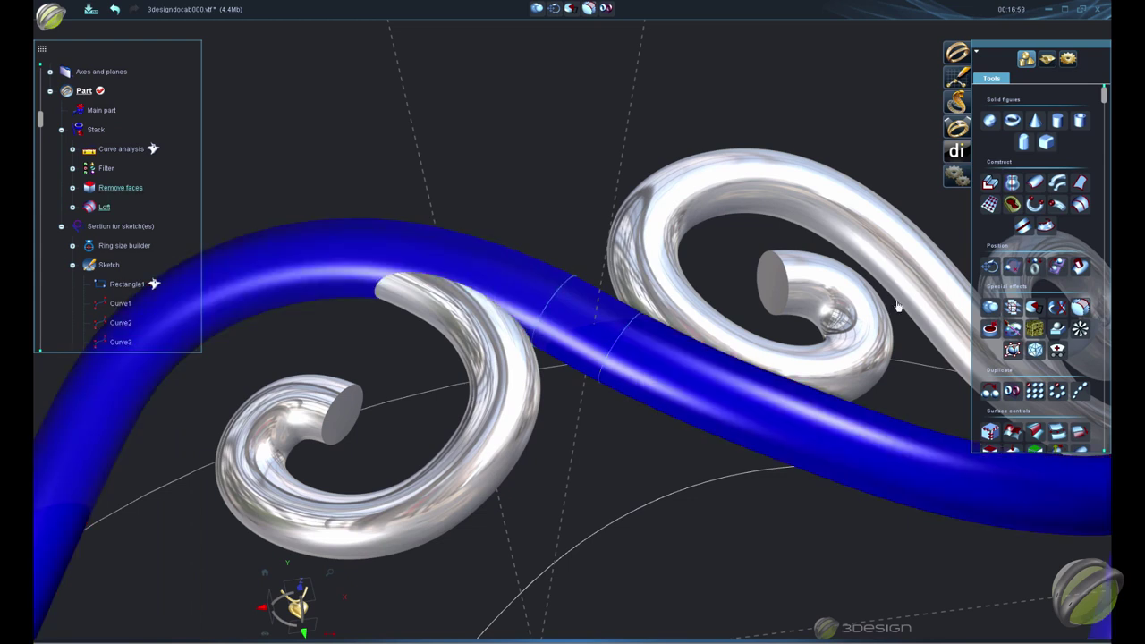
pyautogui.scroll(-3, 1061, 358)
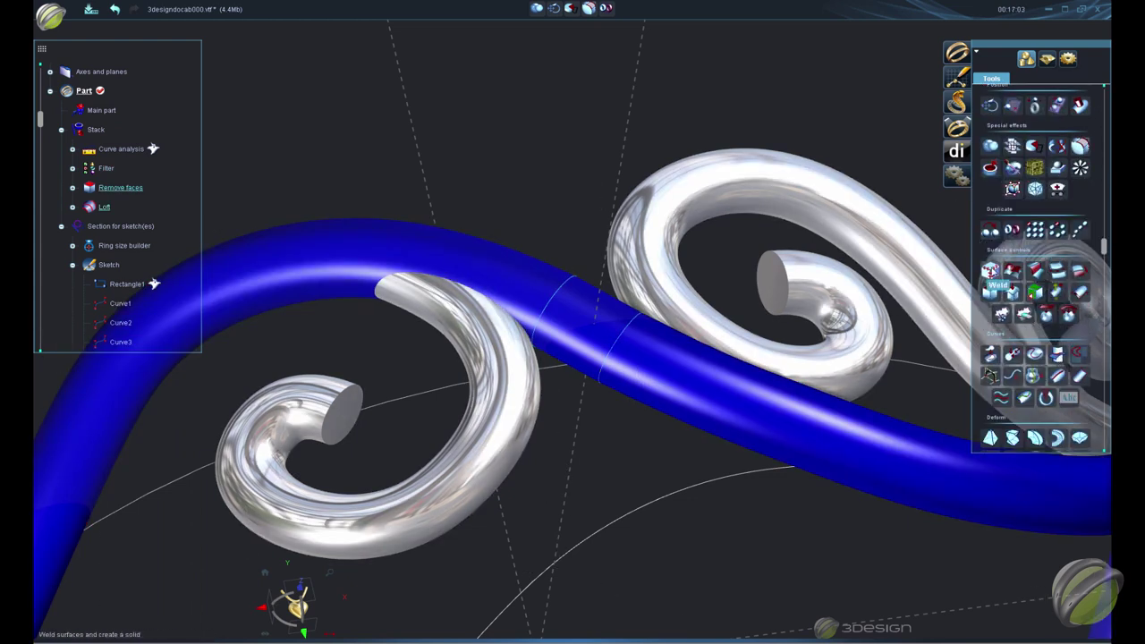
pyautogui.click(991, 285)
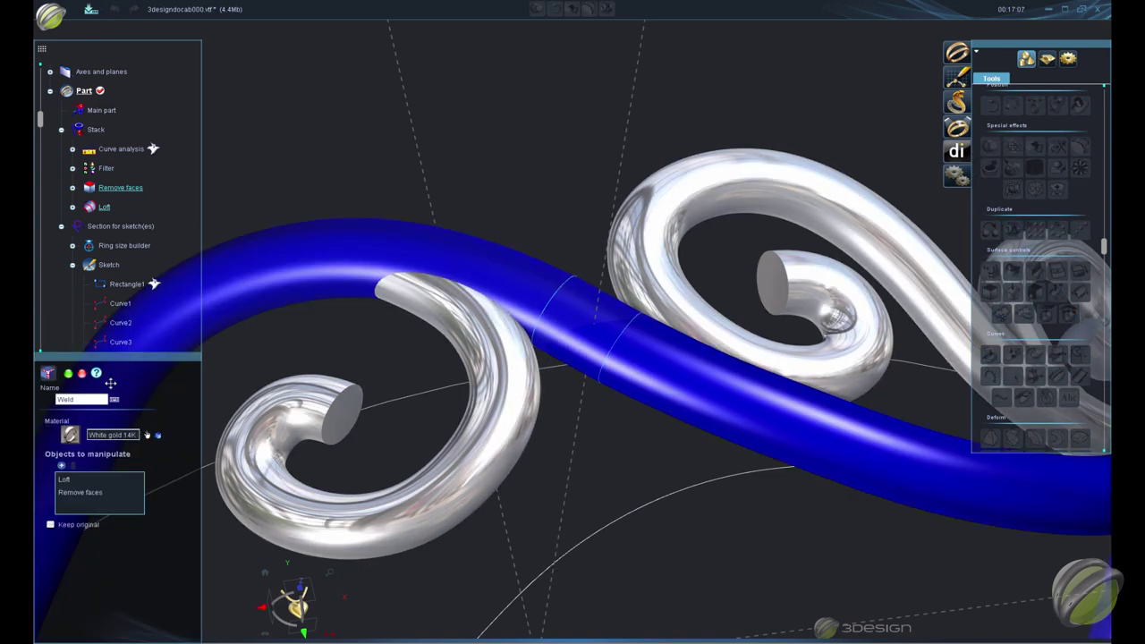
pyautogui.click(71, 375)
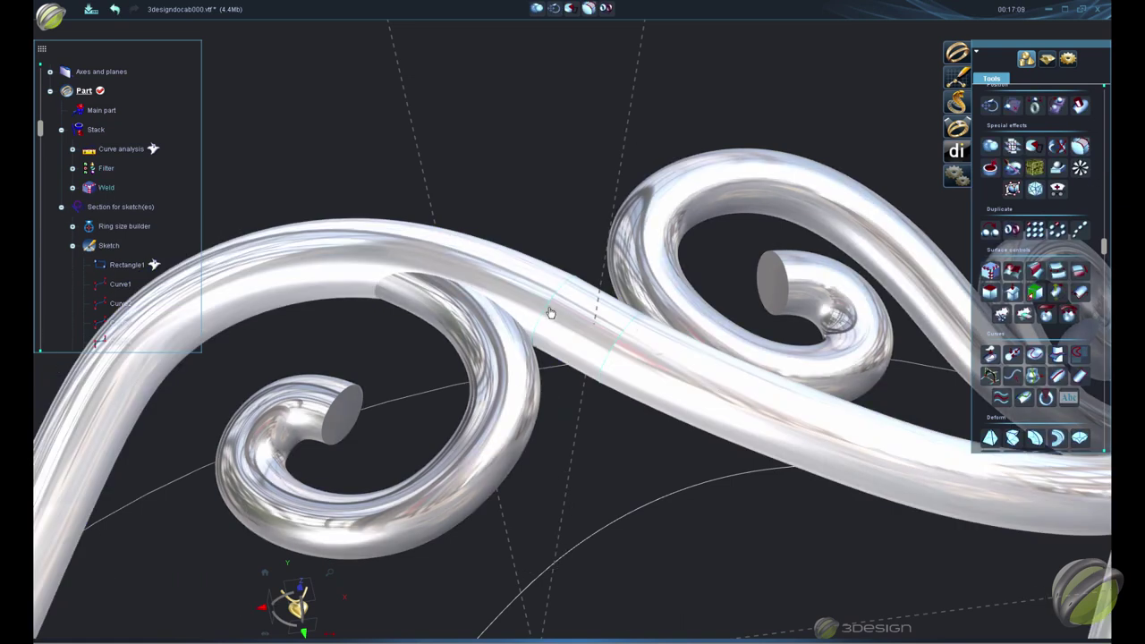
# Check the welded vine's solid properties and geometry validity, and inspect the bridged seam up close and across the whole ring
pyautogui.click(668, 369)
pyautogui.scroll(-3, 615, 385)
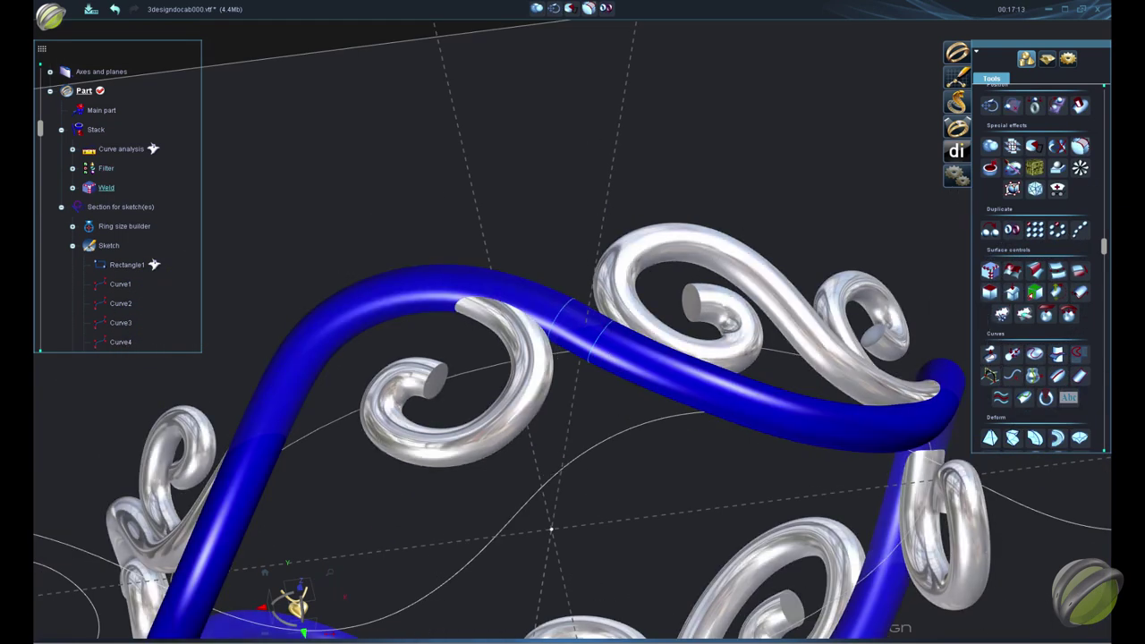
pyautogui.click(1059, 190)
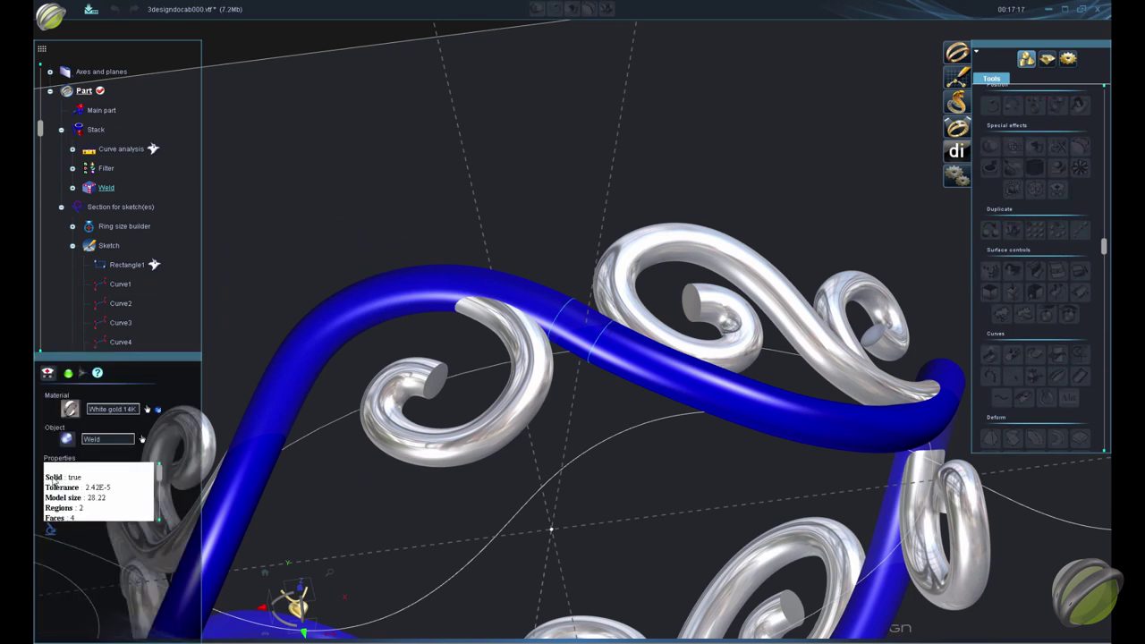
pyautogui.click(50, 530)
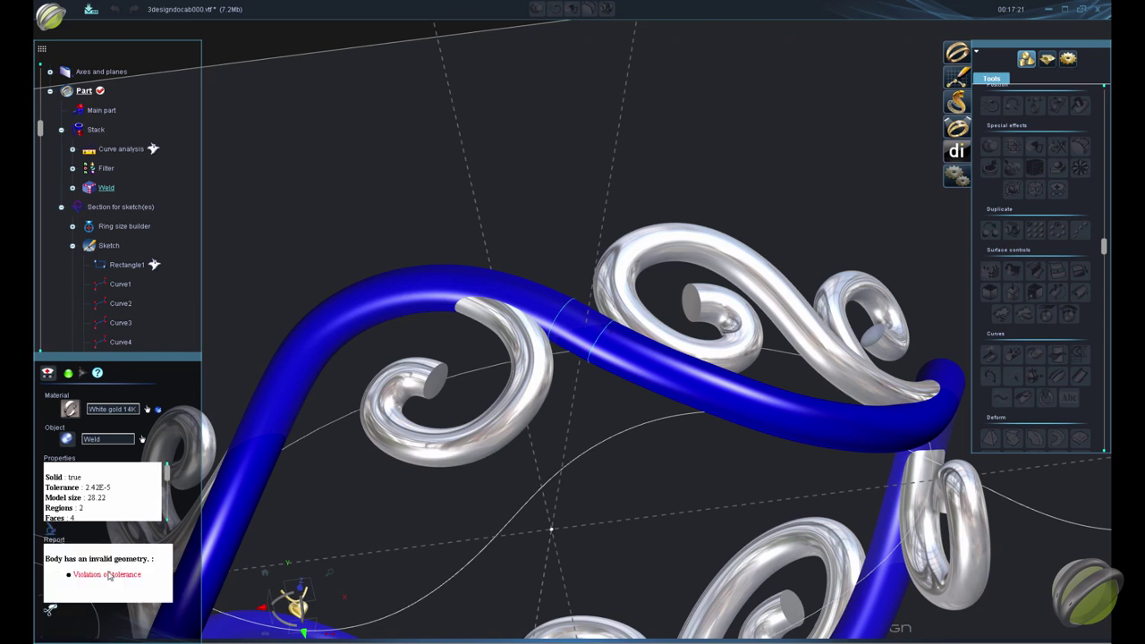
pyautogui.scroll(3, 590, 440)
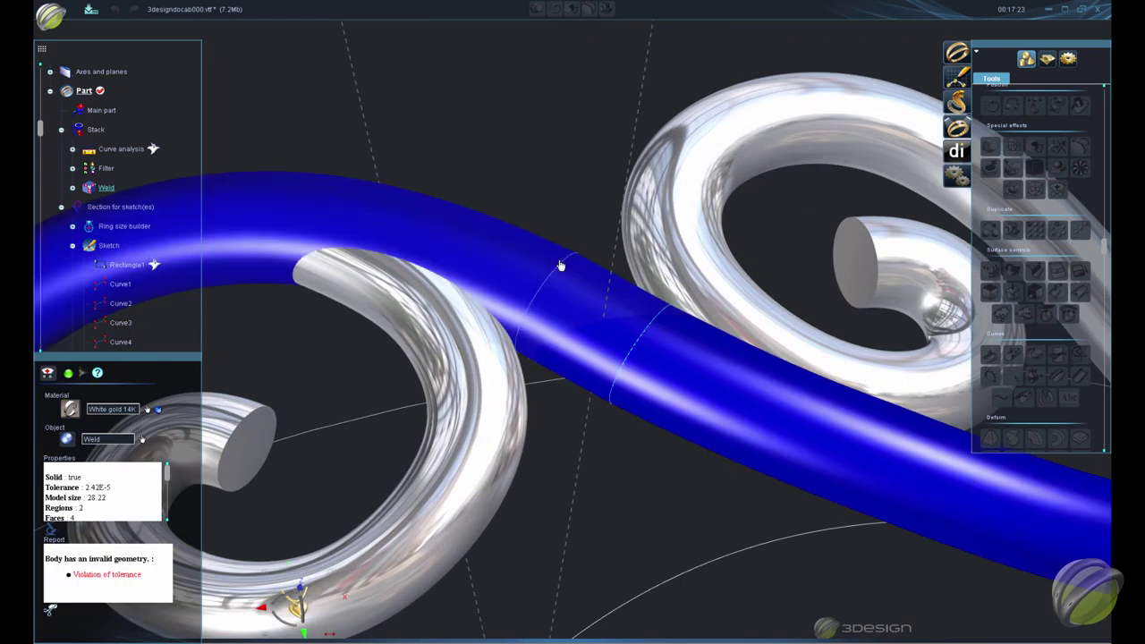
pyautogui.scroll(-3, 707, 394)
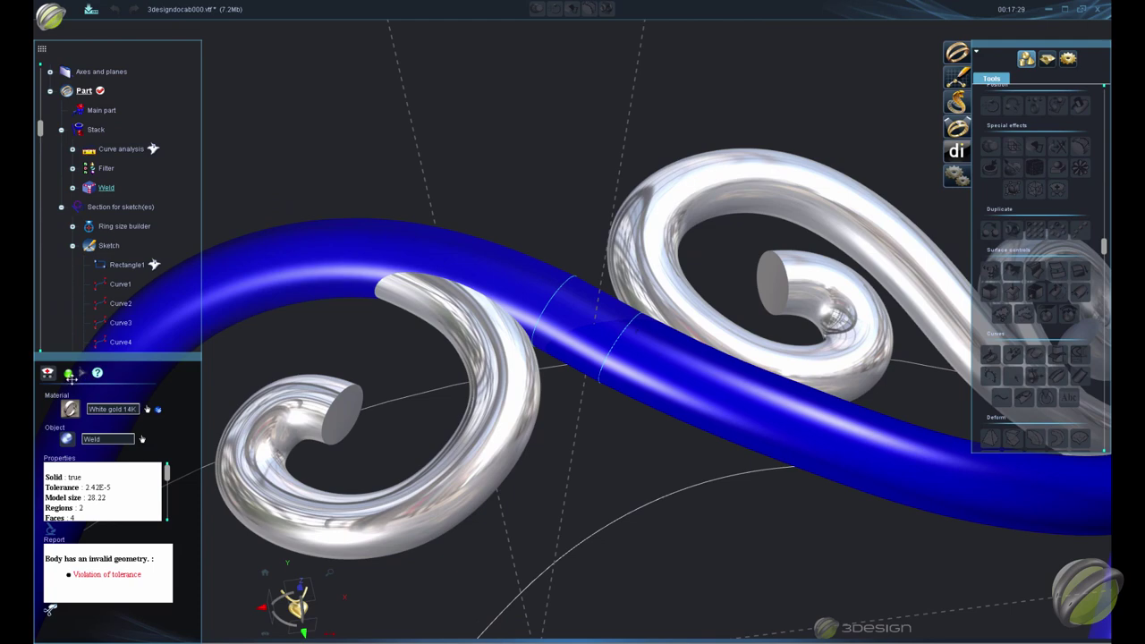
pyautogui.click(70, 375)
pyautogui.scroll(-3, 648, 501)
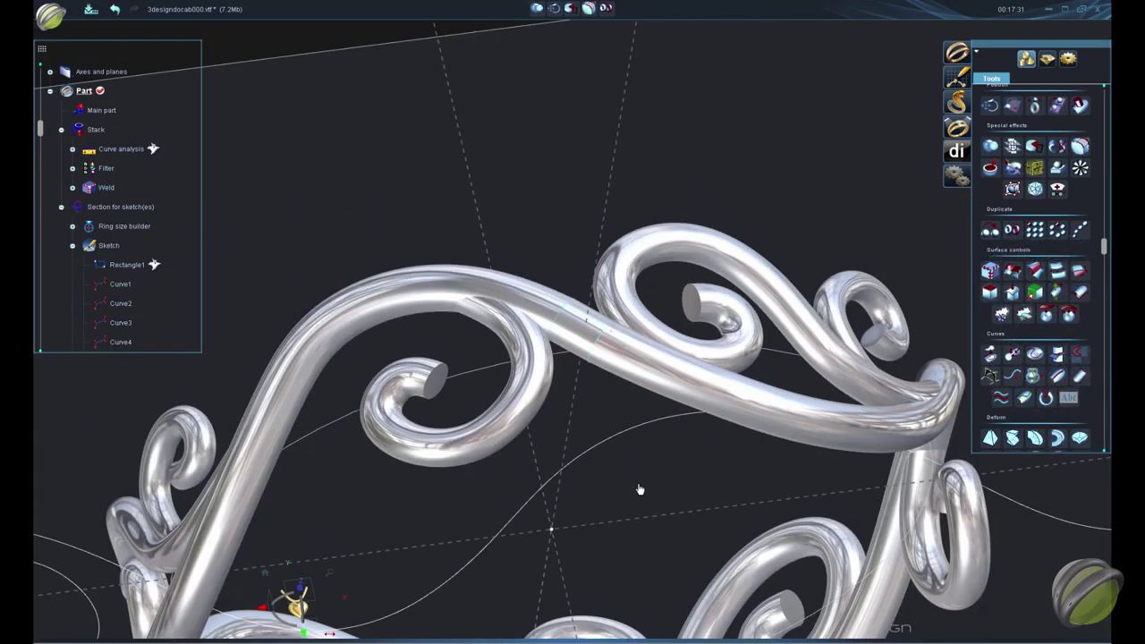
pyautogui.scroll(-5, 644, 492)
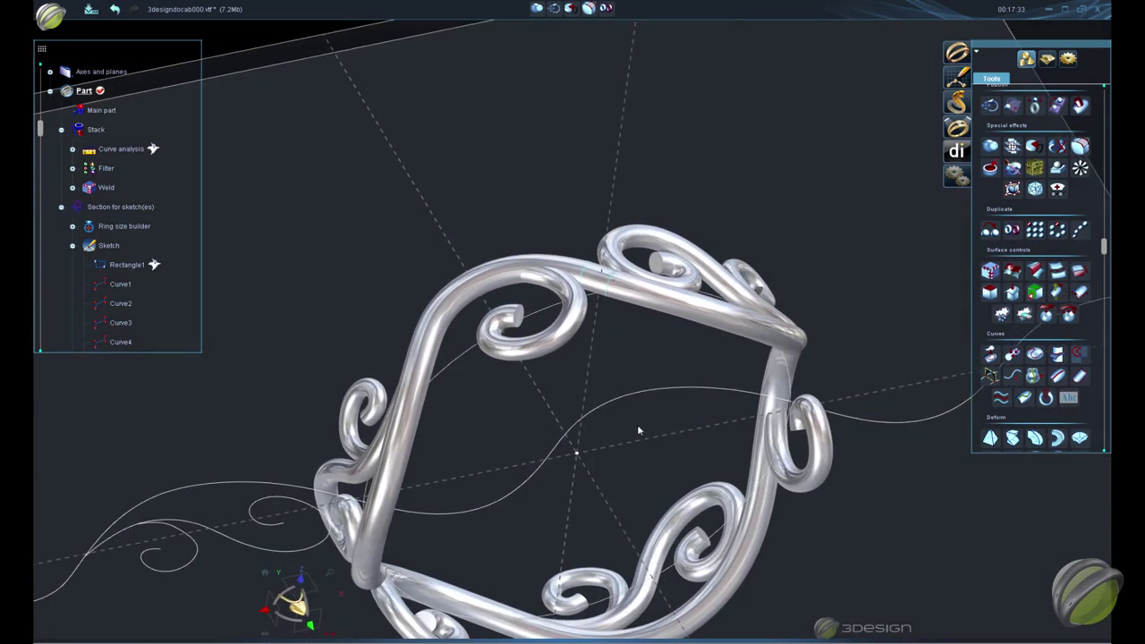
pyautogui.moveTo(638, 429); pyautogui.dragTo(654, 437, button='middle')
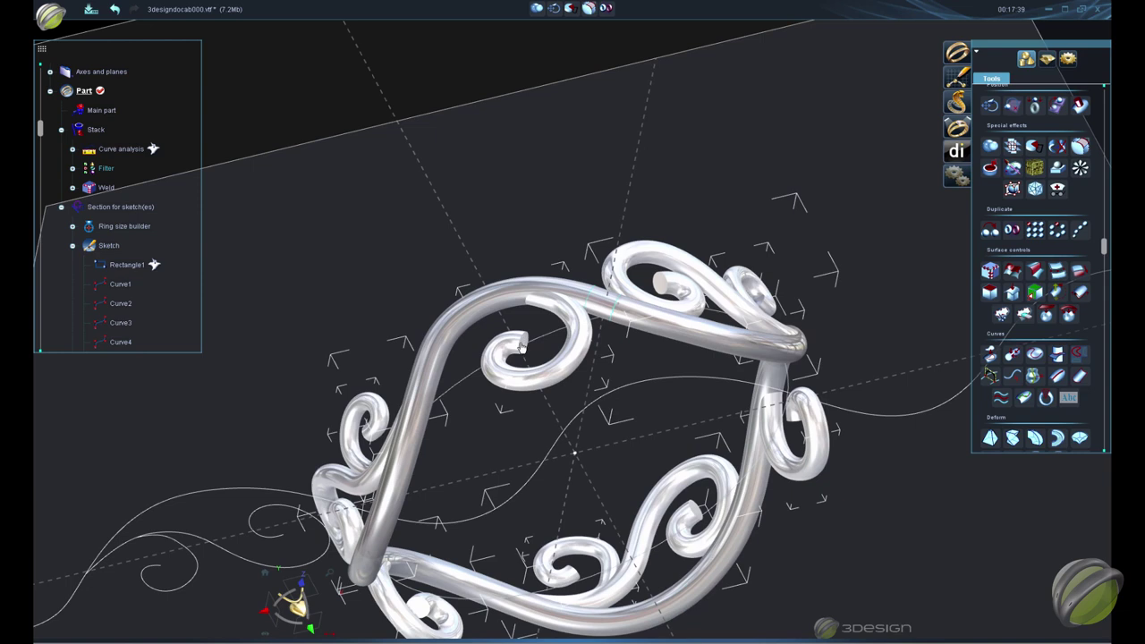
# Set the channel ending of Multi pipe4, inside the filtered wrap along curve, to Rounded
pyautogui.click(73, 169)
pyautogui.click(84, 188)
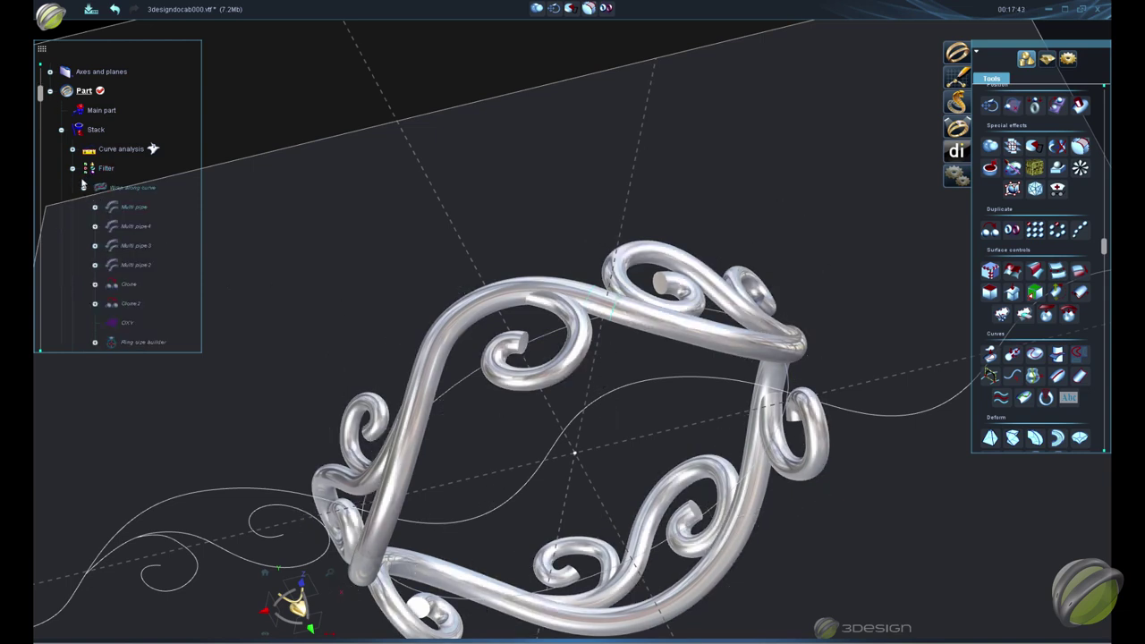
pyautogui.doubleClick(131, 225)
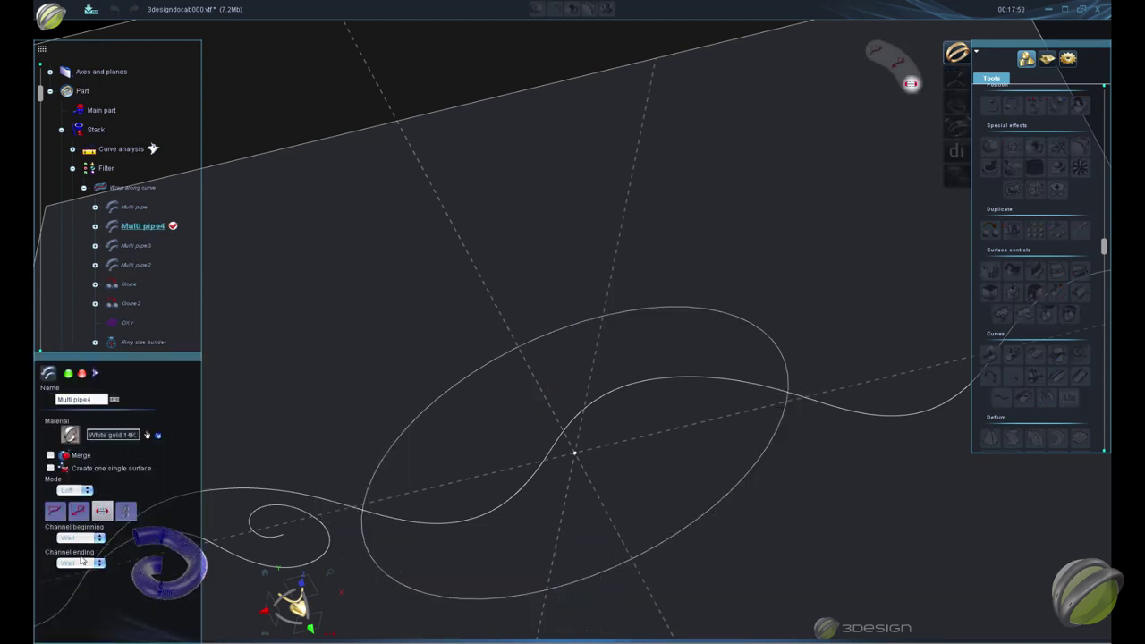
pyautogui.click(89, 564)
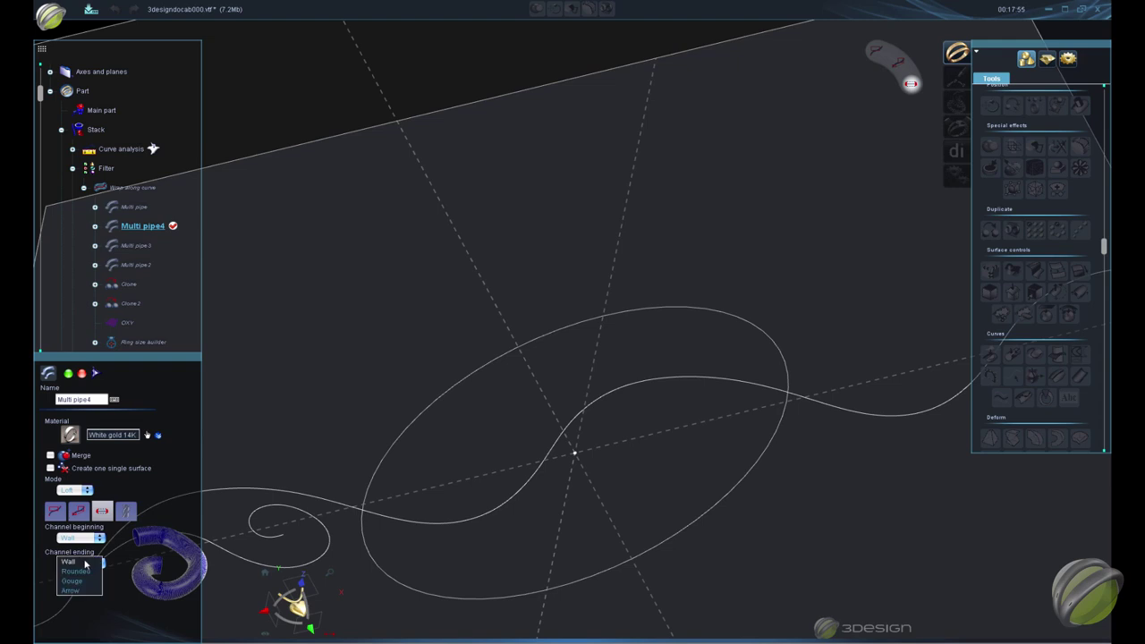
pyautogui.click(86, 573)
pyautogui.click(69, 372)
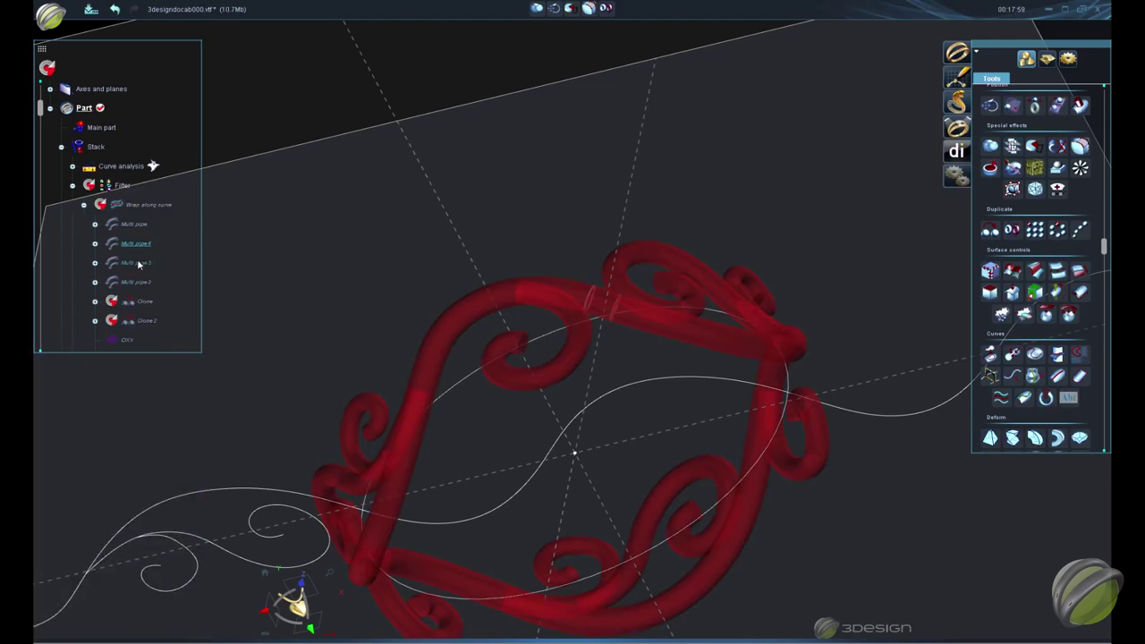
# Set the channel beginning of the Multi pipe3 curl to Rounded, resizing width and height
pyautogui.doubleClick(138, 263)
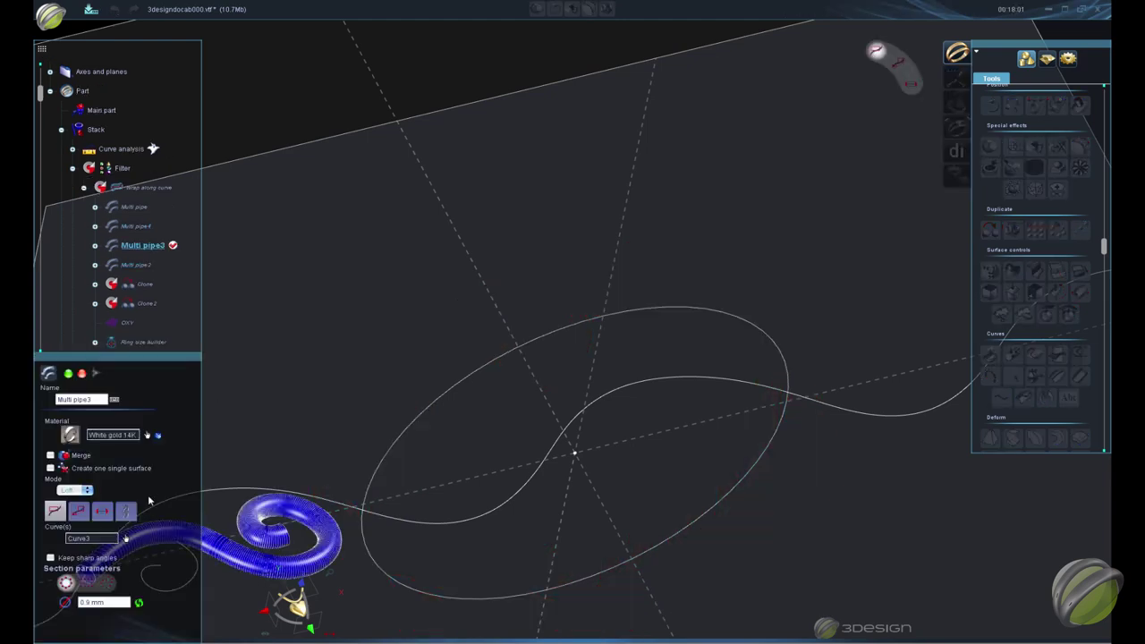
pyautogui.click(102, 512)
pyautogui.click(90, 538)
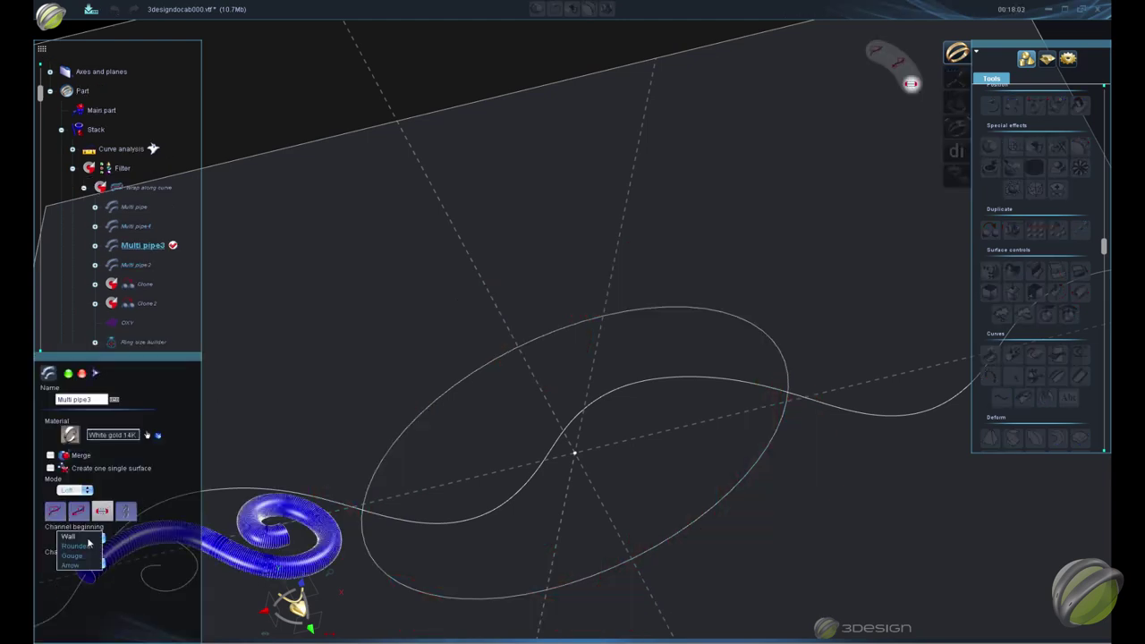
pyautogui.click(88, 542)
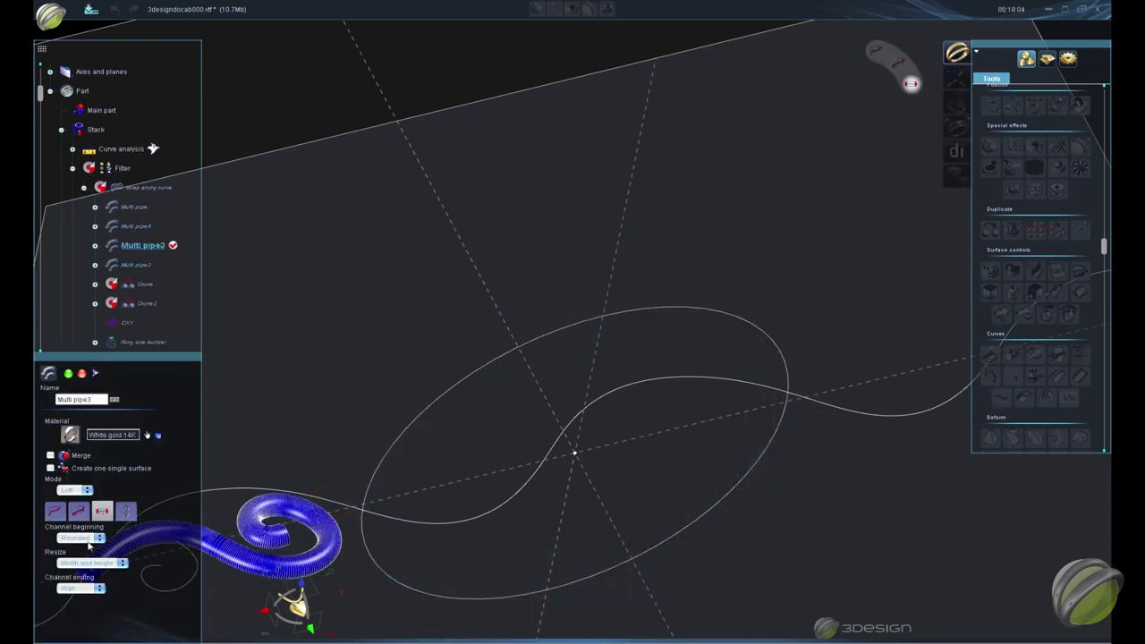
pyautogui.click(68, 374)
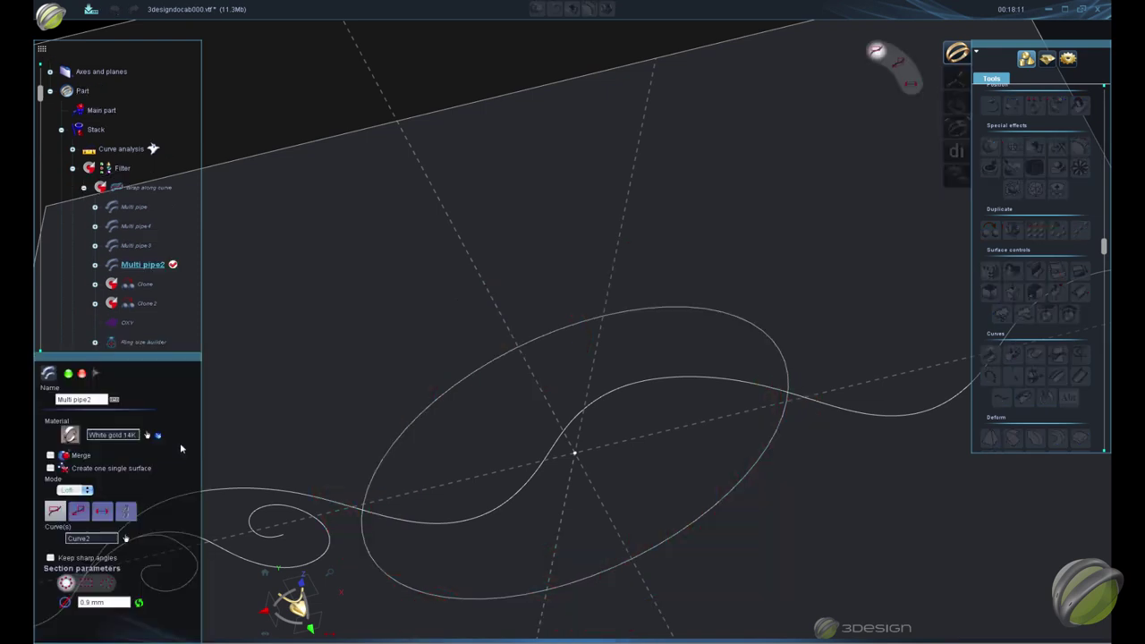
# Set the channel ending of the Multi pipe2 curl to Rounded, resizing width and height
pyautogui.click(101, 510)
pyautogui.click(90, 562)
pyautogui.click(79, 573)
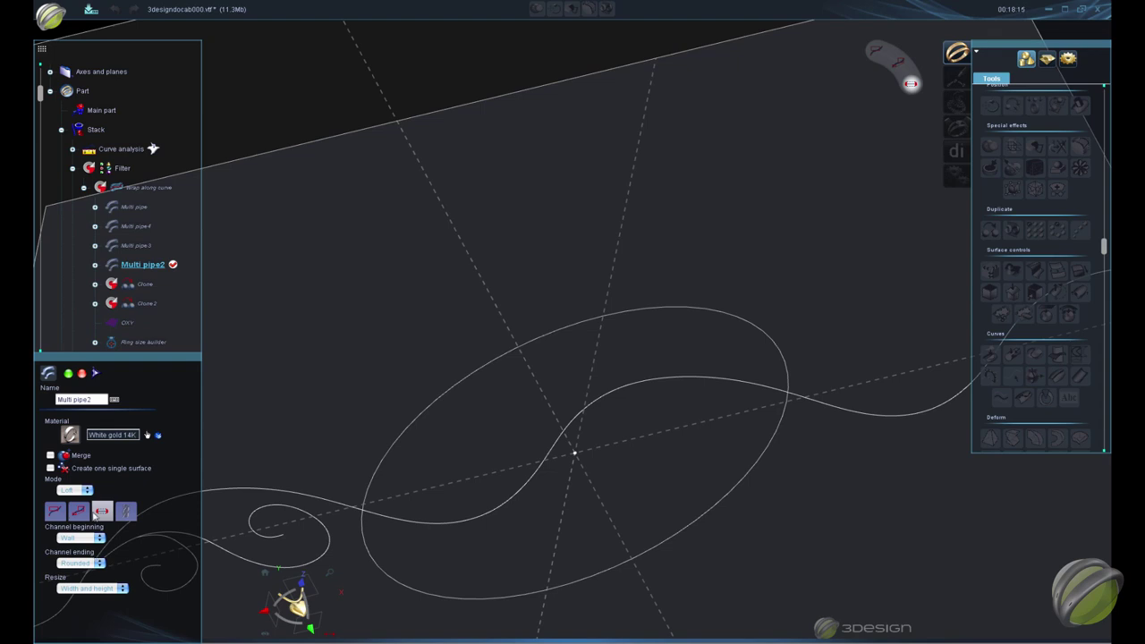
pyautogui.click(68, 374)
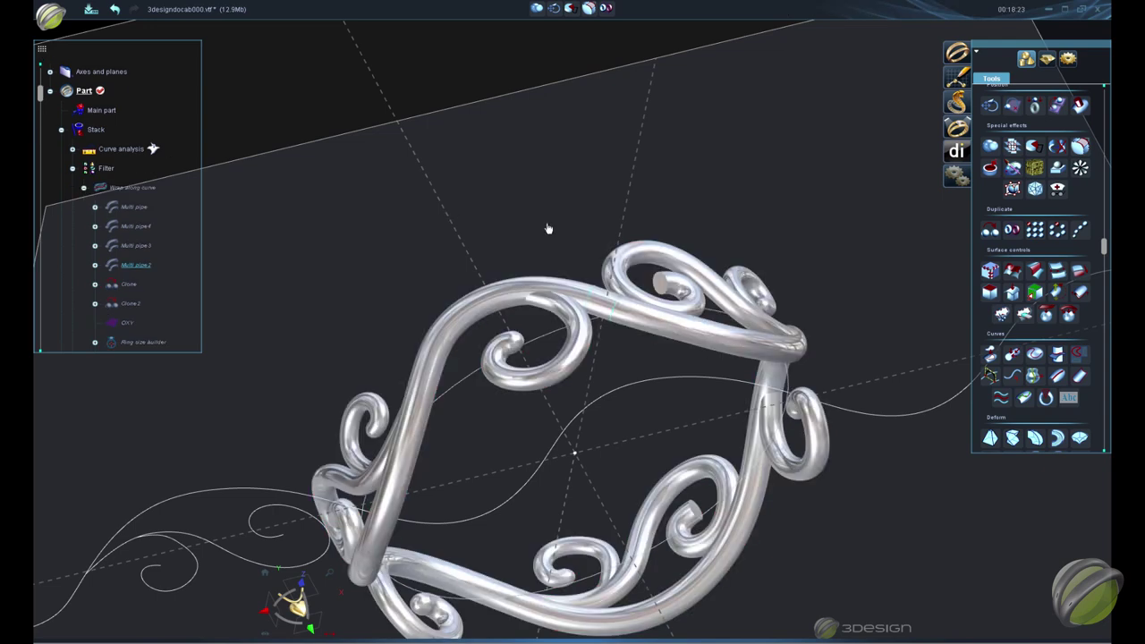
# Inspect the curl tips around the ring and check the channel end settings of Multi pipe4
pyautogui.moveTo(665, 381); pyautogui.dragTo(700, 406, button='middle')
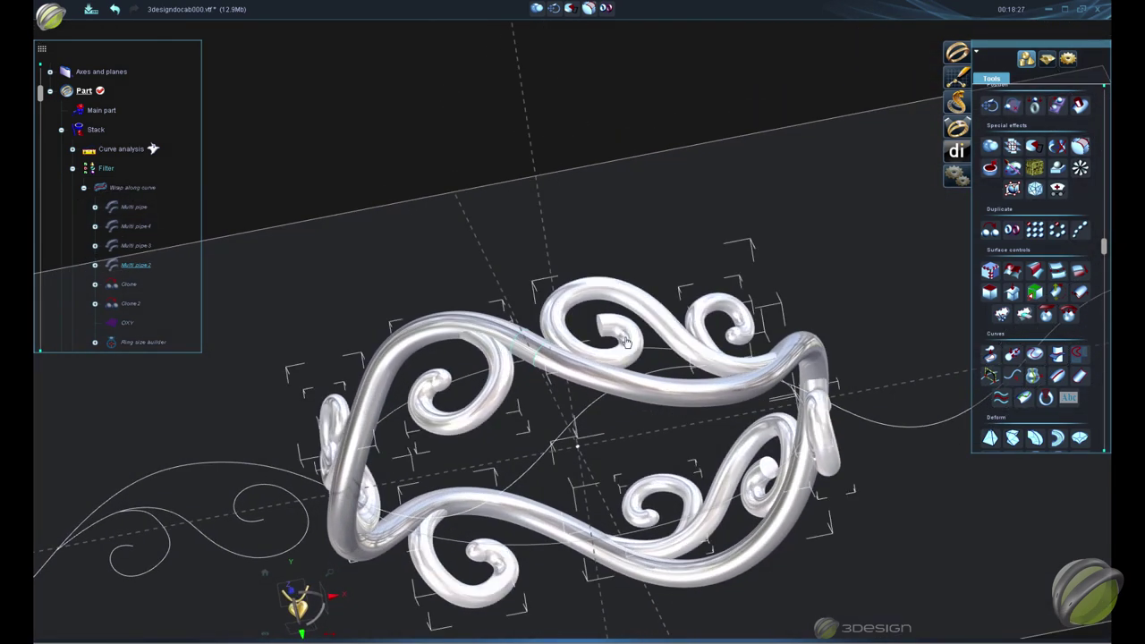
pyautogui.click(131, 225)
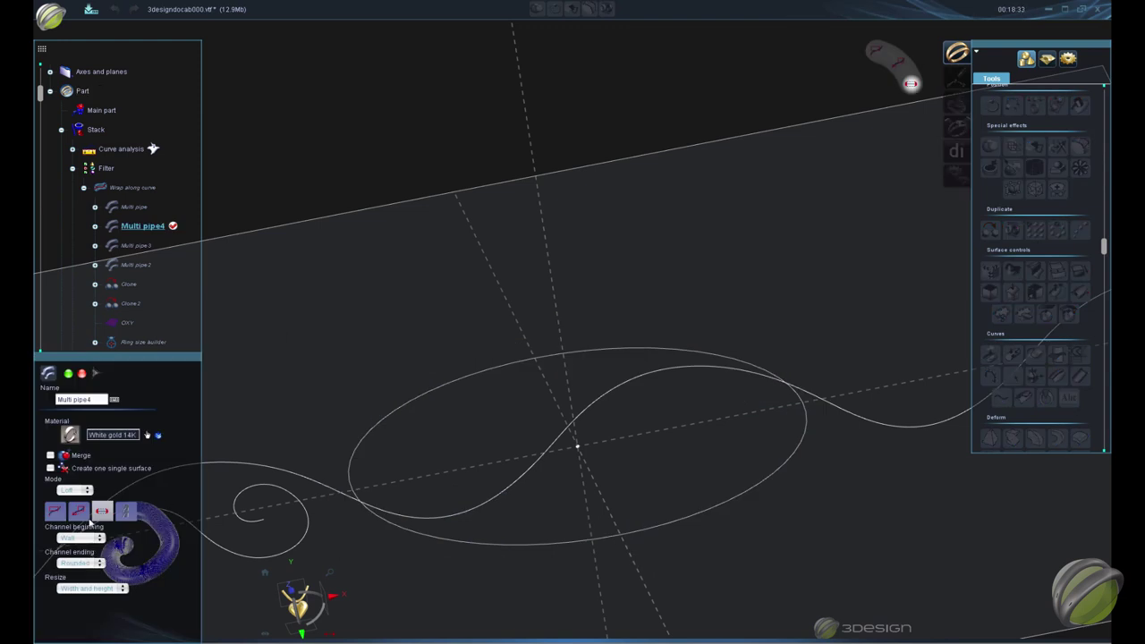
pyautogui.click(83, 375)
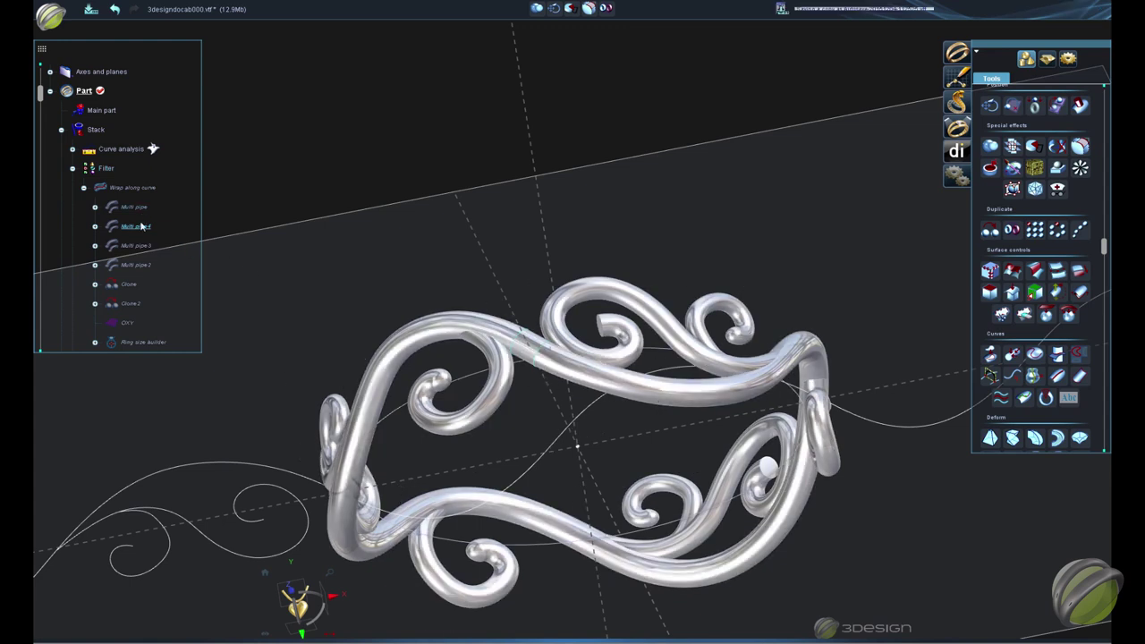
# Set Multi pipe3's channel beginning to Wall and its channel ending to Rounded, and rebuild the dependent ring parts
pyautogui.doubleClick(144, 252)
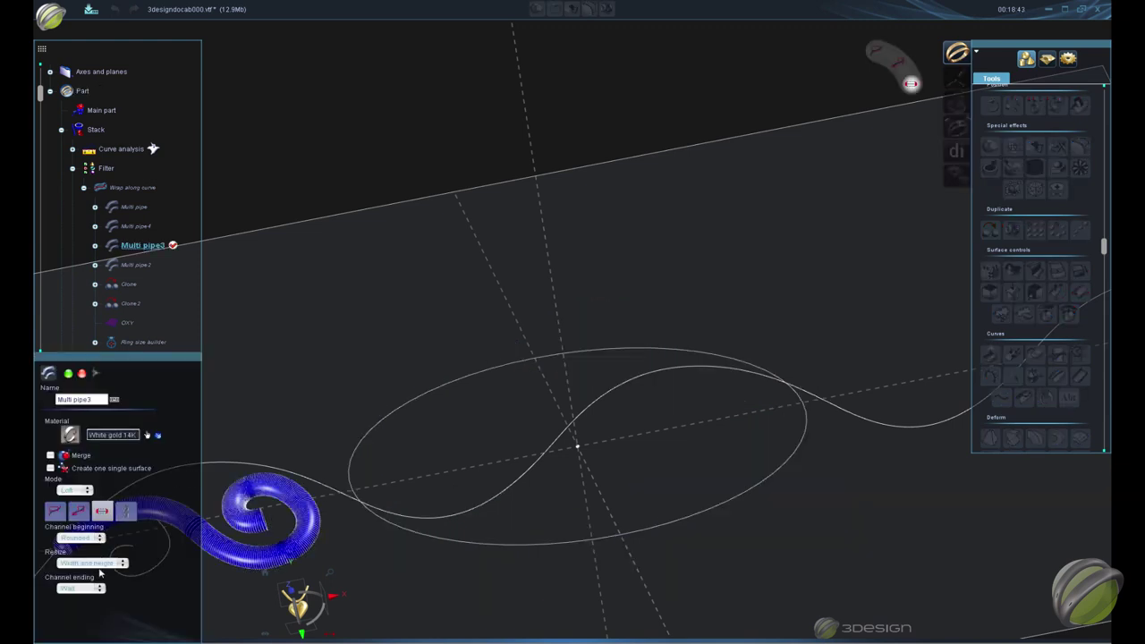
pyautogui.click(82, 538)
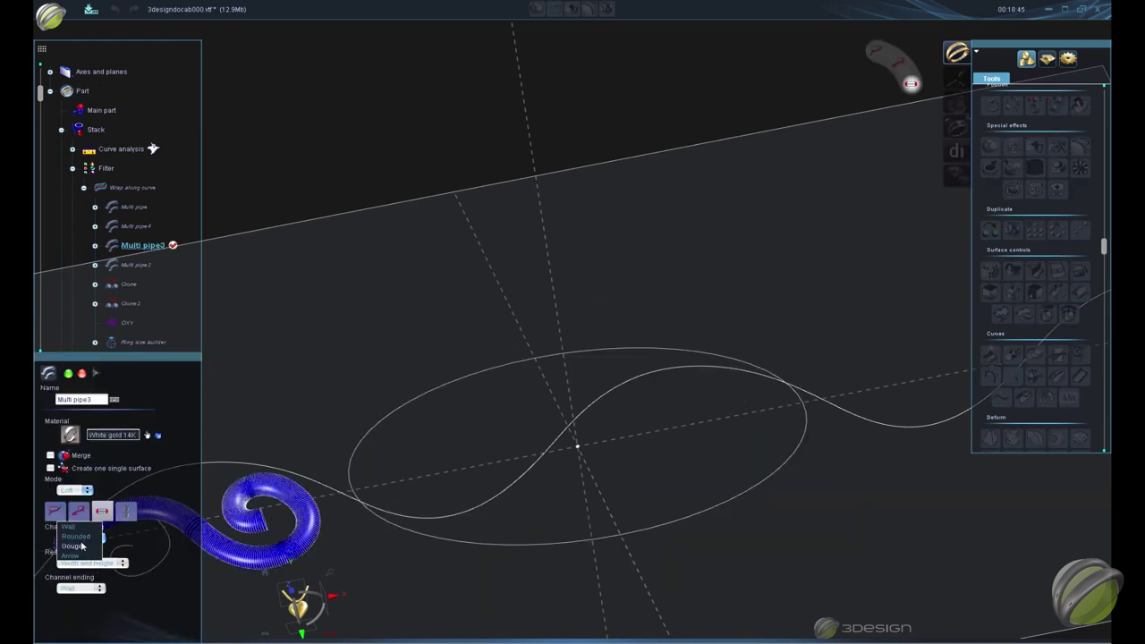
pyautogui.click(78, 535)
pyautogui.click(80, 564)
pyautogui.click(80, 574)
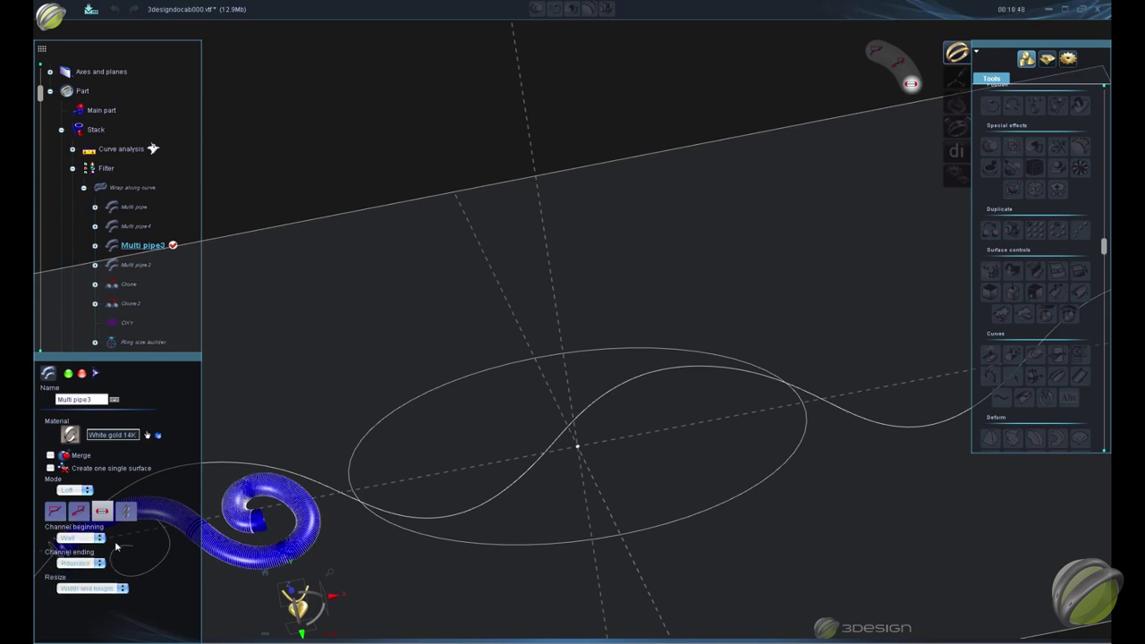
pyautogui.click(68, 373)
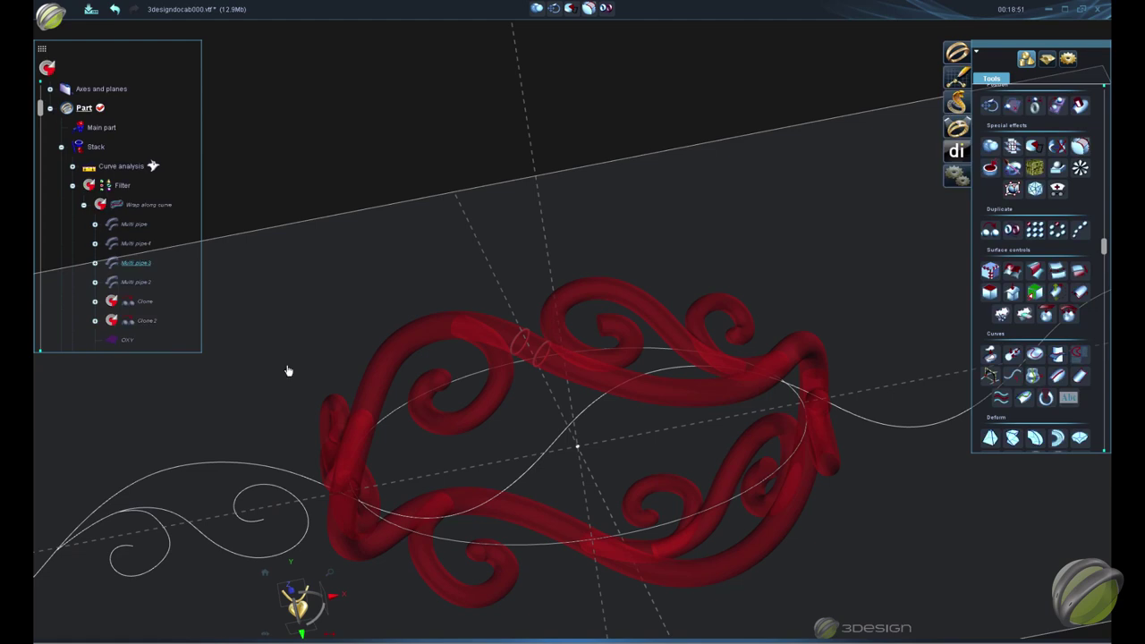
pyautogui.click(50, 70)
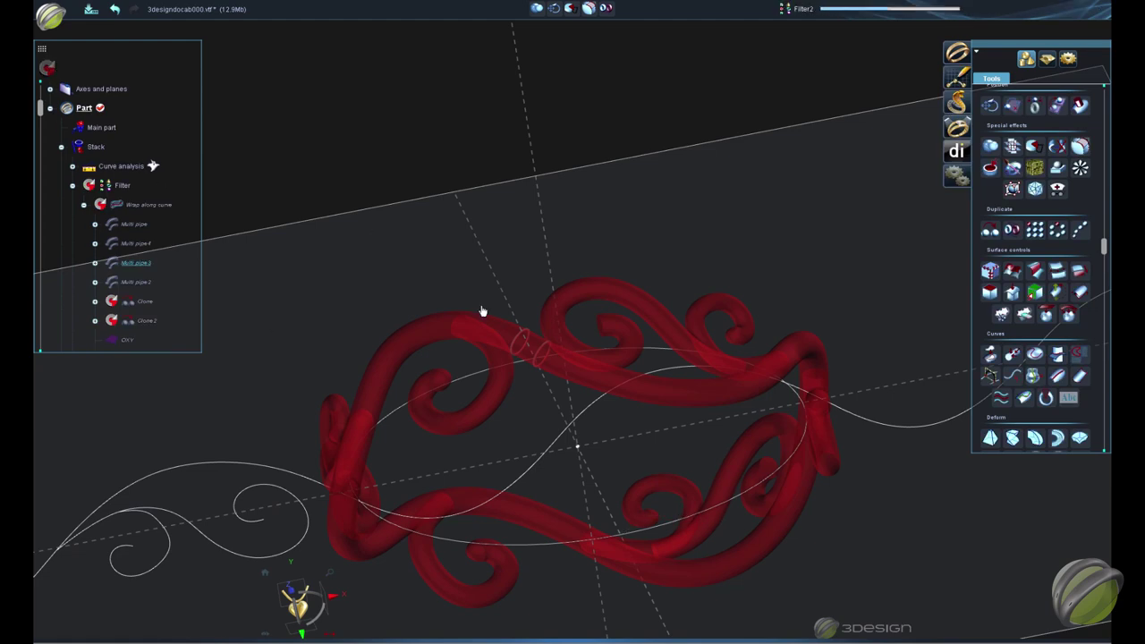
# Unite the filtered curls and the welded vine with a Boolean operation, without keeping the originals
pyautogui.scroll(-3, 484, 329)
pyautogui.moveTo(501, 326); pyautogui.dragTo(564, 428, button='middle')
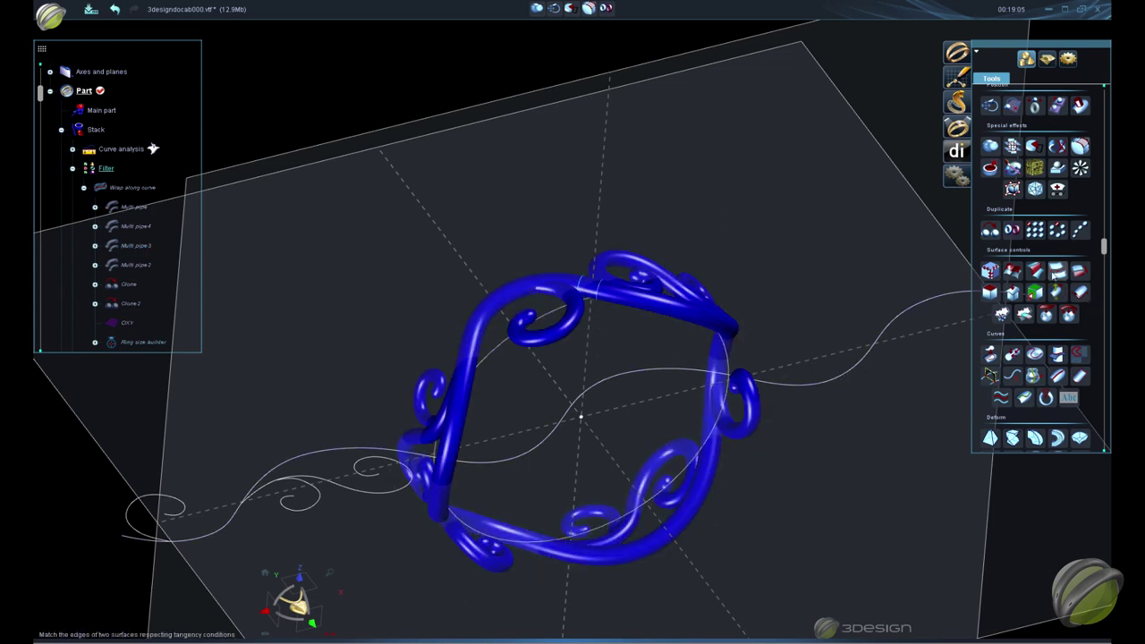
pyautogui.click(992, 147)
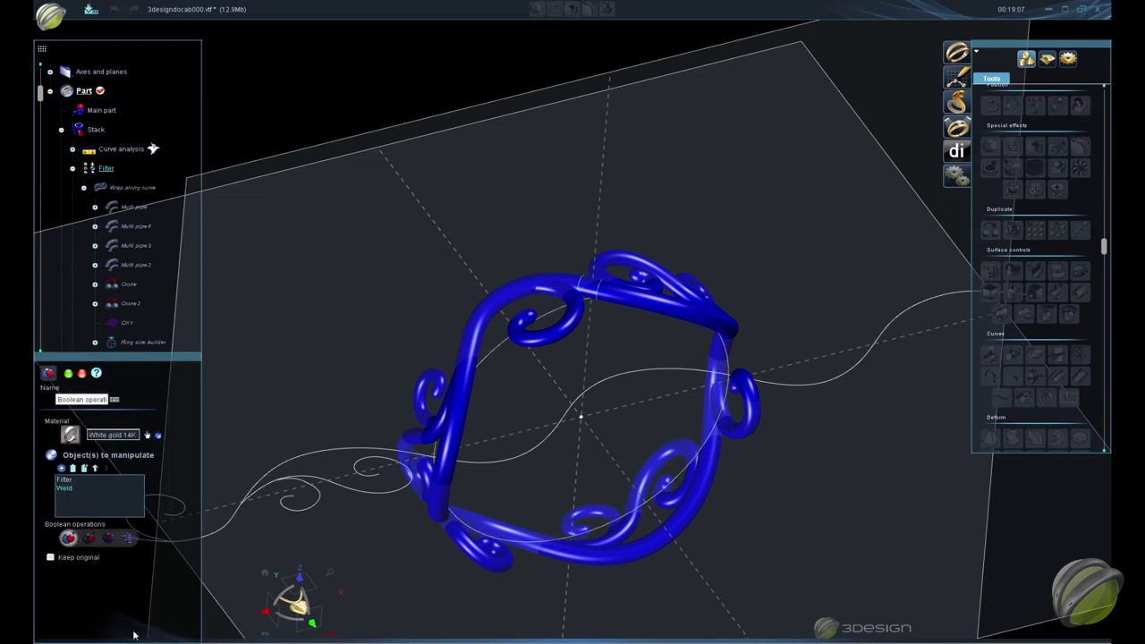
pyautogui.click(68, 373)
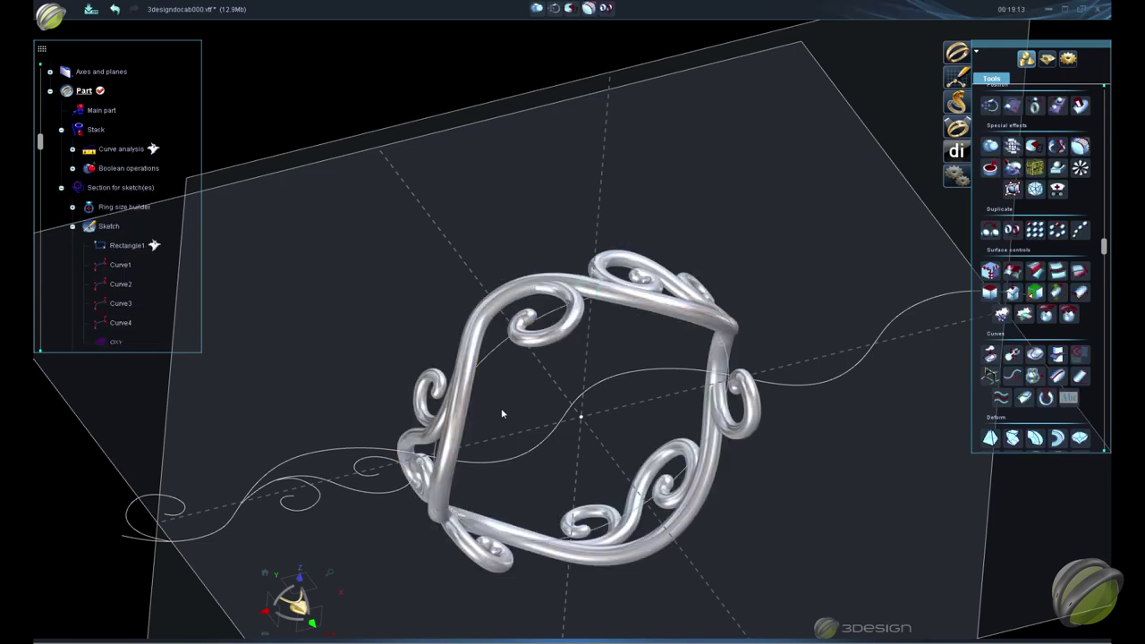
# Hide everything in the Section for sketch(es) group and show only its ring size builder circle again
pyautogui.scroll(-3, 567, 400)
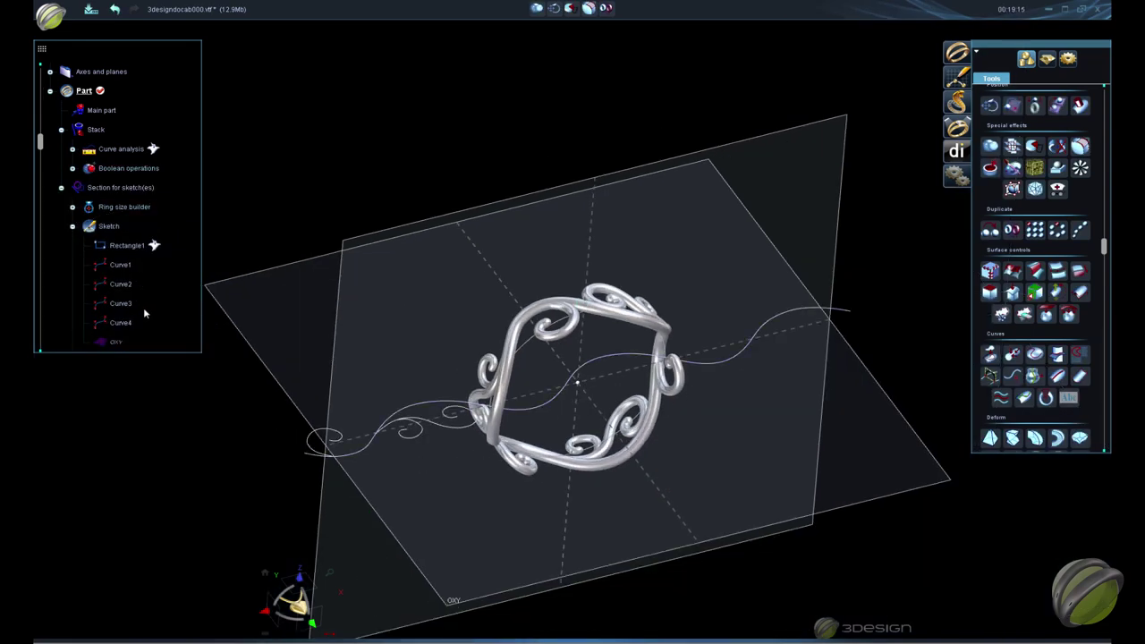
pyautogui.rightClick(104, 190)
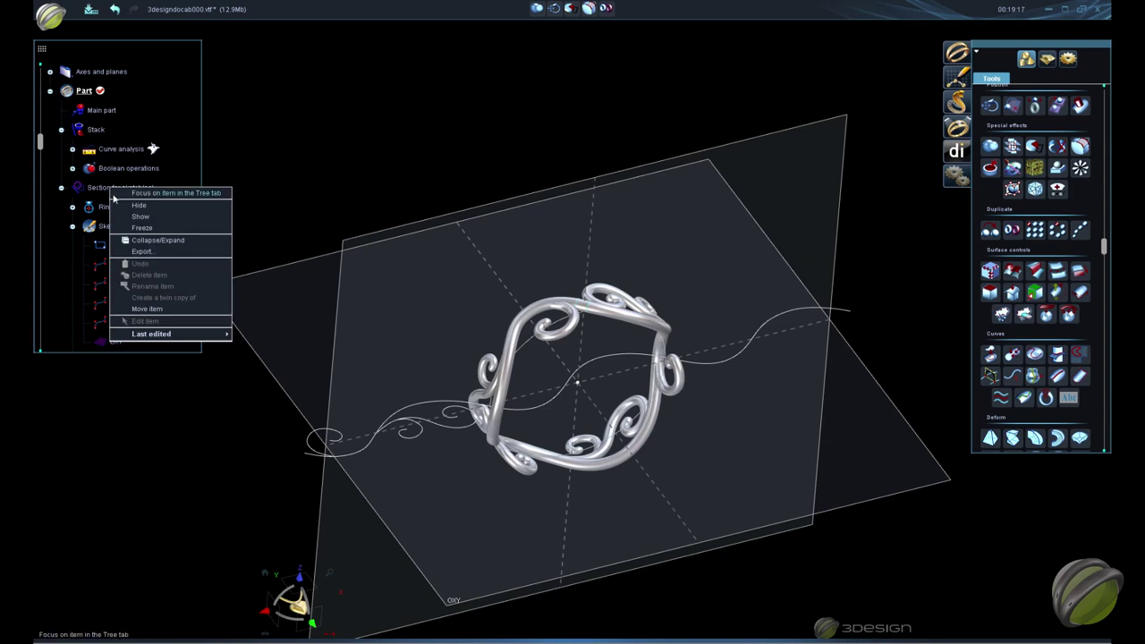
pyautogui.click(103, 189)
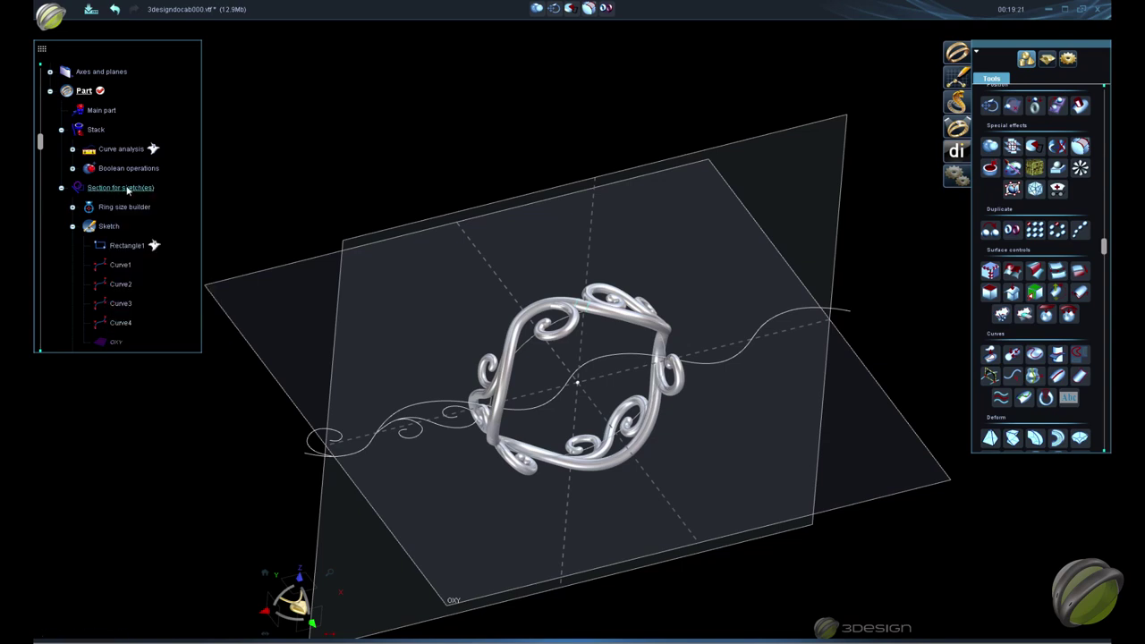
pyautogui.rightClick(128, 190)
pyautogui.click(130, 211)
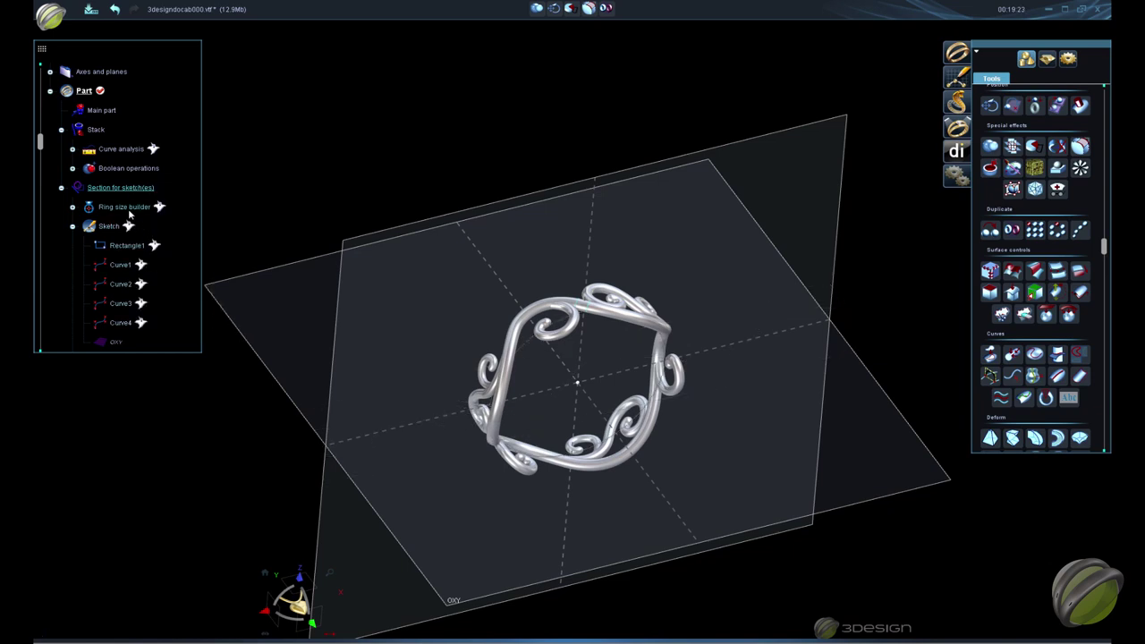
pyautogui.rightClick(133, 209)
pyautogui.click(170, 249)
# Start a custom ring in the Sweeping wizard, using the ring size builder circle as the rail
pyautogui.scroll(3, 676, 517)
pyautogui.click(491, 343)
pyautogui.click(1052, 61)
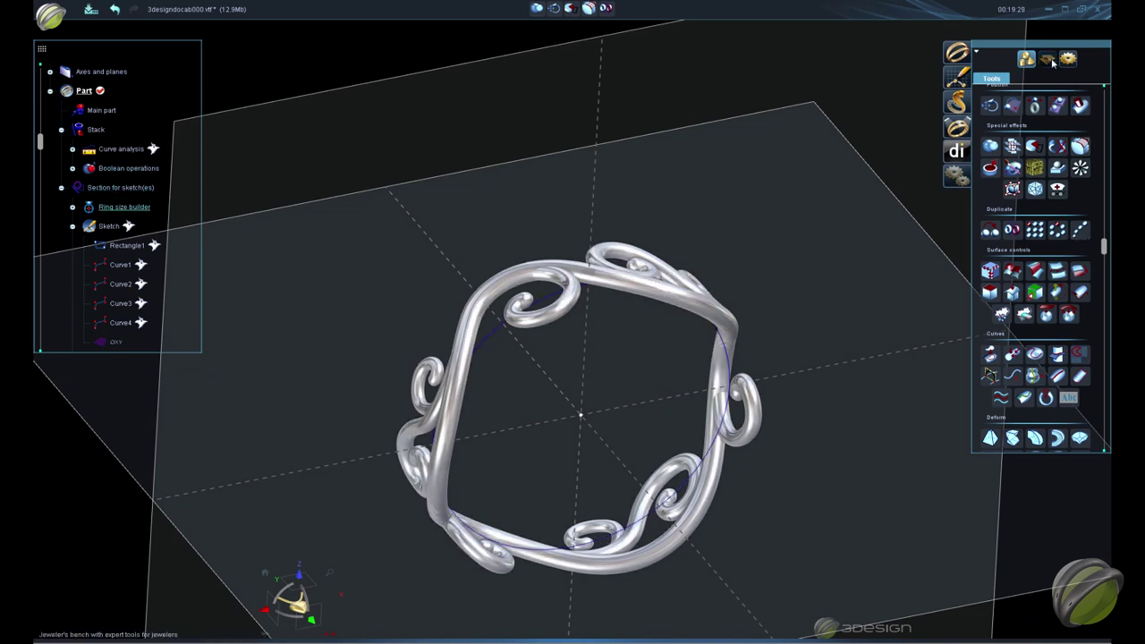
pyautogui.click(1051, 59)
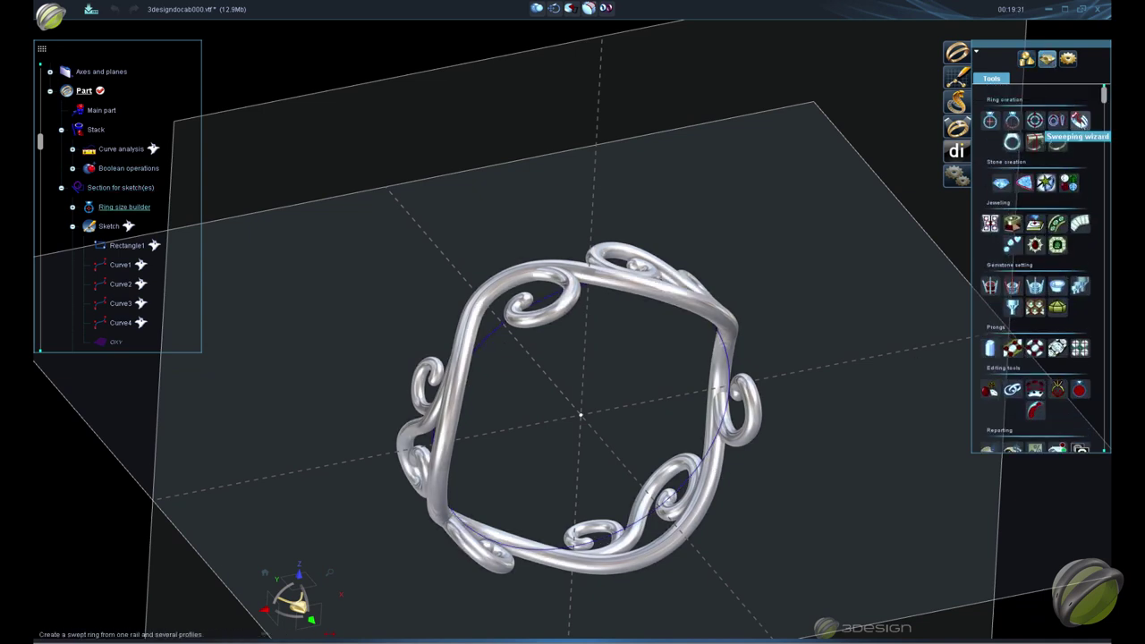
pyautogui.click(1080, 121)
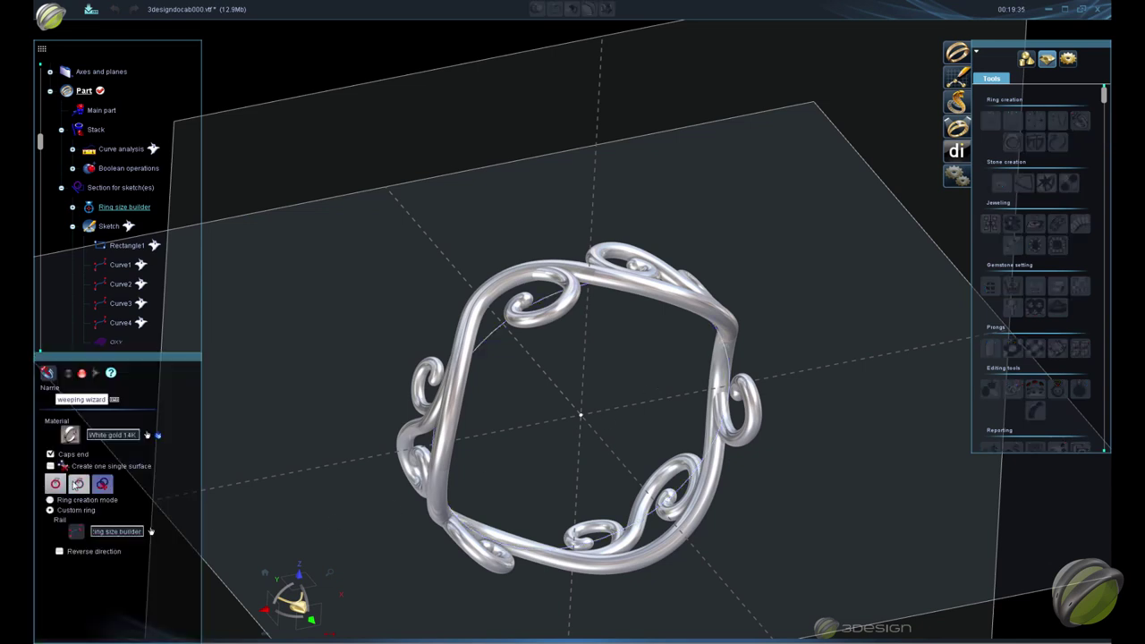
# Add a section to the swept ring and assign it the Square 02 shape from the 2D Symbols library
pyautogui.click(77, 483)
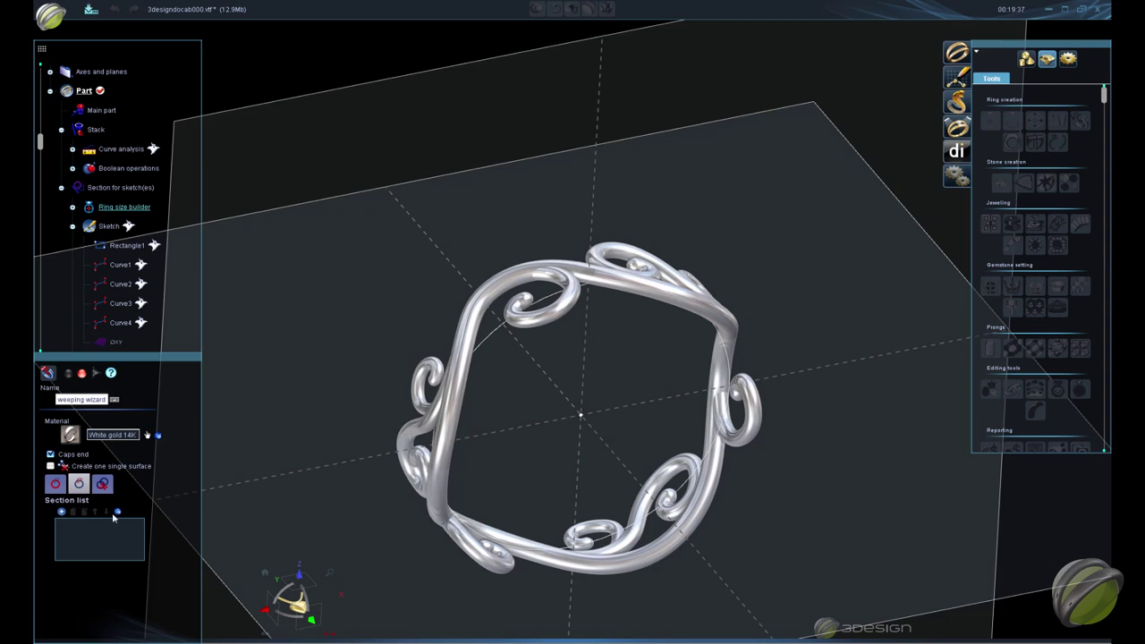
pyautogui.click(61, 511)
pyautogui.scroll(-2, 176, 514)
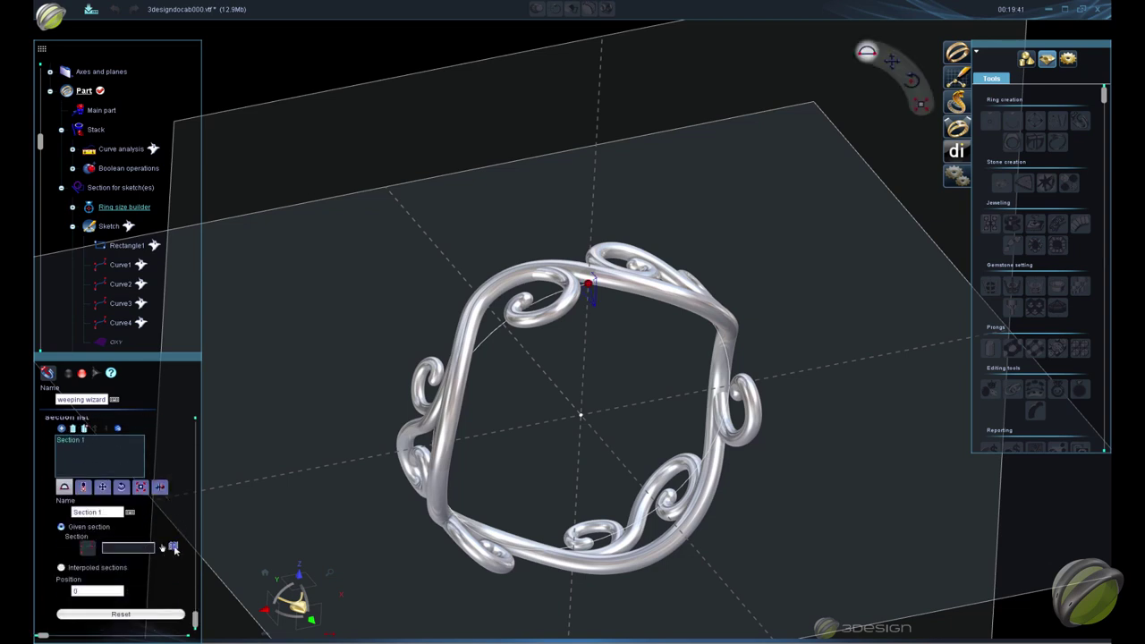
pyautogui.click(172, 547)
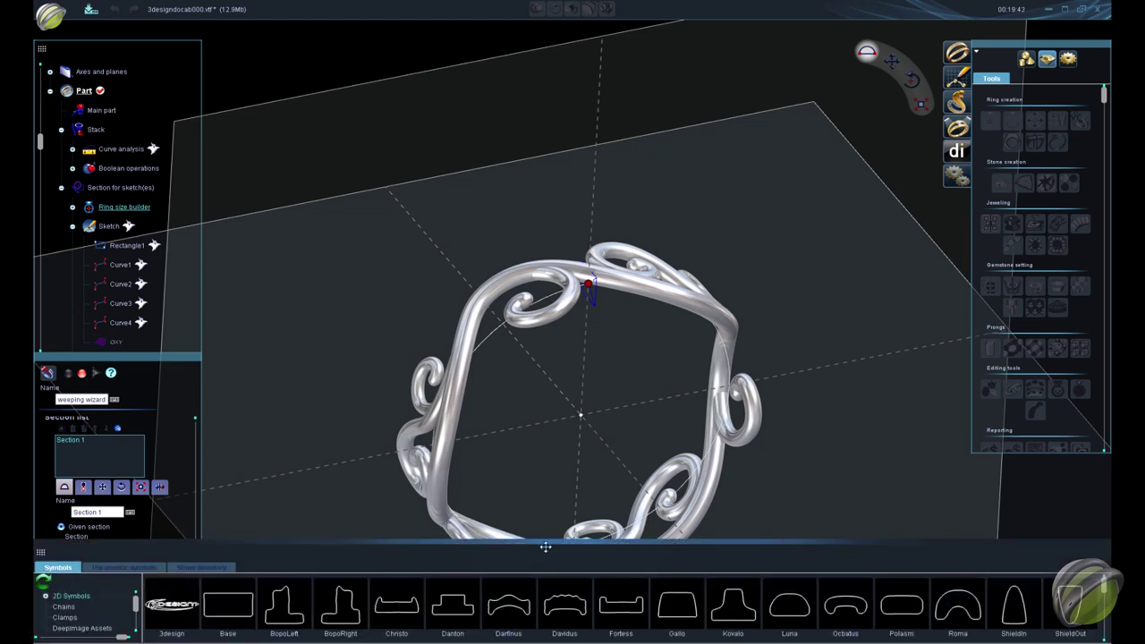
pyautogui.moveTo(438, 541); pyautogui.dragTo(430, 411)
pyautogui.click(46, 466)
pyautogui.click(77, 488)
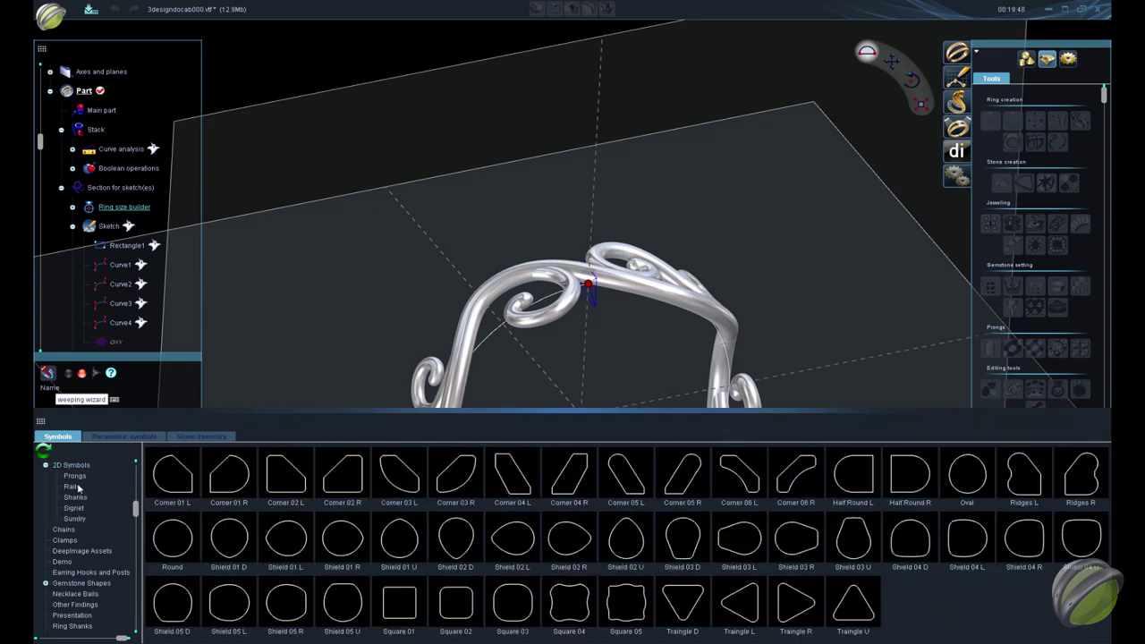
pyautogui.doubleClick(457, 606)
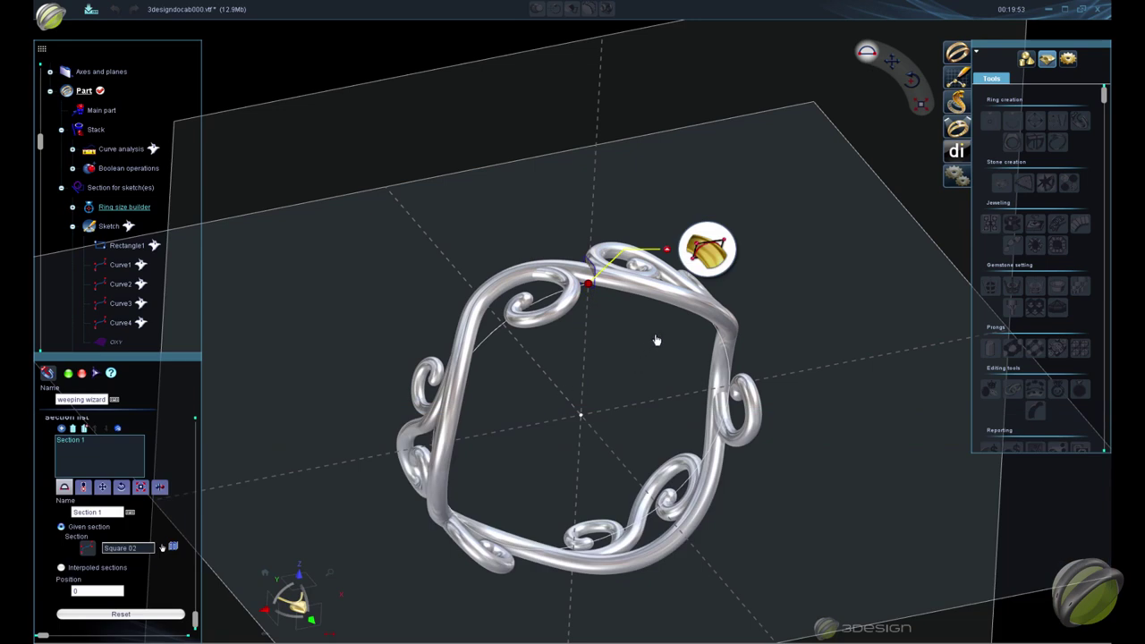
# Scale the Square 02 section to 1.25 mm wide with its ratio kept
pyautogui.click(140, 487)
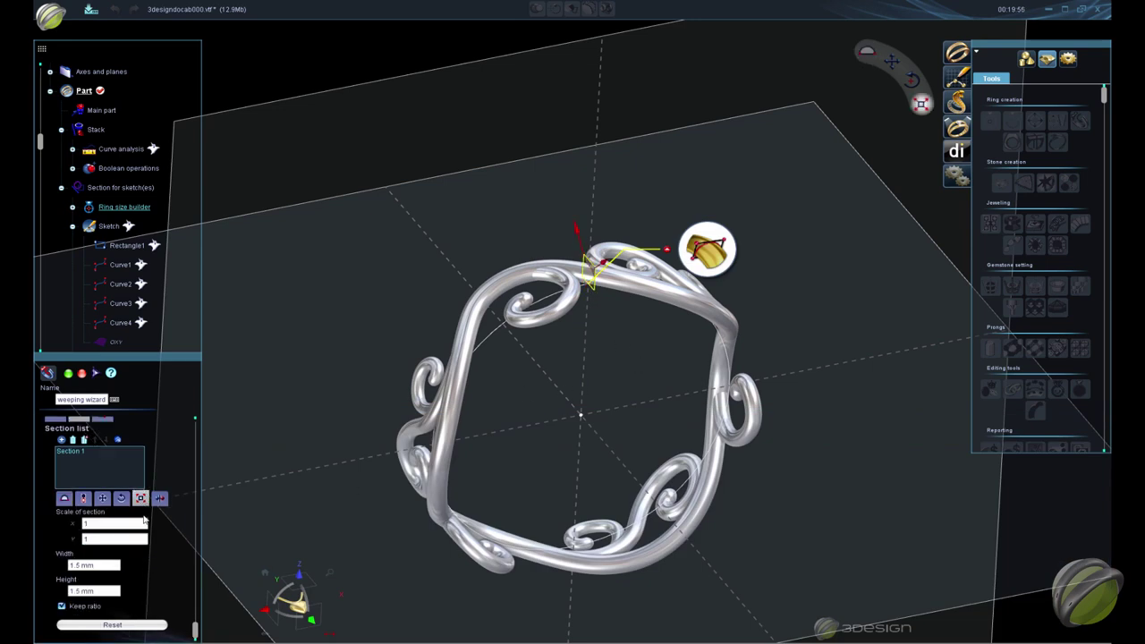
pyautogui.click(115, 566)
pyautogui.write('1.25')
pyautogui.press('Return')
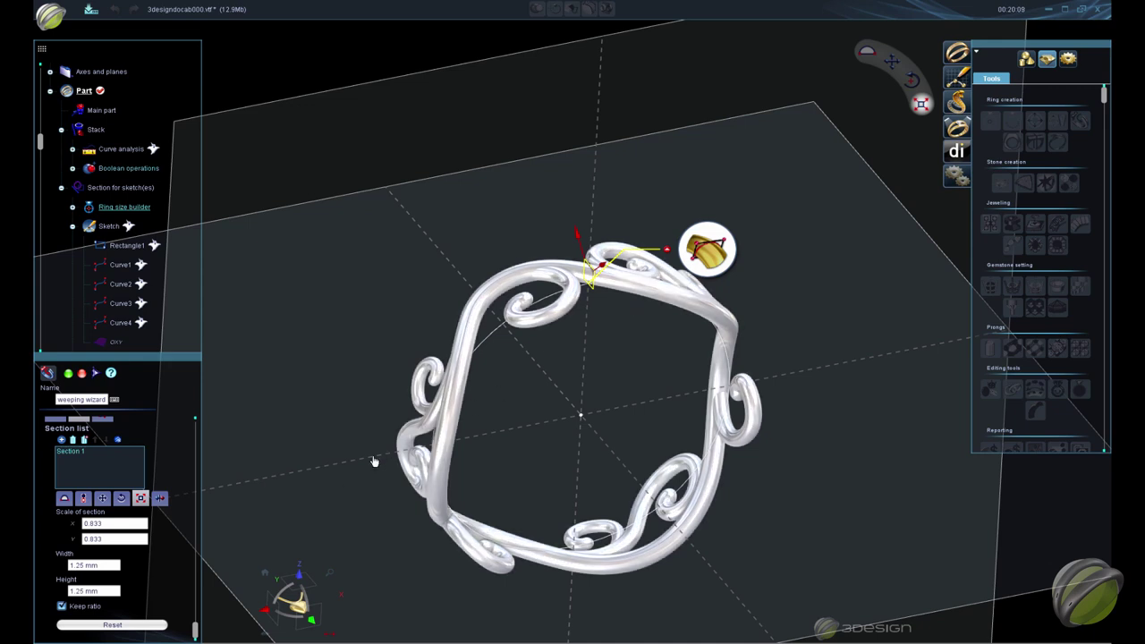
# Complete the Sweeping wizard to build the square-section band along the ring size builder circle
pyautogui.moveTo(605, 321); pyautogui.dragTo(526, 297, button='middle')
pyautogui.moveTo(527, 301); pyautogui.dragTo(493, 392, button='right')
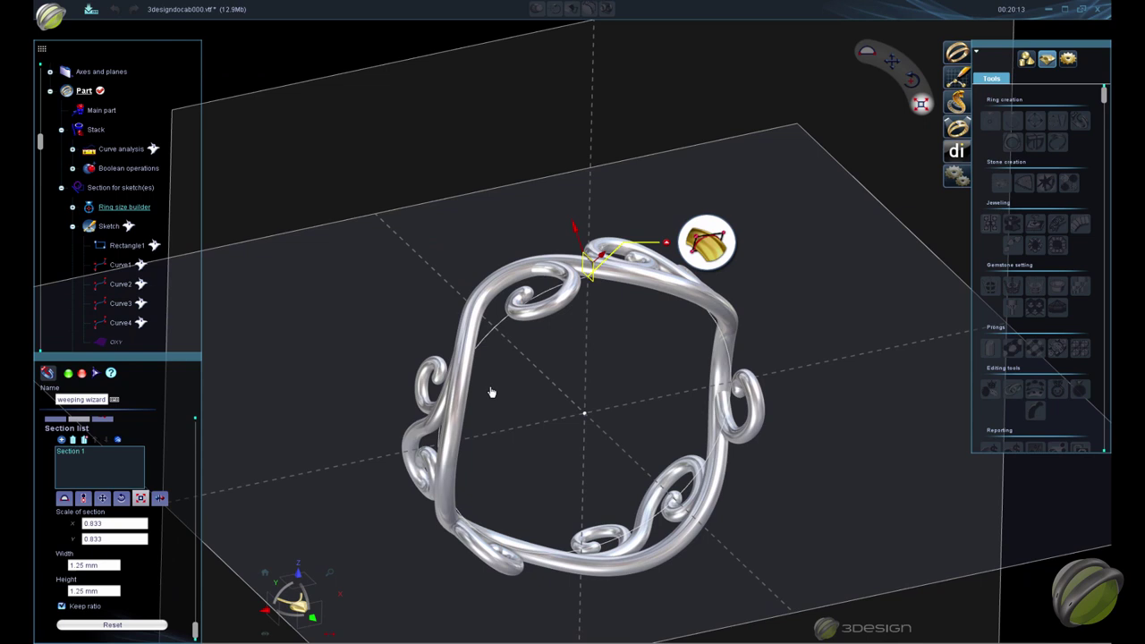
pyautogui.click(69, 374)
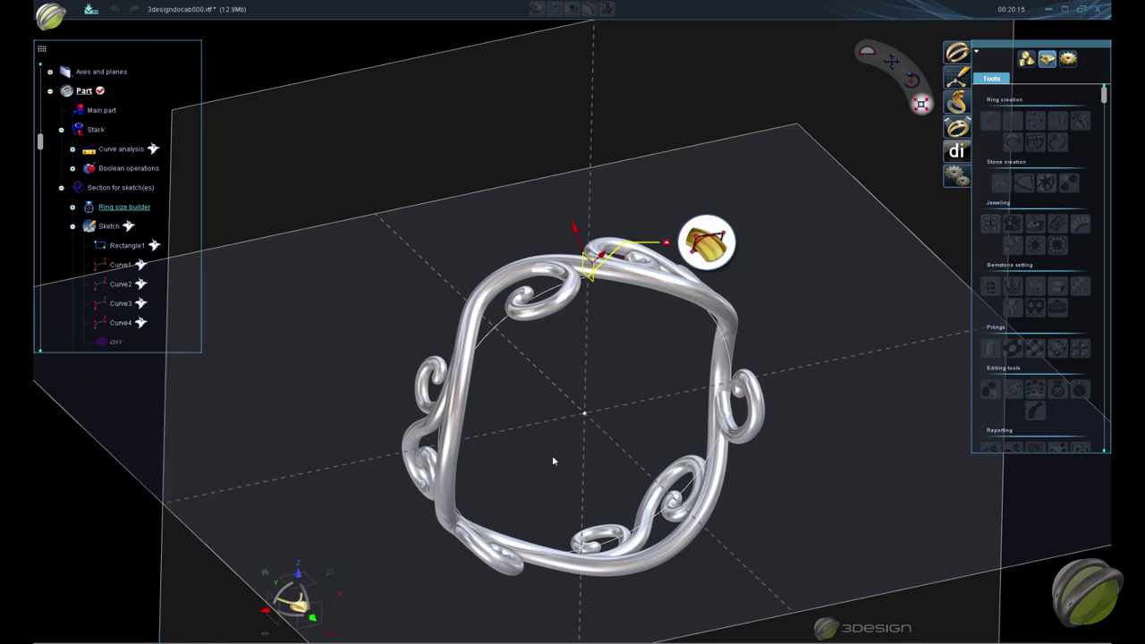
# Move the swept square band about 3.25 mm along Y, to the edge of the vine filigree, using Move/Rotate/Scale
pyautogui.moveTo(629, 409); pyautogui.dragTo(619, 375, button='right')
pyautogui.click(124, 187)
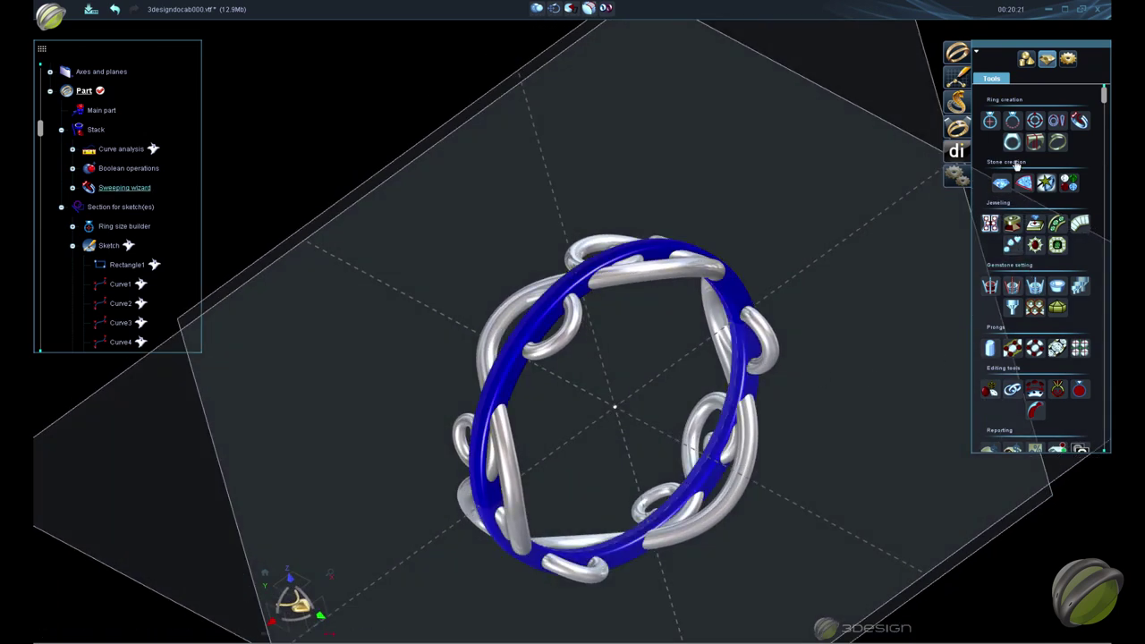
pyautogui.click(1027, 58)
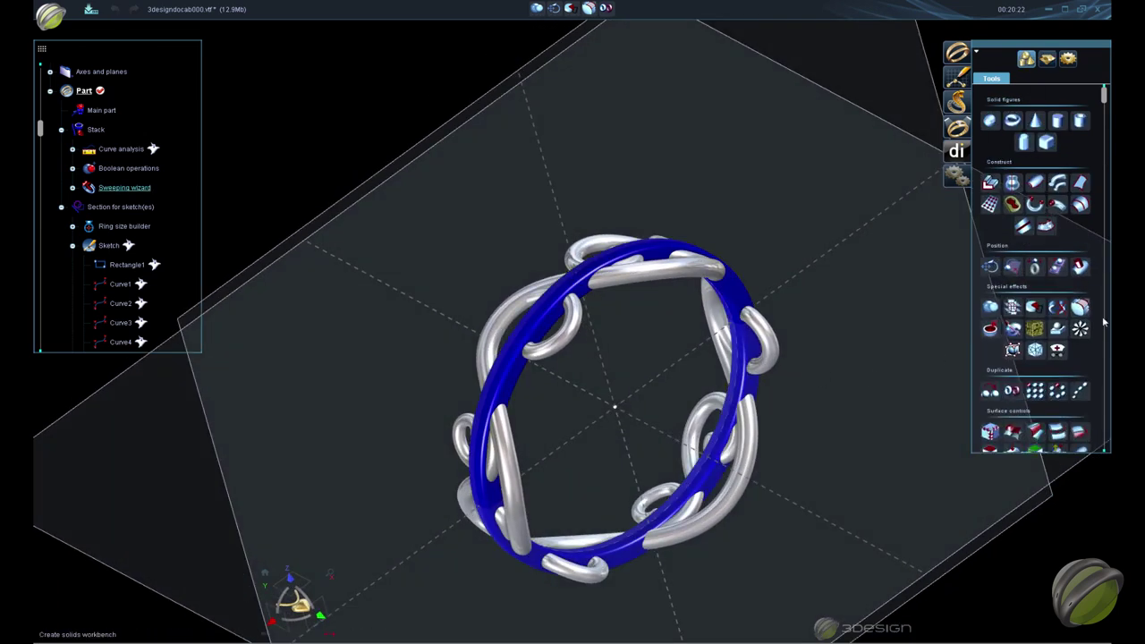
pyautogui.click(990, 265)
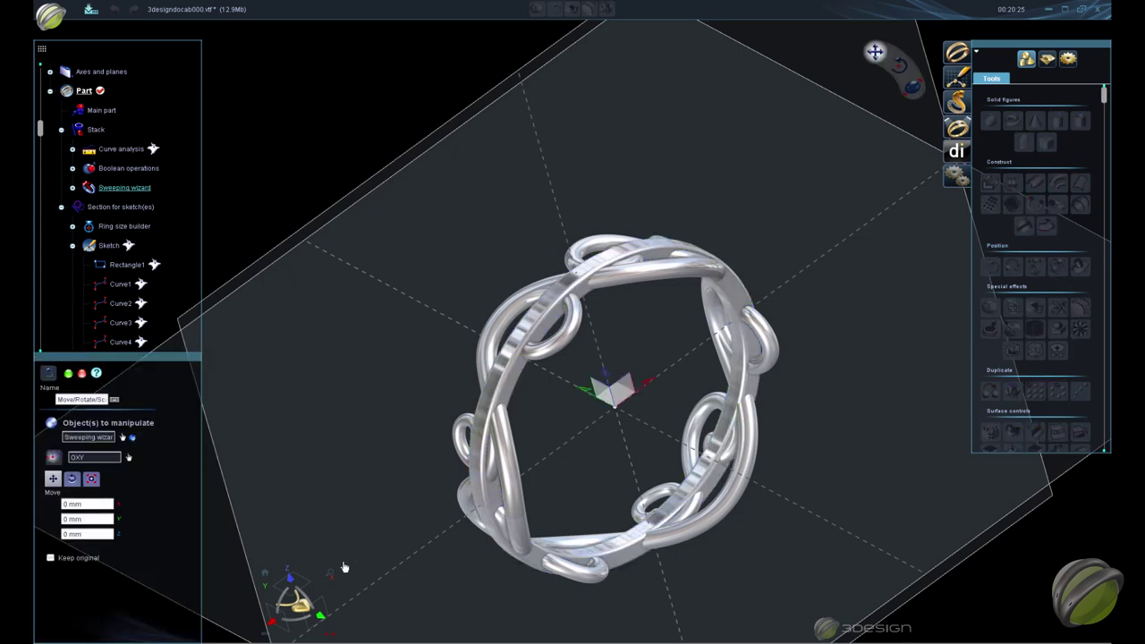
pyautogui.click(275, 624)
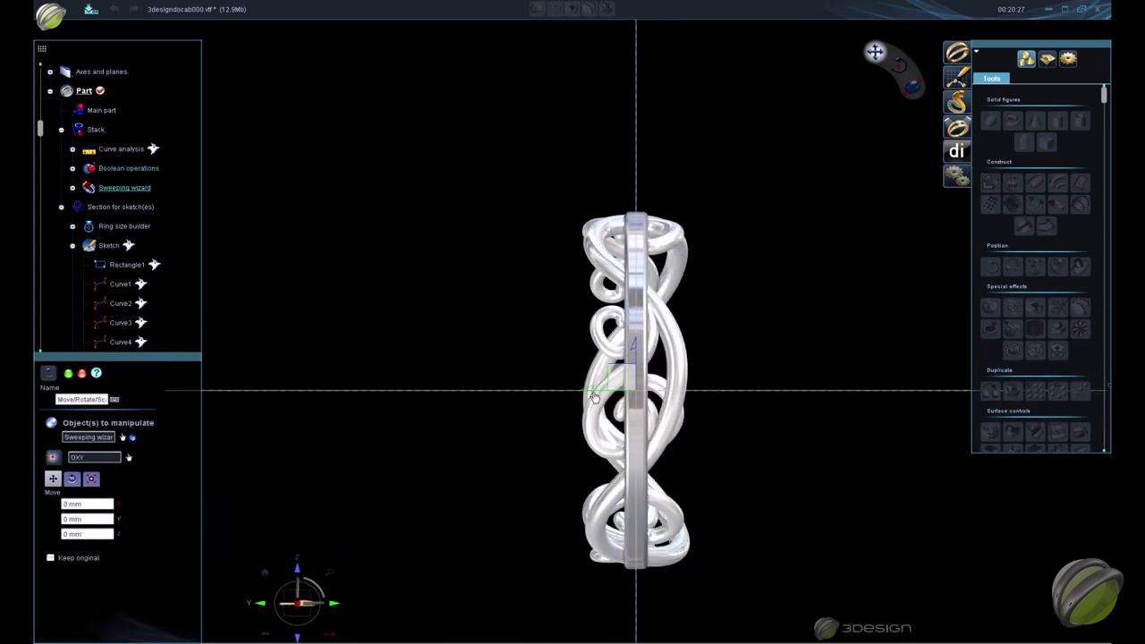
pyautogui.moveTo(580, 390); pyautogui.dragTo(528, 405)
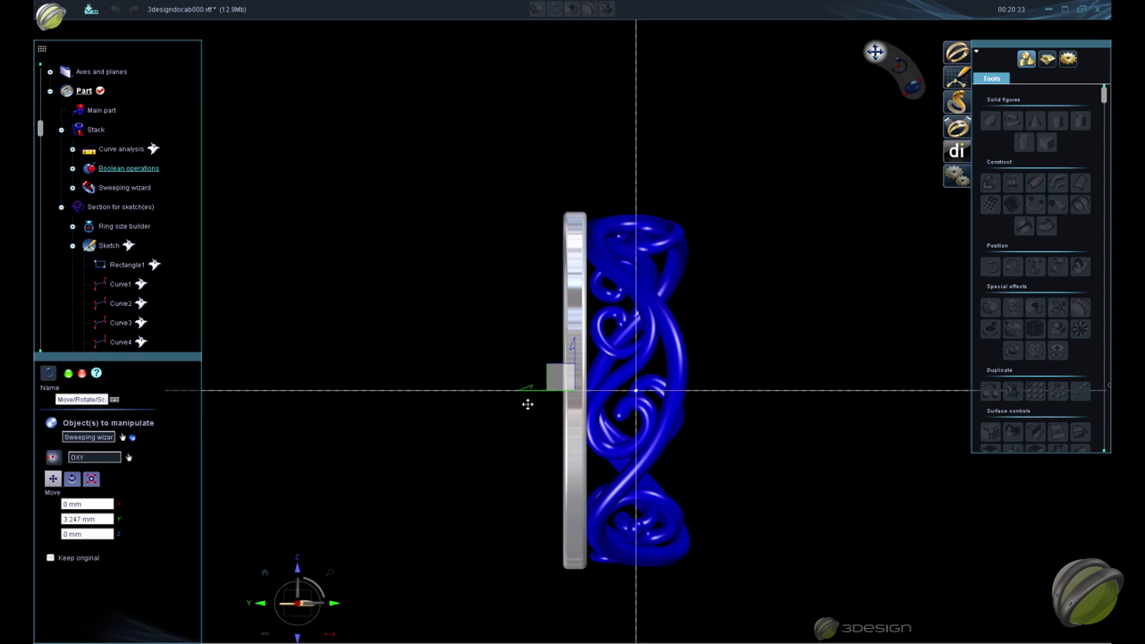
pyautogui.moveTo(874, 257); pyautogui.dragTo(790, 354, button='middle')
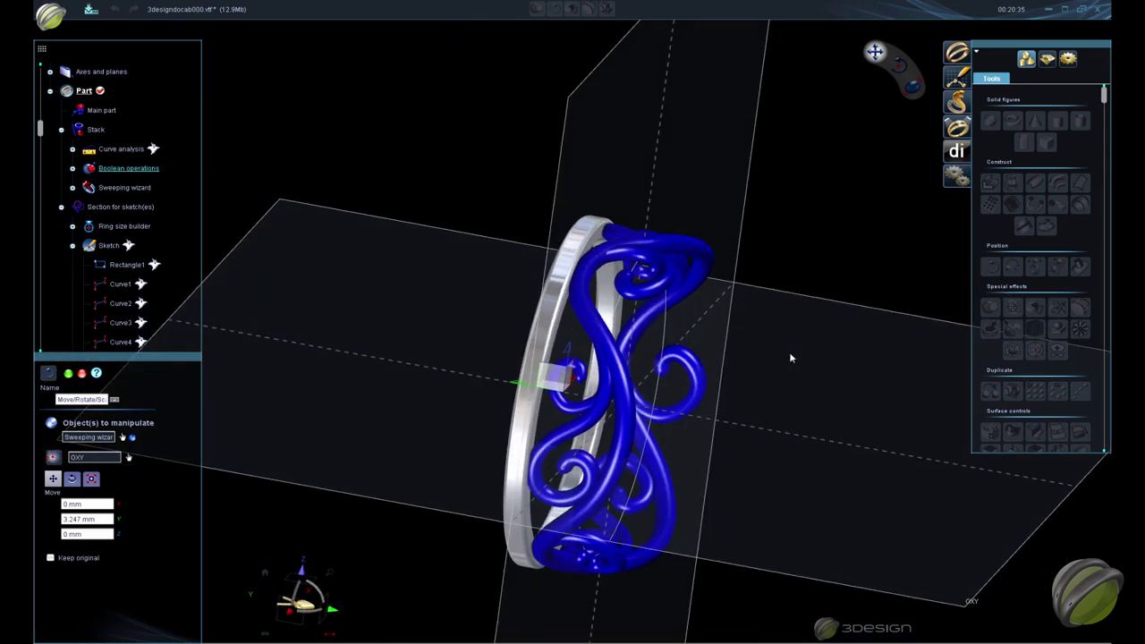
pyautogui.click(69, 373)
# Mirror the moved square band across the OXZ plane to edge the opposite side of the filigree
pyautogui.click(563, 375)
pyautogui.click(545, 378)
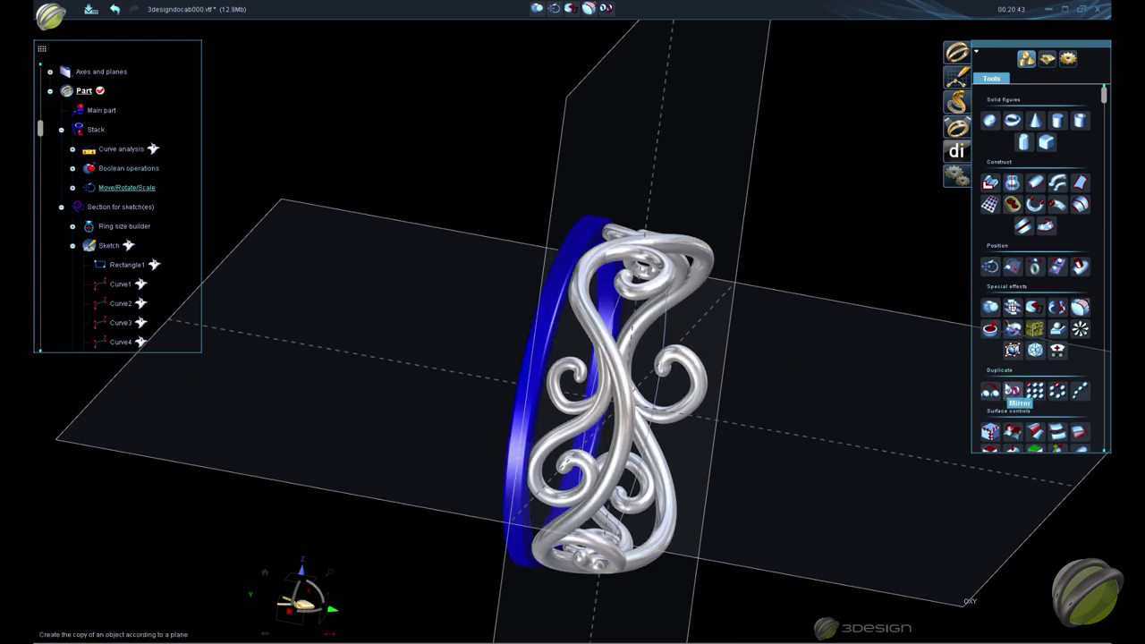
pyautogui.click(1011, 391)
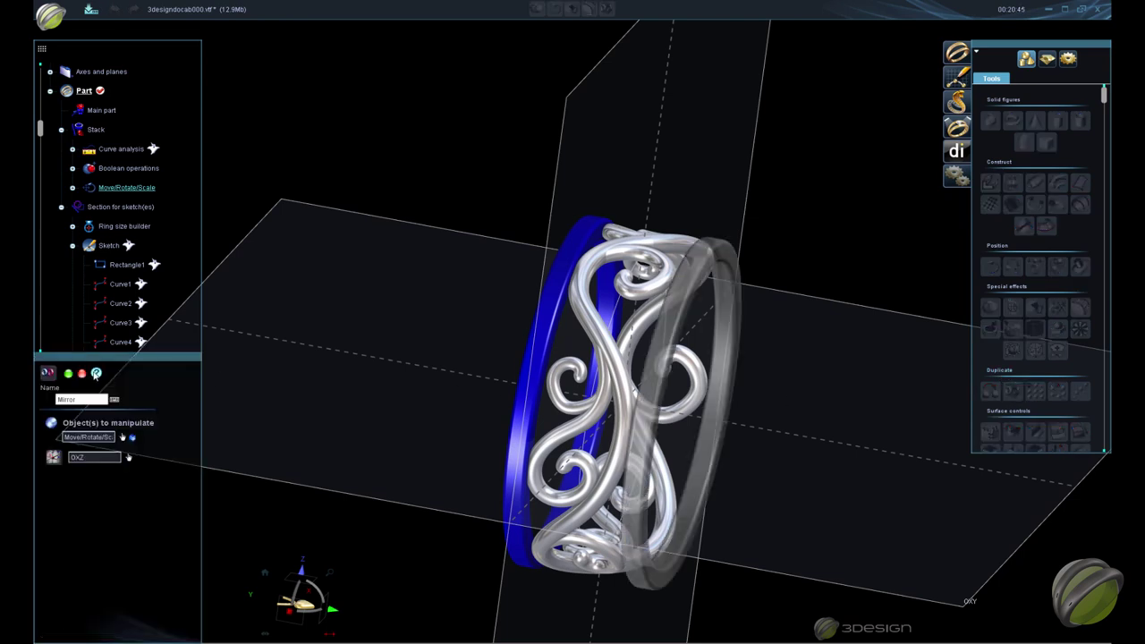
pyautogui.click(70, 376)
pyautogui.moveTo(913, 346); pyautogui.dragTo(711, 475, button='middle')
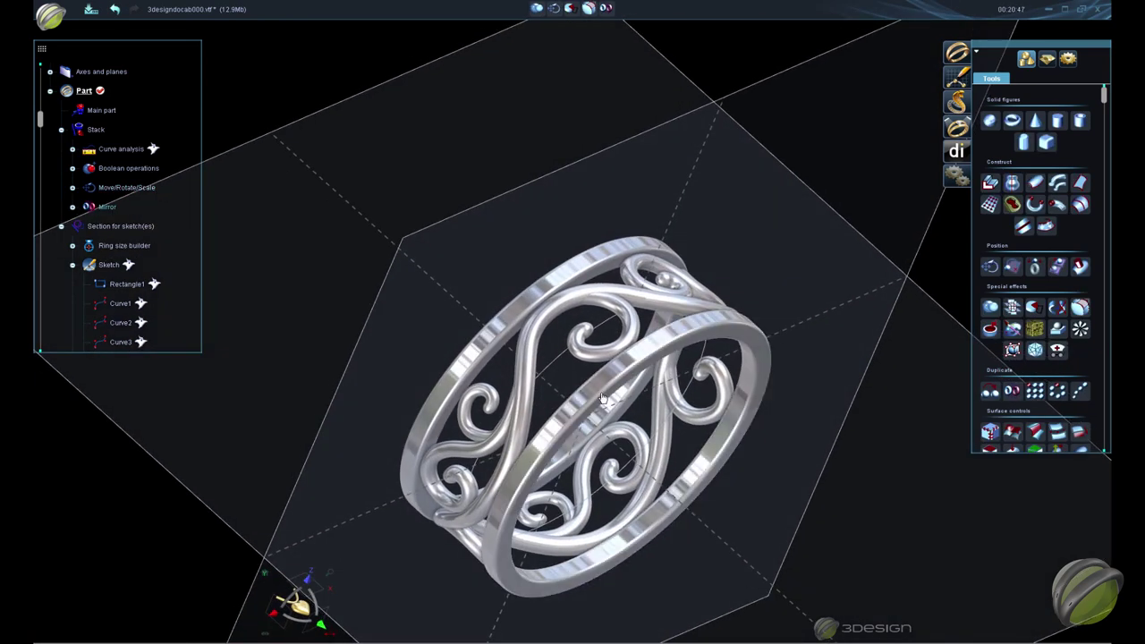
# Preview a Polygon conversion of the vine filigree at custom resolution, inspect its mesh, and leave the conversion without keeping it
pyautogui.click(534, 400)
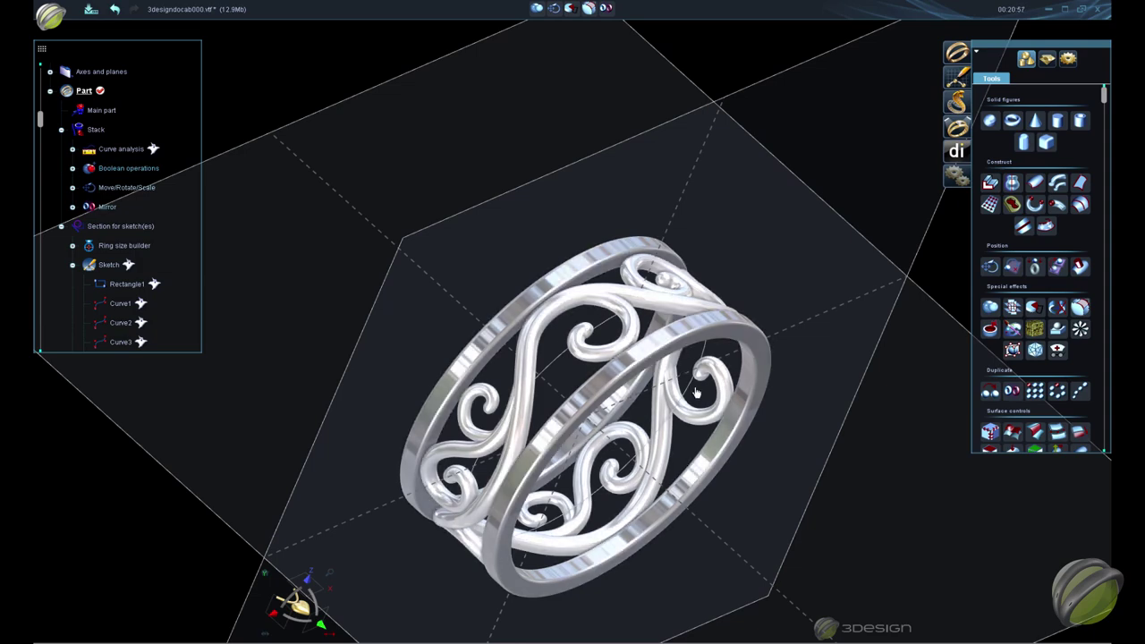
pyautogui.moveTo(697, 392); pyautogui.dragTo(652, 452, button='middle')
pyautogui.scroll(3, 644, 451)
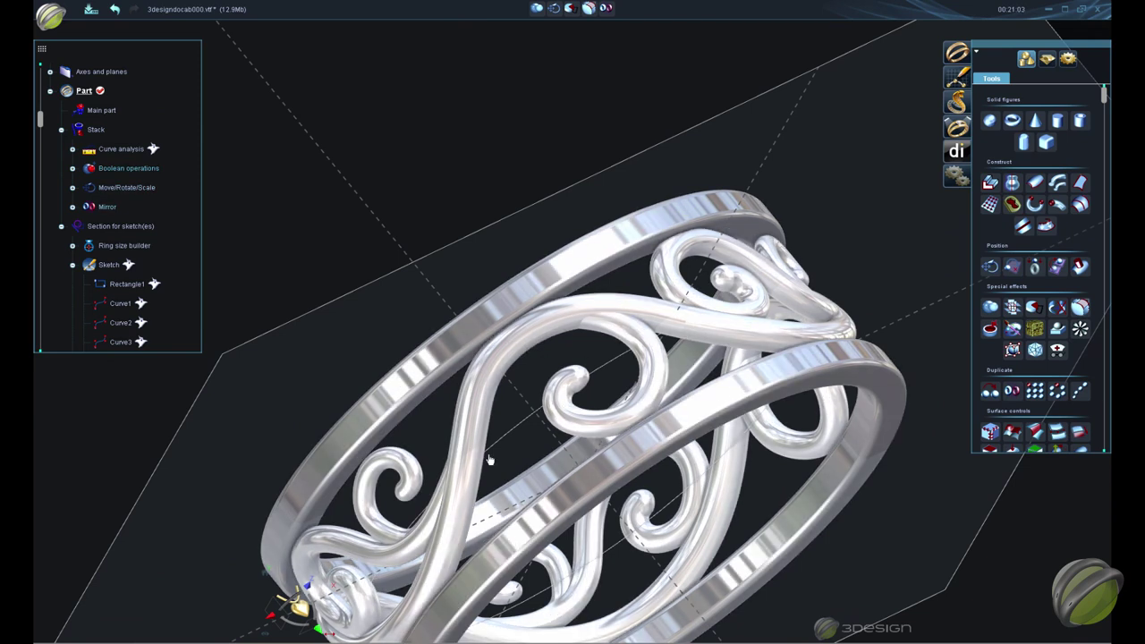
pyautogui.scroll(-2, 679, 458)
pyautogui.scroll(3, 679, 458)
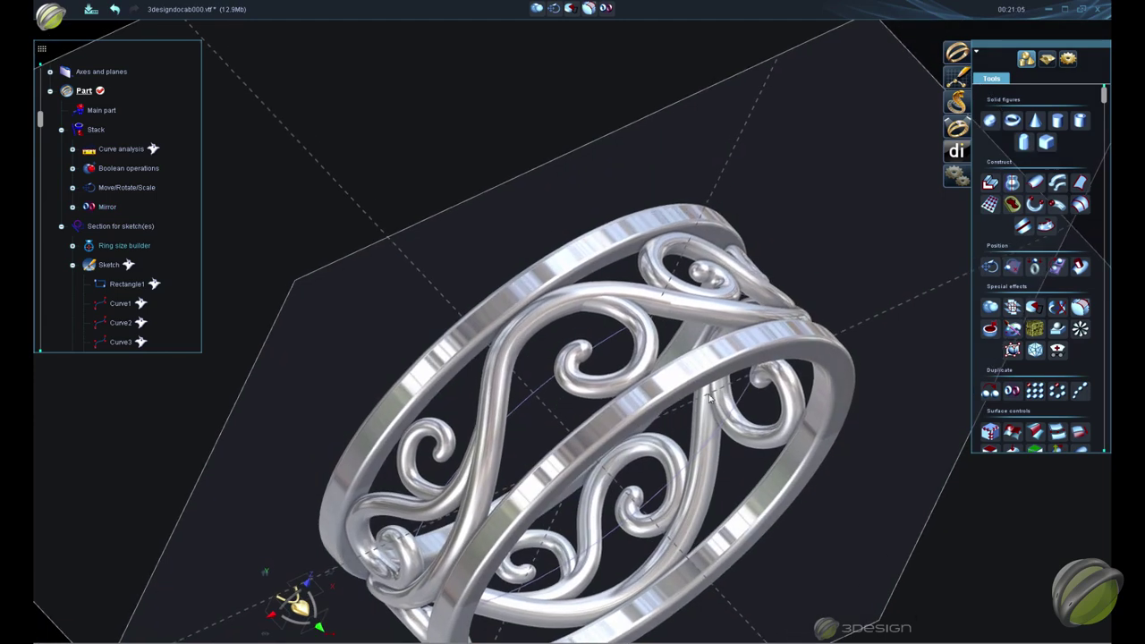
pyautogui.click(537, 277)
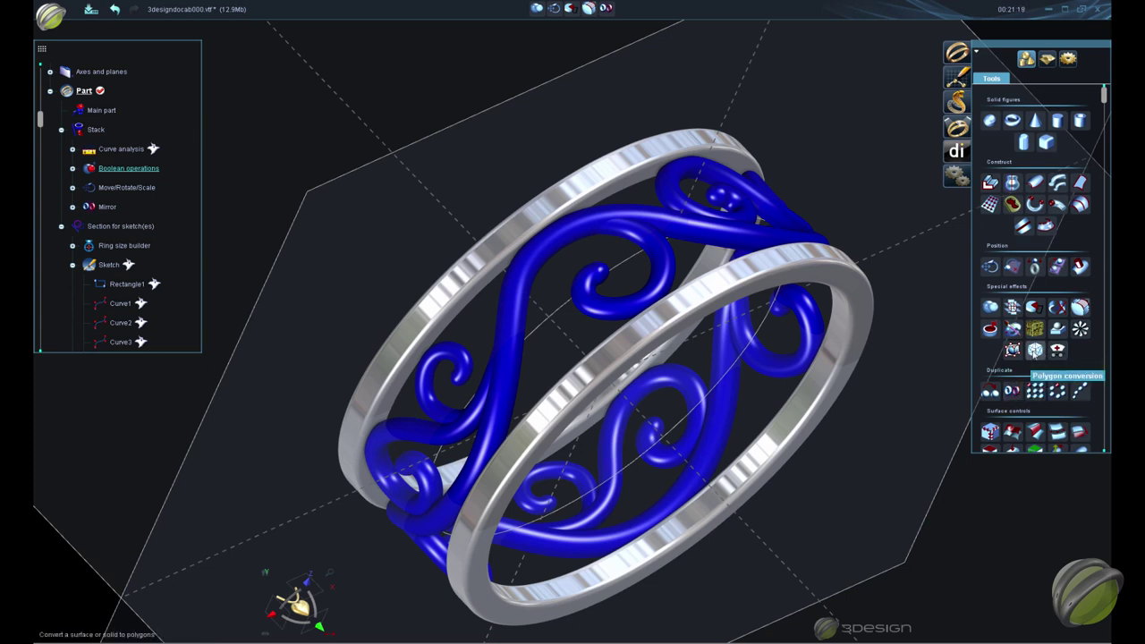
pyautogui.click(1036, 350)
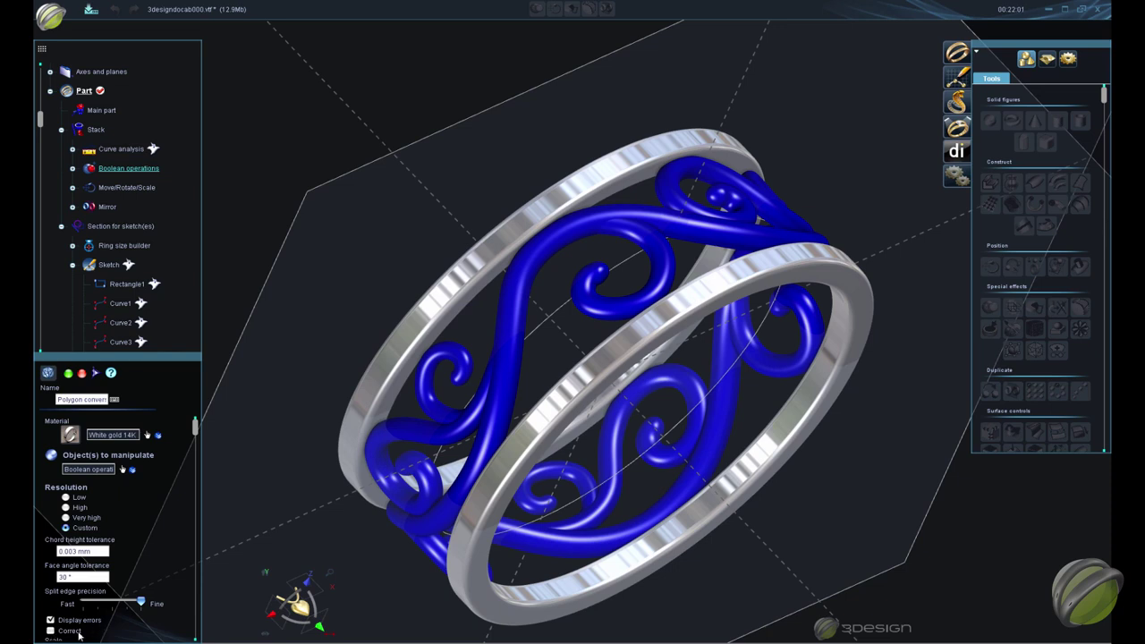
pyautogui.click(102, 383)
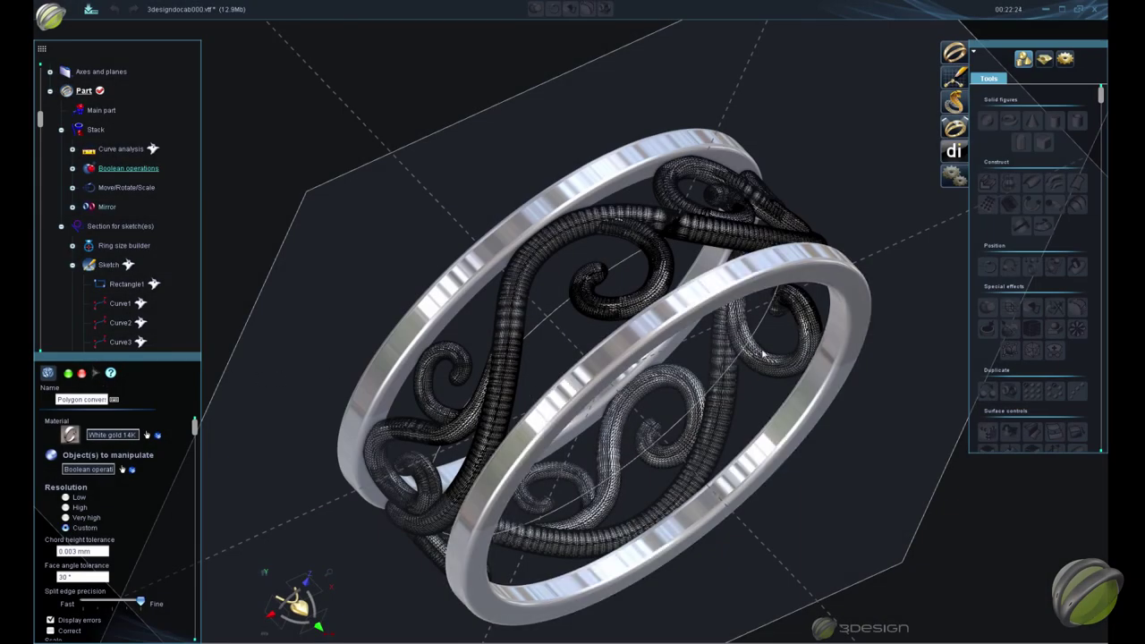
pyautogui.moveTo(826, 219); pyautogui.dragTo(752, 287, button='middle')
pyautogui.moveTo(752, 287); pyautogui.dragTo(743, 251, button='right')
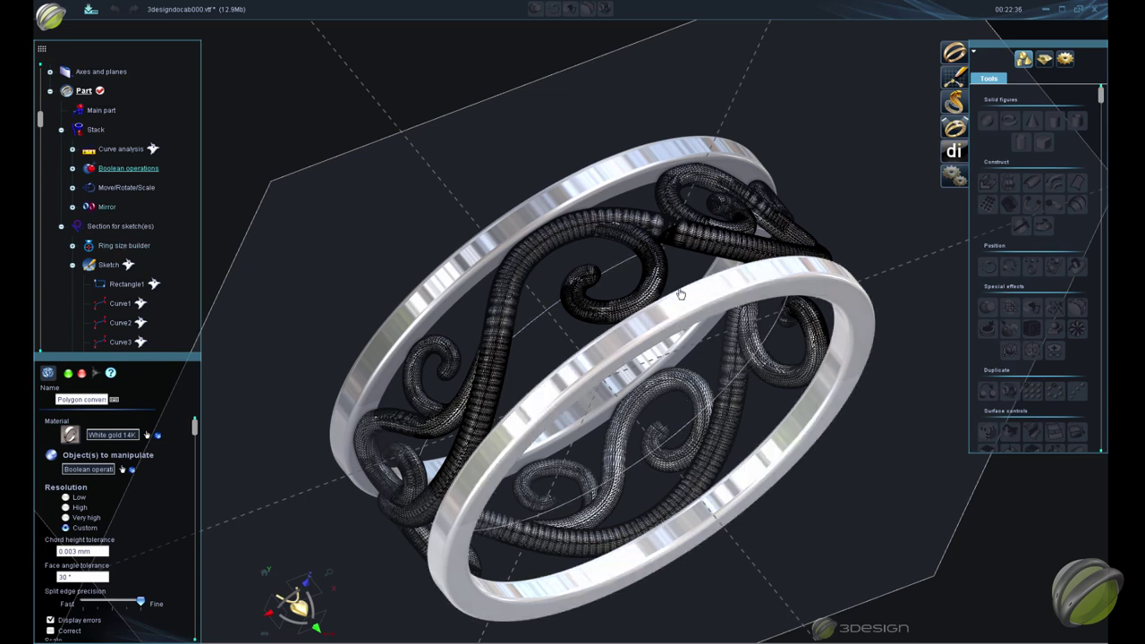
pyautogui.scroll(2, 682, 296)
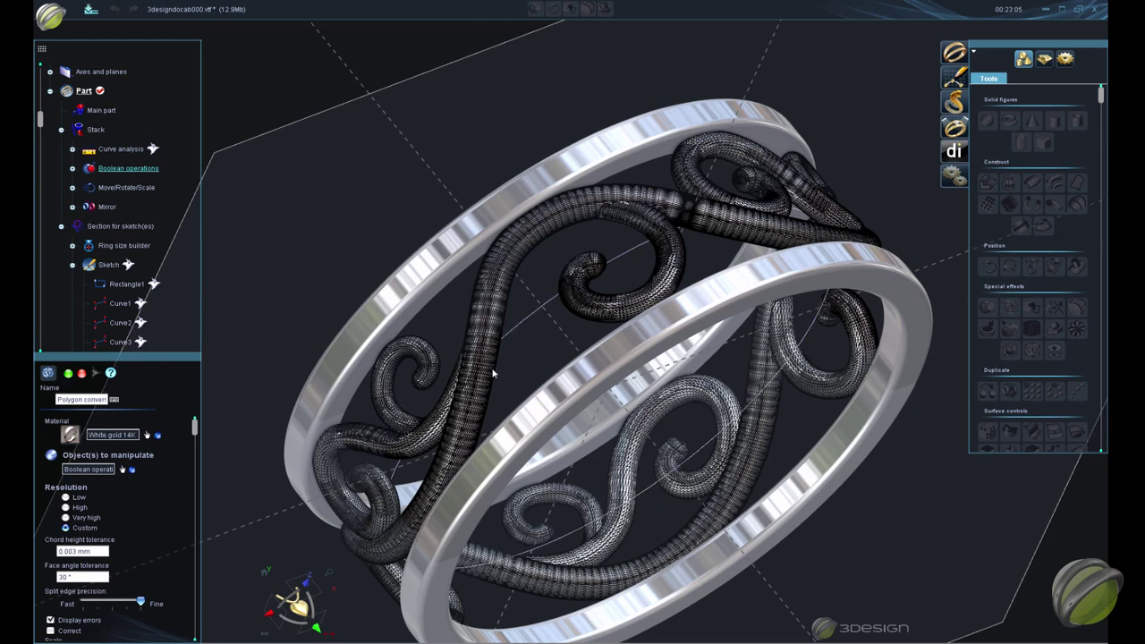
pyautogui.click(82, 374)
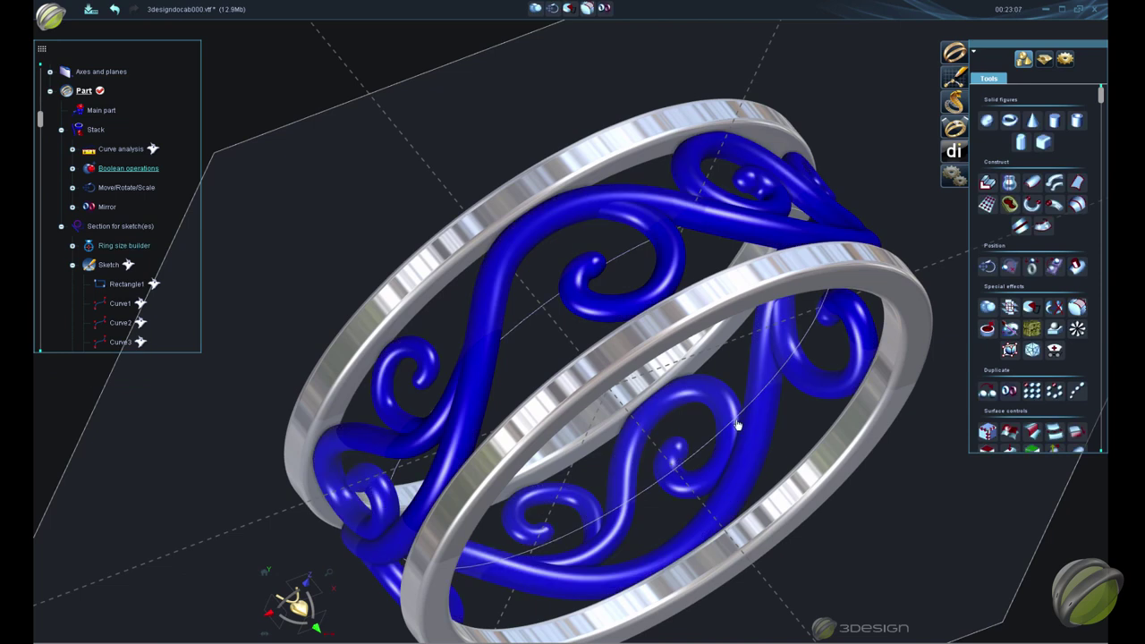
# Combine the vine filigree and both square bands into one solid with a Boolean operation
pyautogui.scroll(-3, 702, 333)
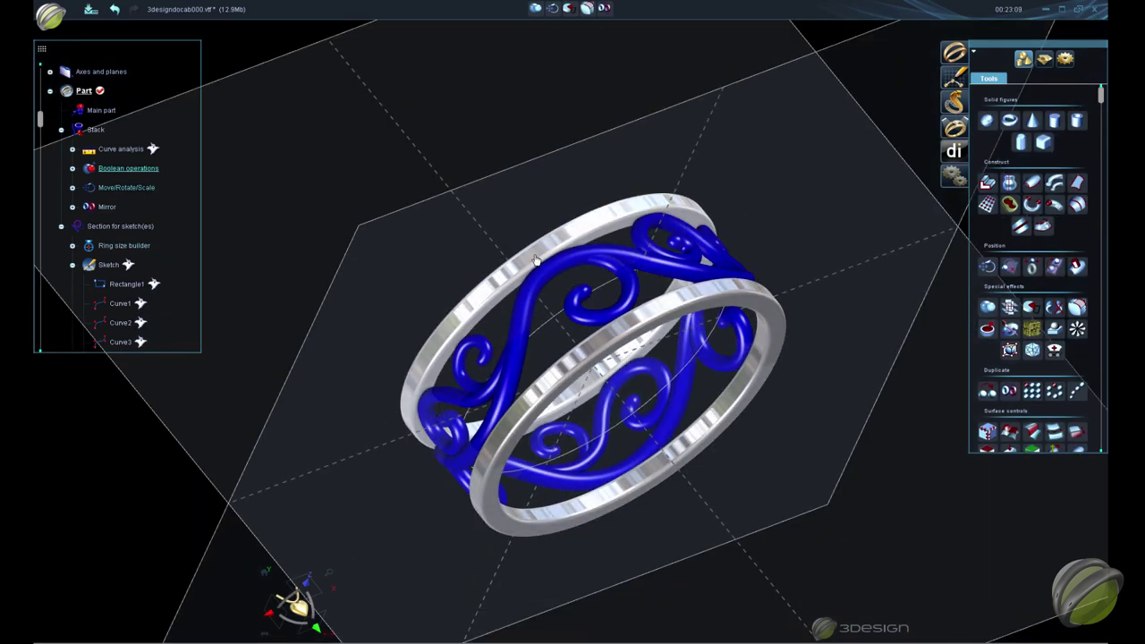
pyautogui.click(648, 234)
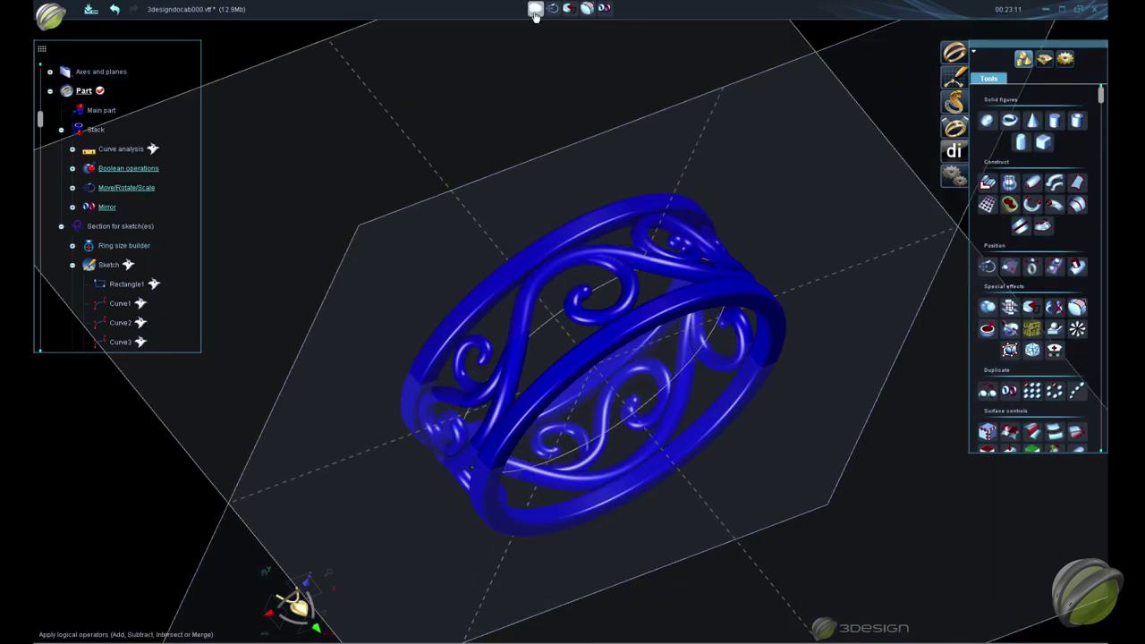
pyautogui.click(537, 9)
pyautogui.click(68, 373)
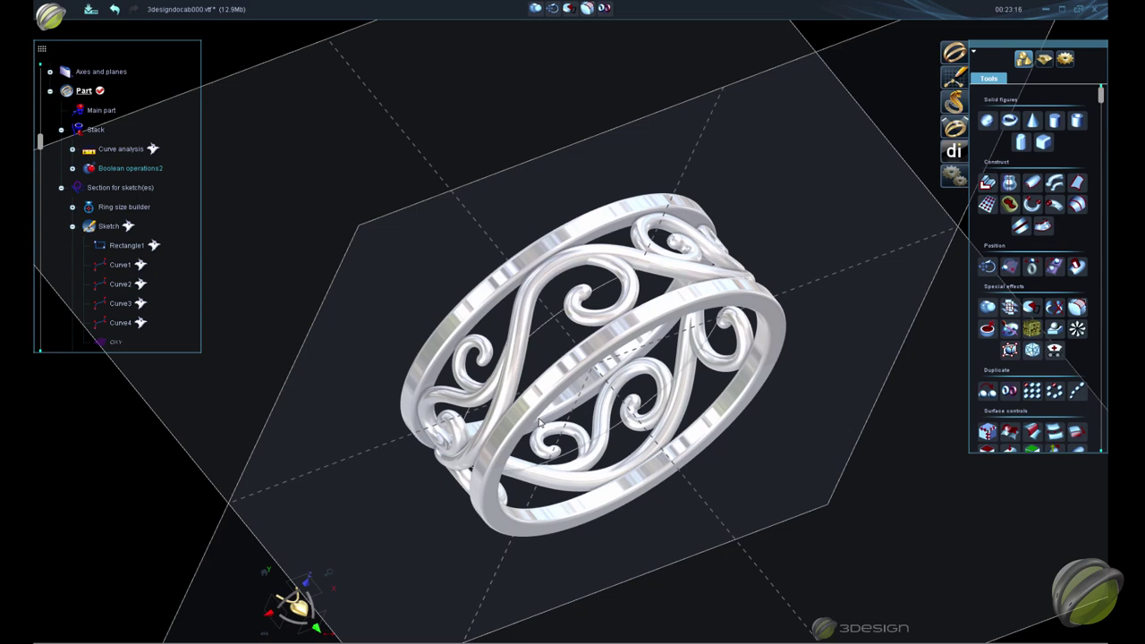
# Preview a Polygon conversion of the whole combined ring, inspect its mesh from another angle, and leave without keeping it
pyautogui.click(539, 422)
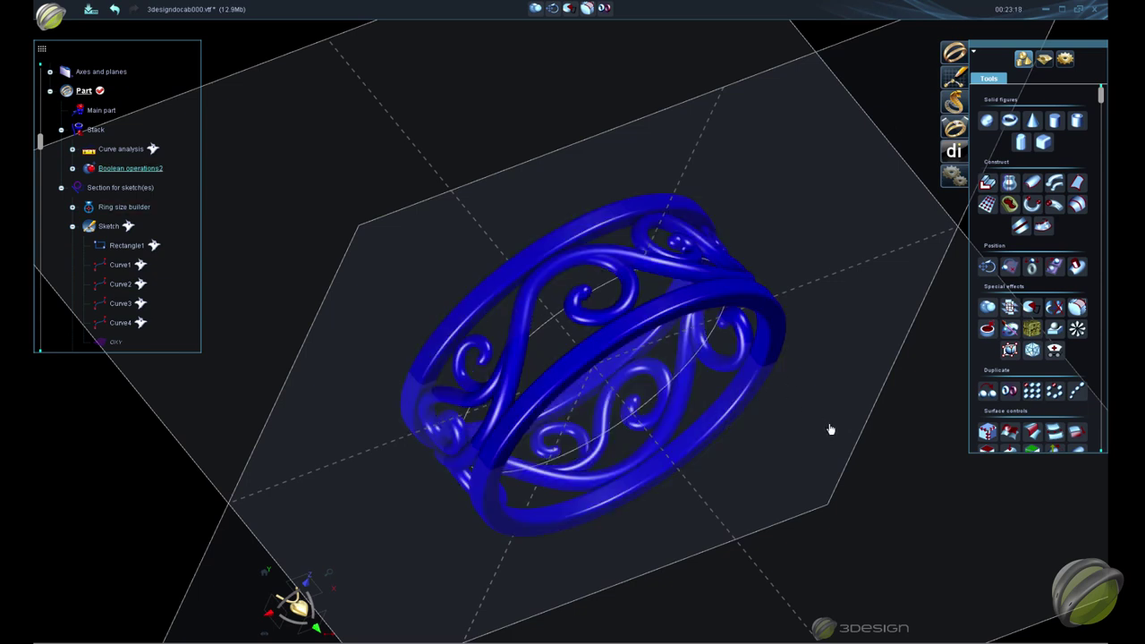
pyautogui.click(1033, 351)
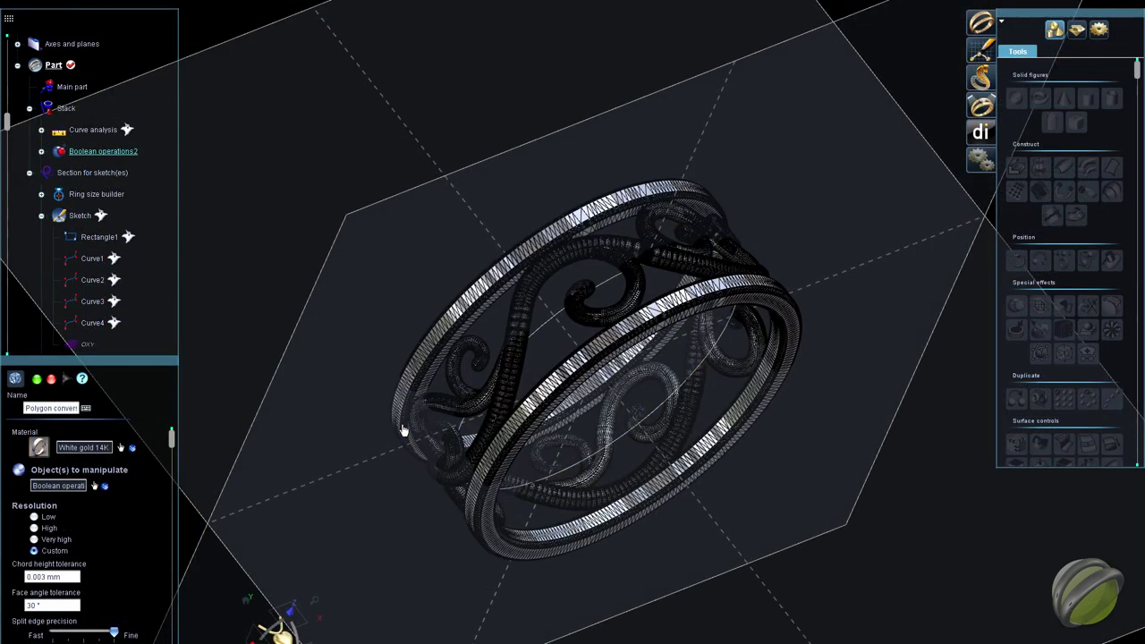
pyautogui.moveTo(403, 431); pyautogui.dragTo(580, 345, button='middle')
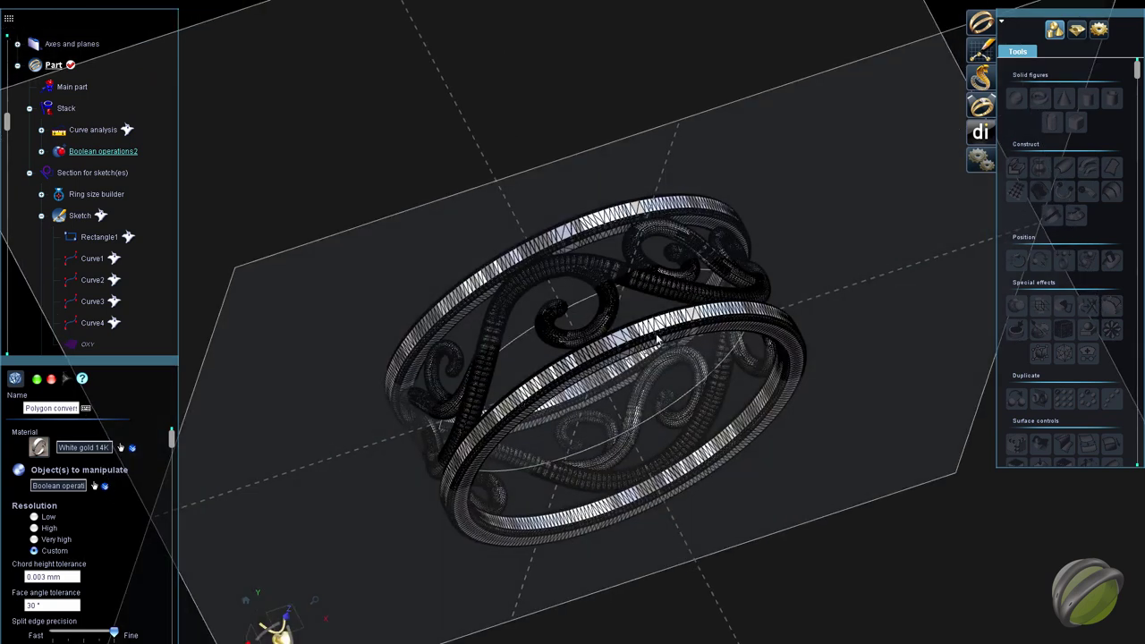
pyautogui.click(51, 379)
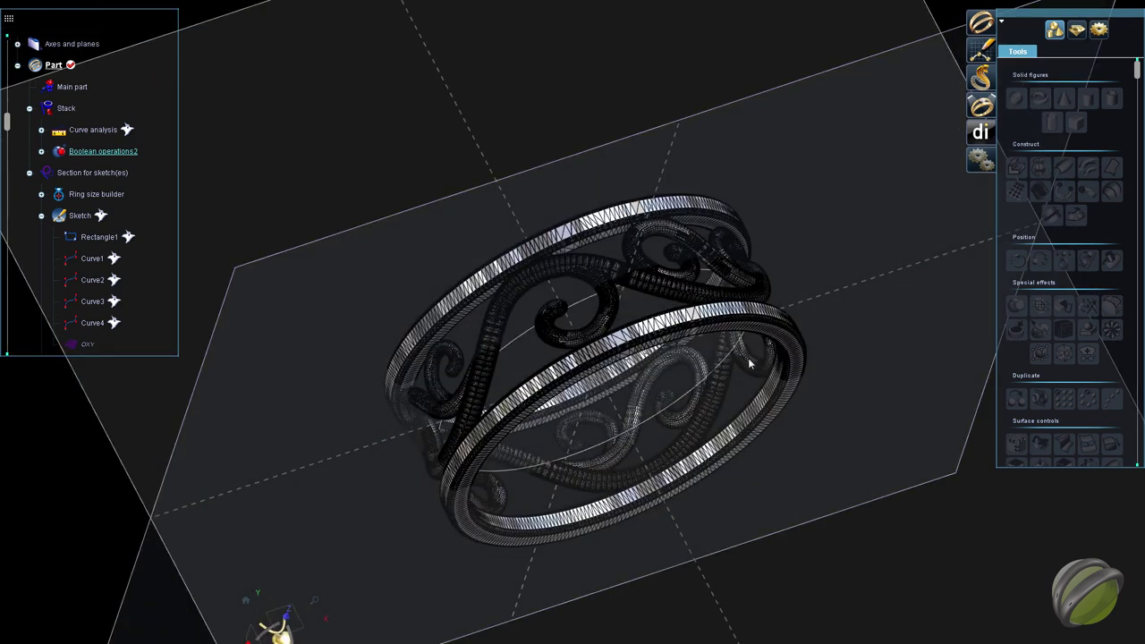